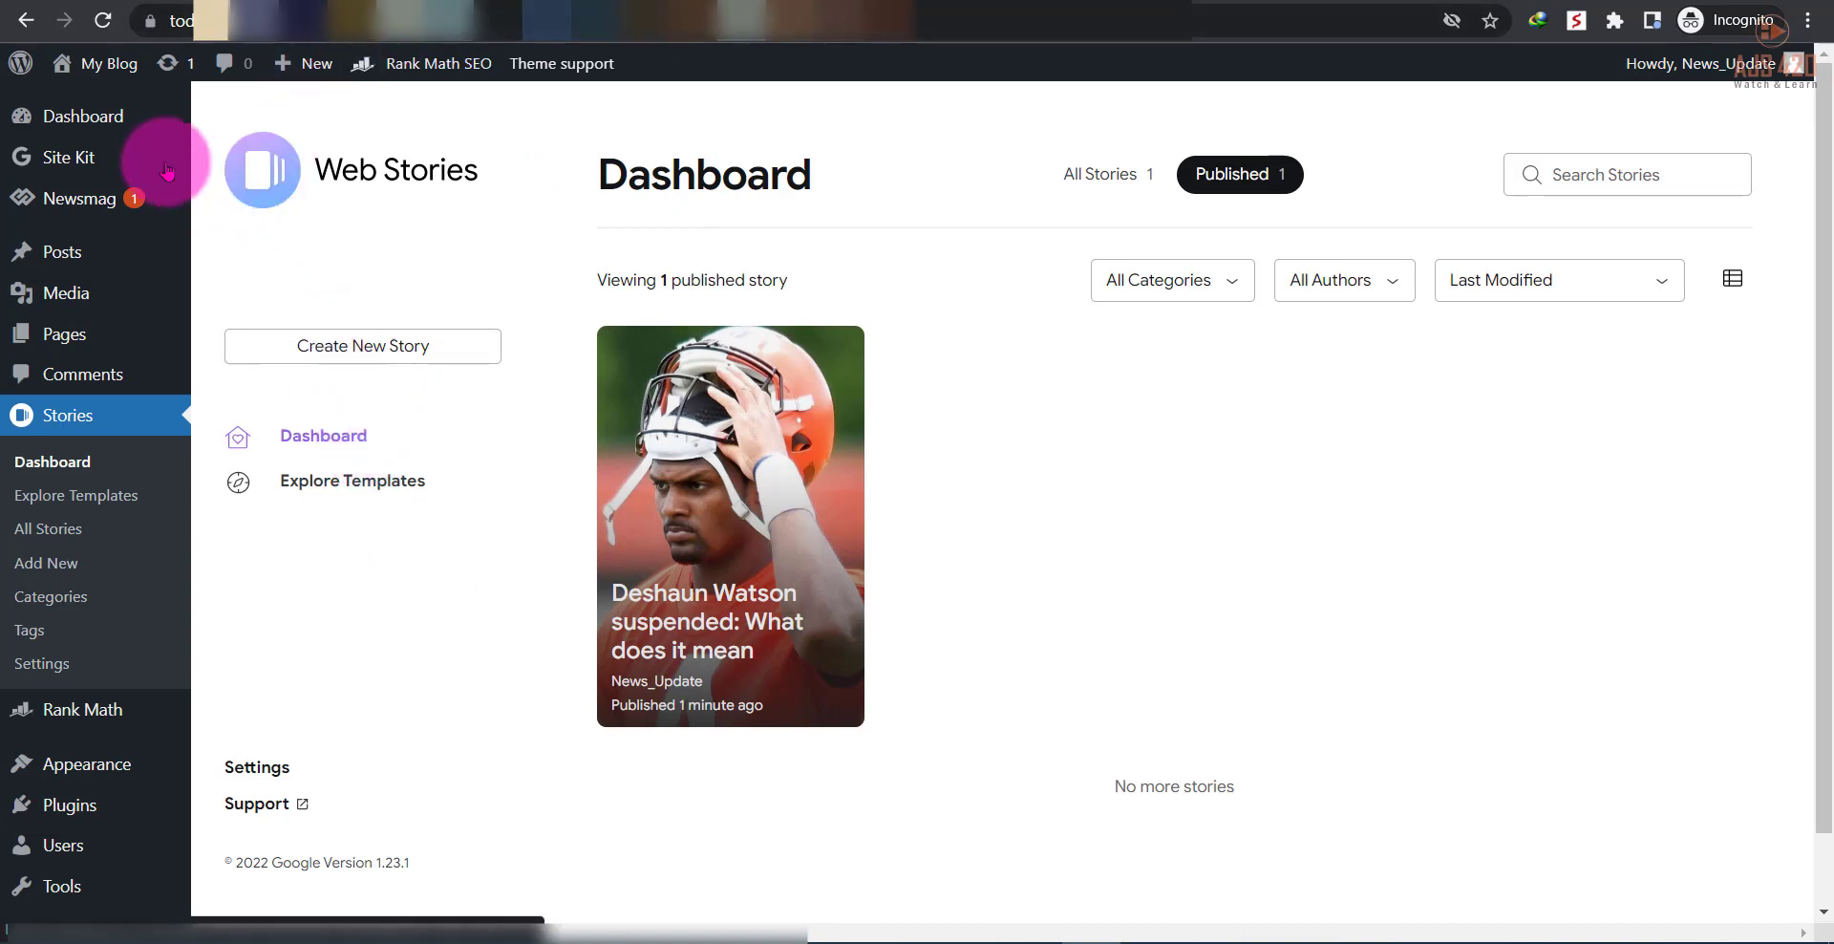
Open the Site Kit setup, sign in with Google without connecting Analytics, and grant Site Kit the additional account access
{"action": "mouse_move", "coordinate": [95, 158]}
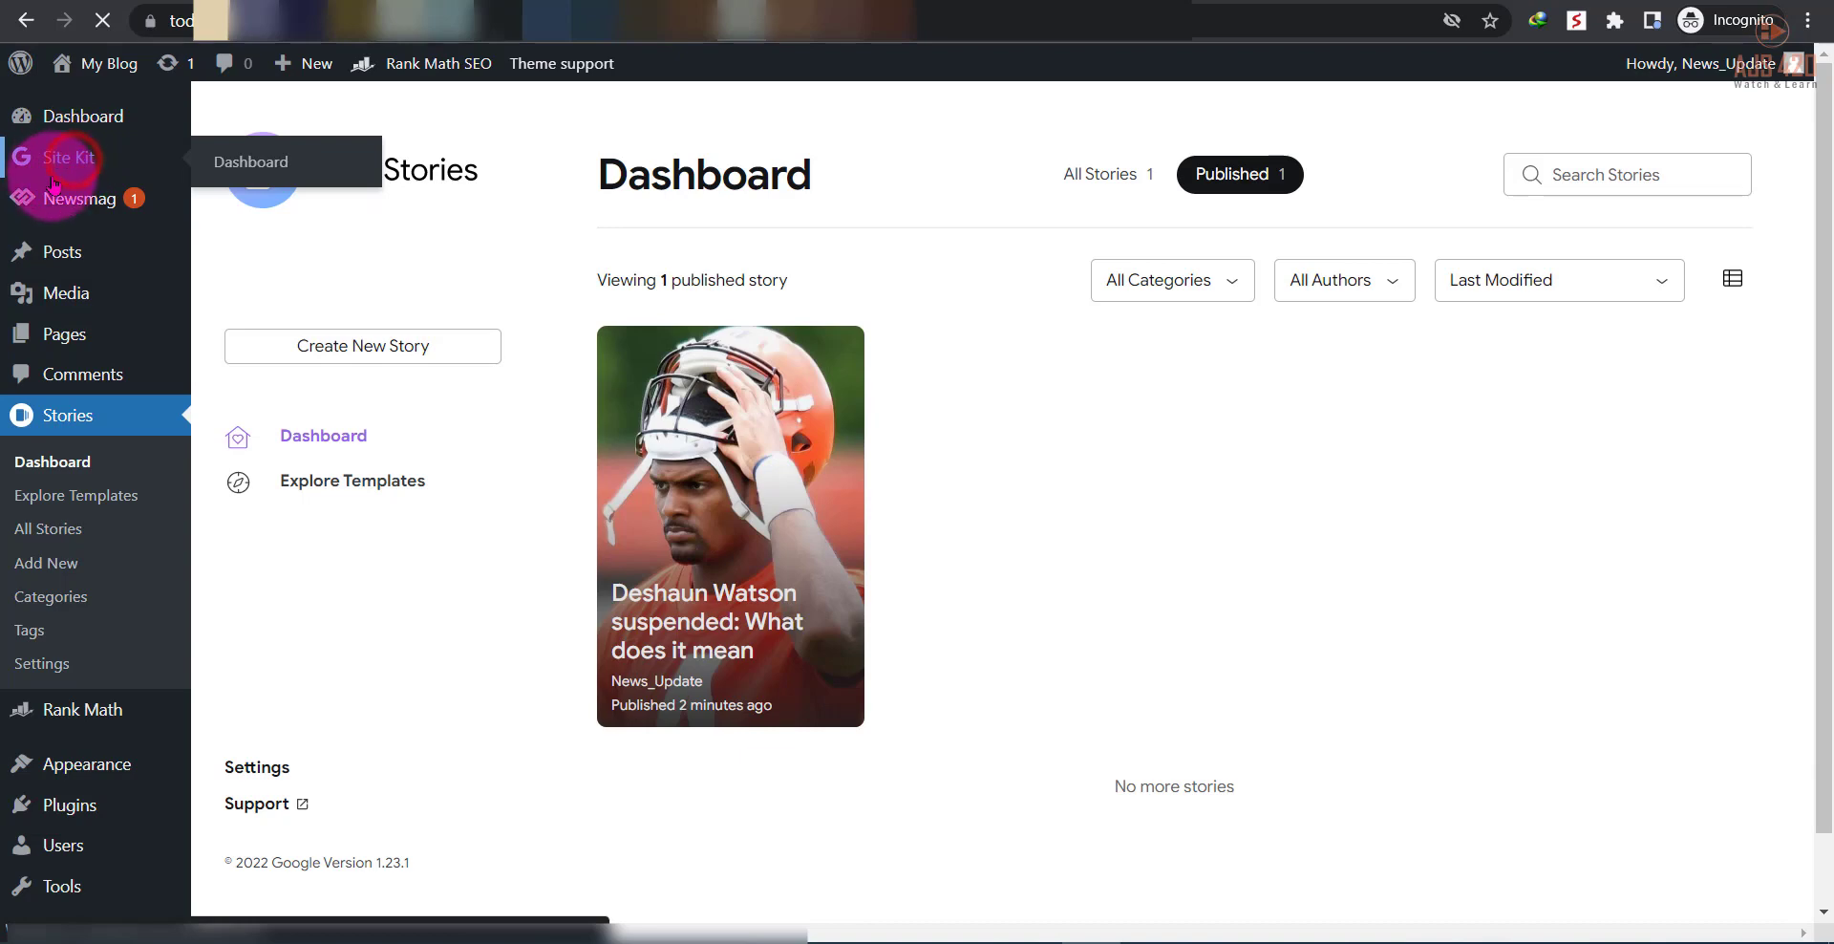
{"action": "mouse_move", "coordinate": [56, 187]}
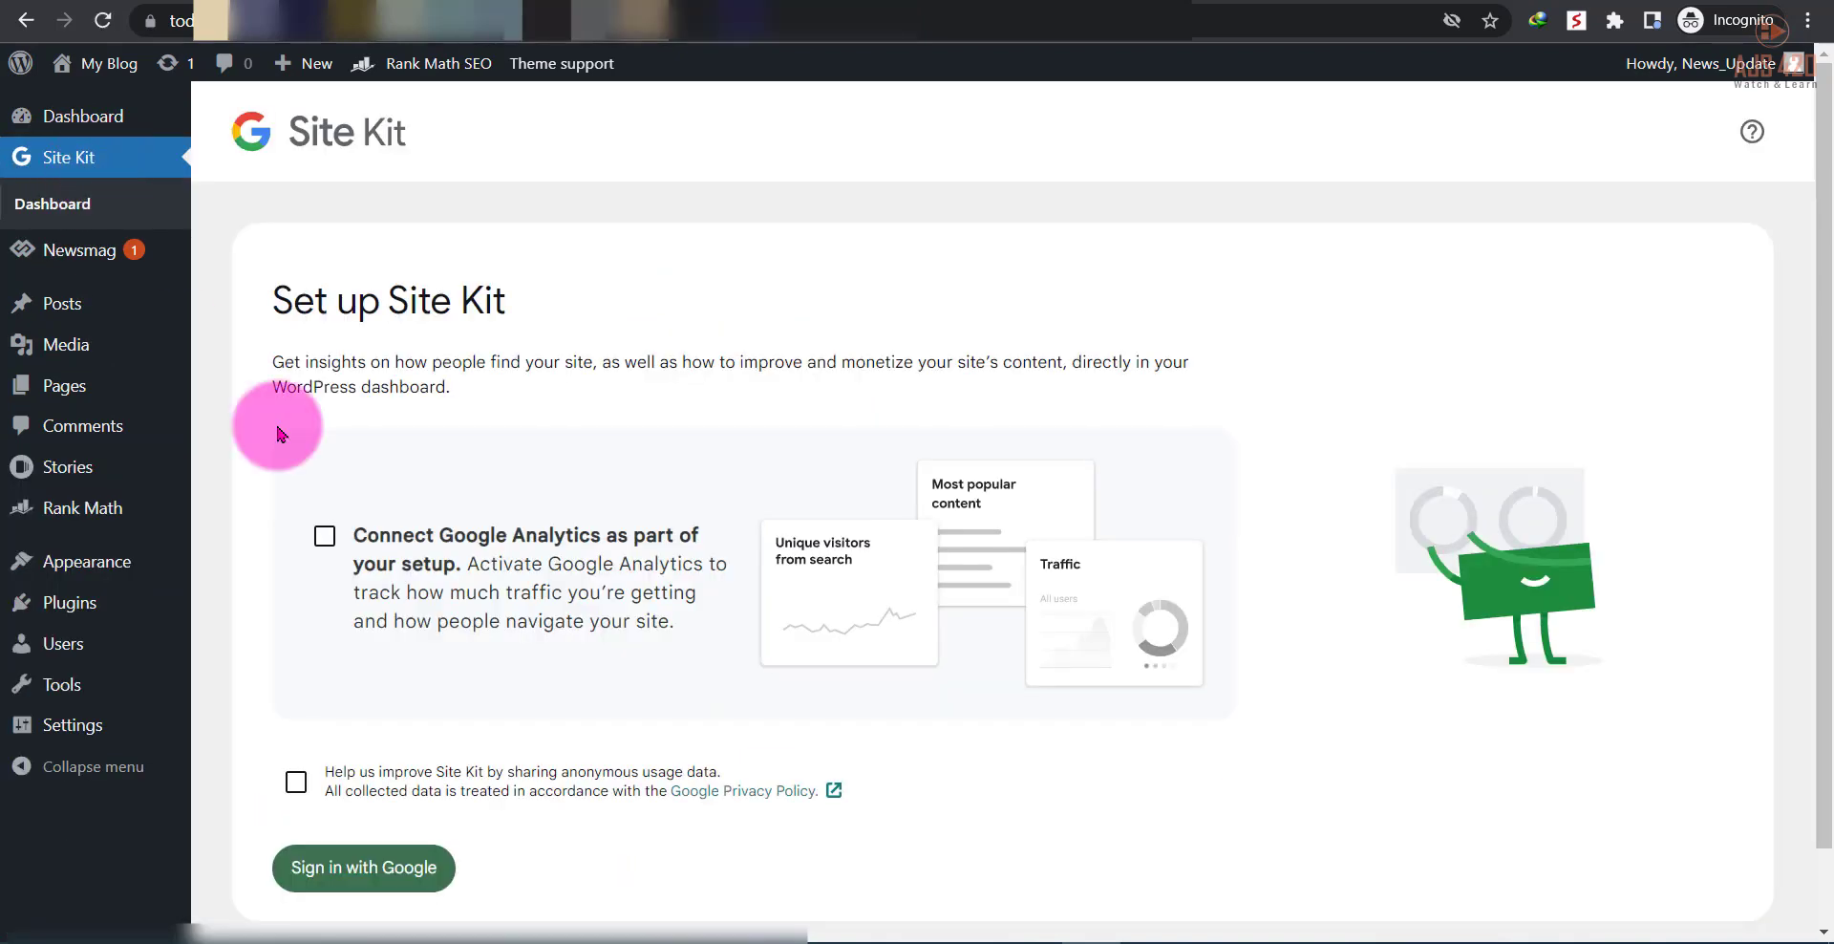
{"action": "scroll", "coordinate": [454, 302], "scroll_direction": "down", "scroll_amount": 1}
{"action": "scroll", "coordinate": [402, 314], "scroll_direction": "up", "scroll_amount": 1}
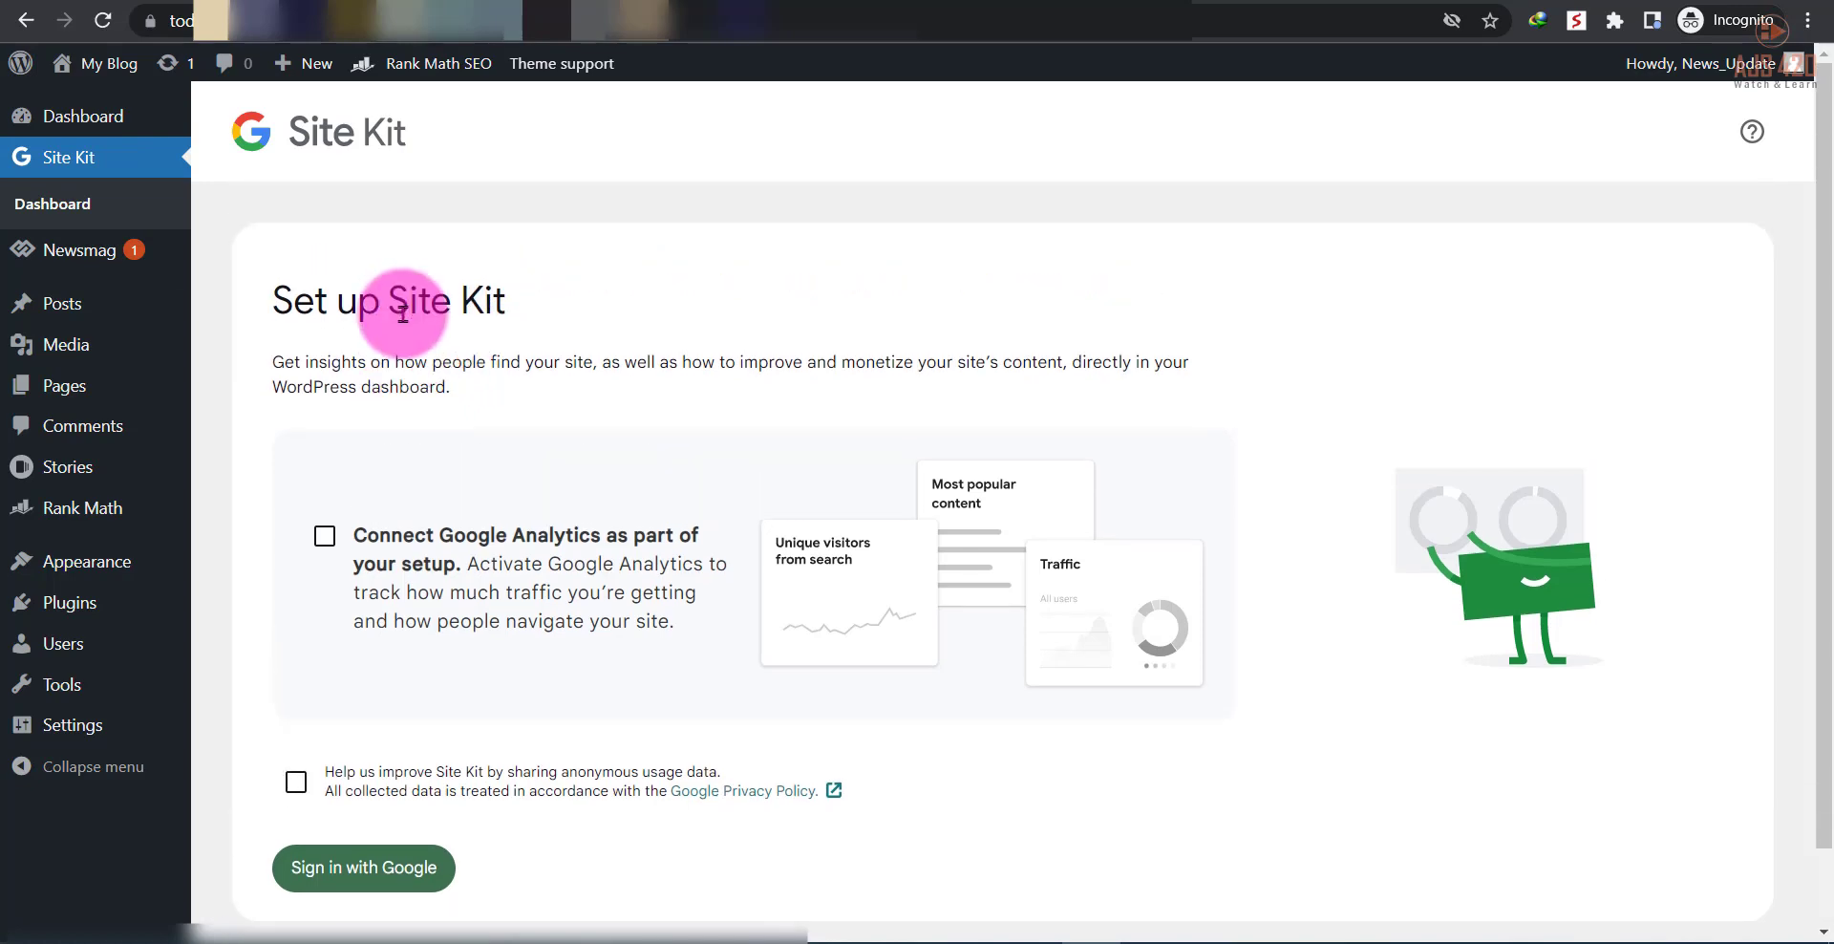
{"action": "triple_click", "coordinate": [322, 300]}
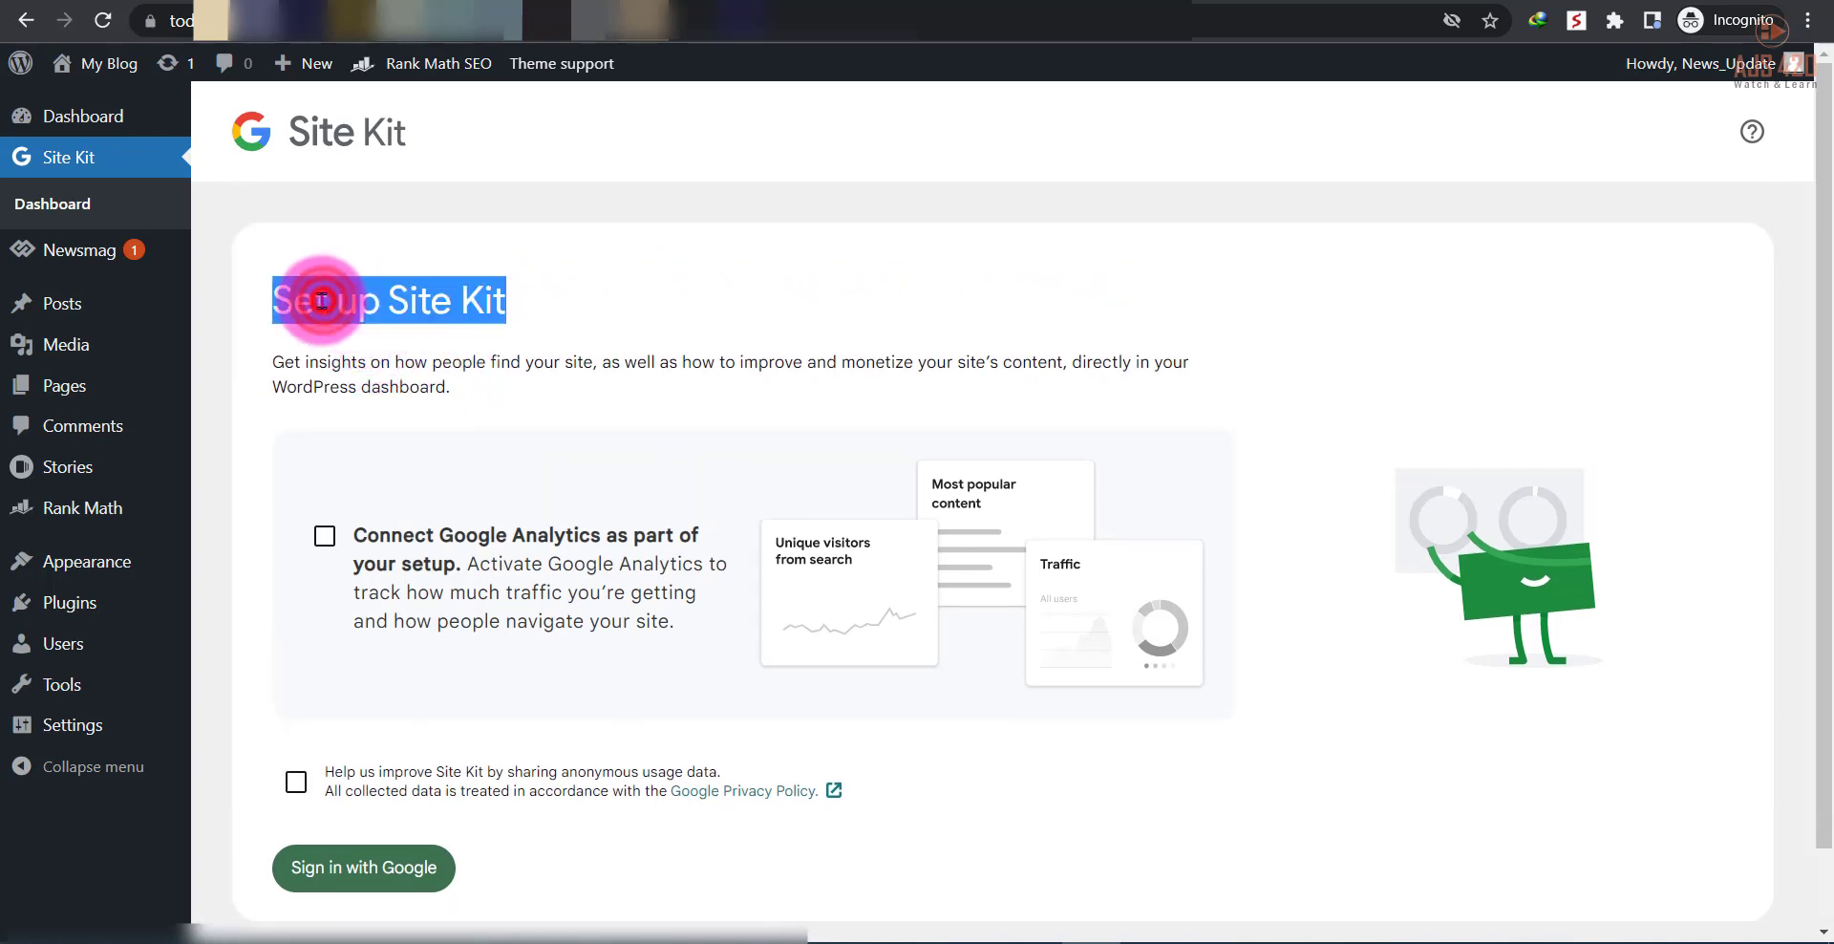
{"action": "scroll", "coordinate": [359, 308], "scroll_direction": "down", "scroll_amount": 1}
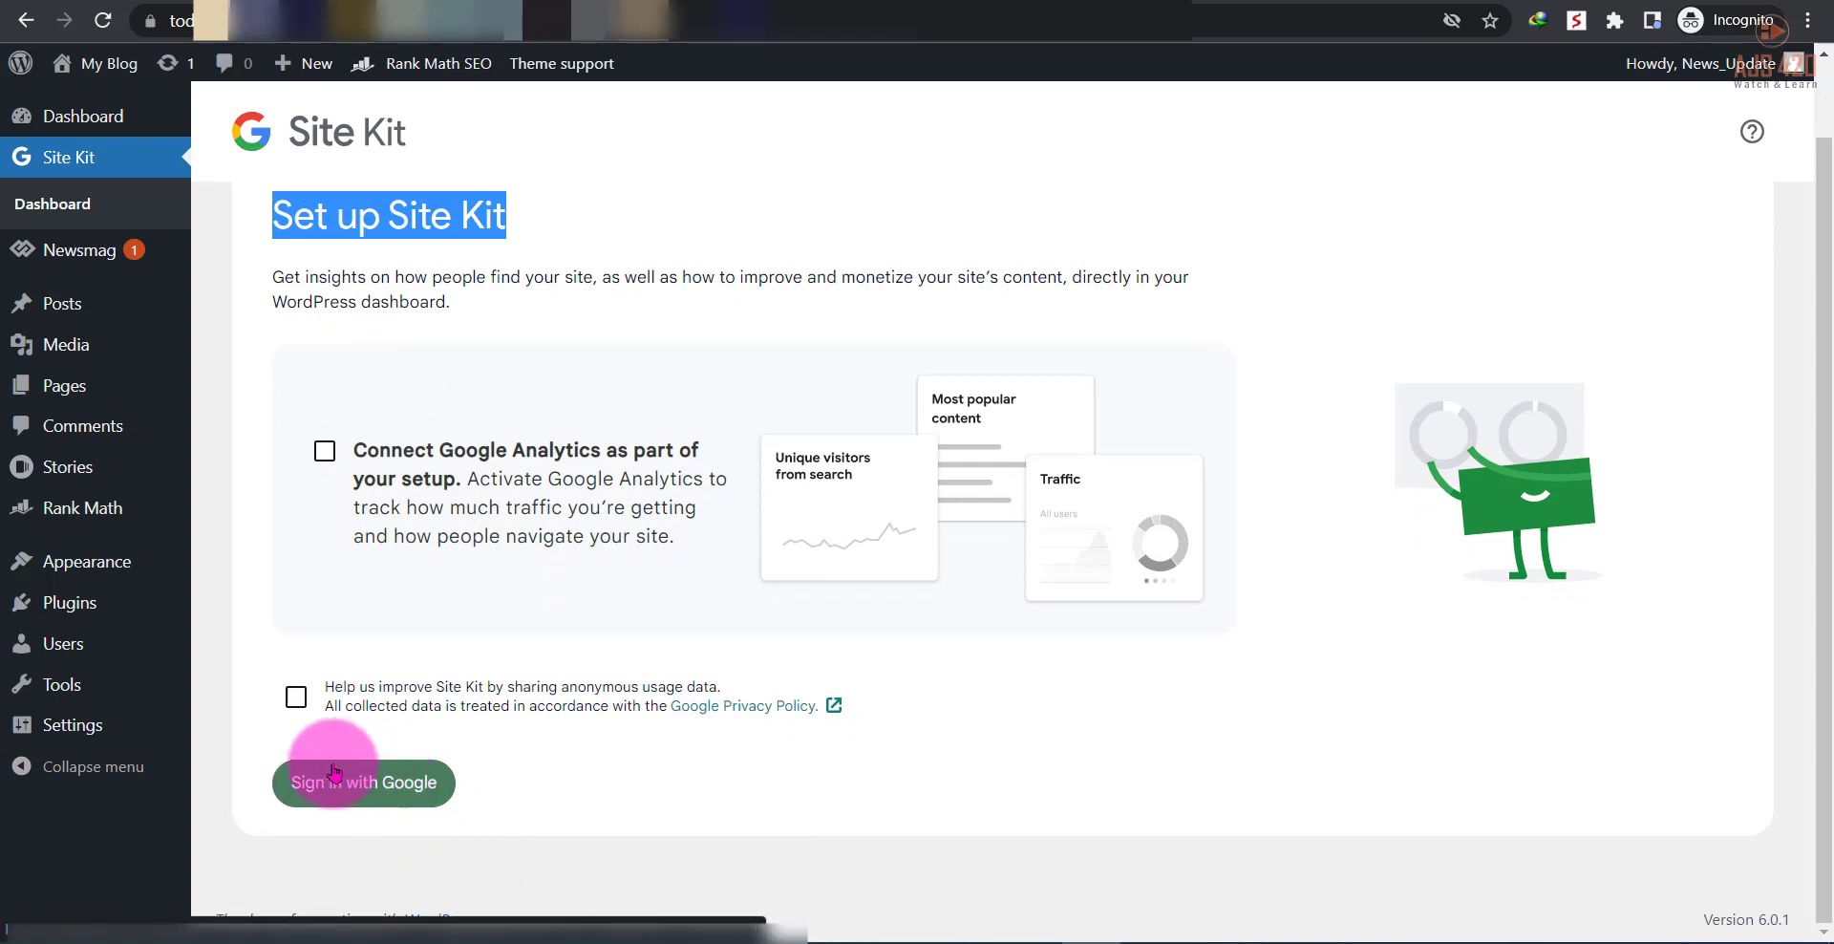
{"action": "left_click", "coordinate": [366, 793]}
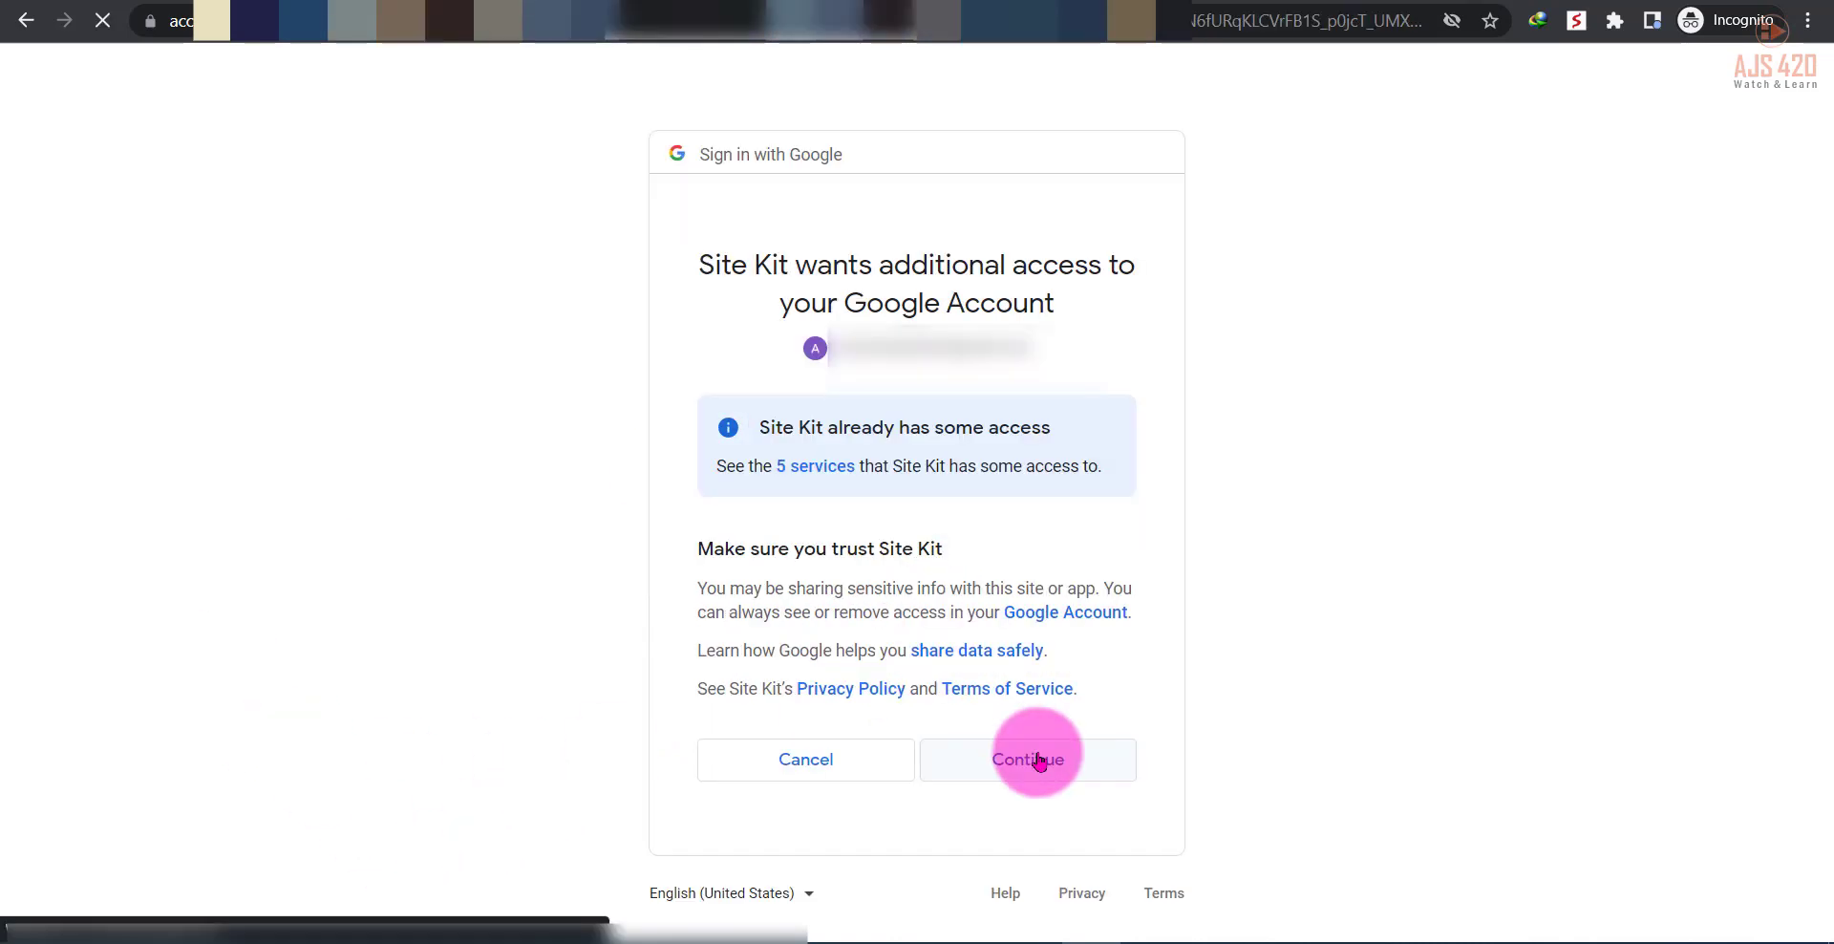
{"action": "left_click", "coordinate": [1031, 759]}
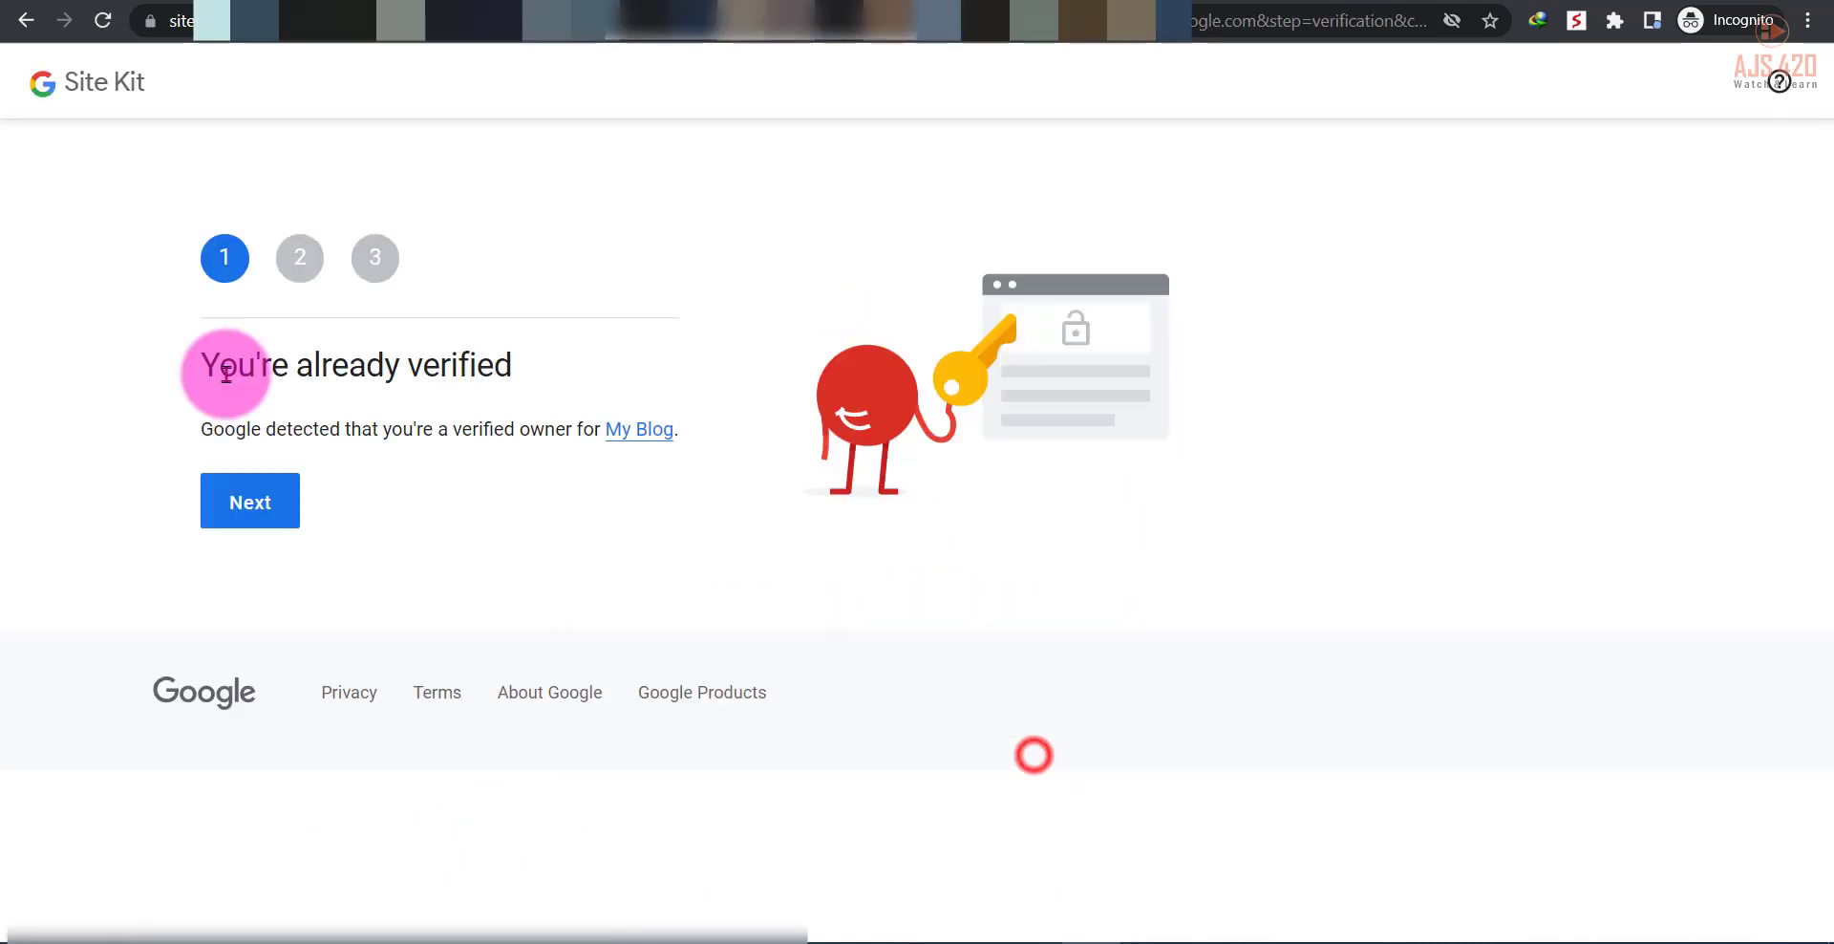
Complete Site Kit's three setup stages, allowing My Blog to access the Google Account data, and return to the dashboard
{"action": "left_click_drag", "start_coordinate": [203, 356], "coordinate": [541, 360]}
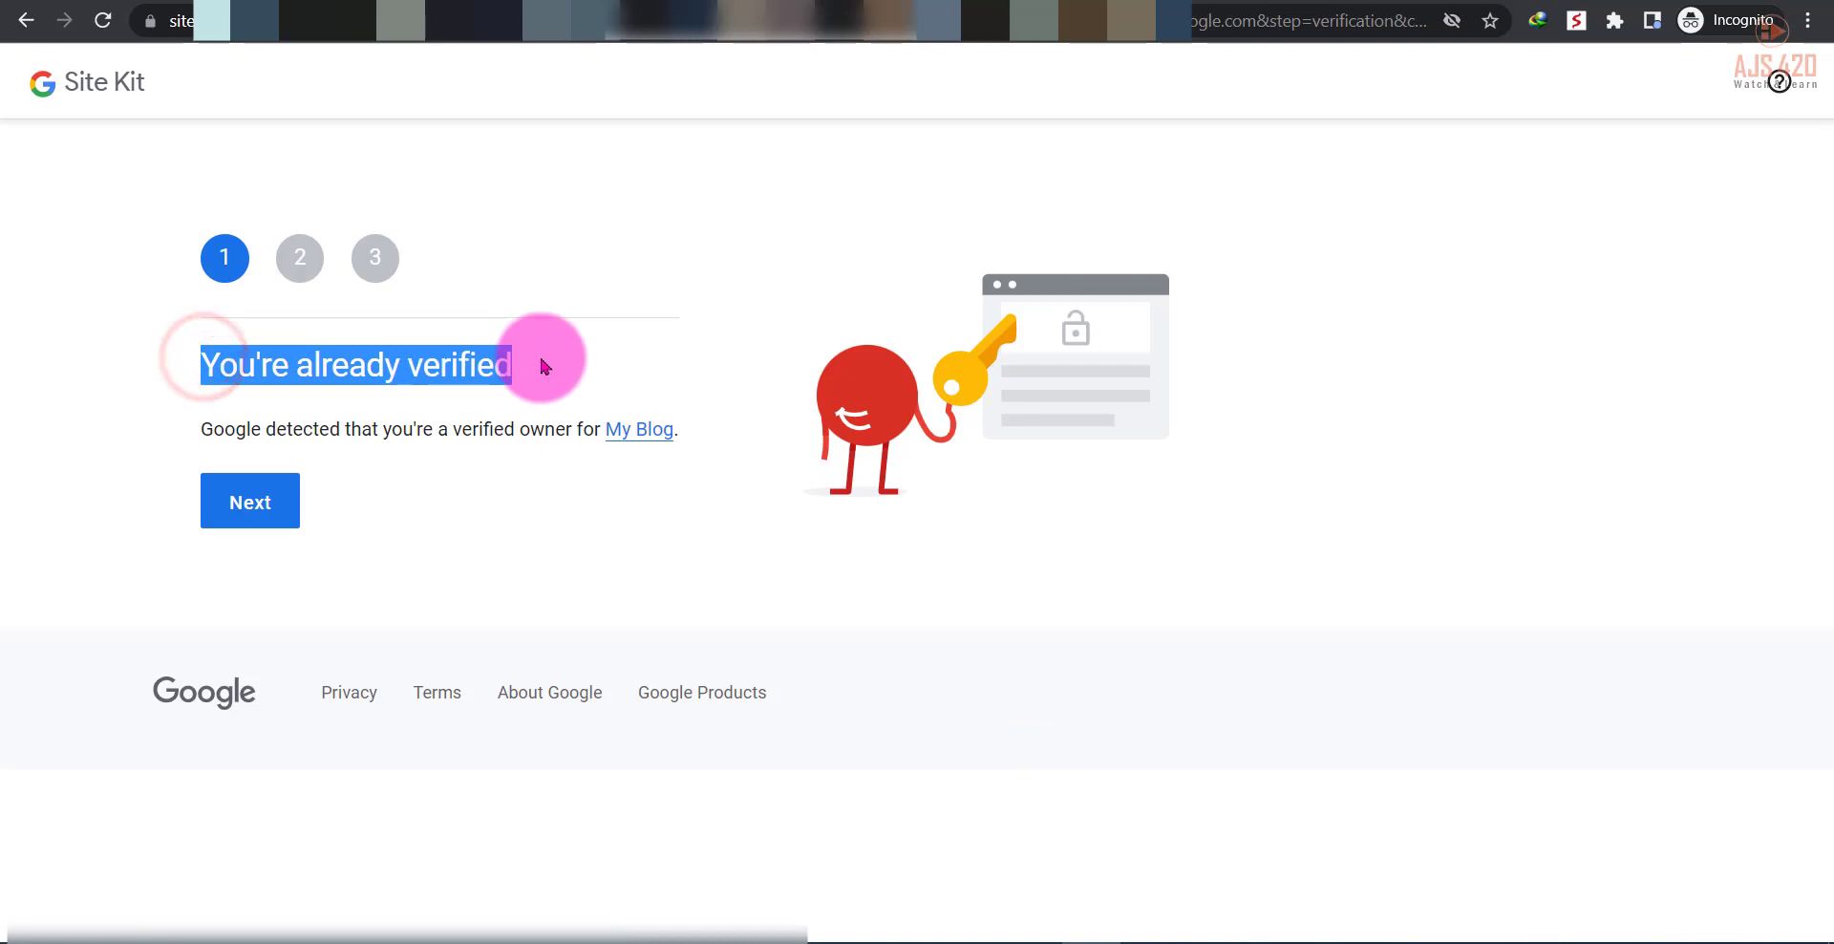
{"action": "left_click", "coordinate": [464, 353]}
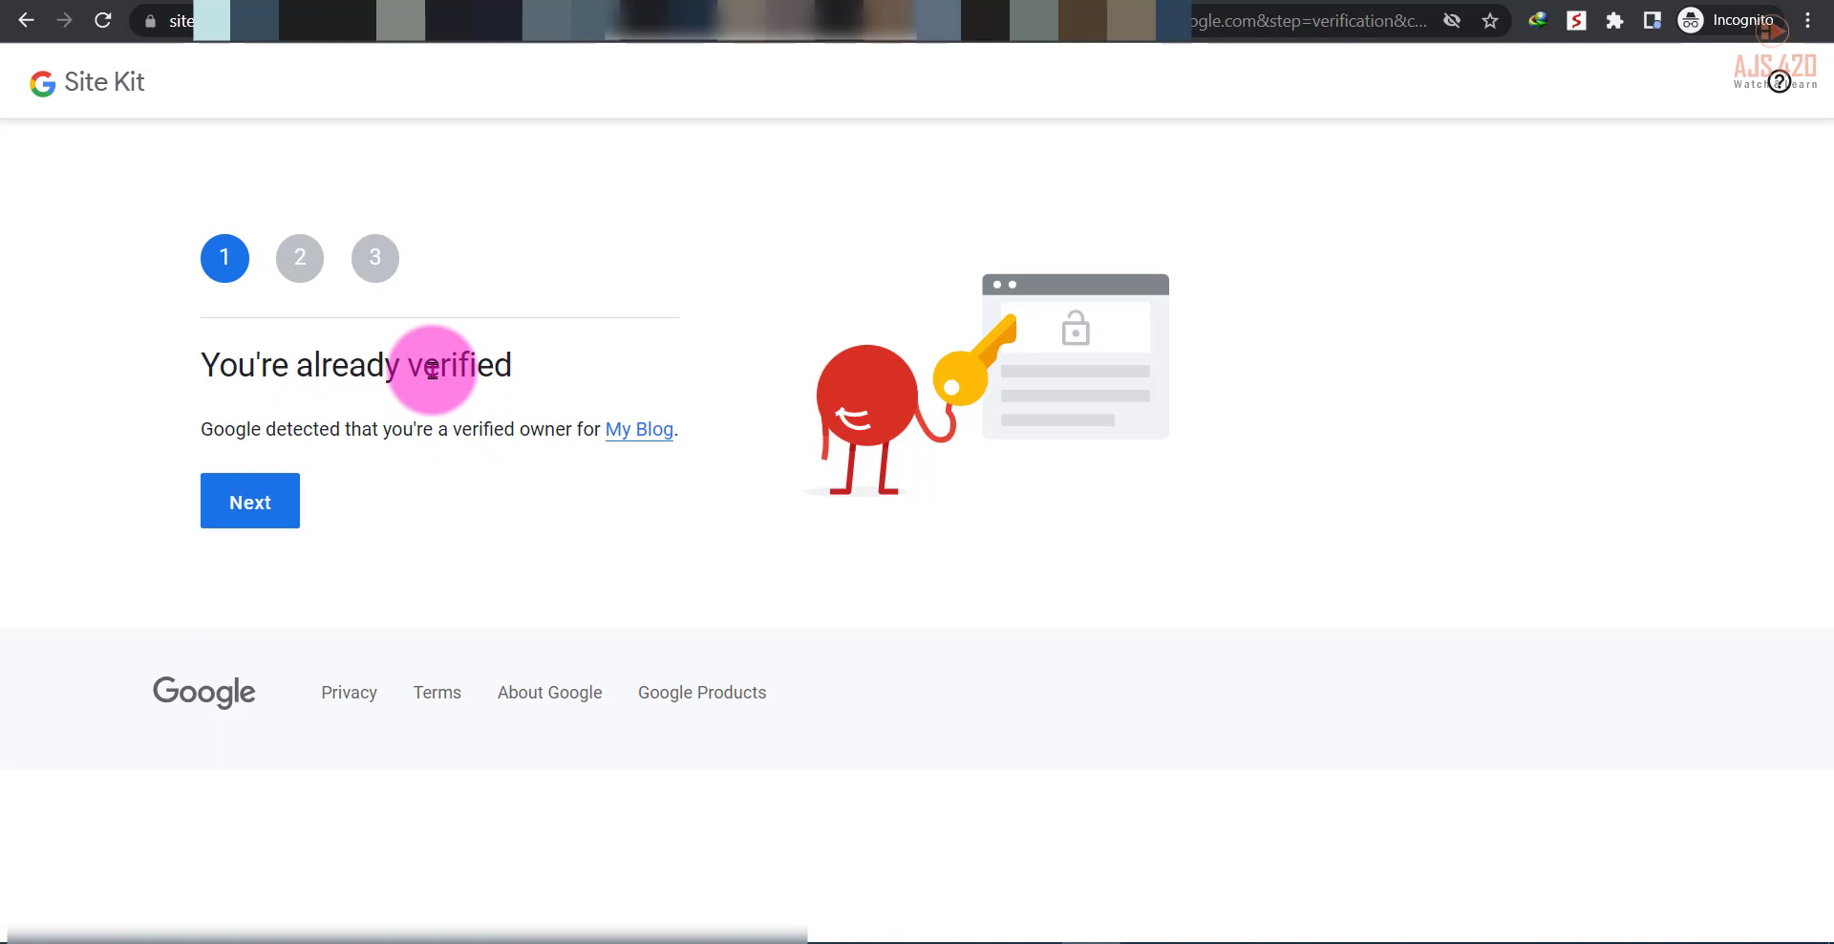
{"action": "triple_click", "coordinate": [449, 363]}
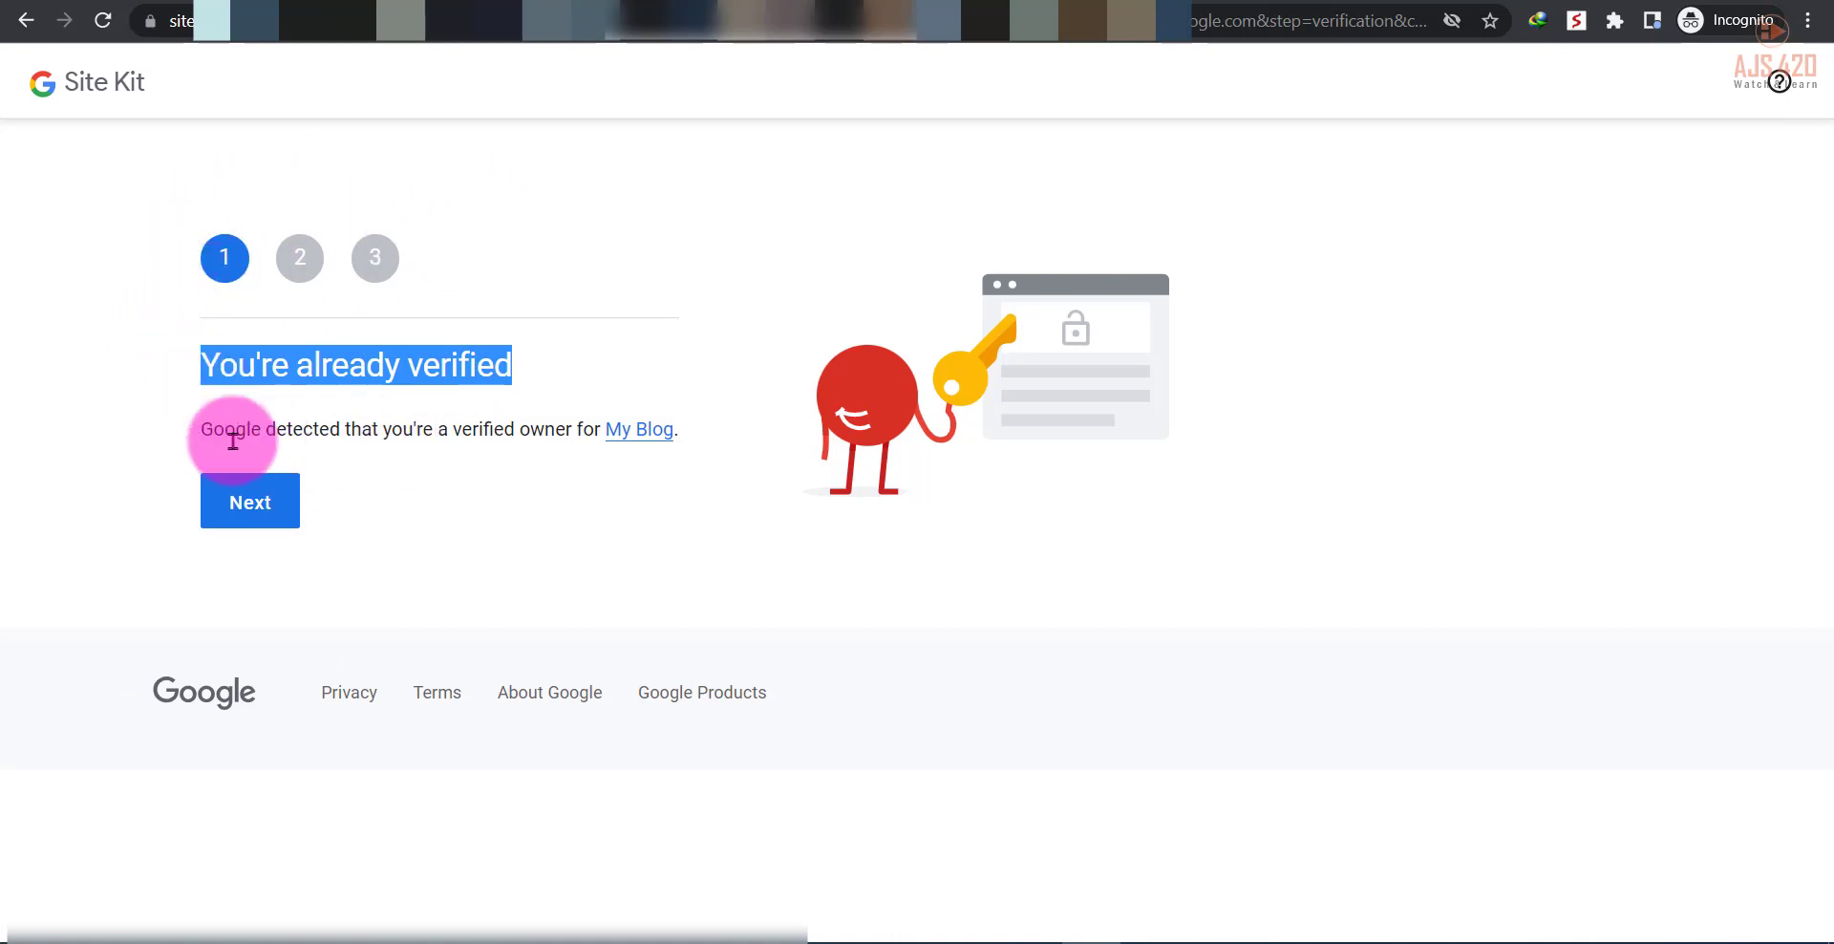
{"action": "left_click", "coordinate": [239, 491]}
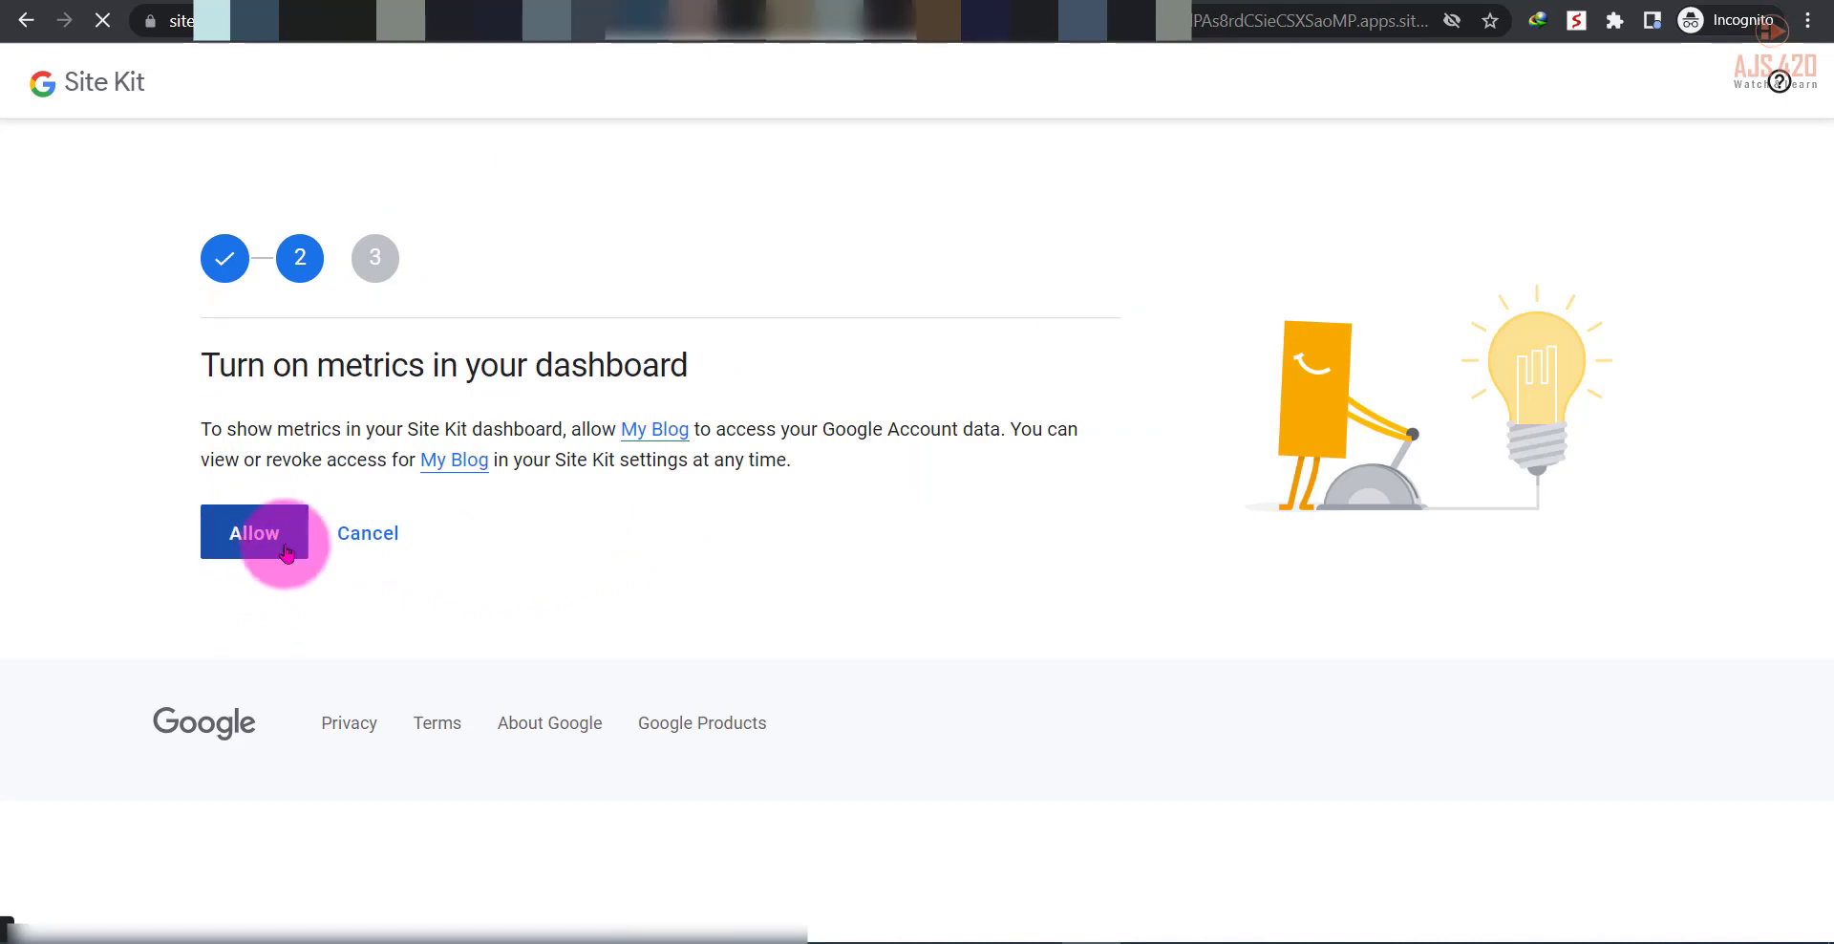
{"action": "left_click", "coordinate": [275, 547]}
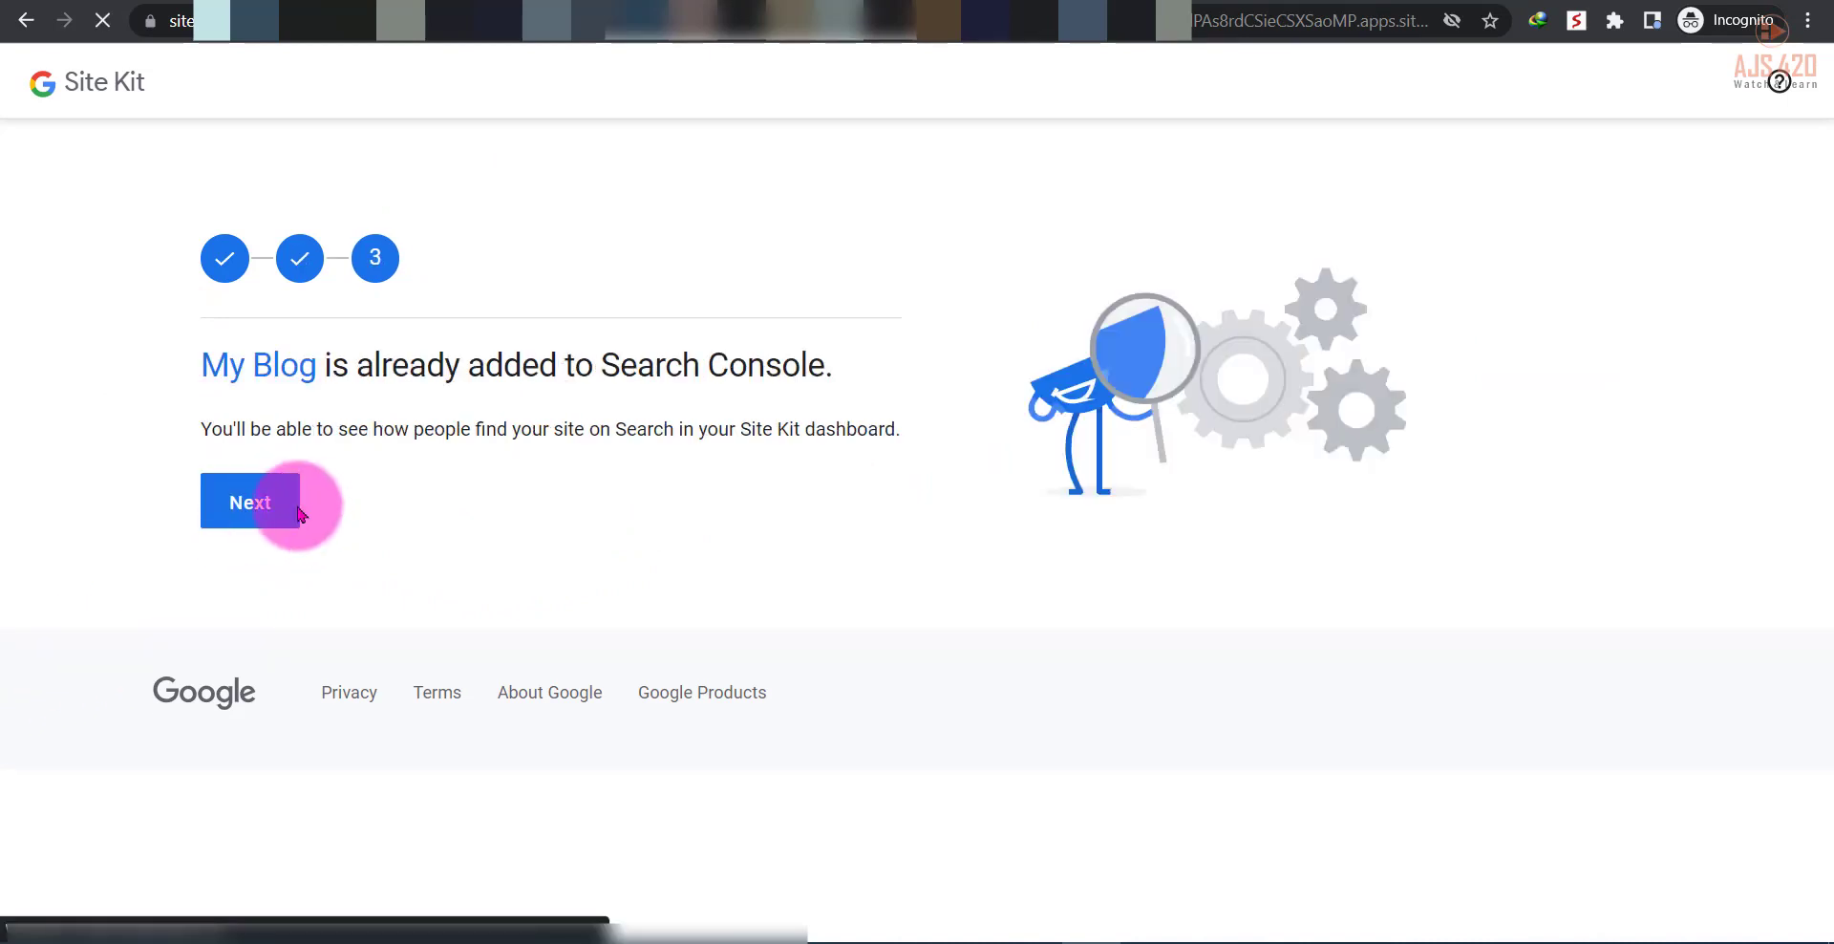
{"action": "left_click", "coordinate": [235, 496]}
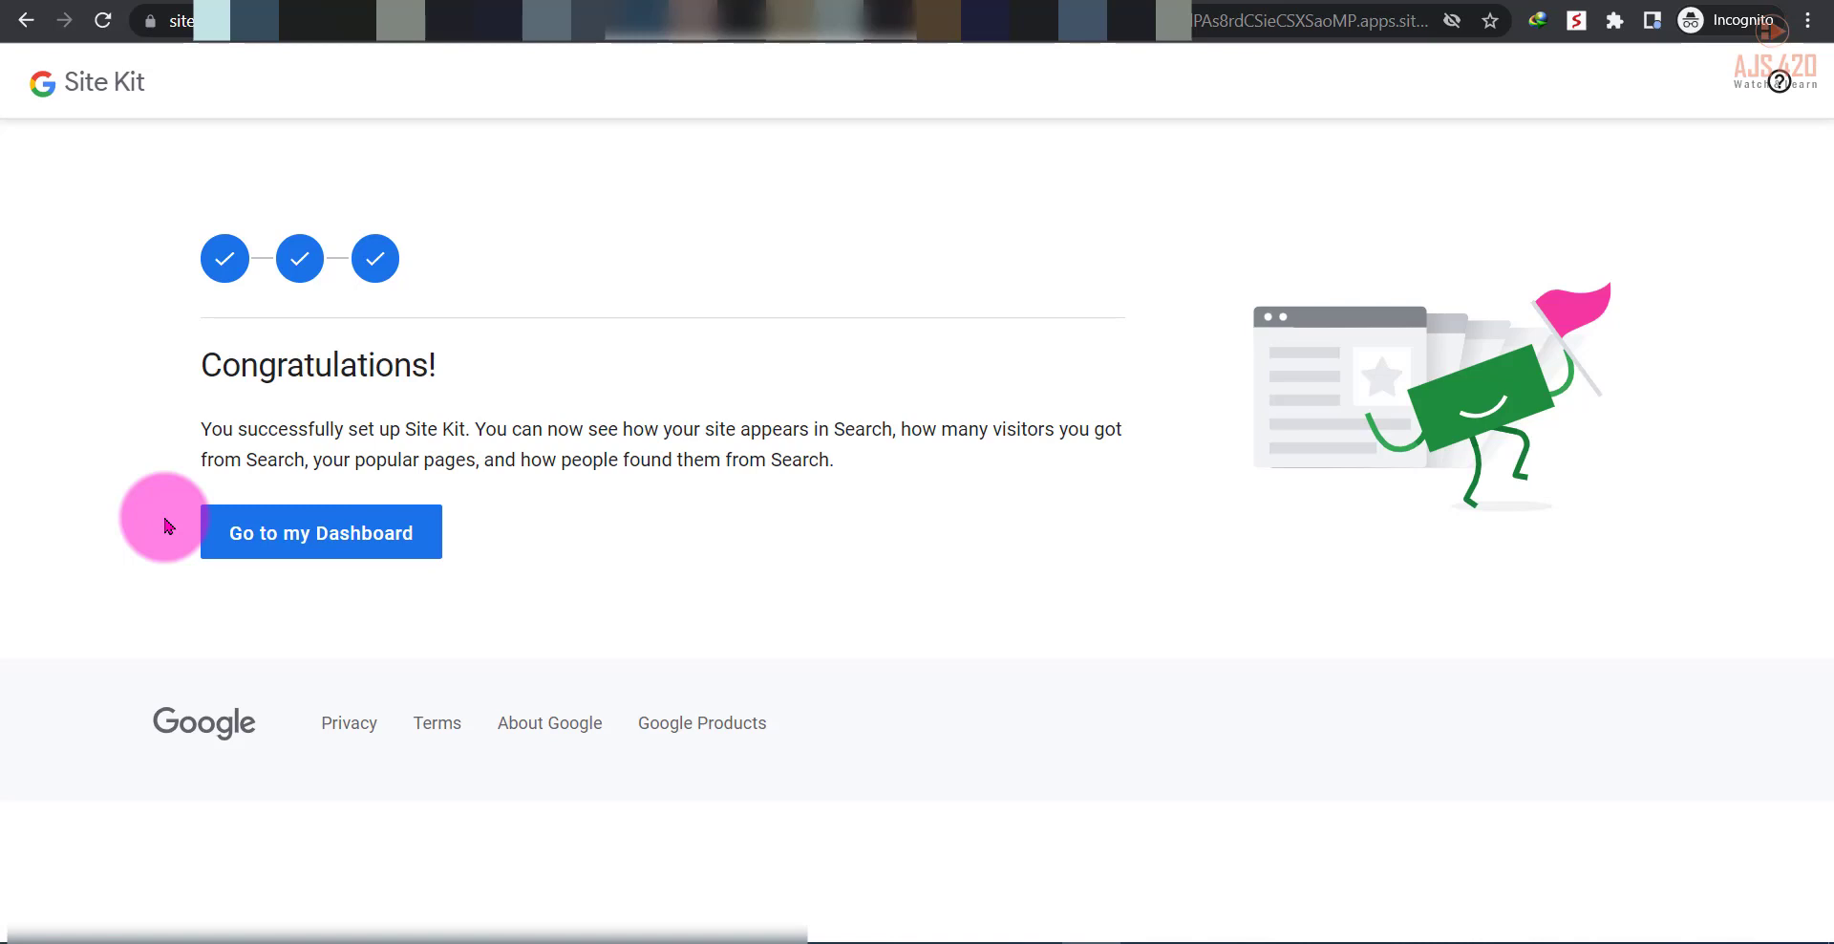
{"action": "left_click", "coordinate": [356, 543]}
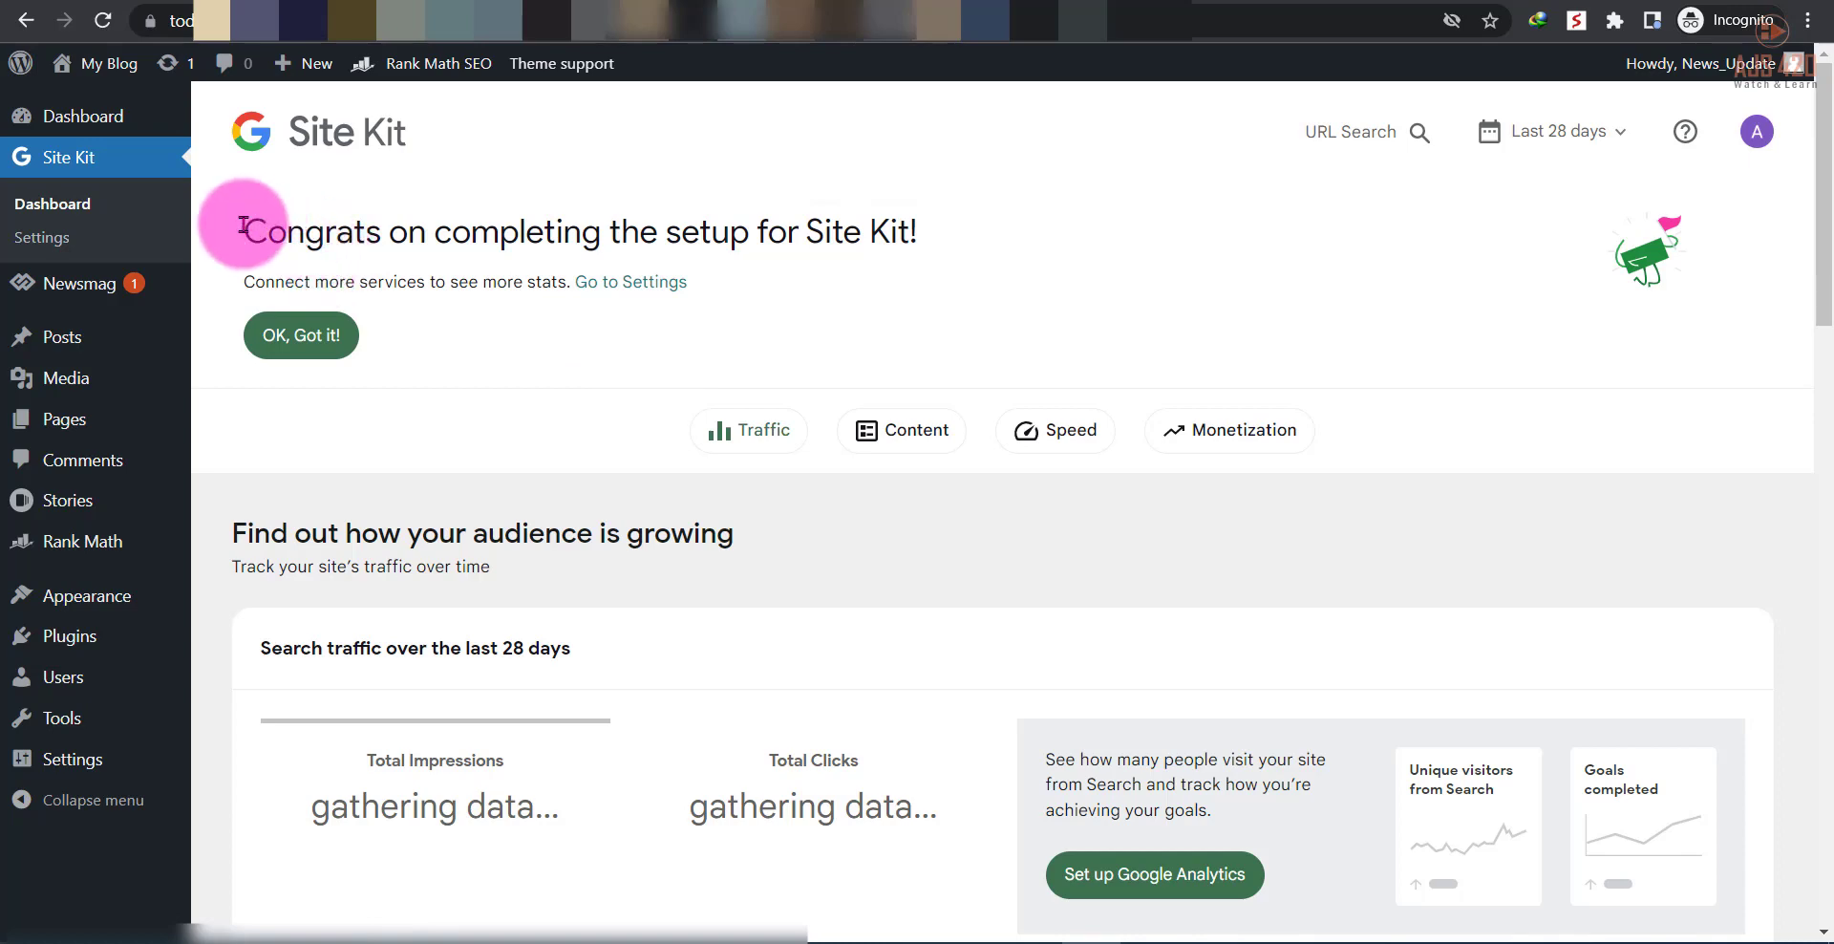
Dismiss the setup completion and Search Console data-gathering notices on the Site Kit dashboard
{"action": "left_click_drag", "start_coordinate": [271, 232], "coordinate": [867, 229]}
{"action": "left_click", "coordinate": [723, 229]}
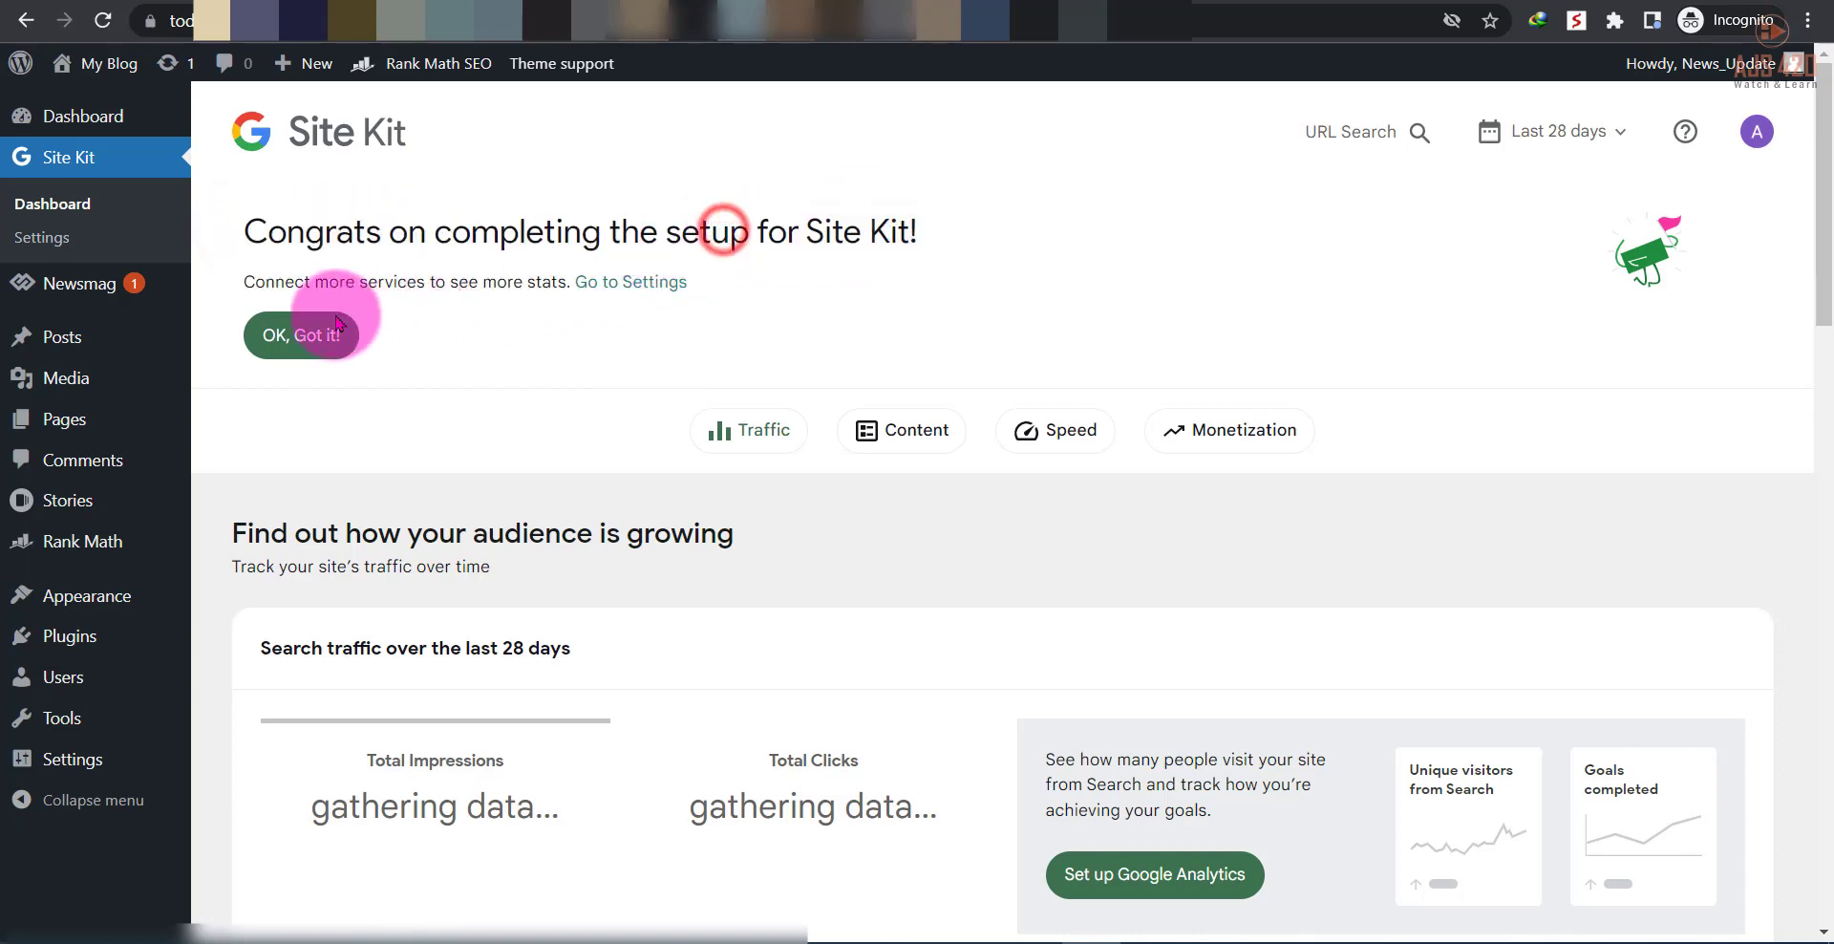
{"action": "left_click", "coordinate": [333, 315]}
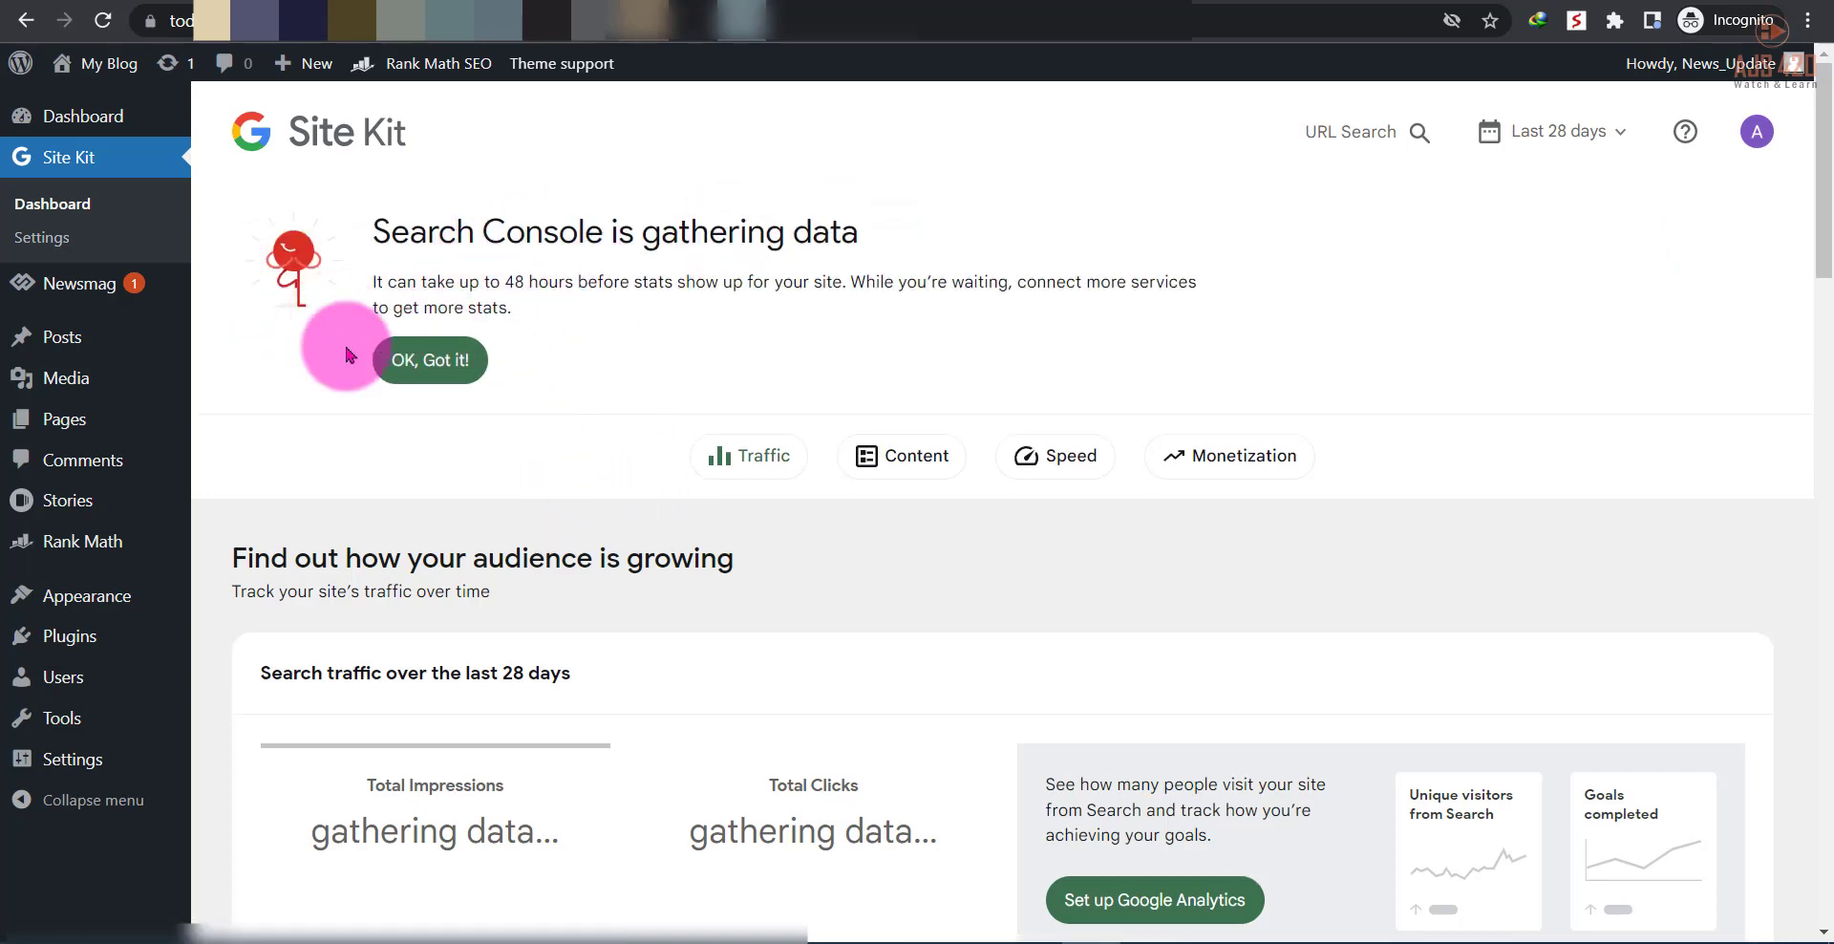
{"action": "left_click", "coordinate": [442, 361]}
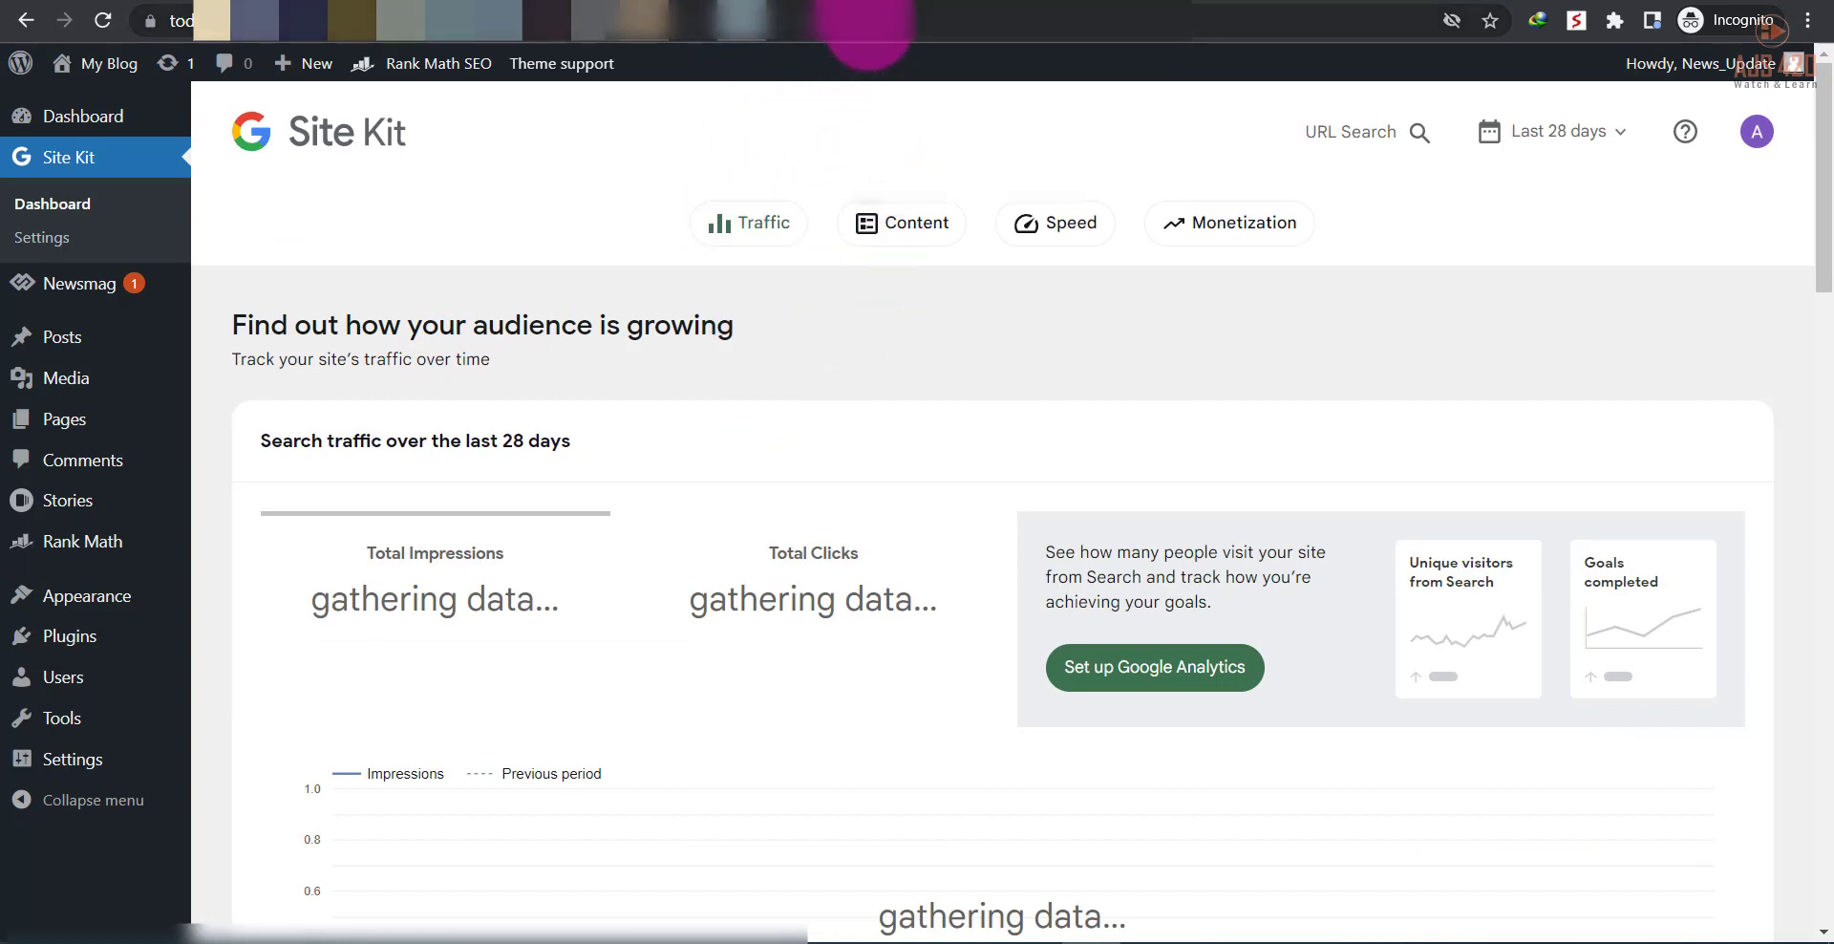
Switch to Google Search Console and open the site's Sitemaps report
{"action": "left_click", "coordinate": [869, 21]}
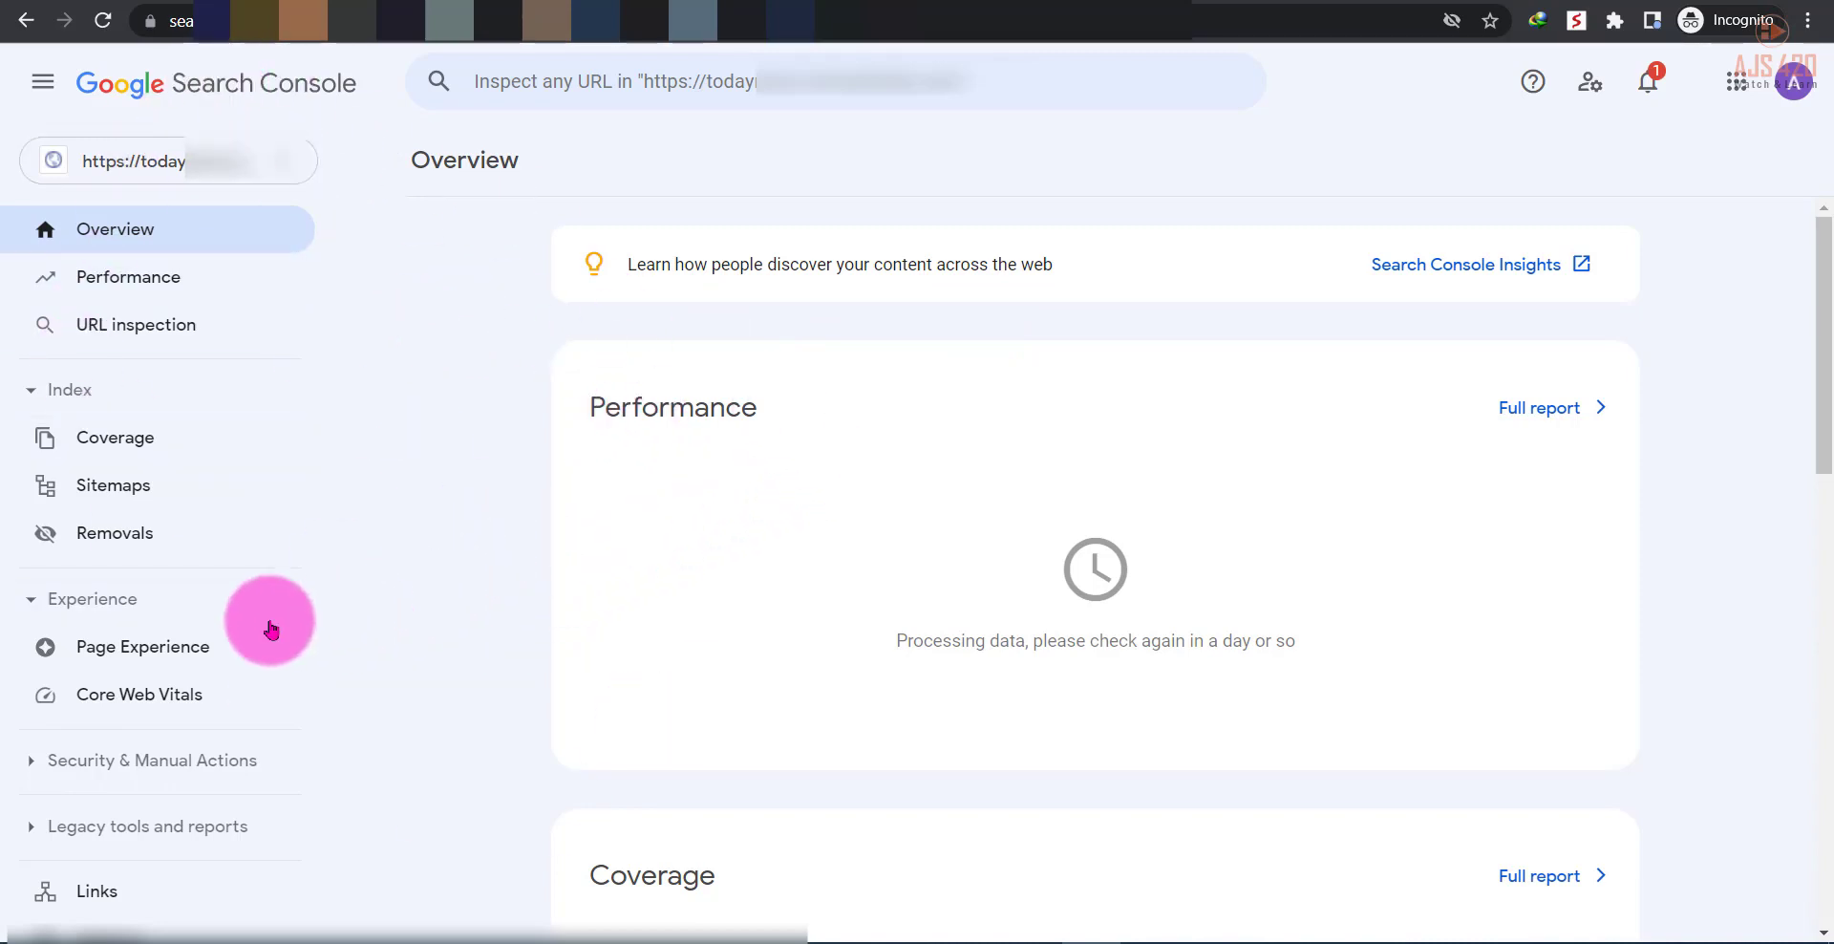
{"action": "left_click", "coordinate": [109, 489]}
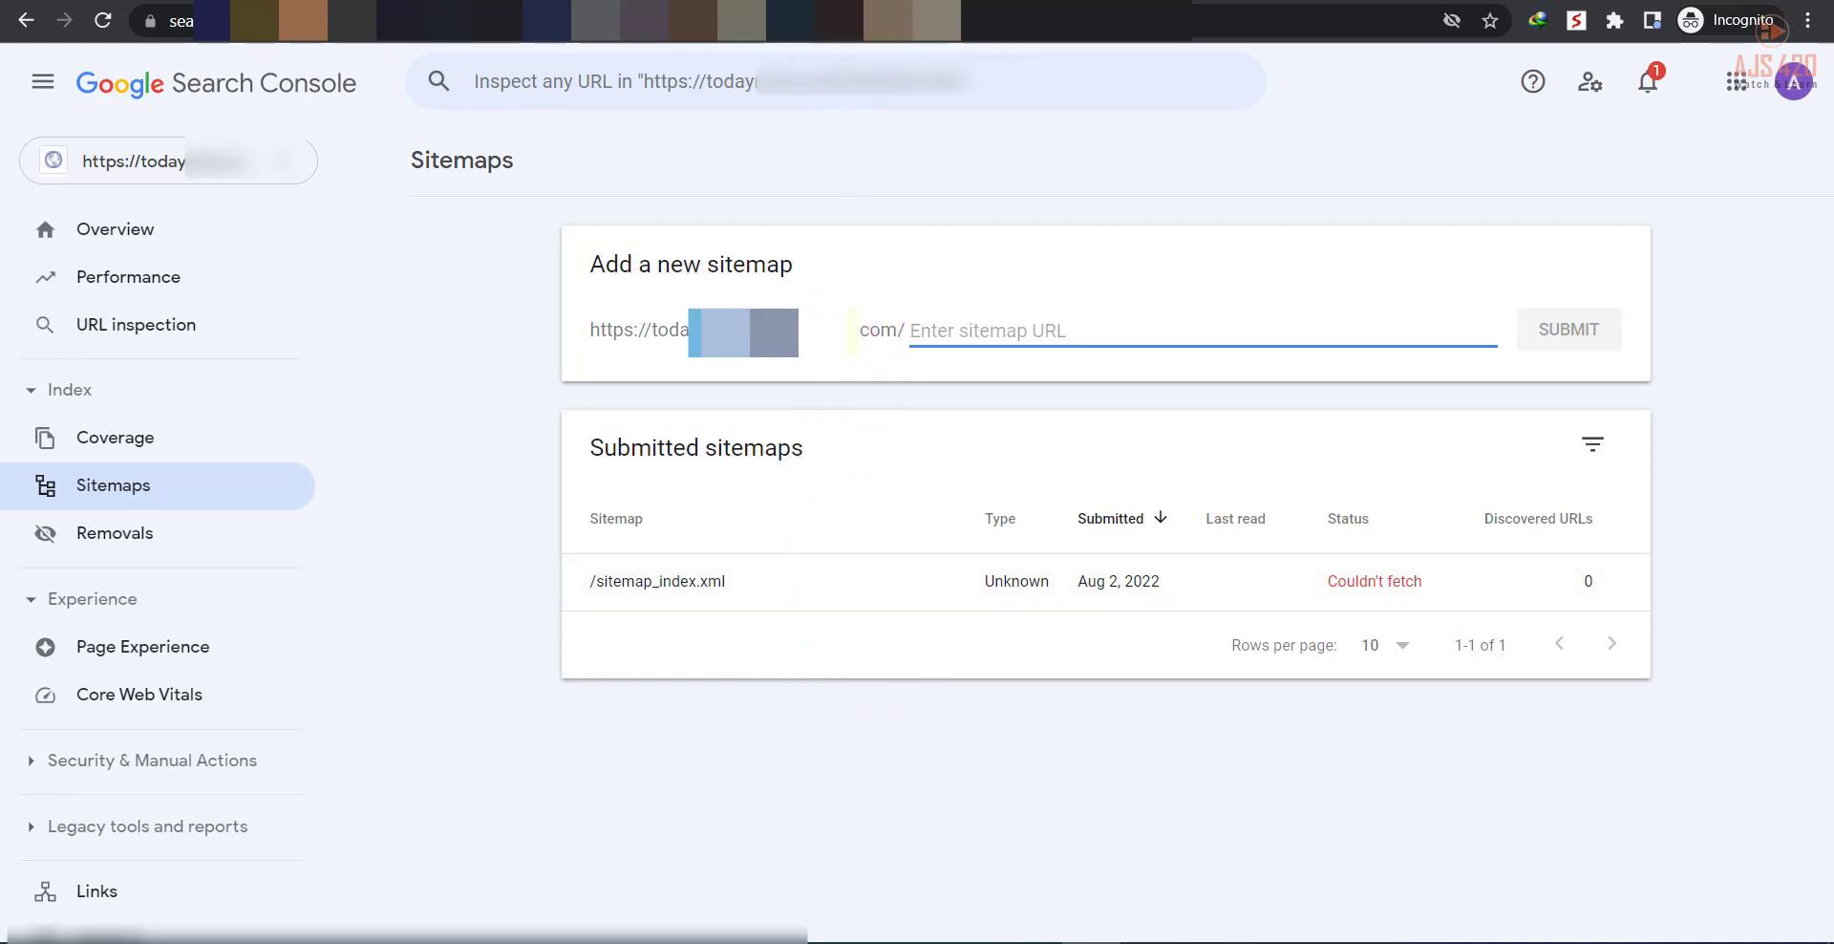
Back in WordPress, open Rank Math's sitemap settings for Posts and copy post-sitemap.xml from the sitemap URL
{"action": "left_click", "coordinate": [839, 19]}
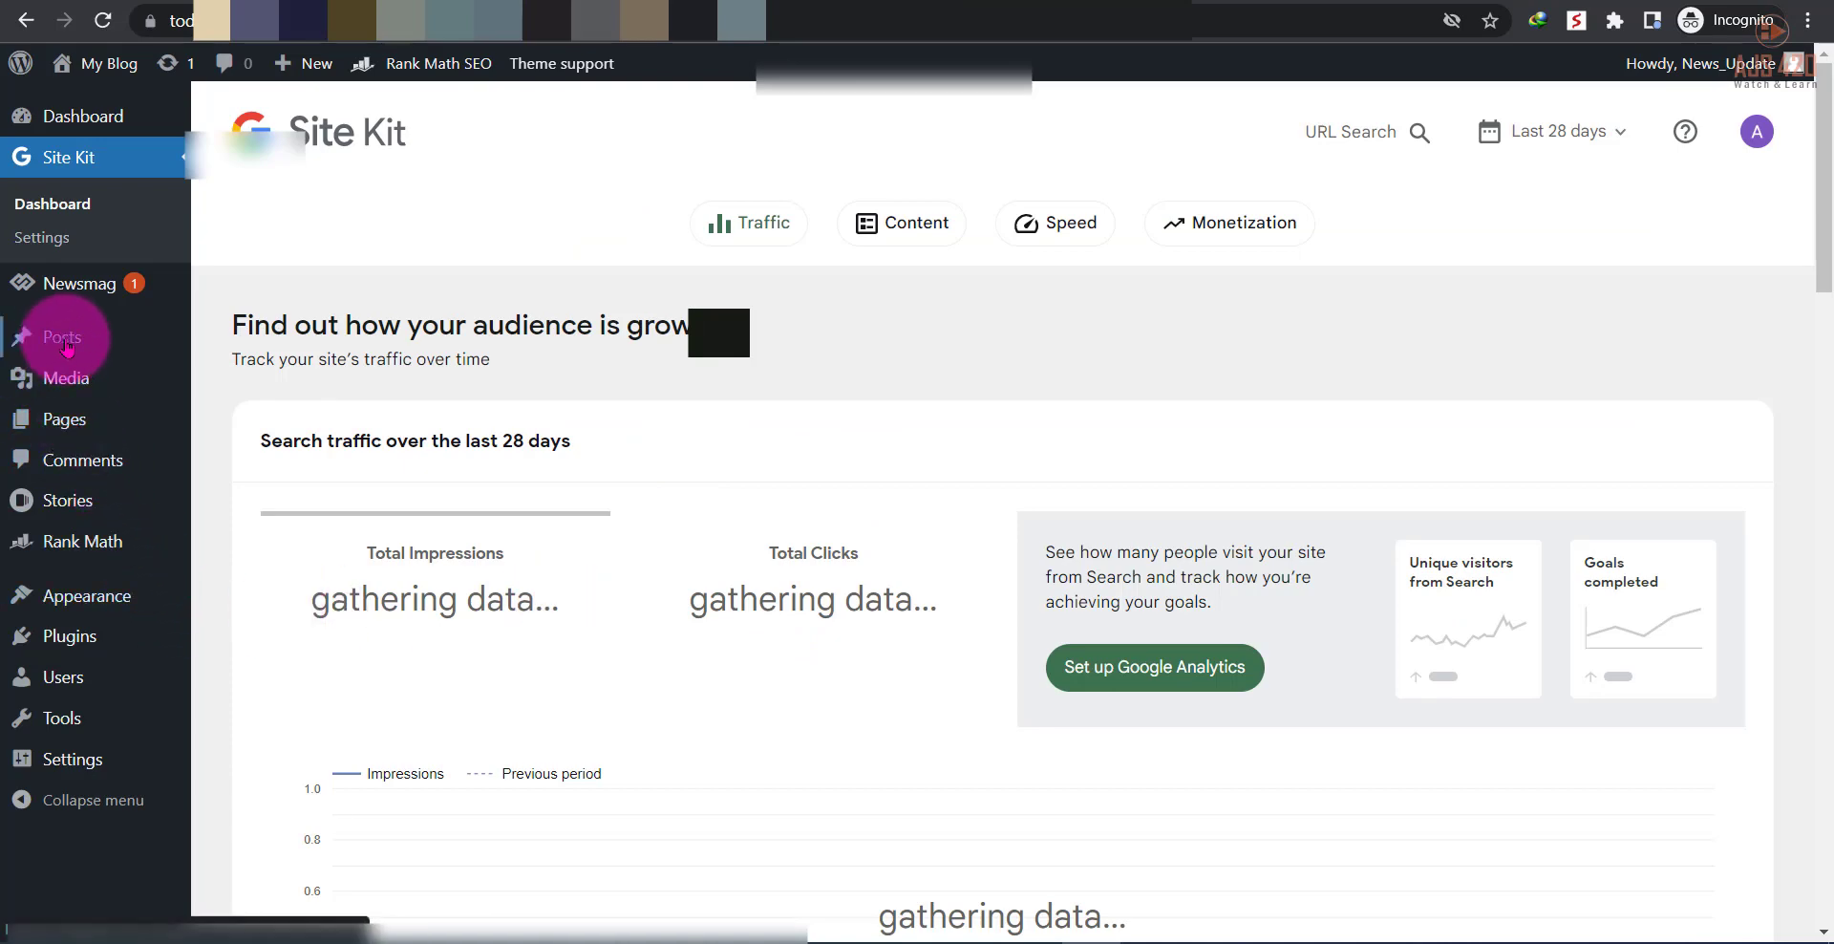
{"action": "mouse_move", "coordinate": [81, 556]}
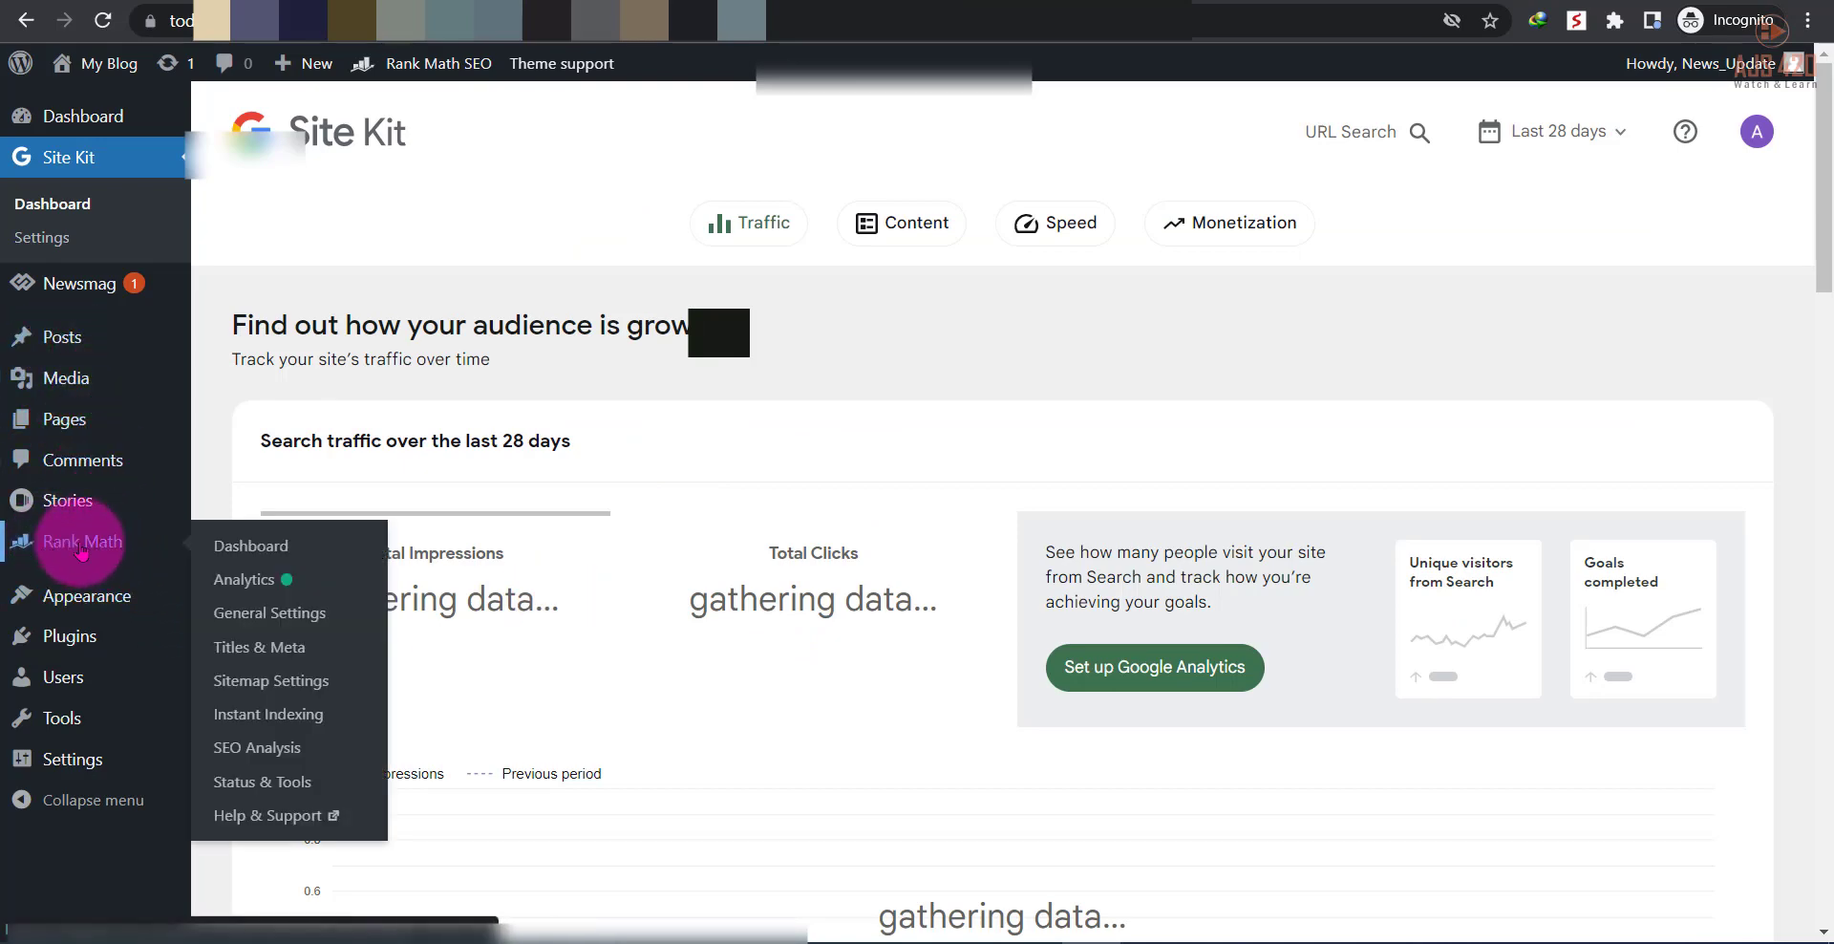
{"action": "left_click", "coordinate": [273, 681]}
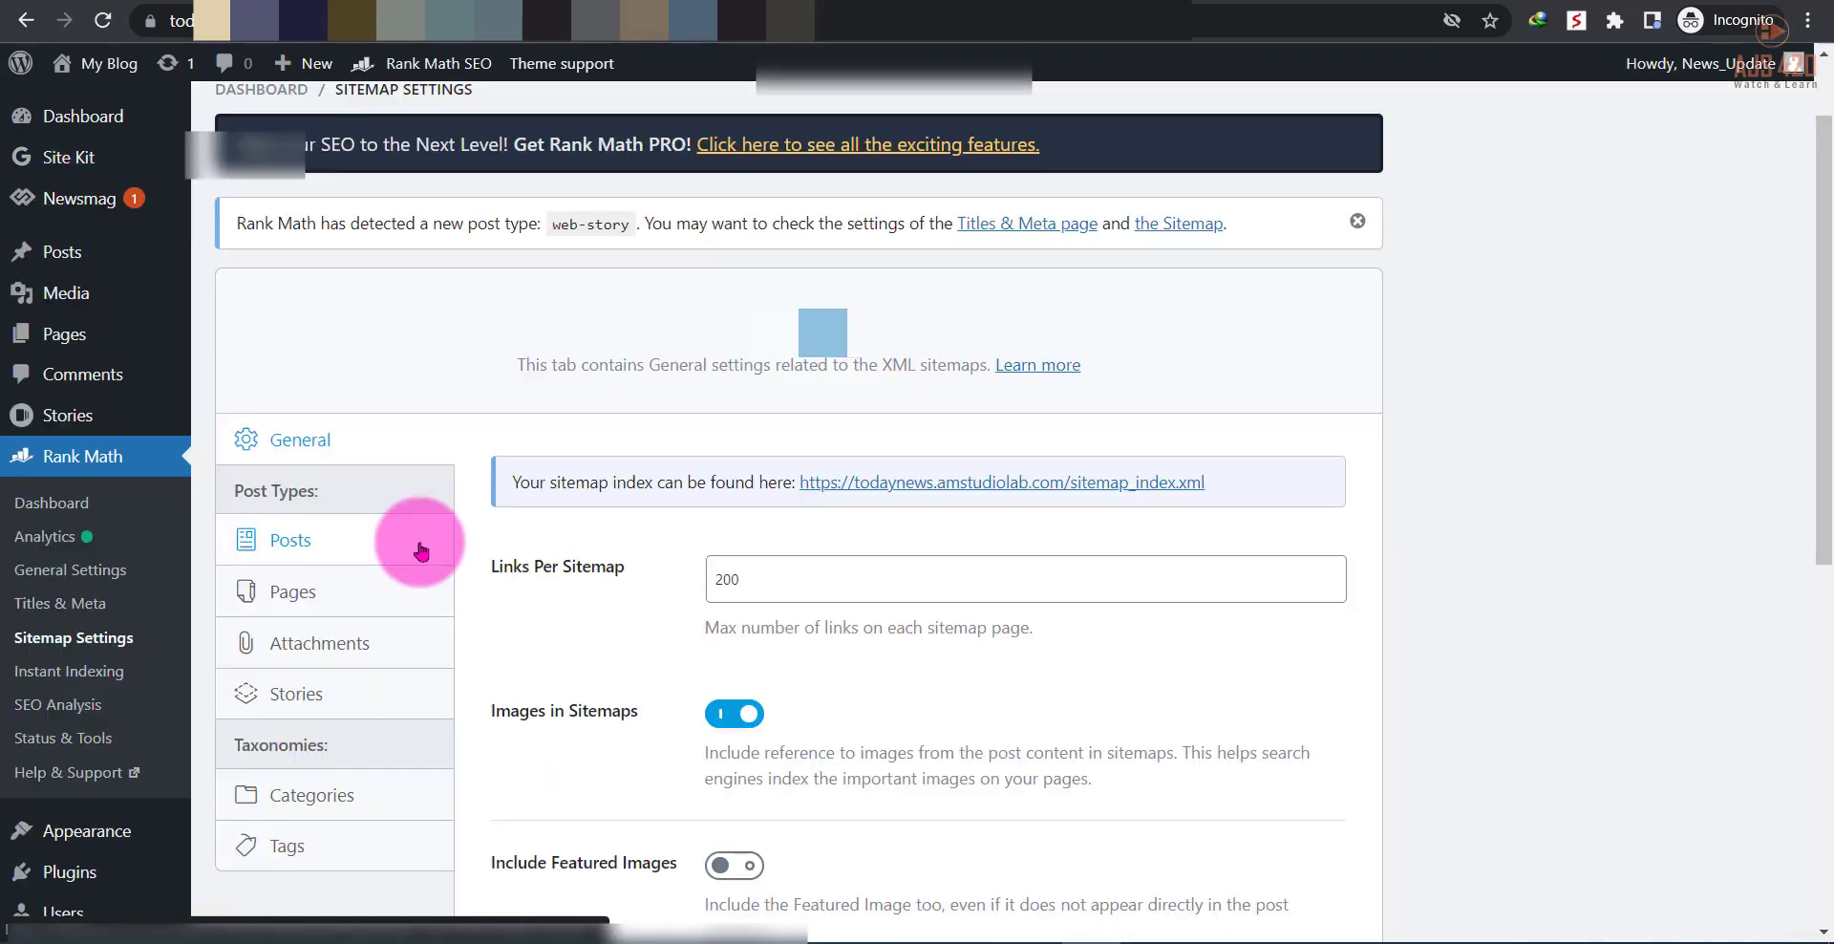
{"action": "left_click", "coordinate": [287, 554]}
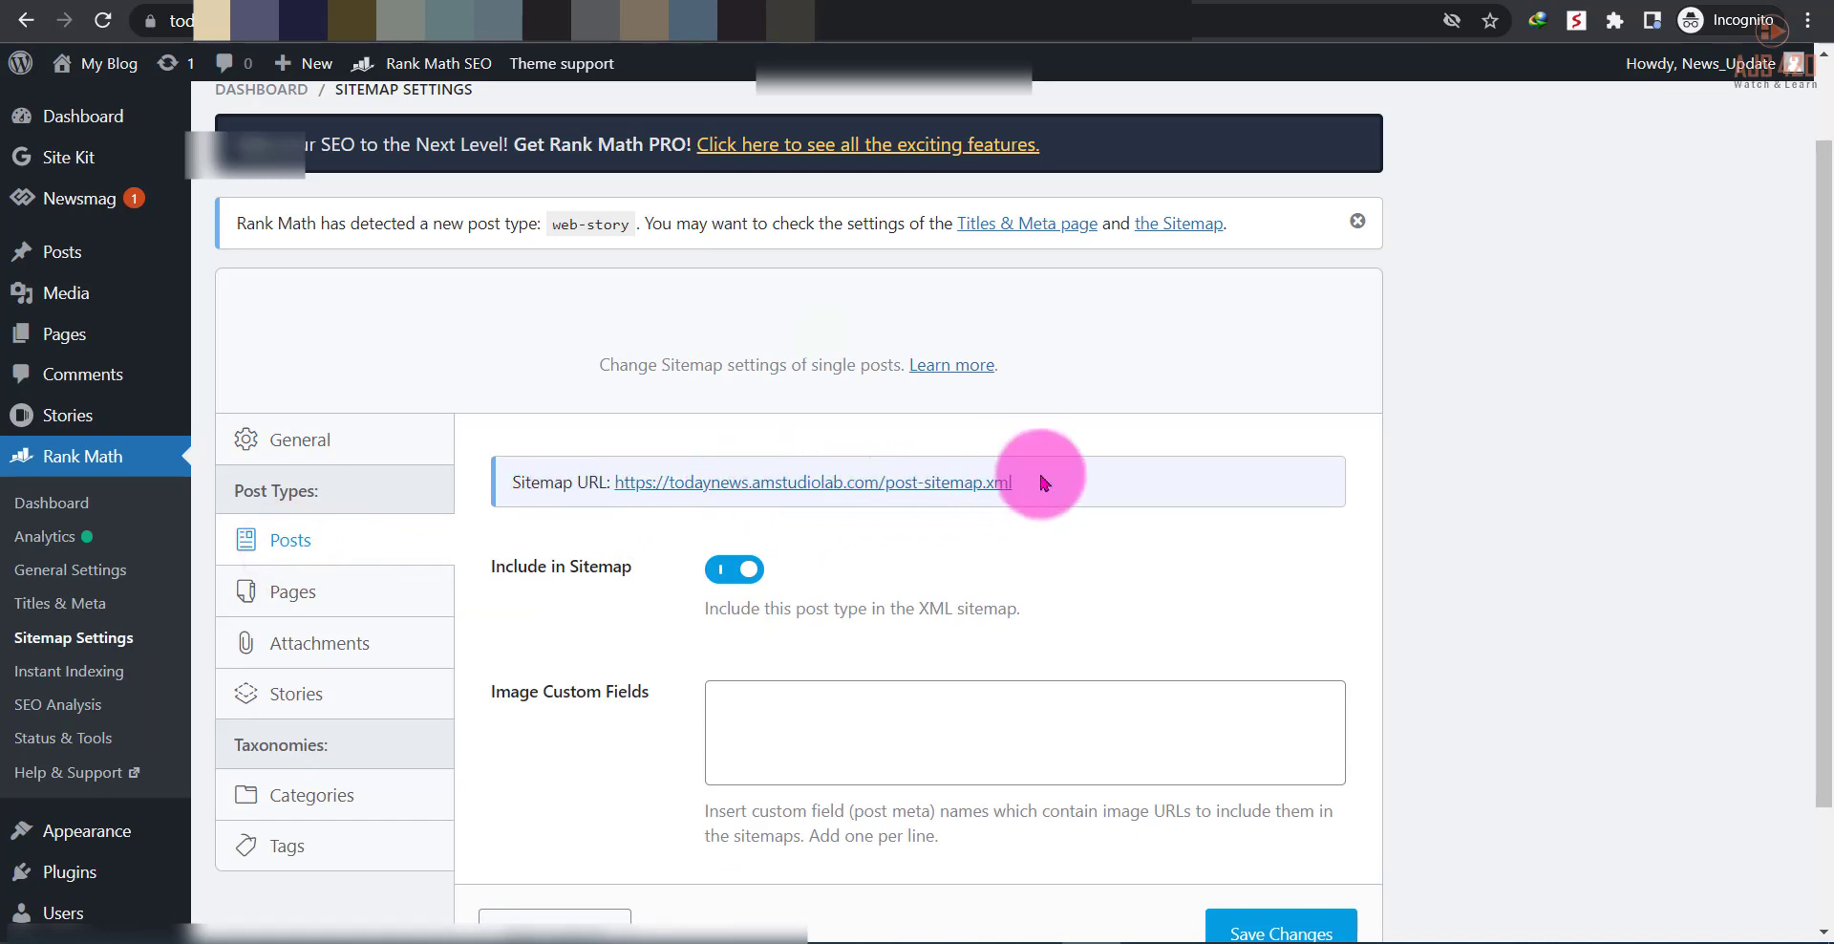
{"action": "left_click_drag", "start_coordinate": [1033, 484], "coordinate": [886, 496]}
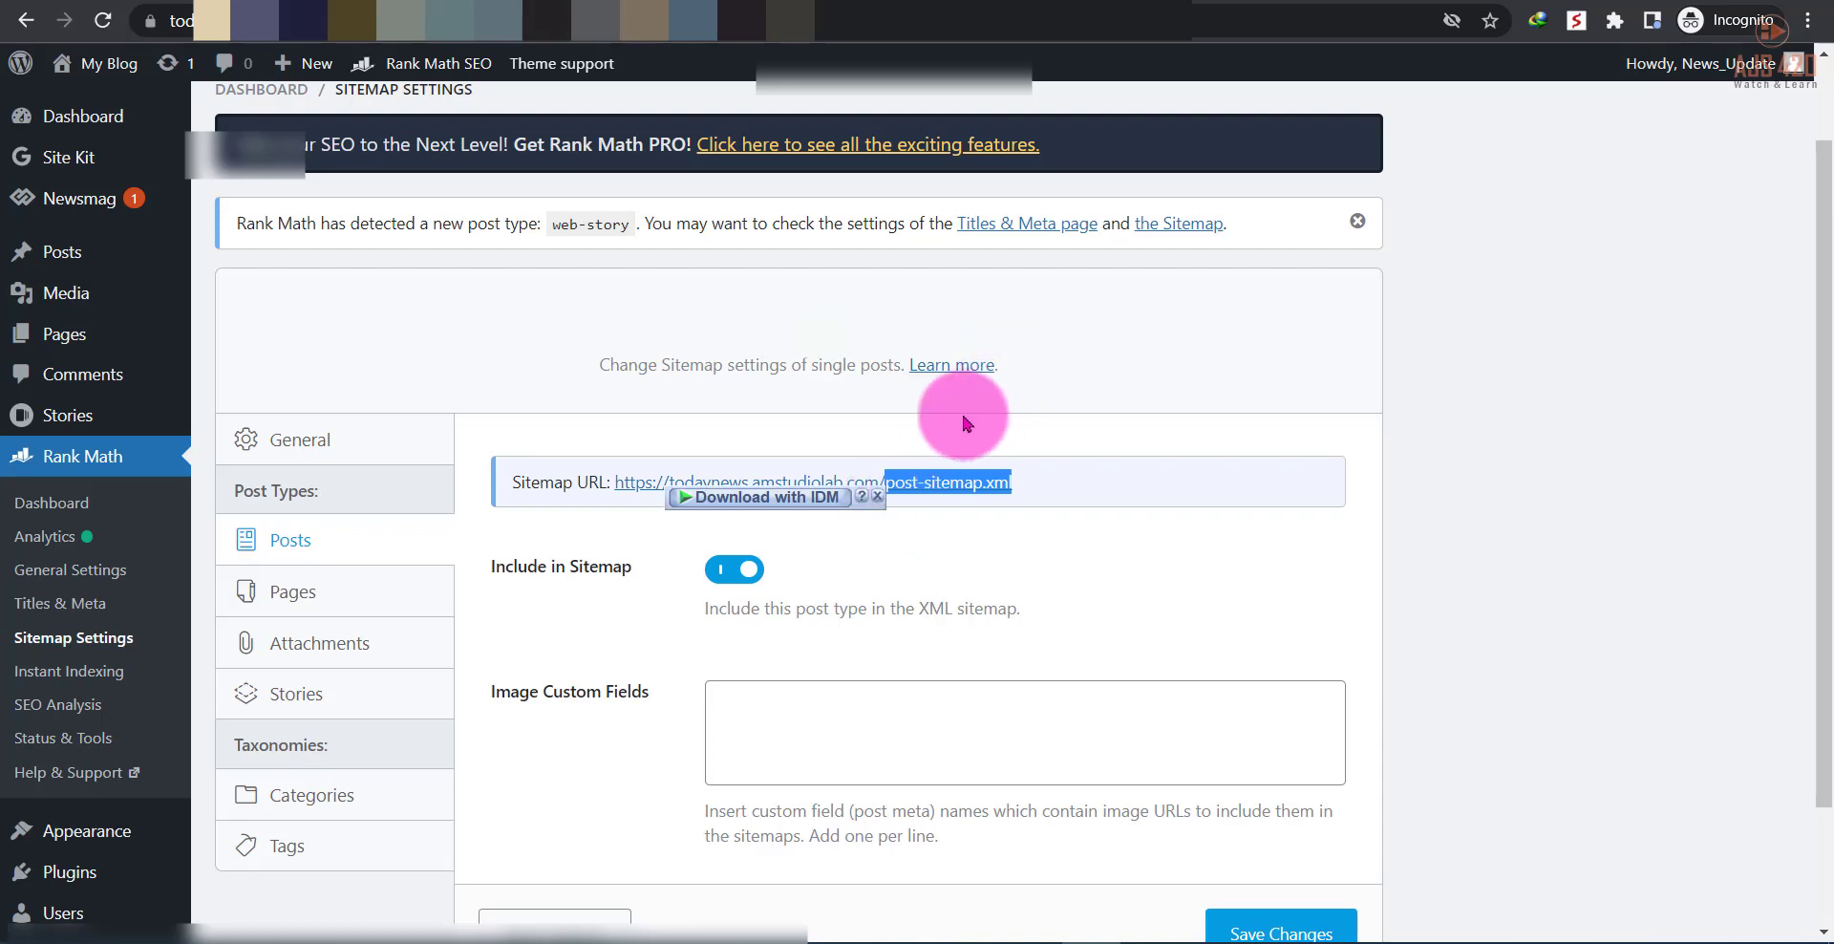
Submit post-sitemap.xml as a new sitemap in Google Search Console and close the confirmation
{"action": "key", "text": "ctrl+Tab"}
{"action": "left_click", "coordinate": [907, 329]}
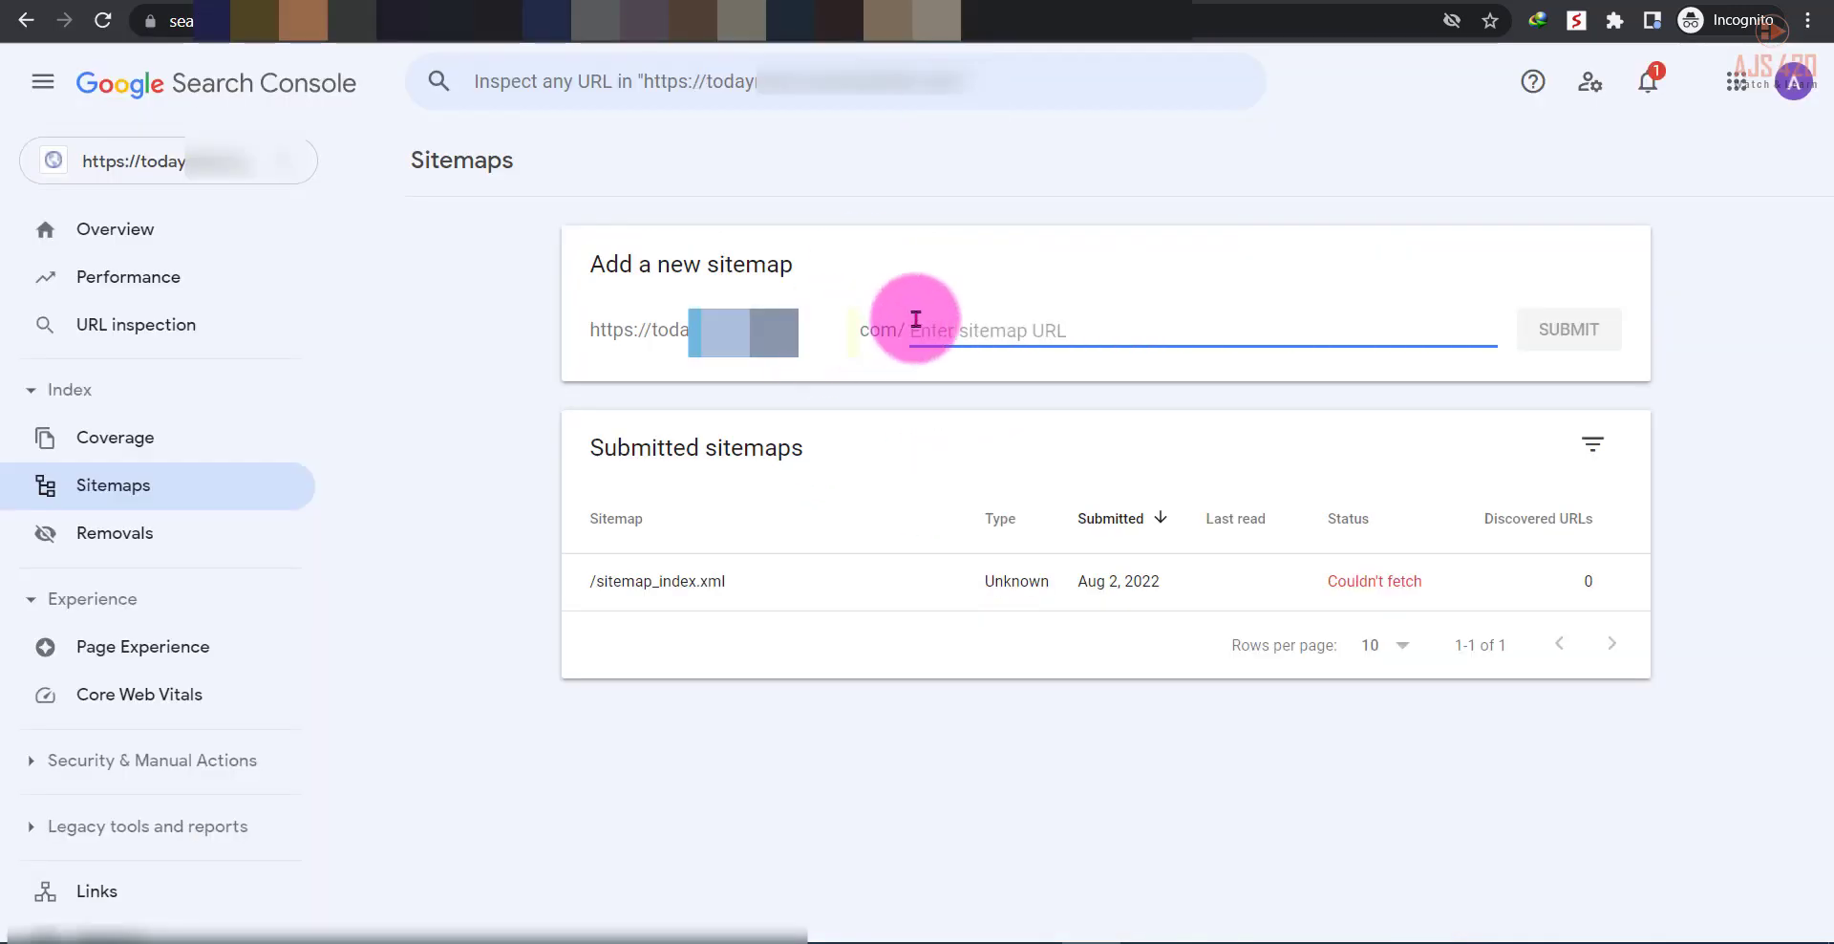
{"action": "left_click", "coordinate": [1585, 325]}
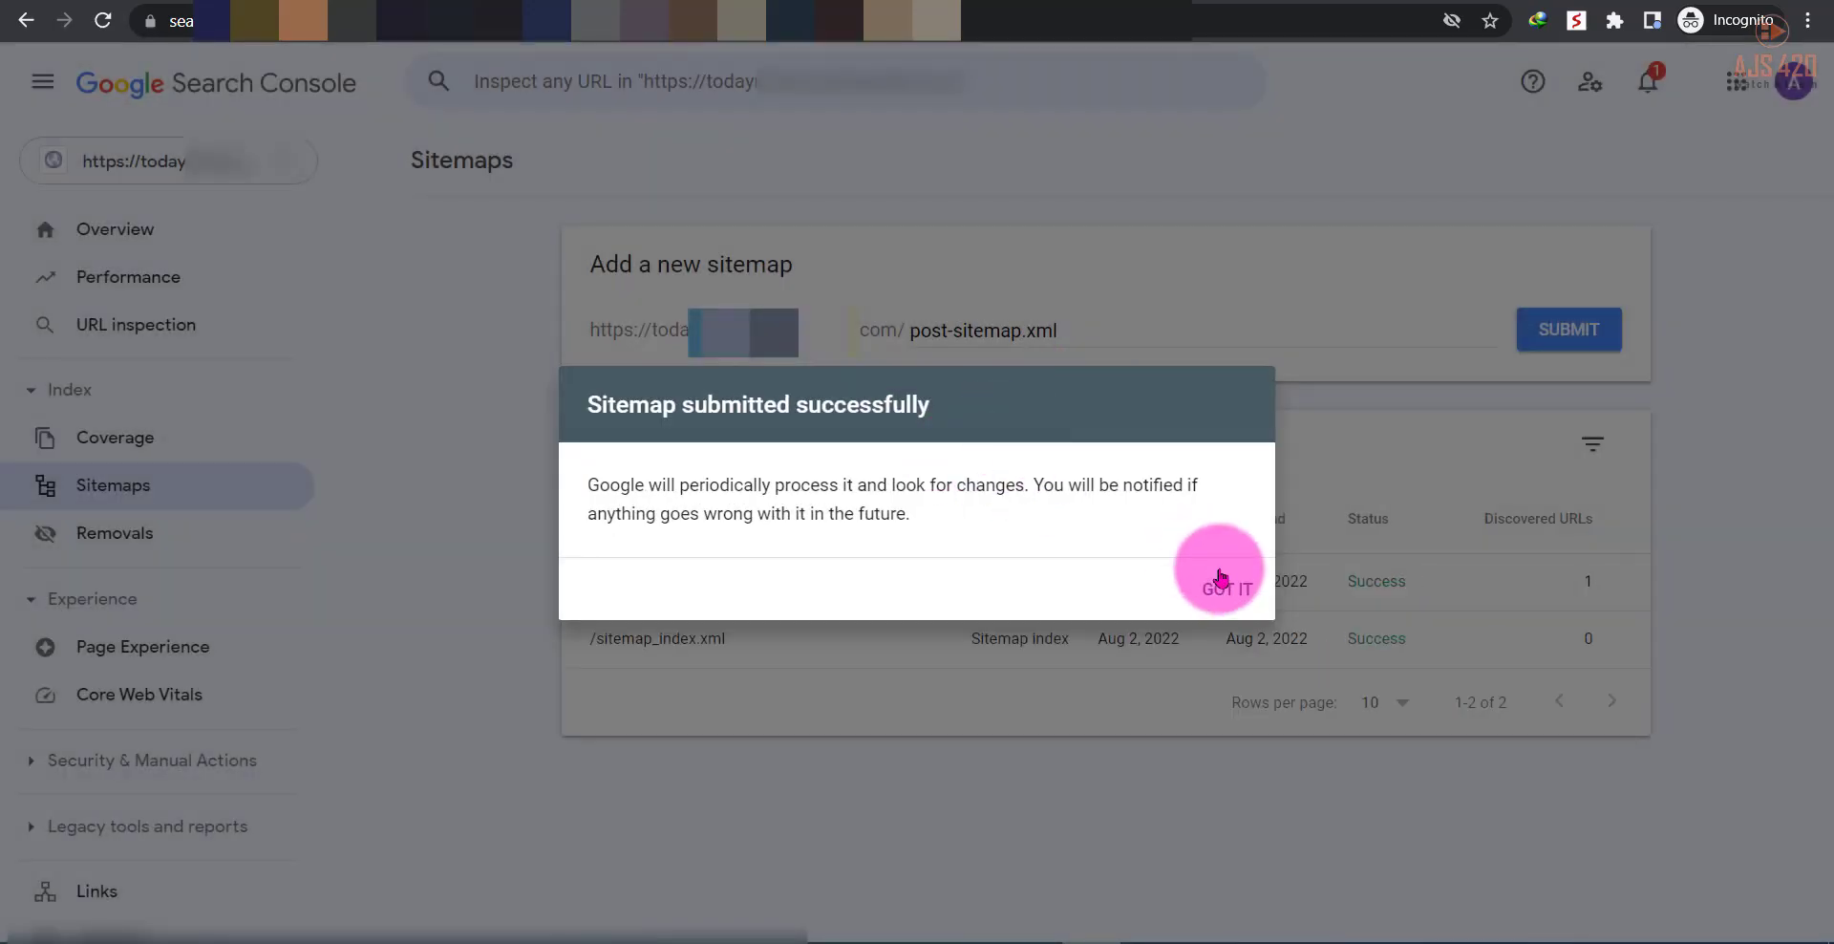
{"action": "left_click", "coordinate": [1220, 575]}
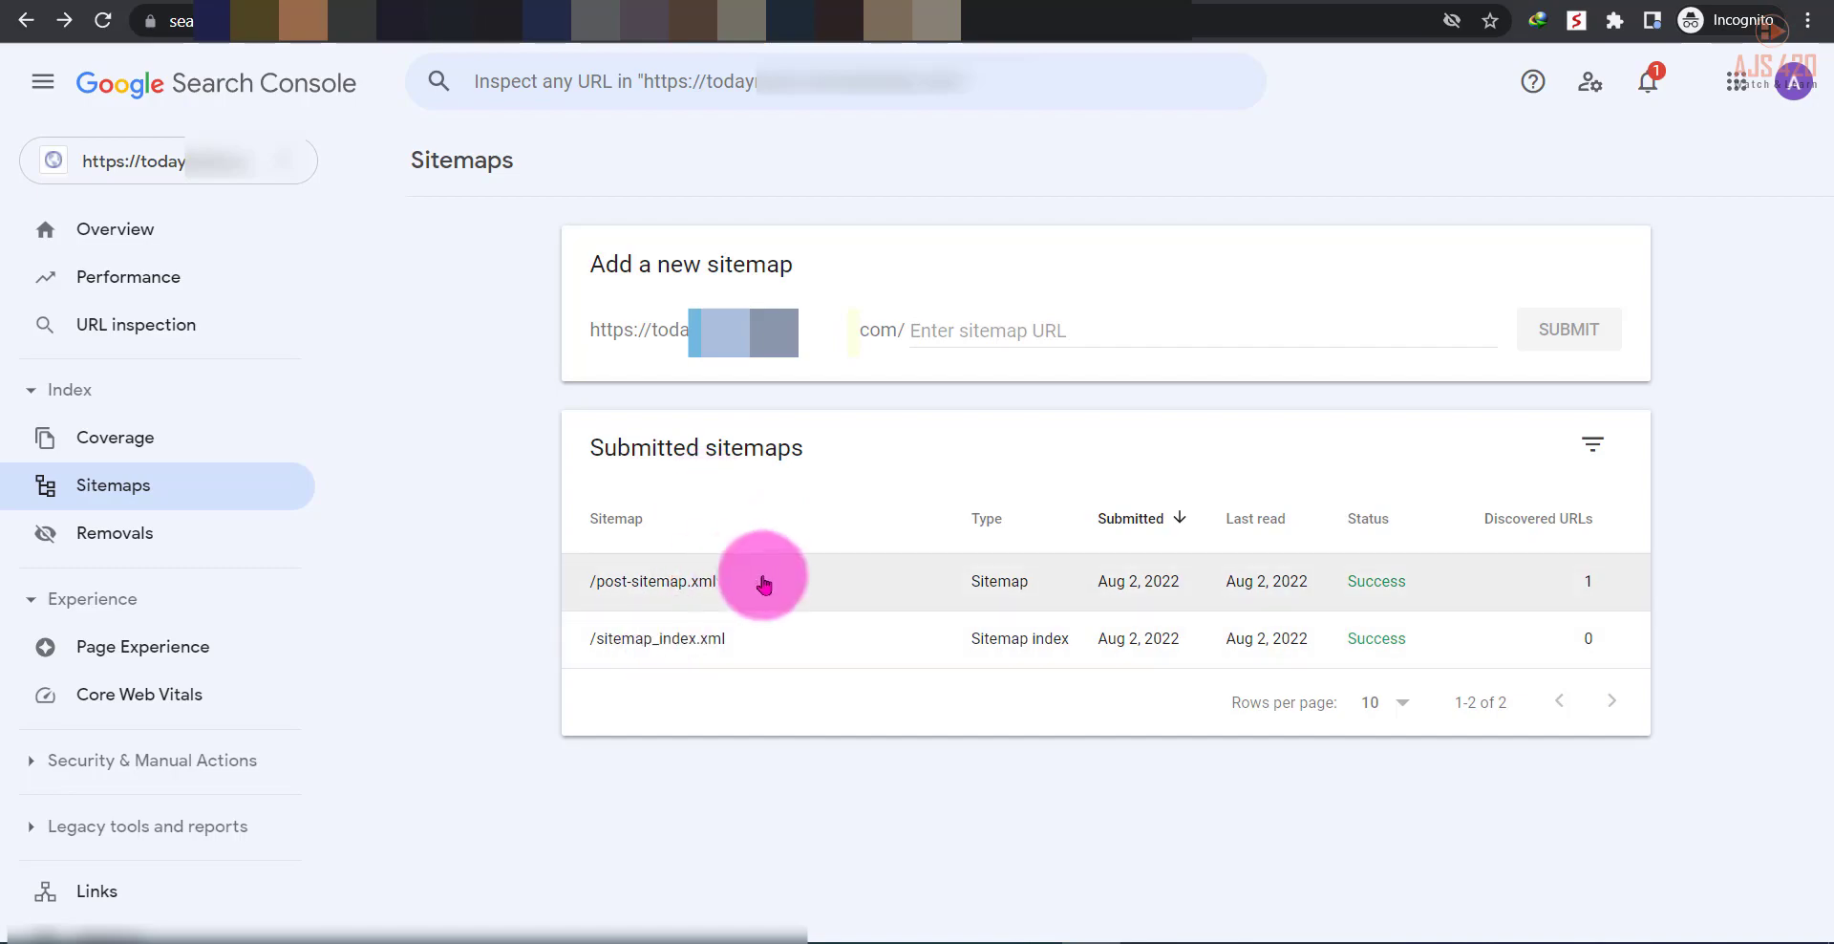
{"action": "left_click_drag", "start_coordinate": [764, 579], "coordinate": [573, 592]}
Copy page-sitemap.xml from Rank Math's Pages sitemap settings and submit it as a new sitemap in Google Search Console
{"action": "key", "text": "alt+Tab"}
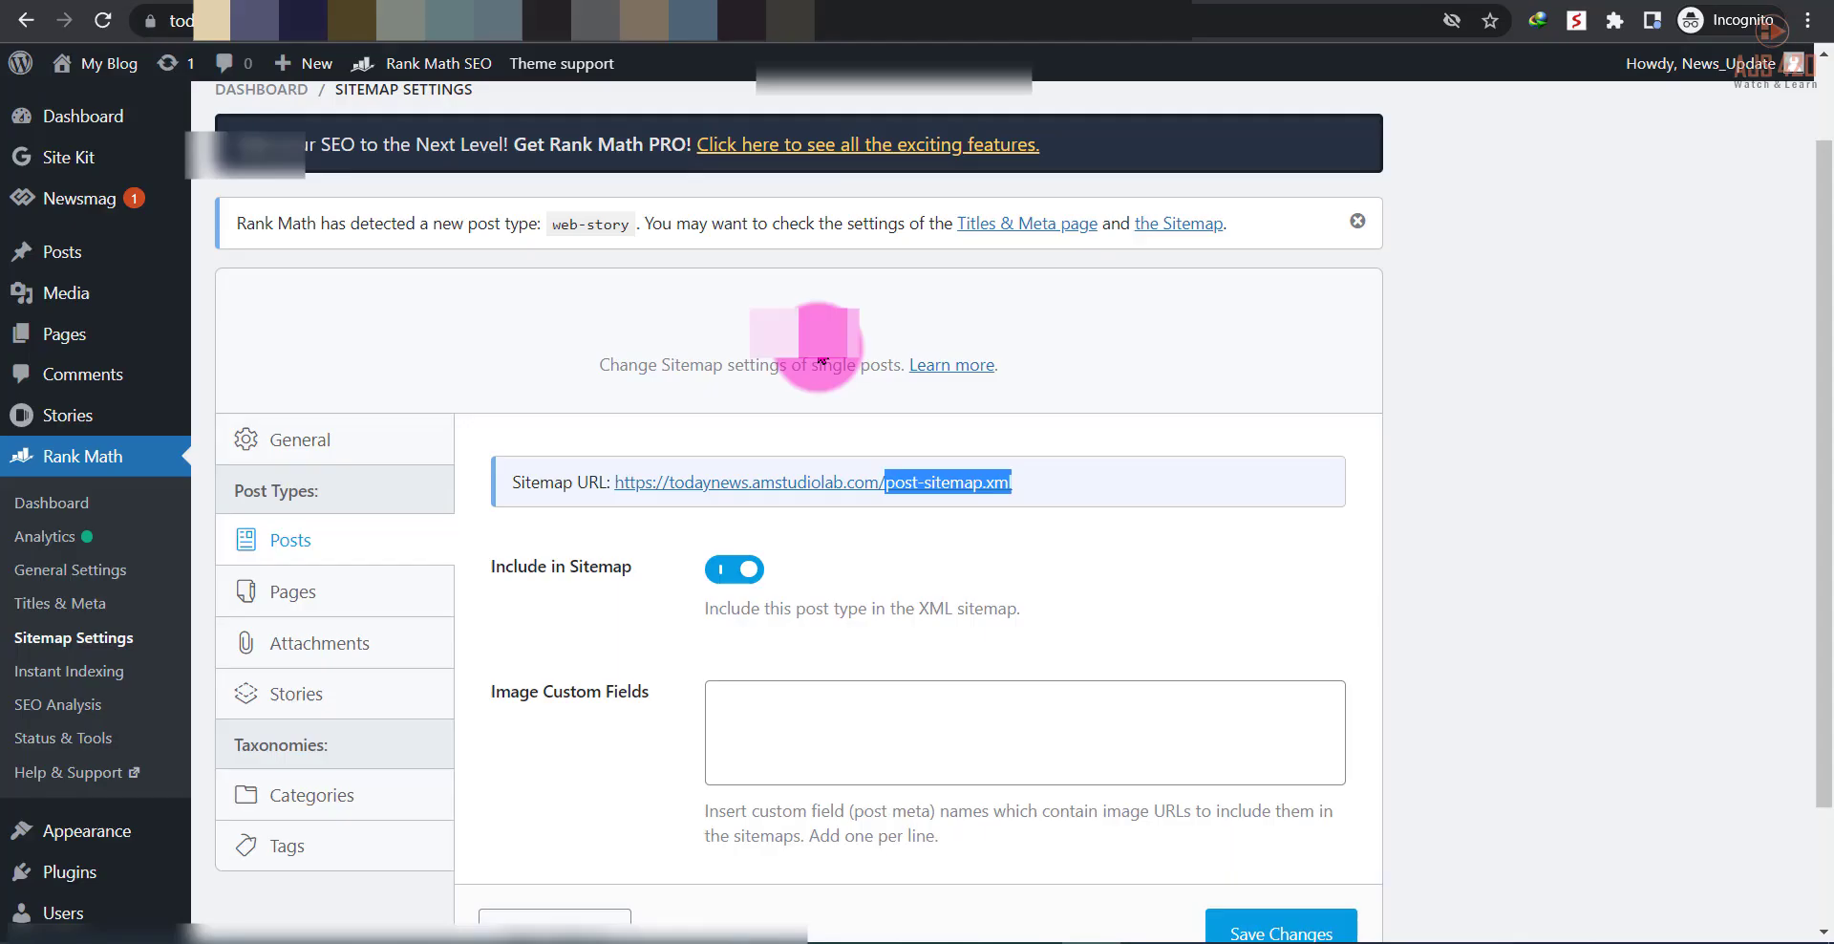
{"action": "left_click", "coordinate": [302, 600]}
{"action": "left_click_drag", "start_coordinate": [1050, 481], "coordinate": [899, 490]}
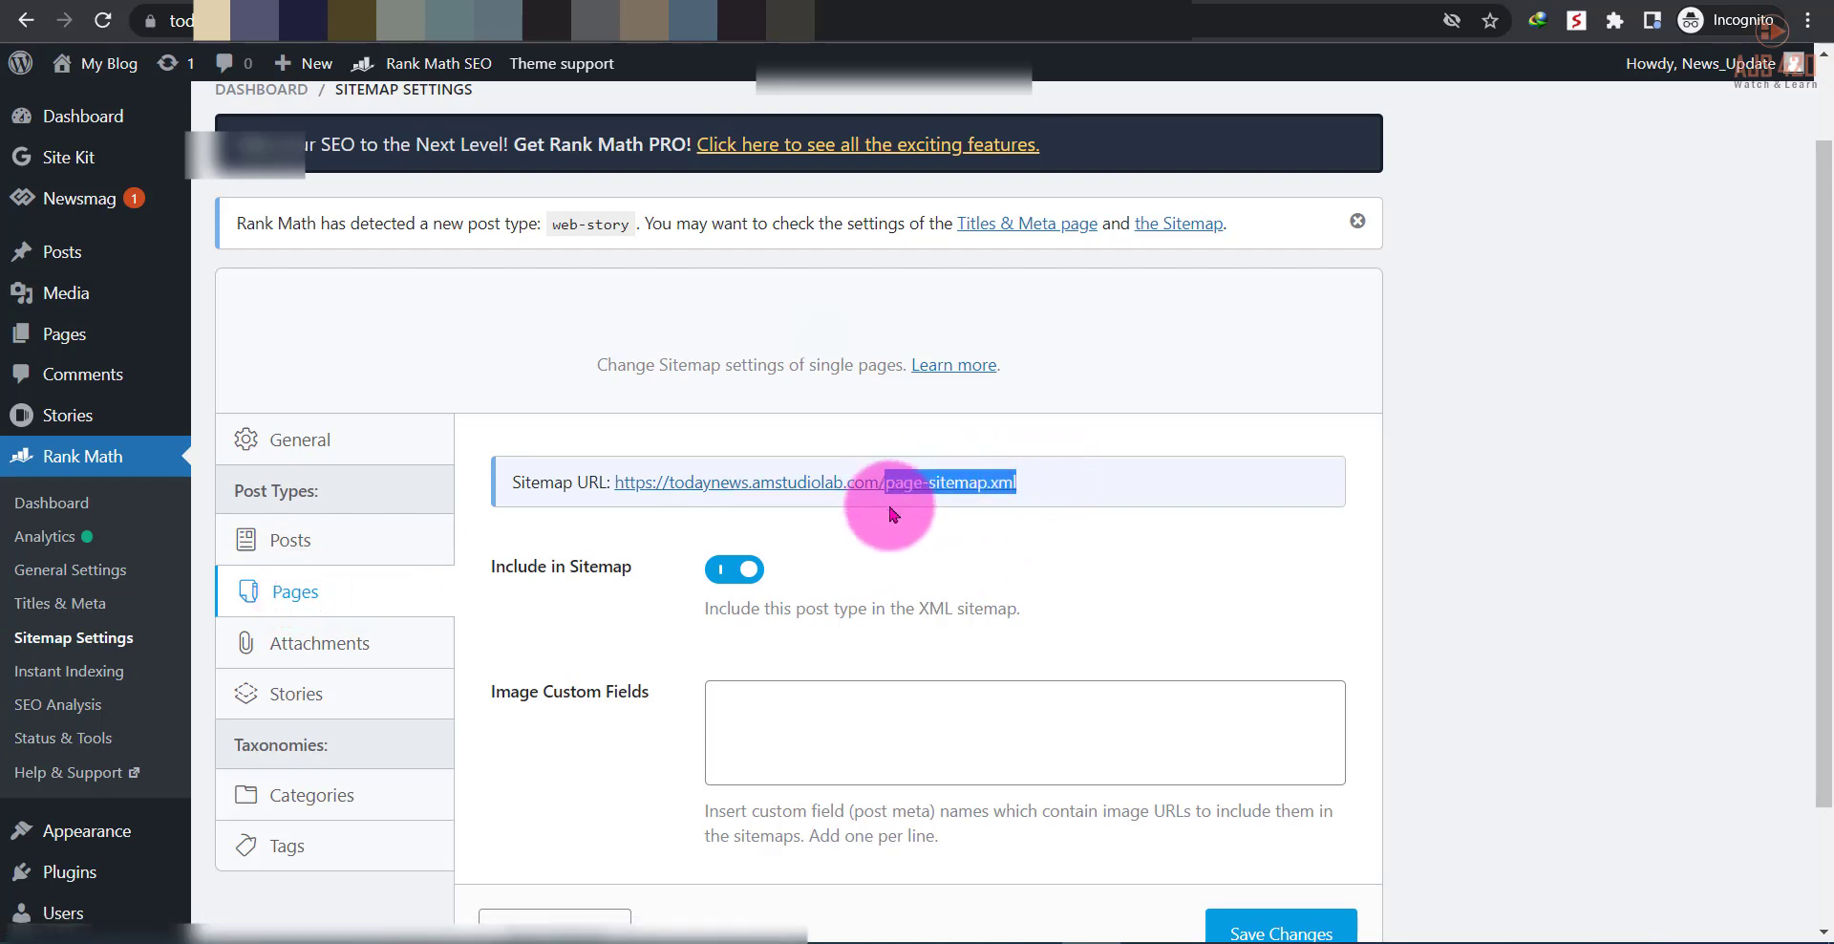
{"action": "key", "text": "ctrl+c"}
{"action": "key", "text": "alt+Tab"}
{"action": "key", "text": "ctrl+v"}
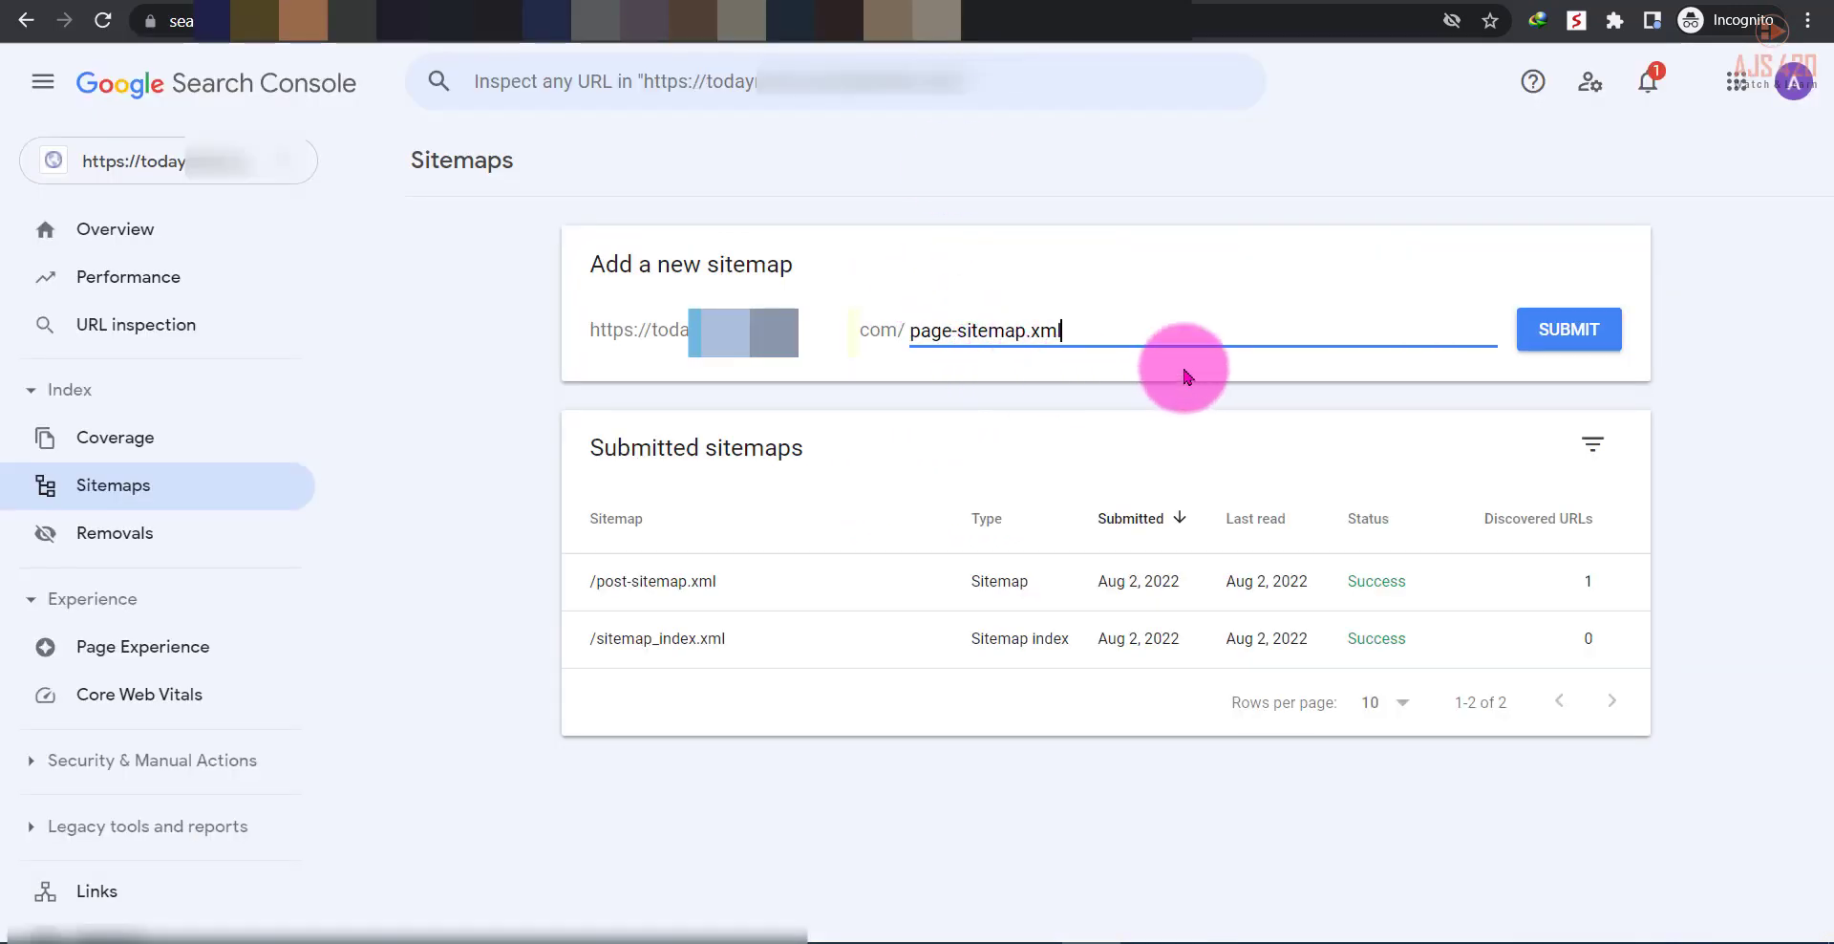
{"action": "left_click", "coordinate": [1535, 339]}
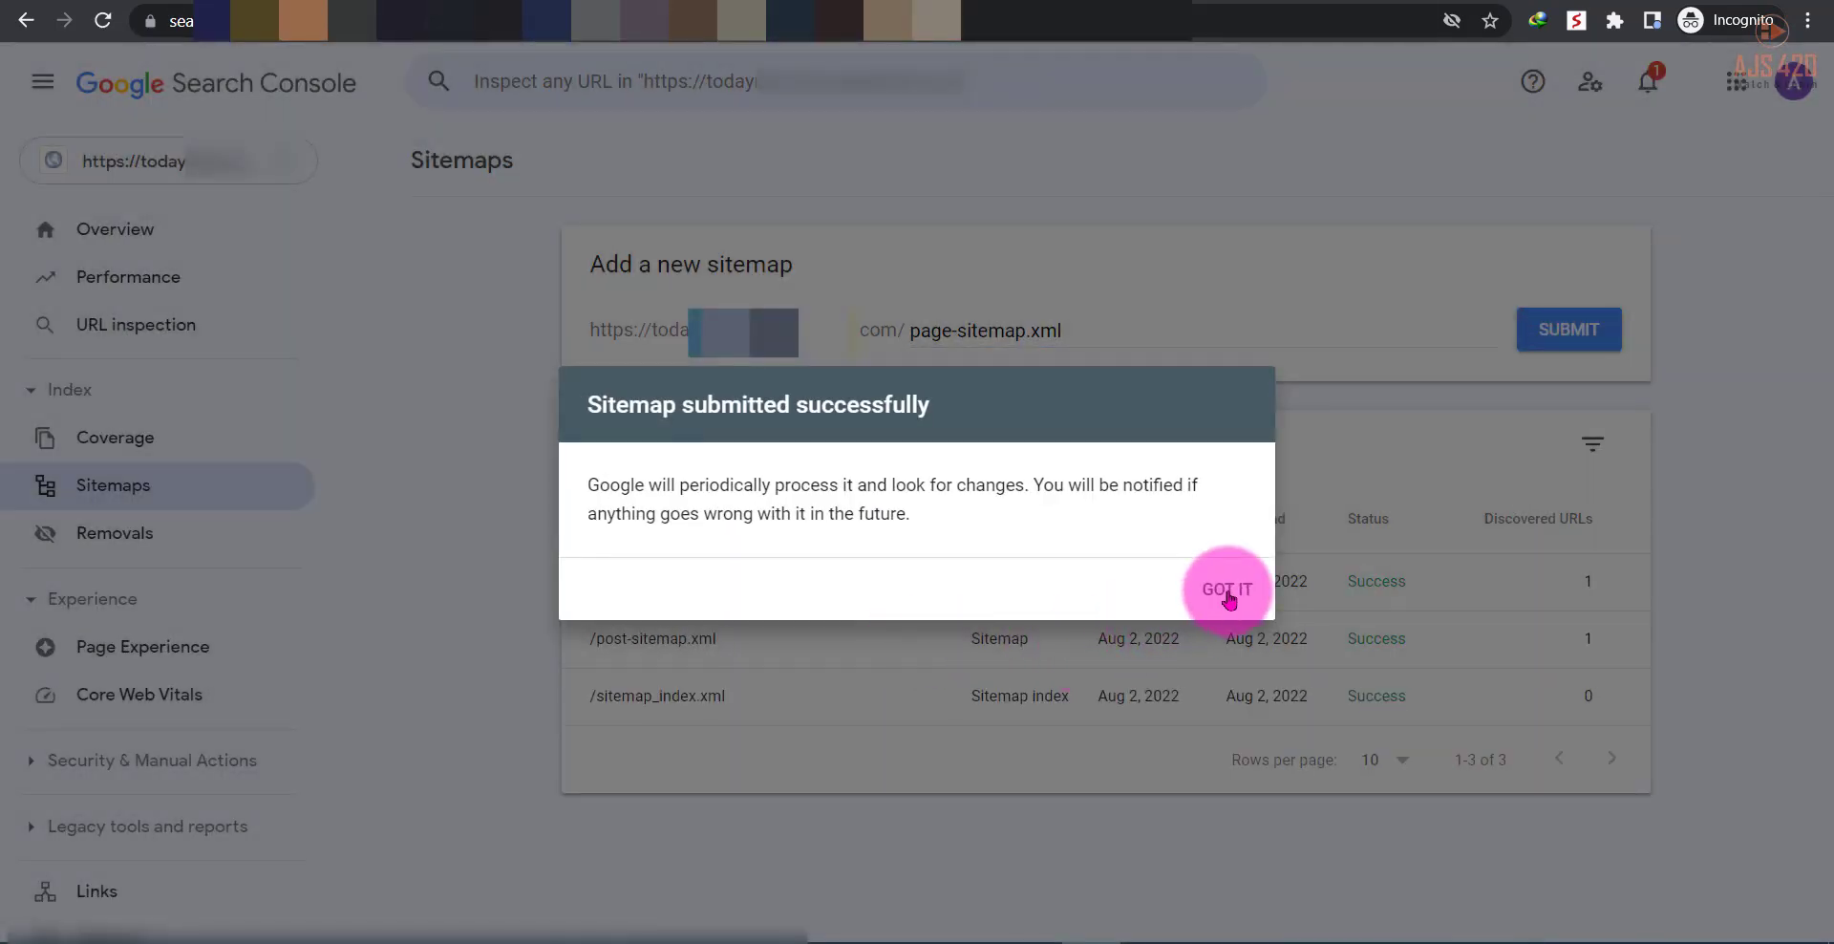
{"action": "left_click", "coordinate": [1228, 592]}
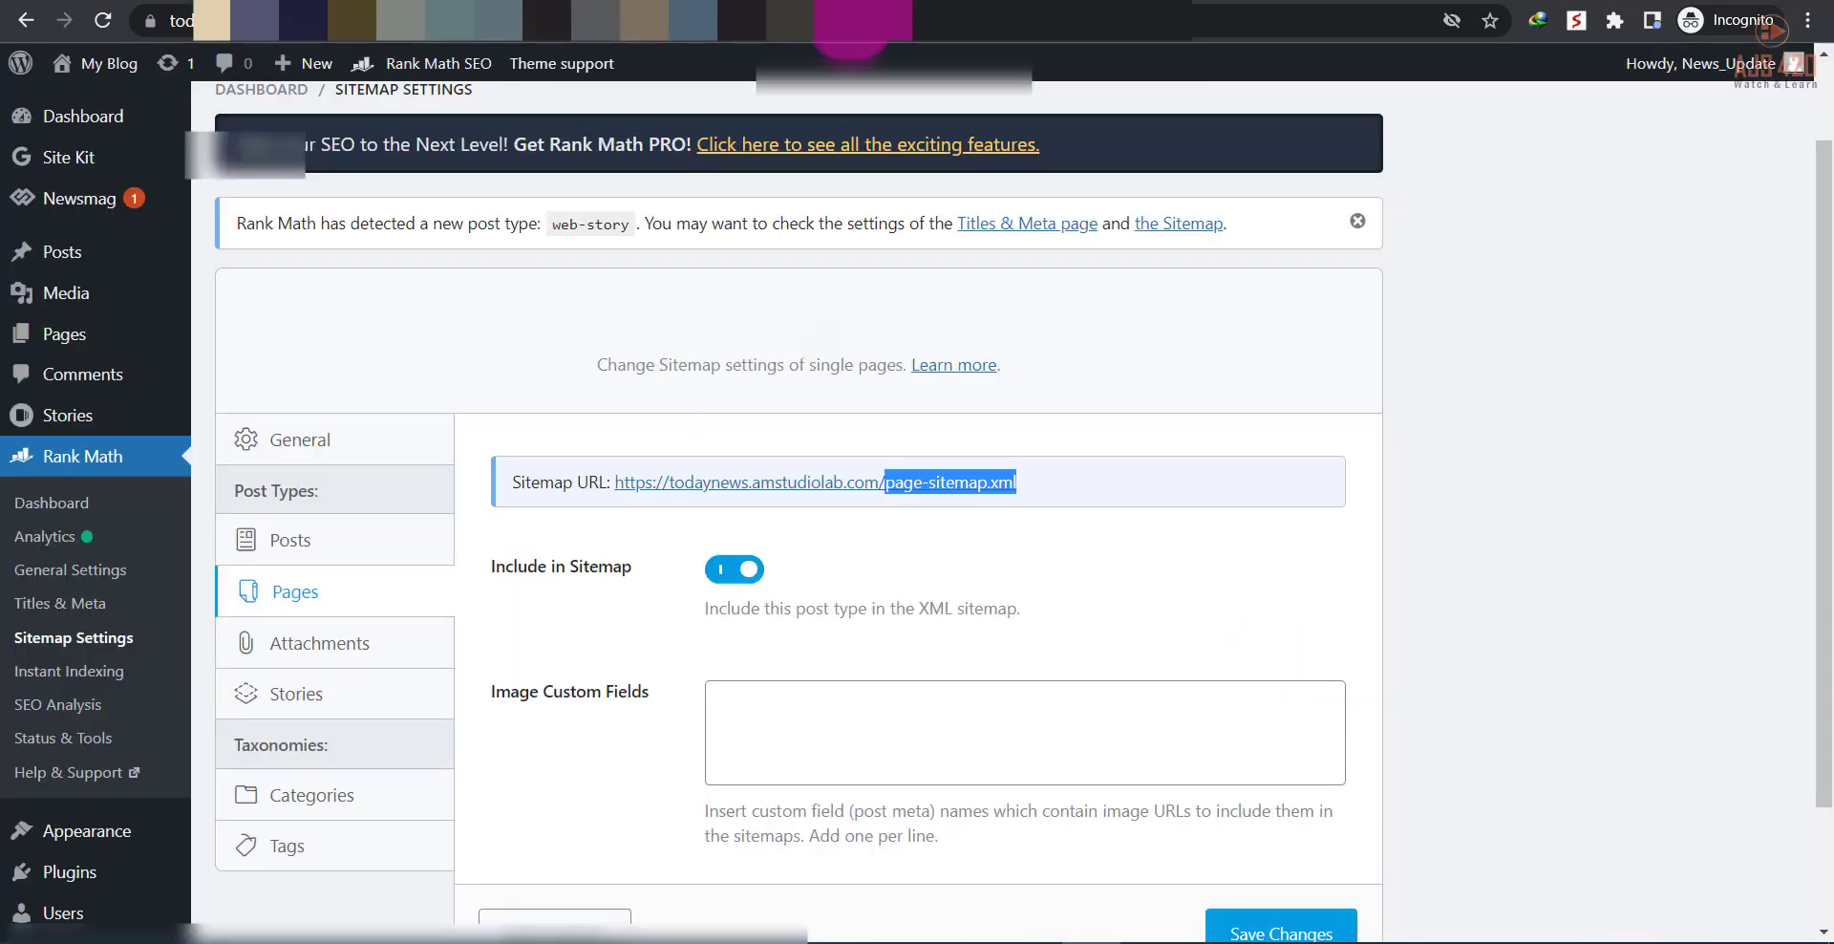
Copy web-story-sitemap.xml from Rank Math's Stories sitemap settings, submit it as a new sitemap in Google Search Console, and close the confirmation
{"action": "left_click", "coordinate": [303, 704]}
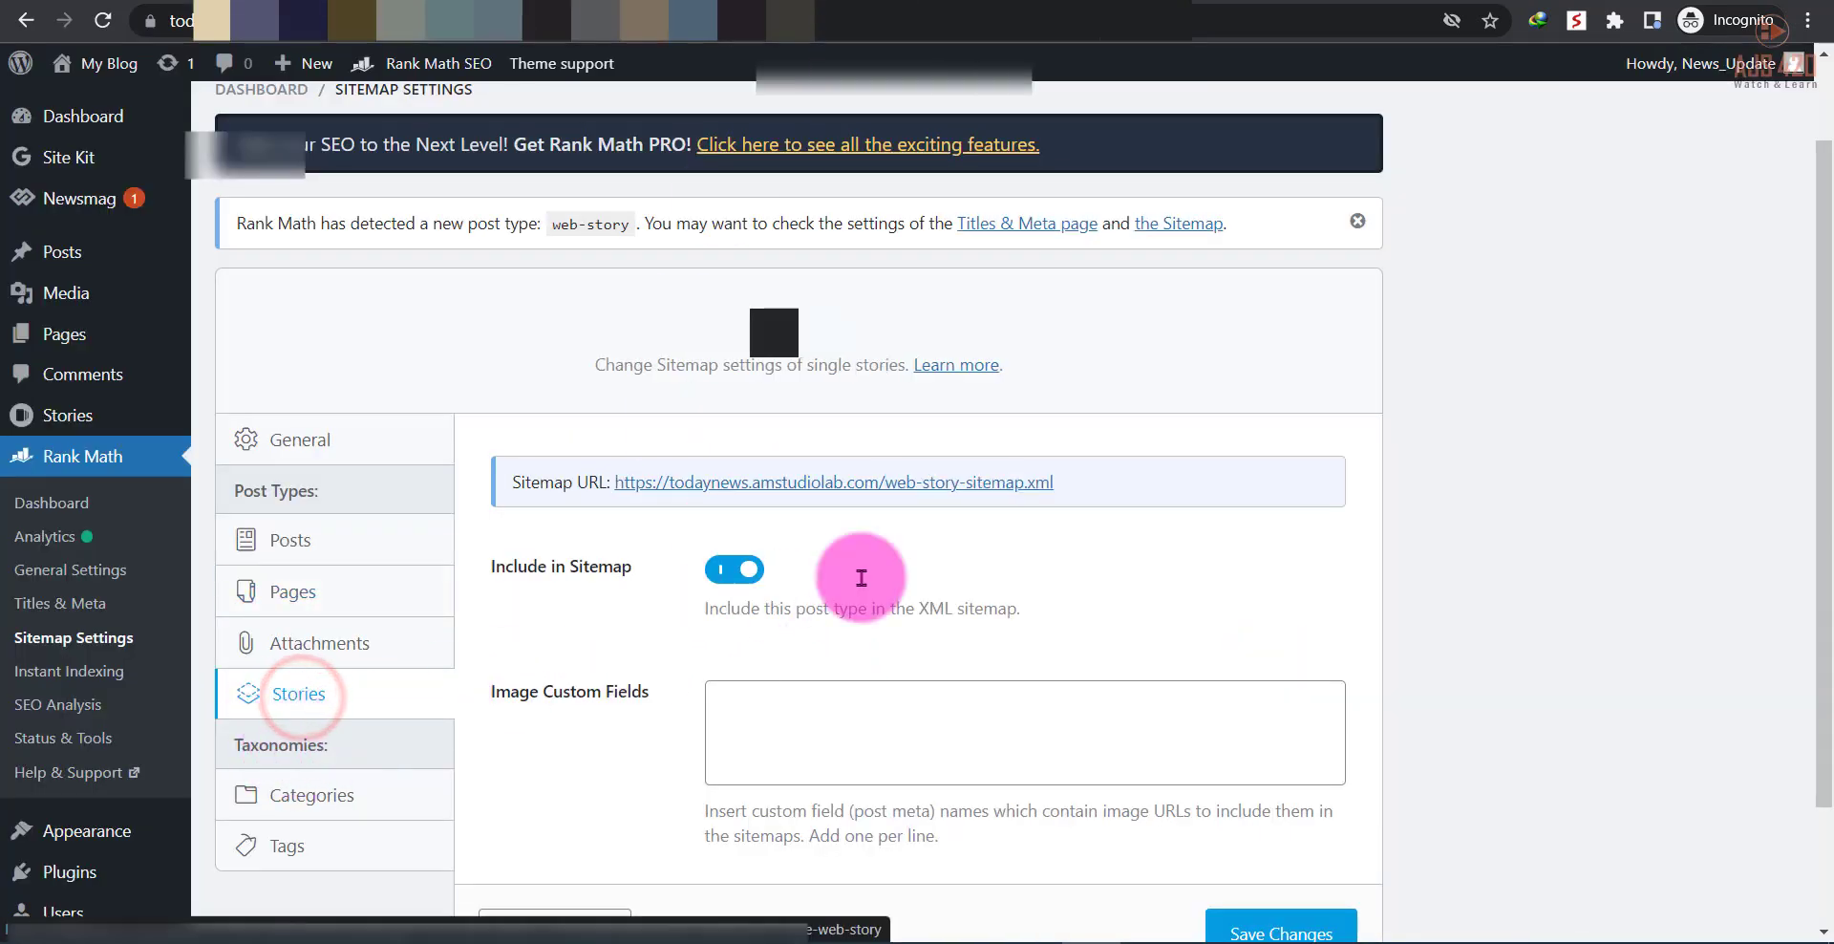
{"action": "left_click_drag", "start_coordinate": [1053, 483], "coordinate": [885, 495]}
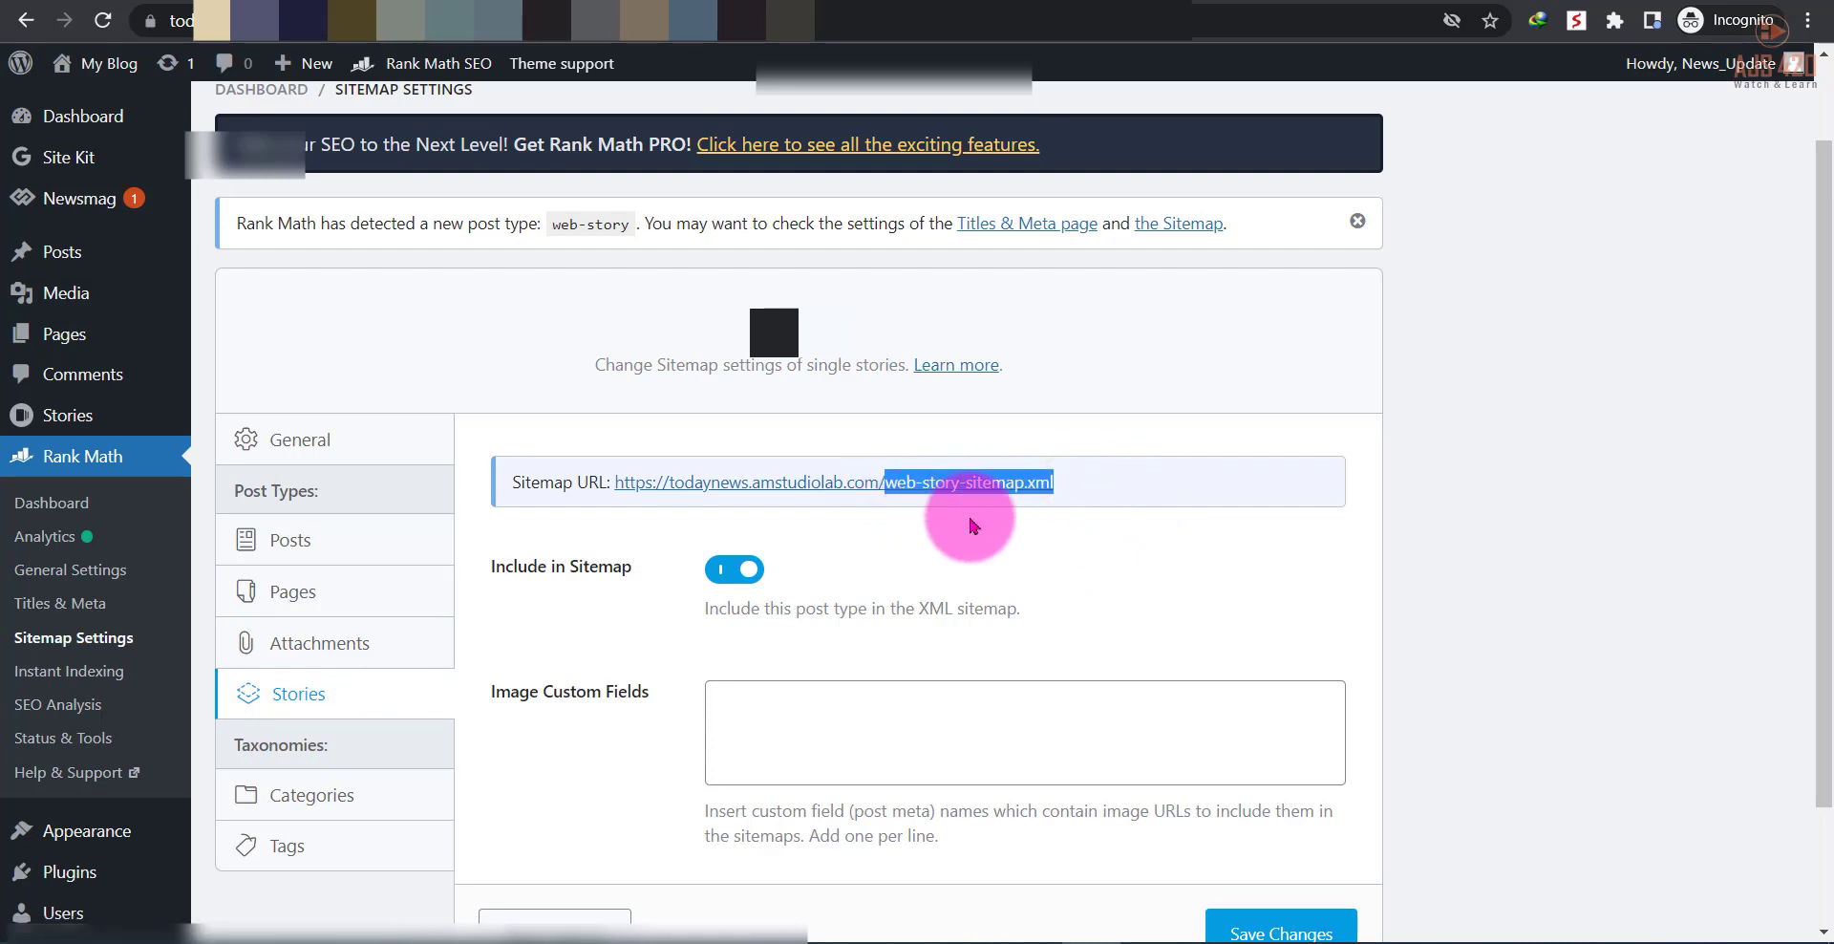
{"action": "key", "text": "ctrl+Tab"}
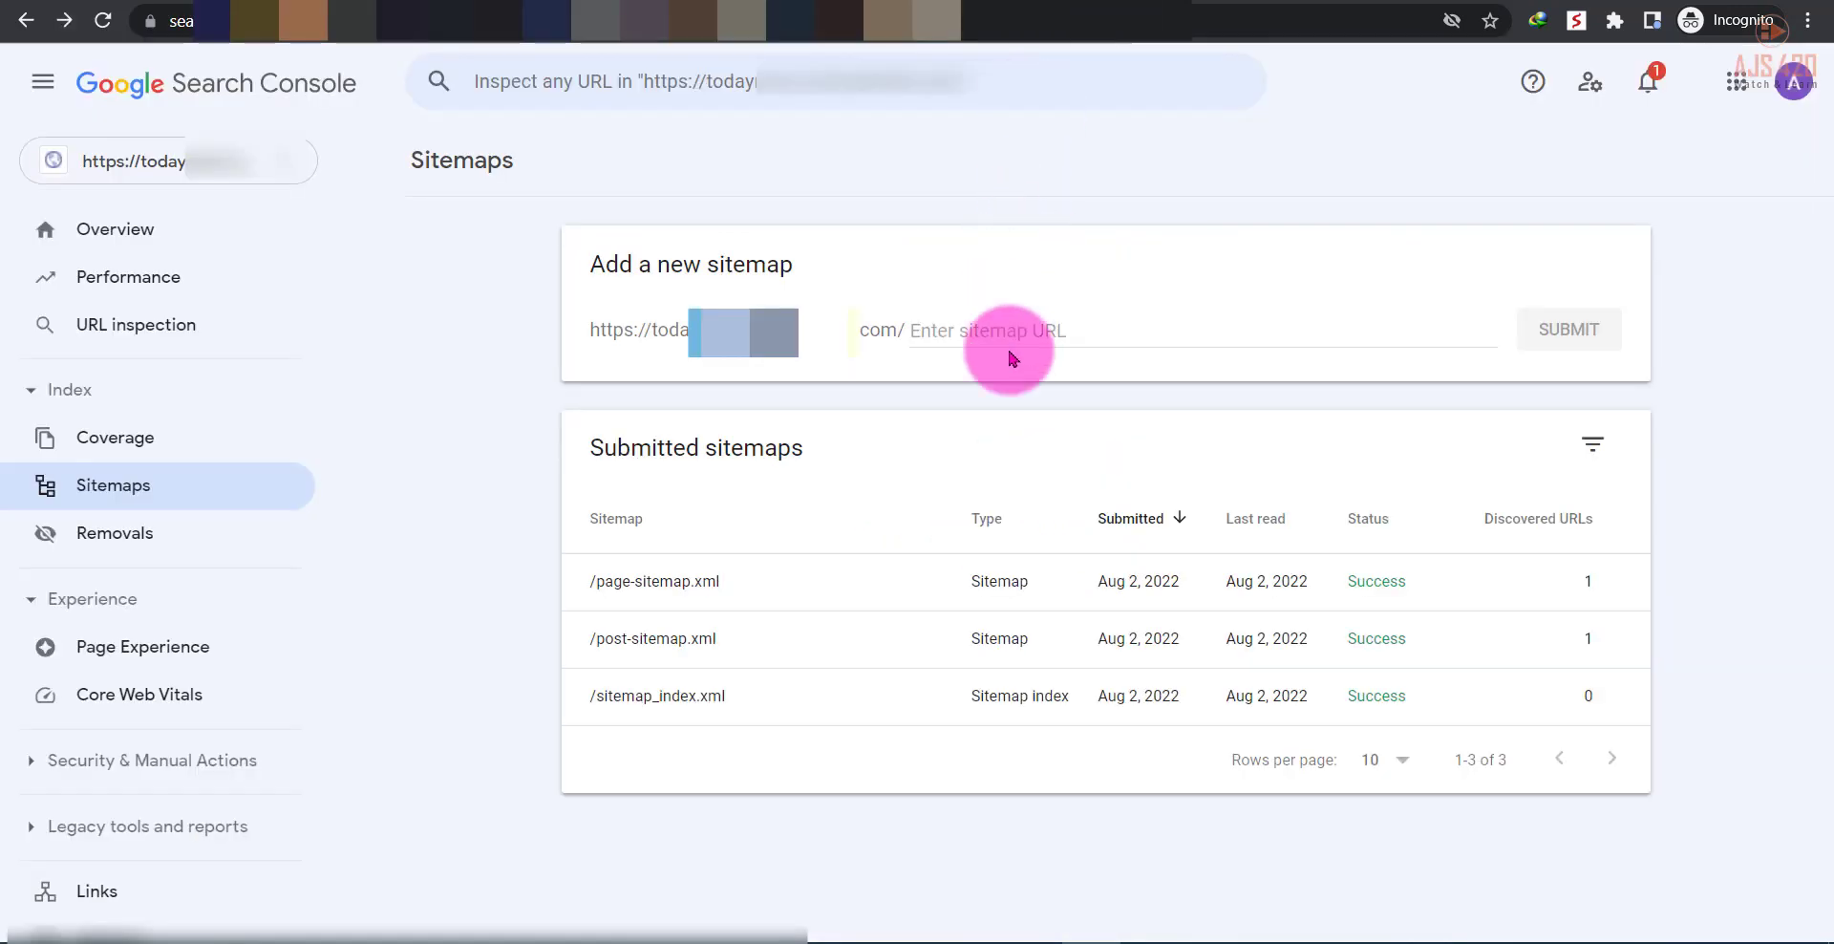
{"action": "key", "text": "ctrl+v"}
{"action": "left_click", "coordinate": [1567, 329]}
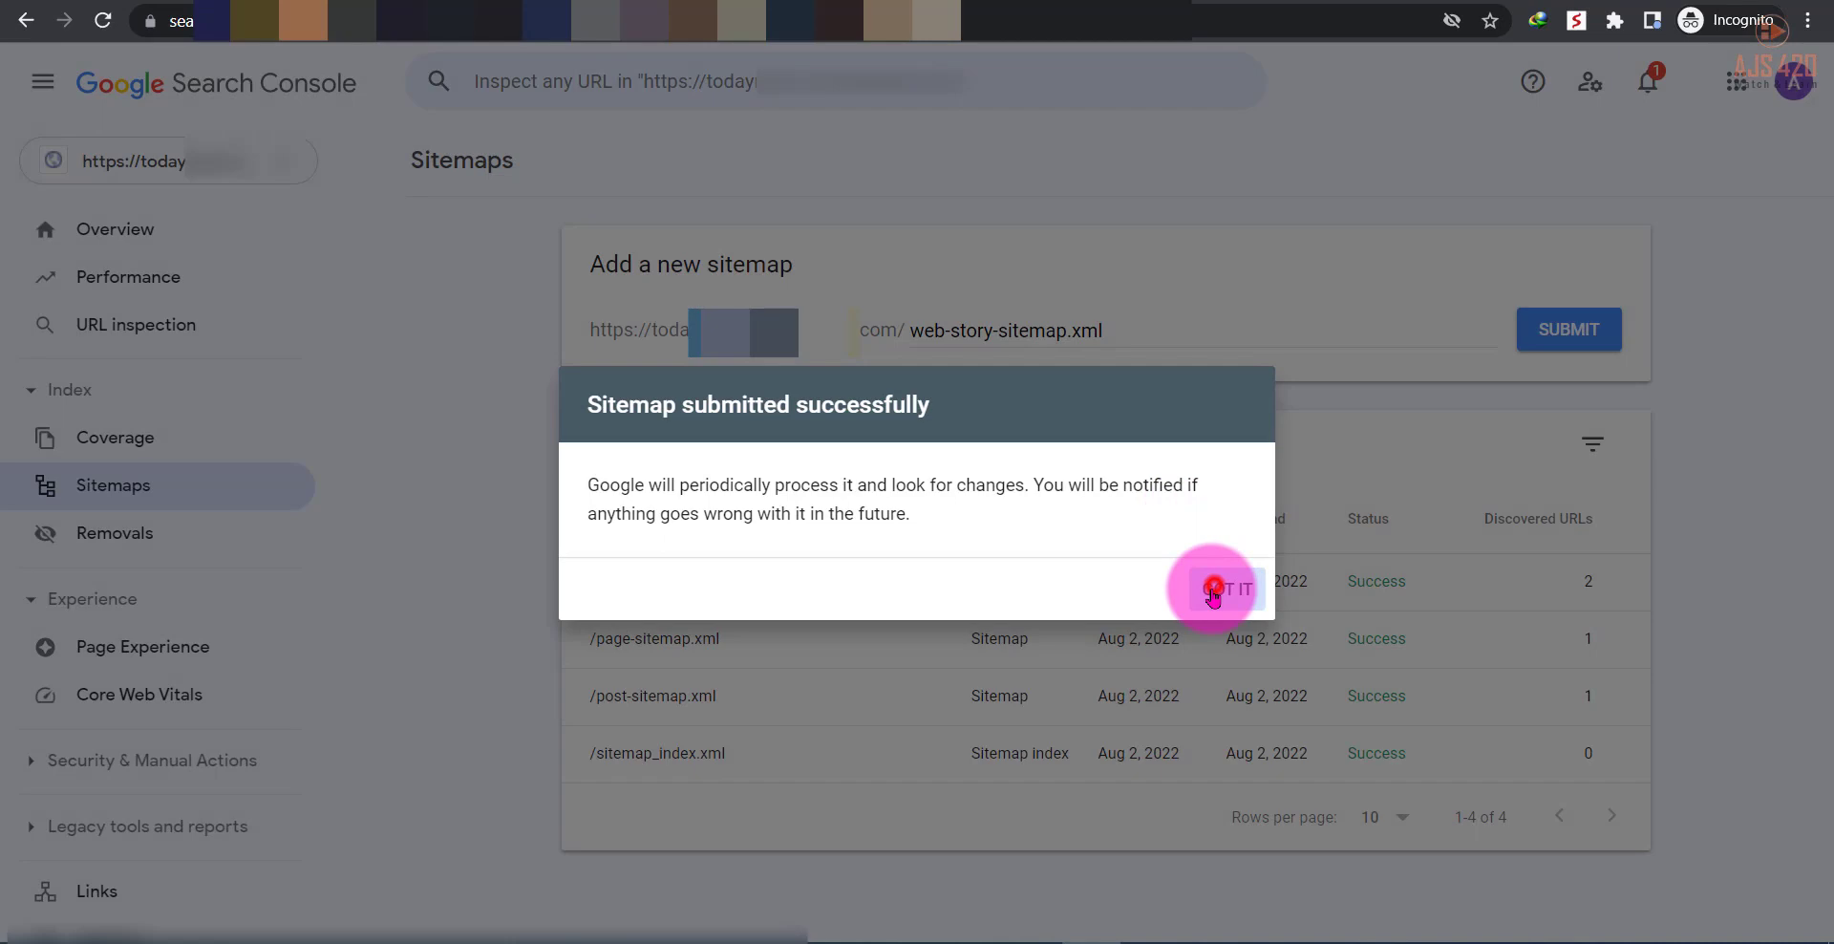
{"action": "left_click", "coordinate": [1212, 589]}
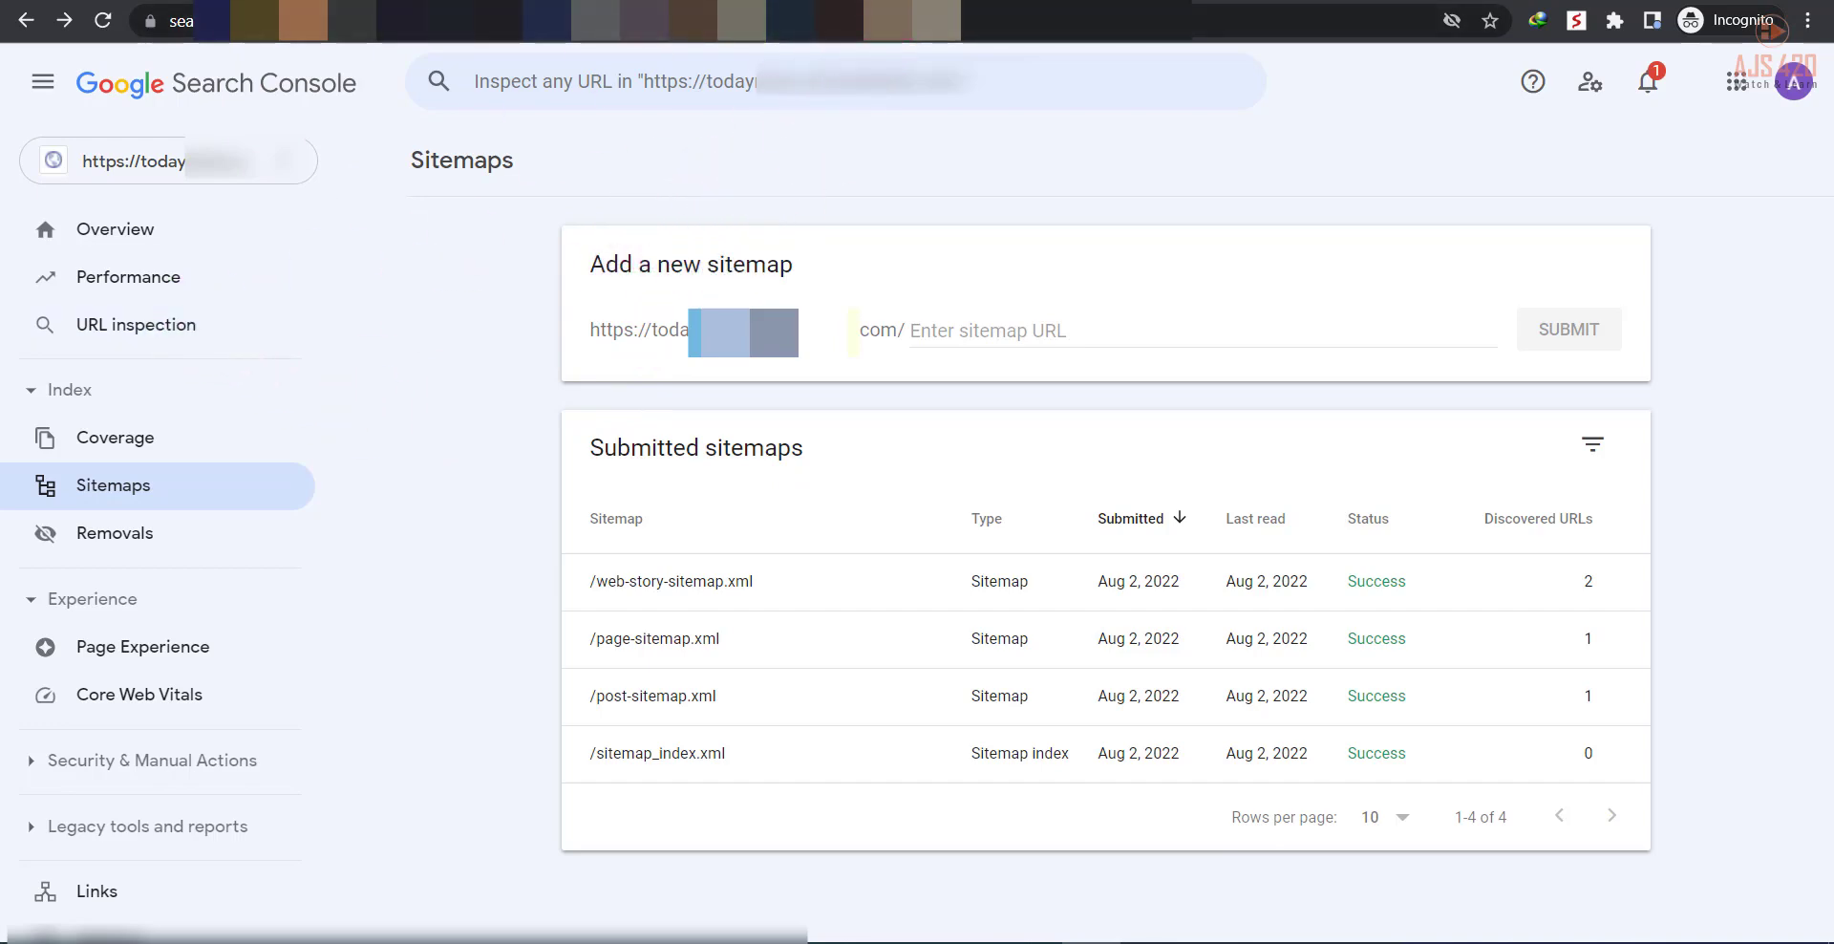
Back in WordPress, open the Web Stories dashboard and copy the URL of the "Deshaun Watson suspended: What does it mean" story
{"action": "left_click", "coordinate": [974, 20]}
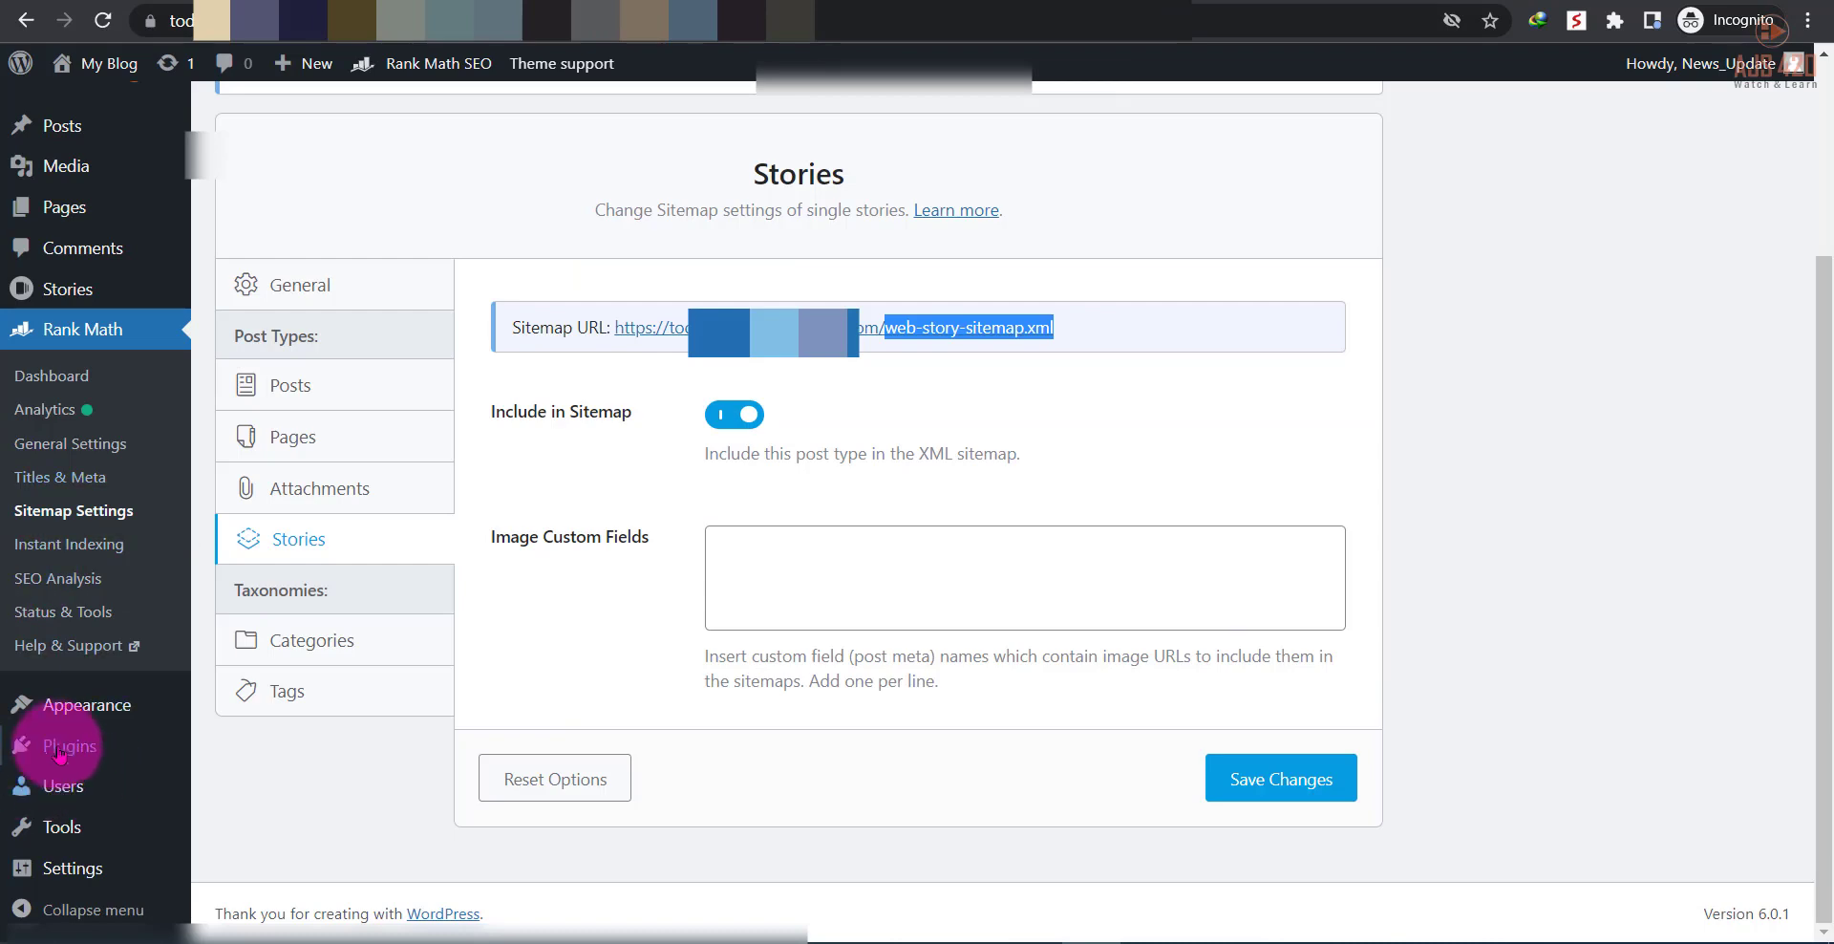
{"action": "left_click", "coordinate": [66, 289]}
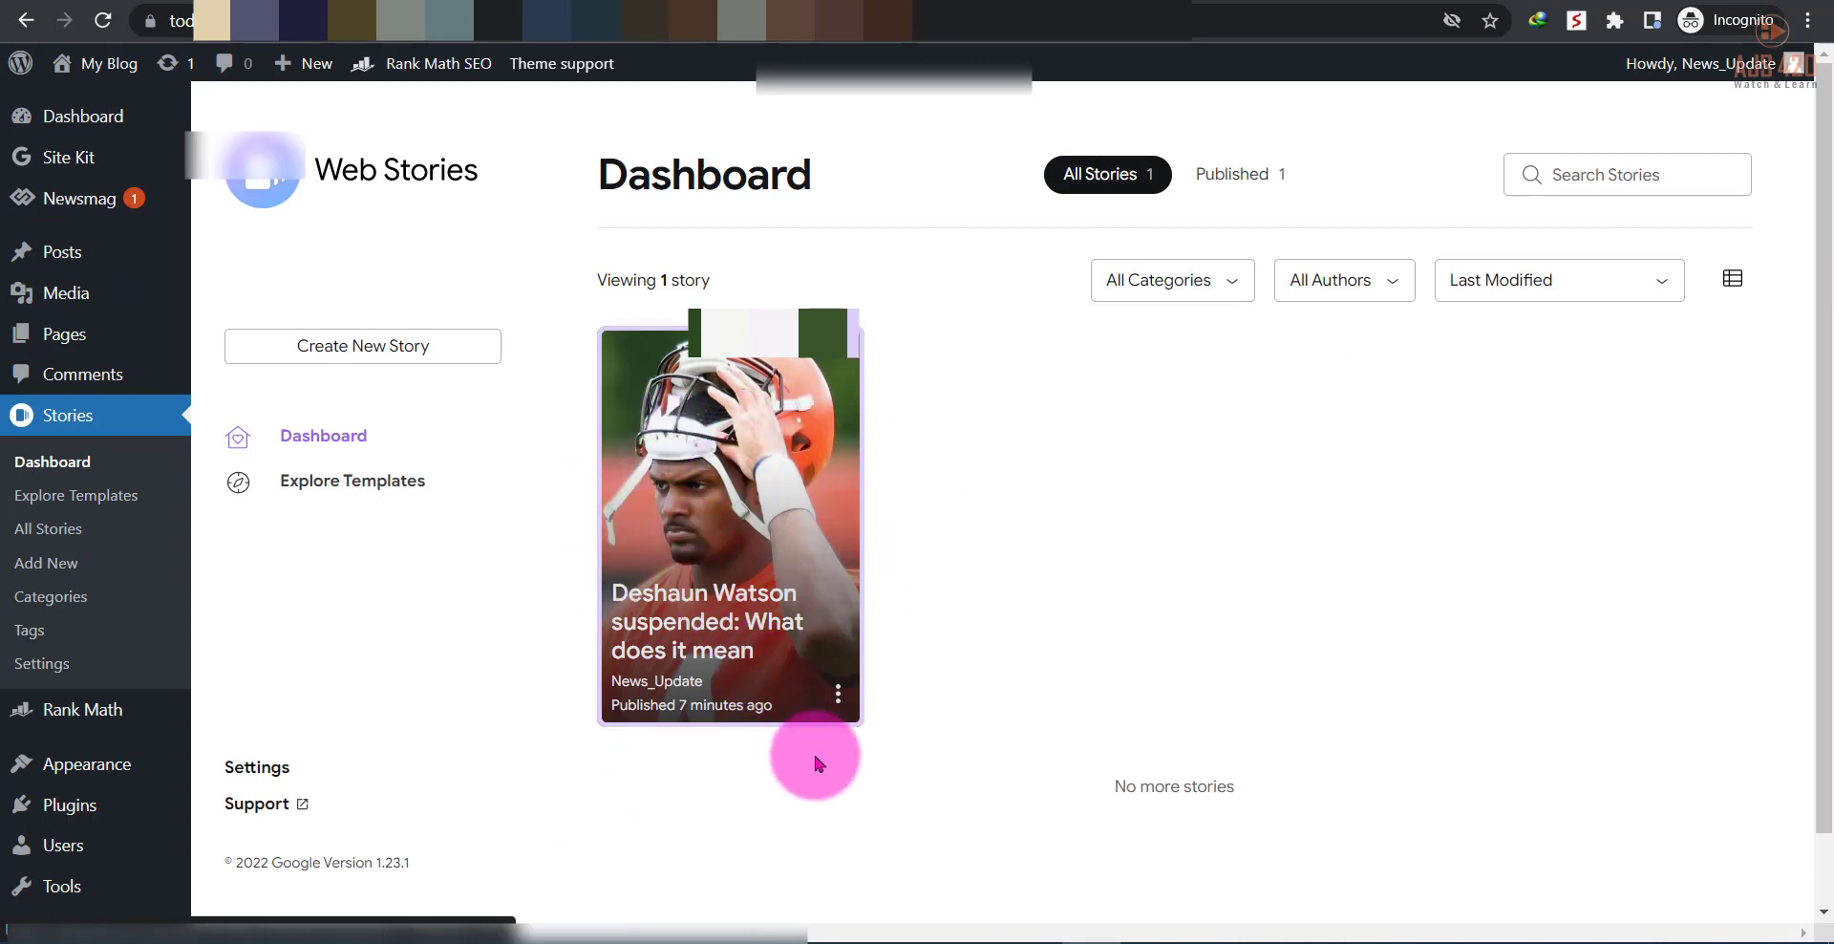
{"action": "left_click", "coordinate": [839, 695]}
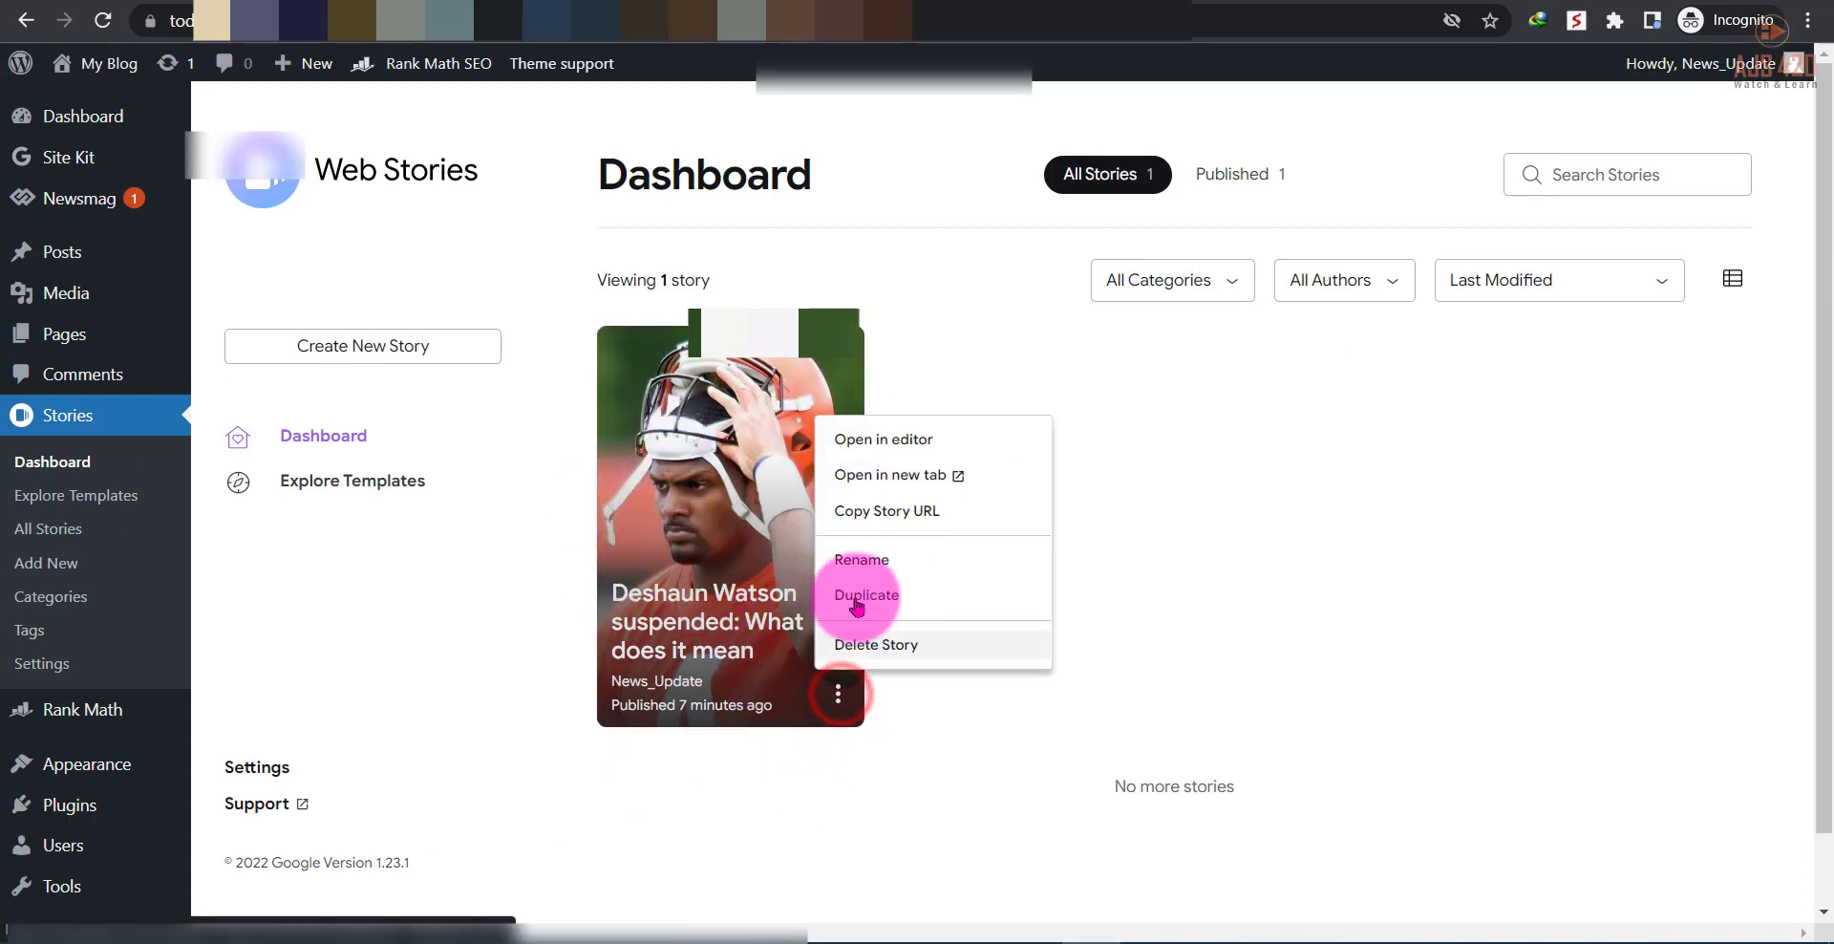
{"action": "left_click", "coordinate": [880, 518]}
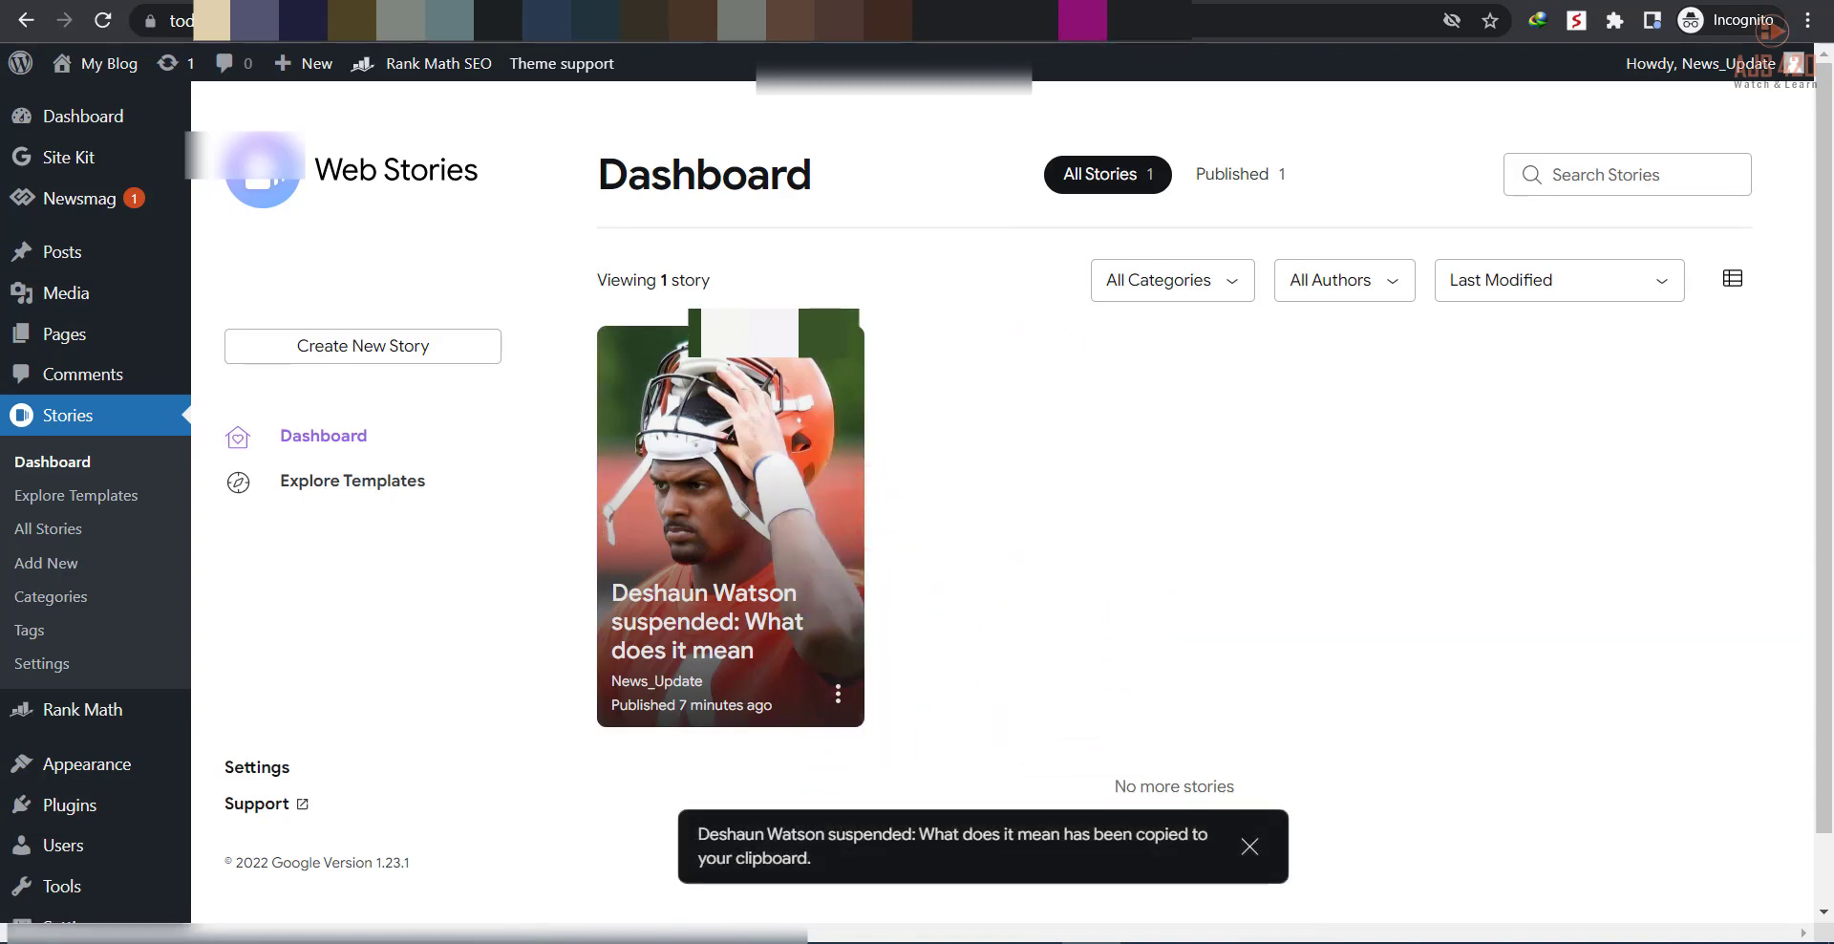
Inspect the copied story URL in Google Search Console, request its indexing, and dismiss the confirmation
{"action": "left_click", "coordinate": [1082, 20]}
{"action": "left_click", "coordinate": [741, 84]}
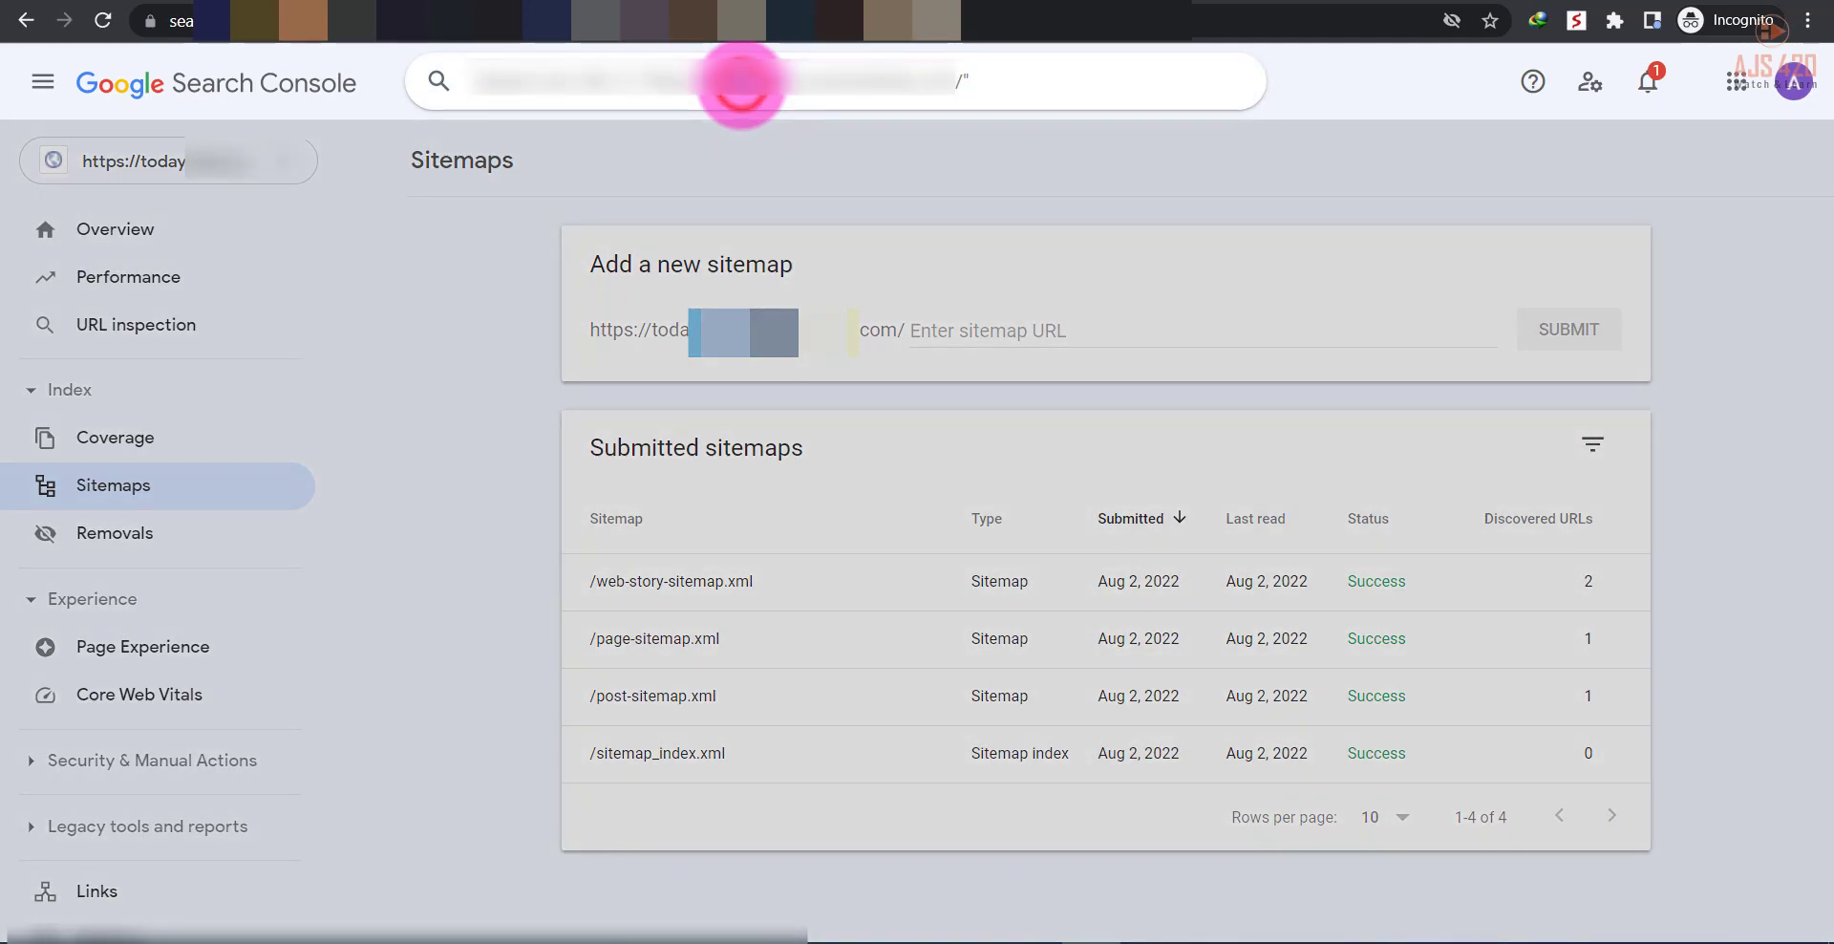
{"action": "key", "text": "Return"}
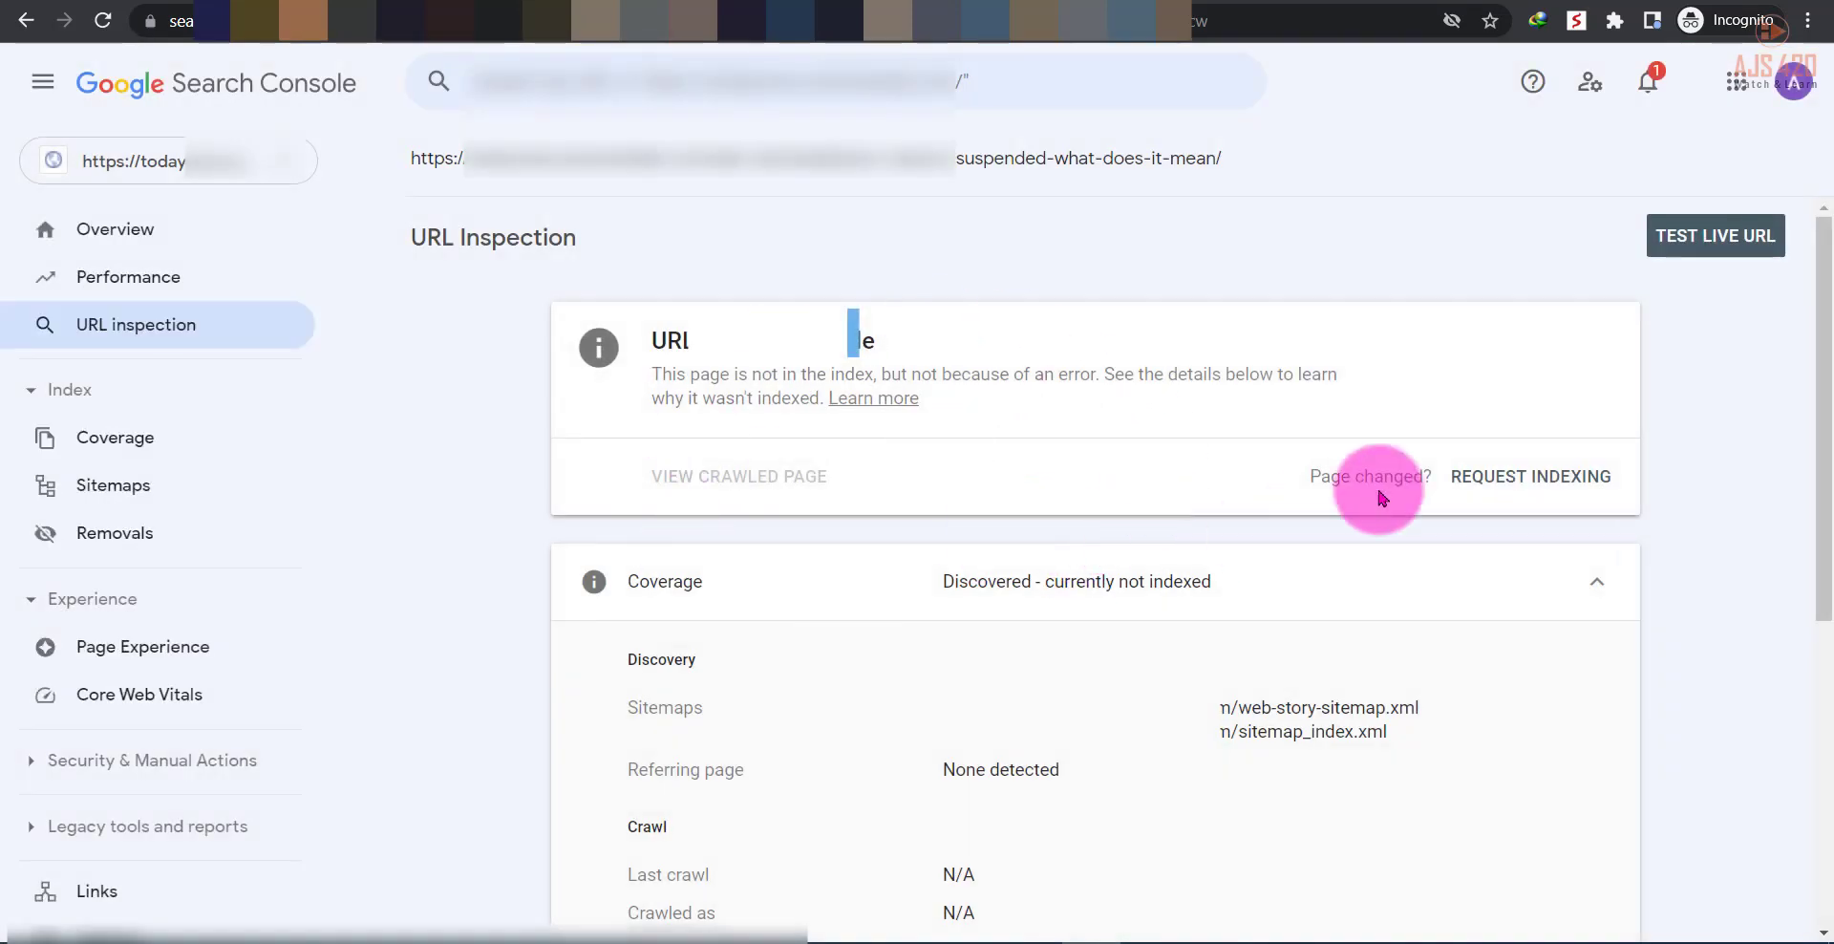
{"action": "left_click", "coordinate": [1553, 483]}
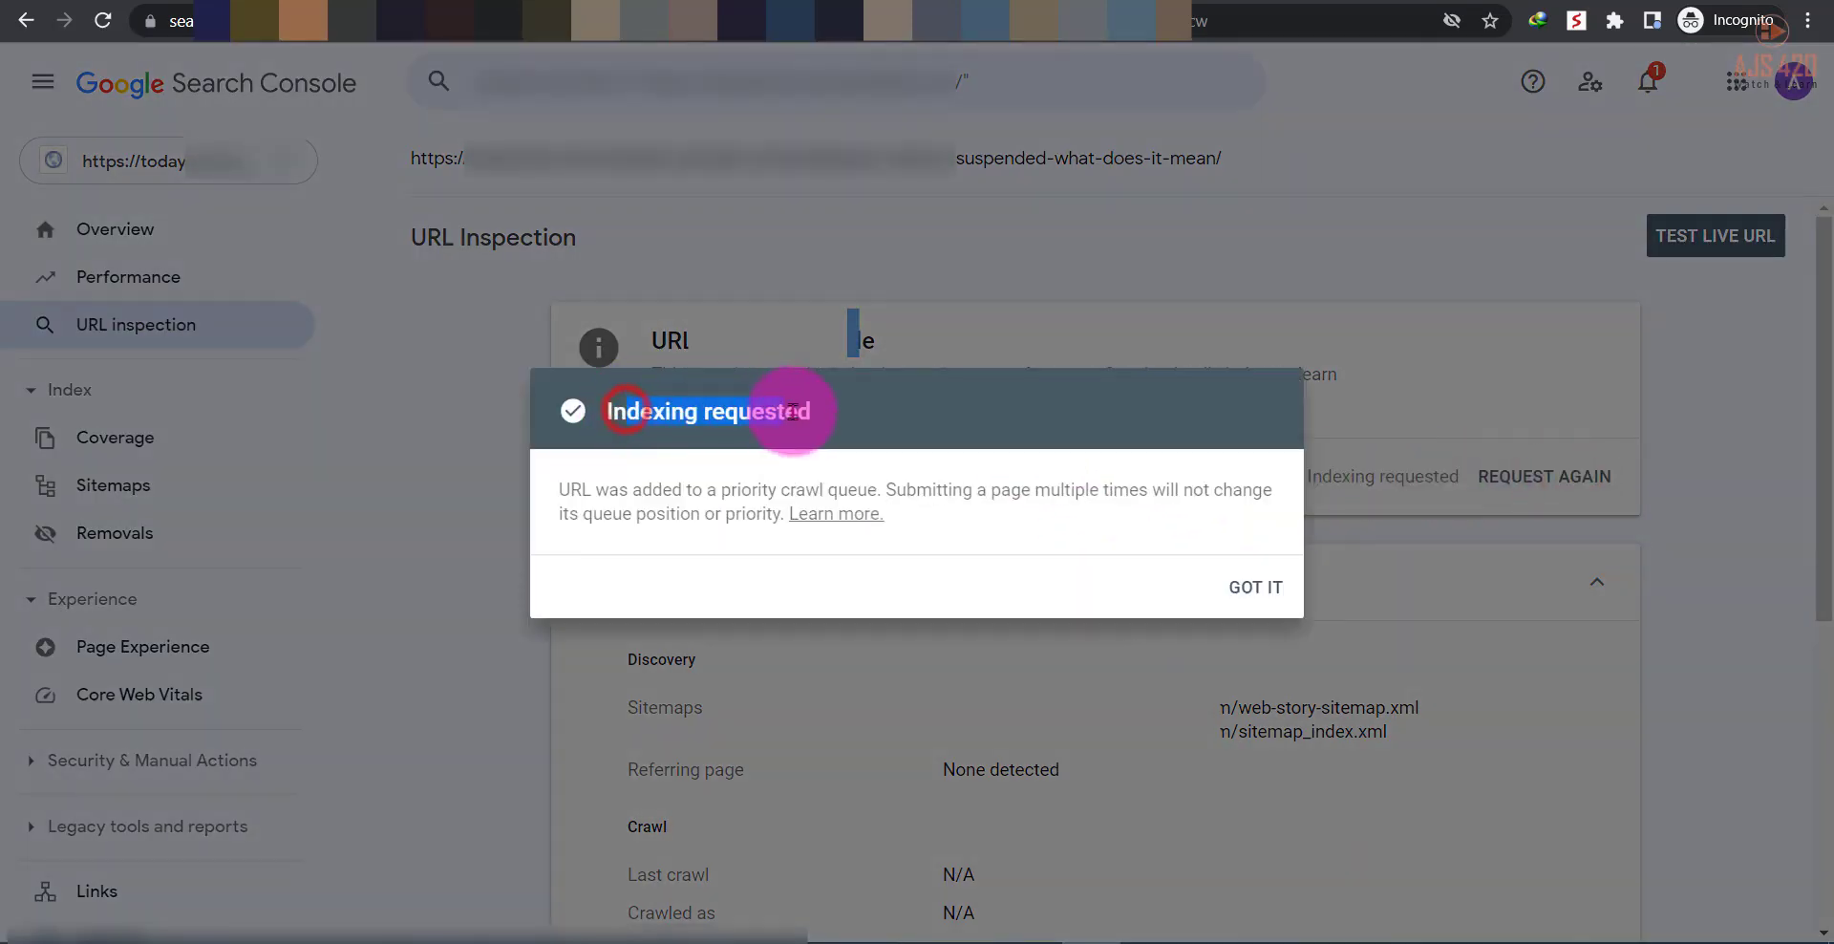
{"action": "left_click", "coordinate": [1254, 586]}
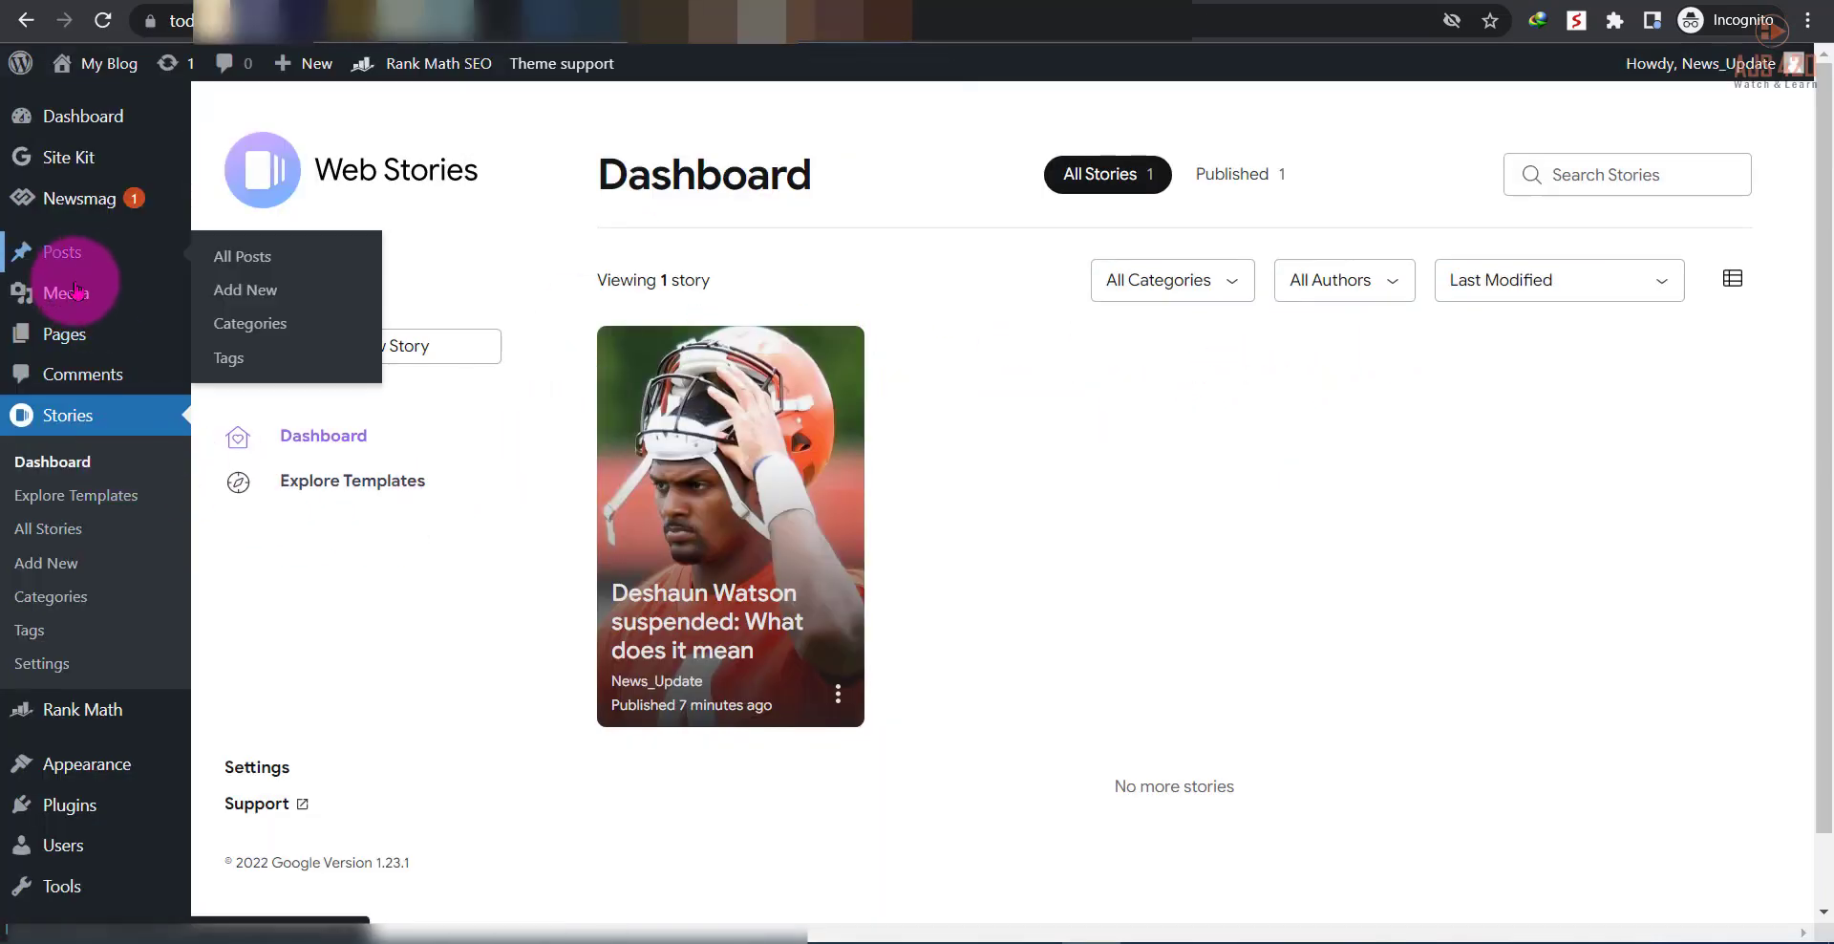
Return to WordPress, open Rank Math's Instant Indexing console, and look over its URL submission box
{"action": "mouse_move", "coordinate": [82, 709]}
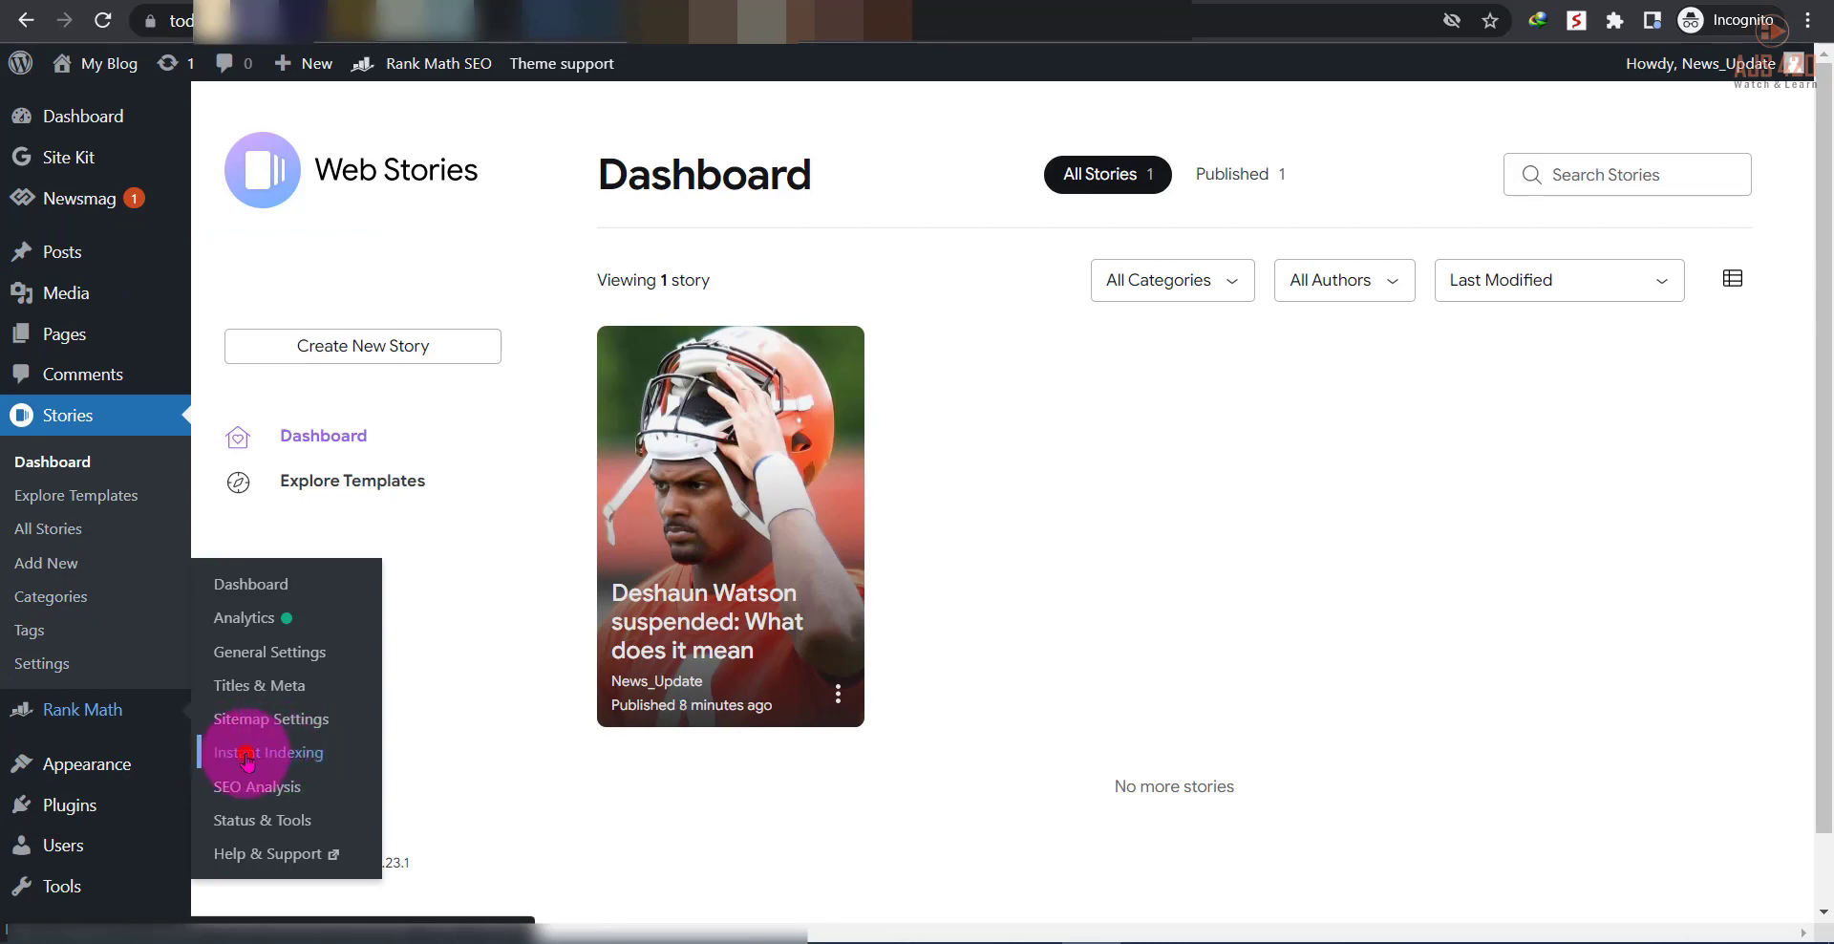
{"action": "left_click", "coordinate": [246, 754]}
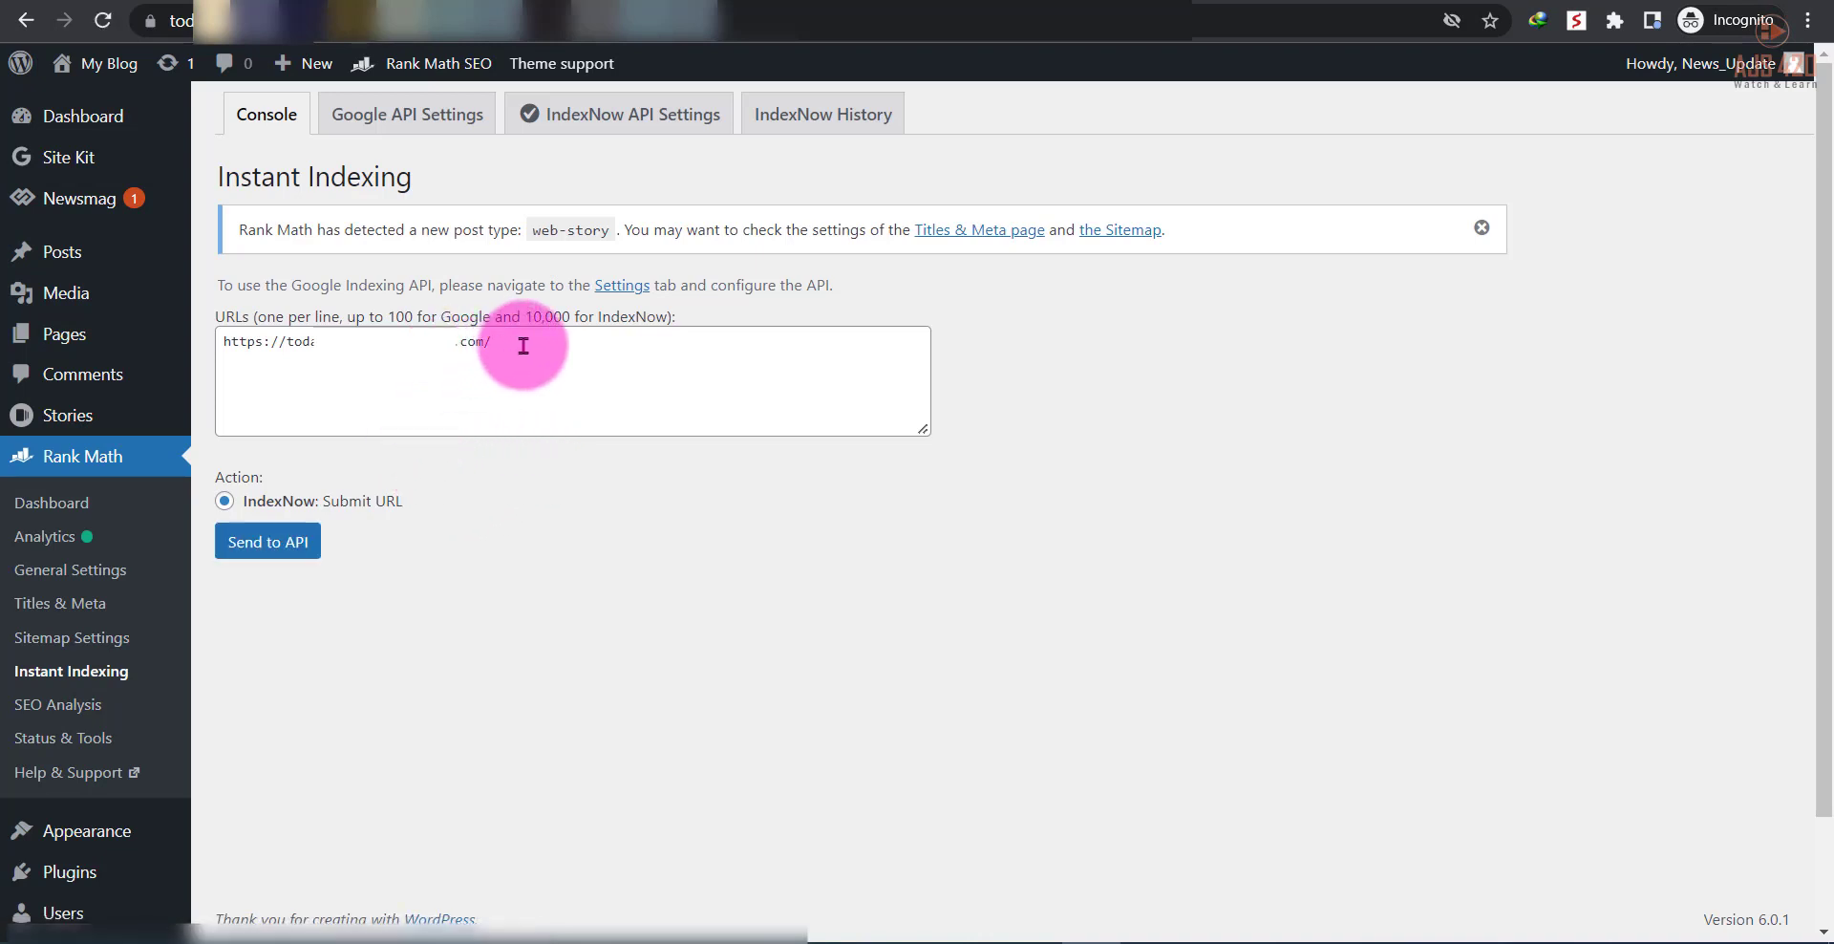
{"action": "left_click_drag", "start_coordinate": [526, 340], "coordinate": [184, 348]}
{"action": "left_click", "coordinate": [461, 382]}
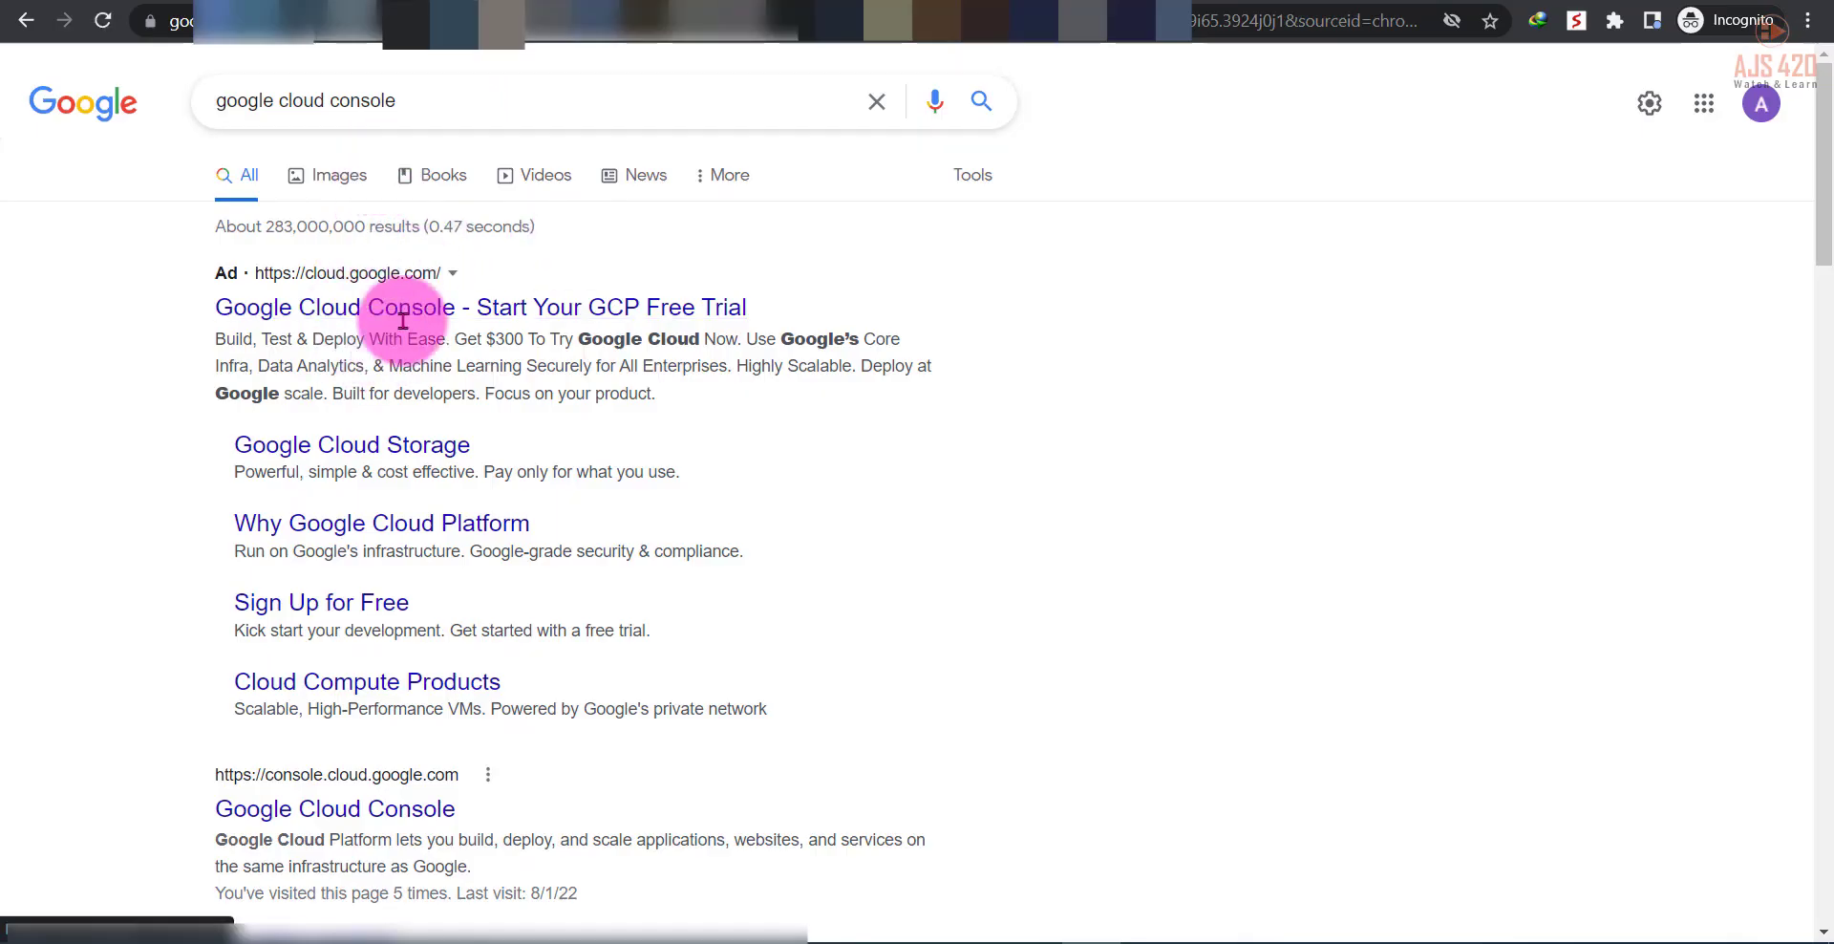
Open Google Cloud Console from the search results and complete its welcome form, agreeing to the Terms of Service and email updates
{"action": "scroll", "coordinate": [248, 420], "scroll_direction": "down", "scroll_amount": 3}
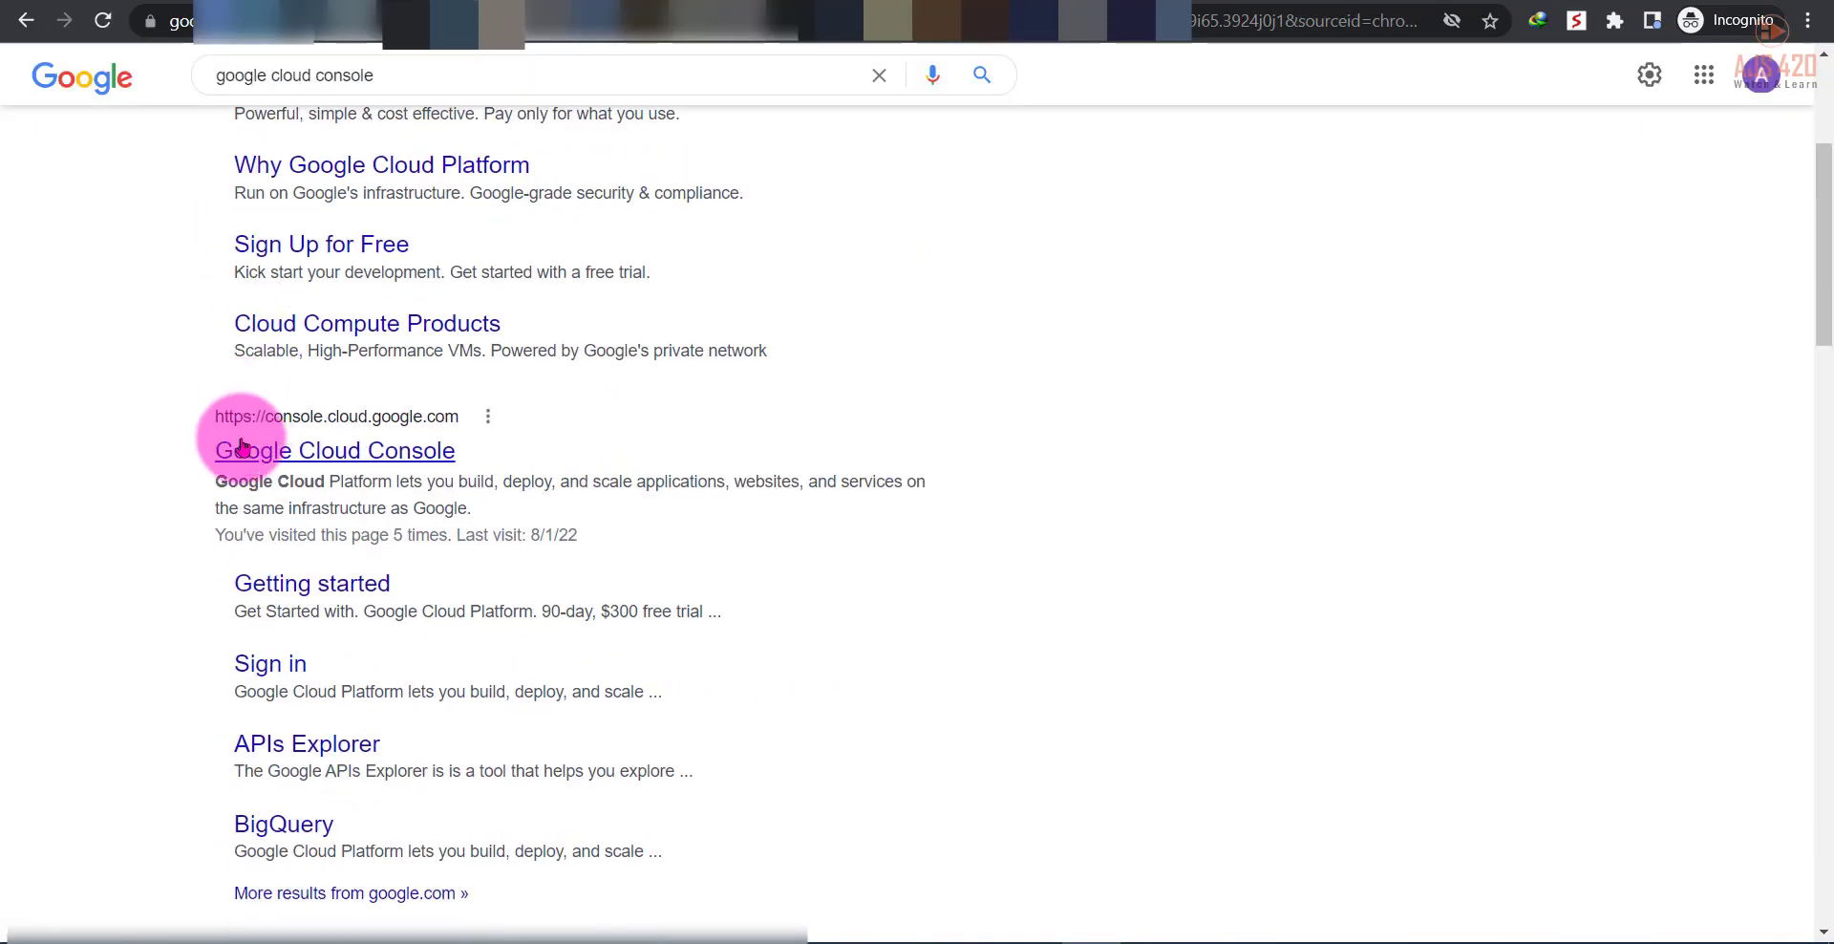
{"action": "left_click", "coordinate": [358, 449]}
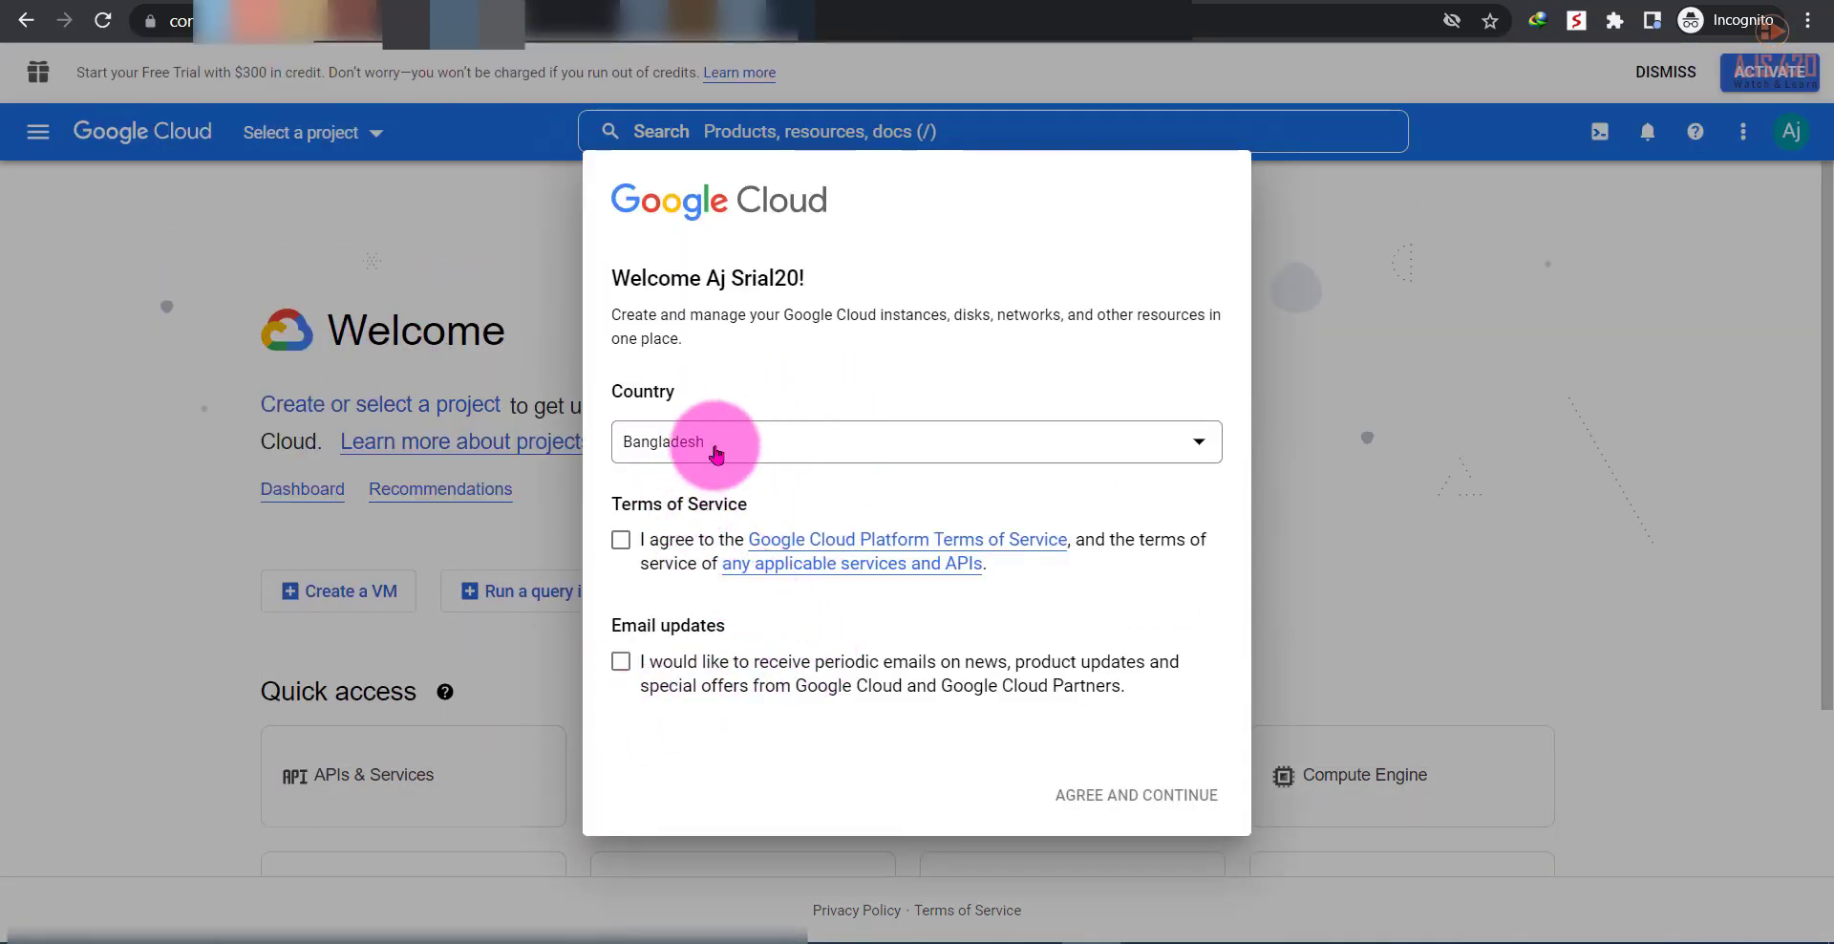
{"action": "left_click", "coordinate": [622, 544]}
{"action": "left_click", "coordinate": [620, 661]}
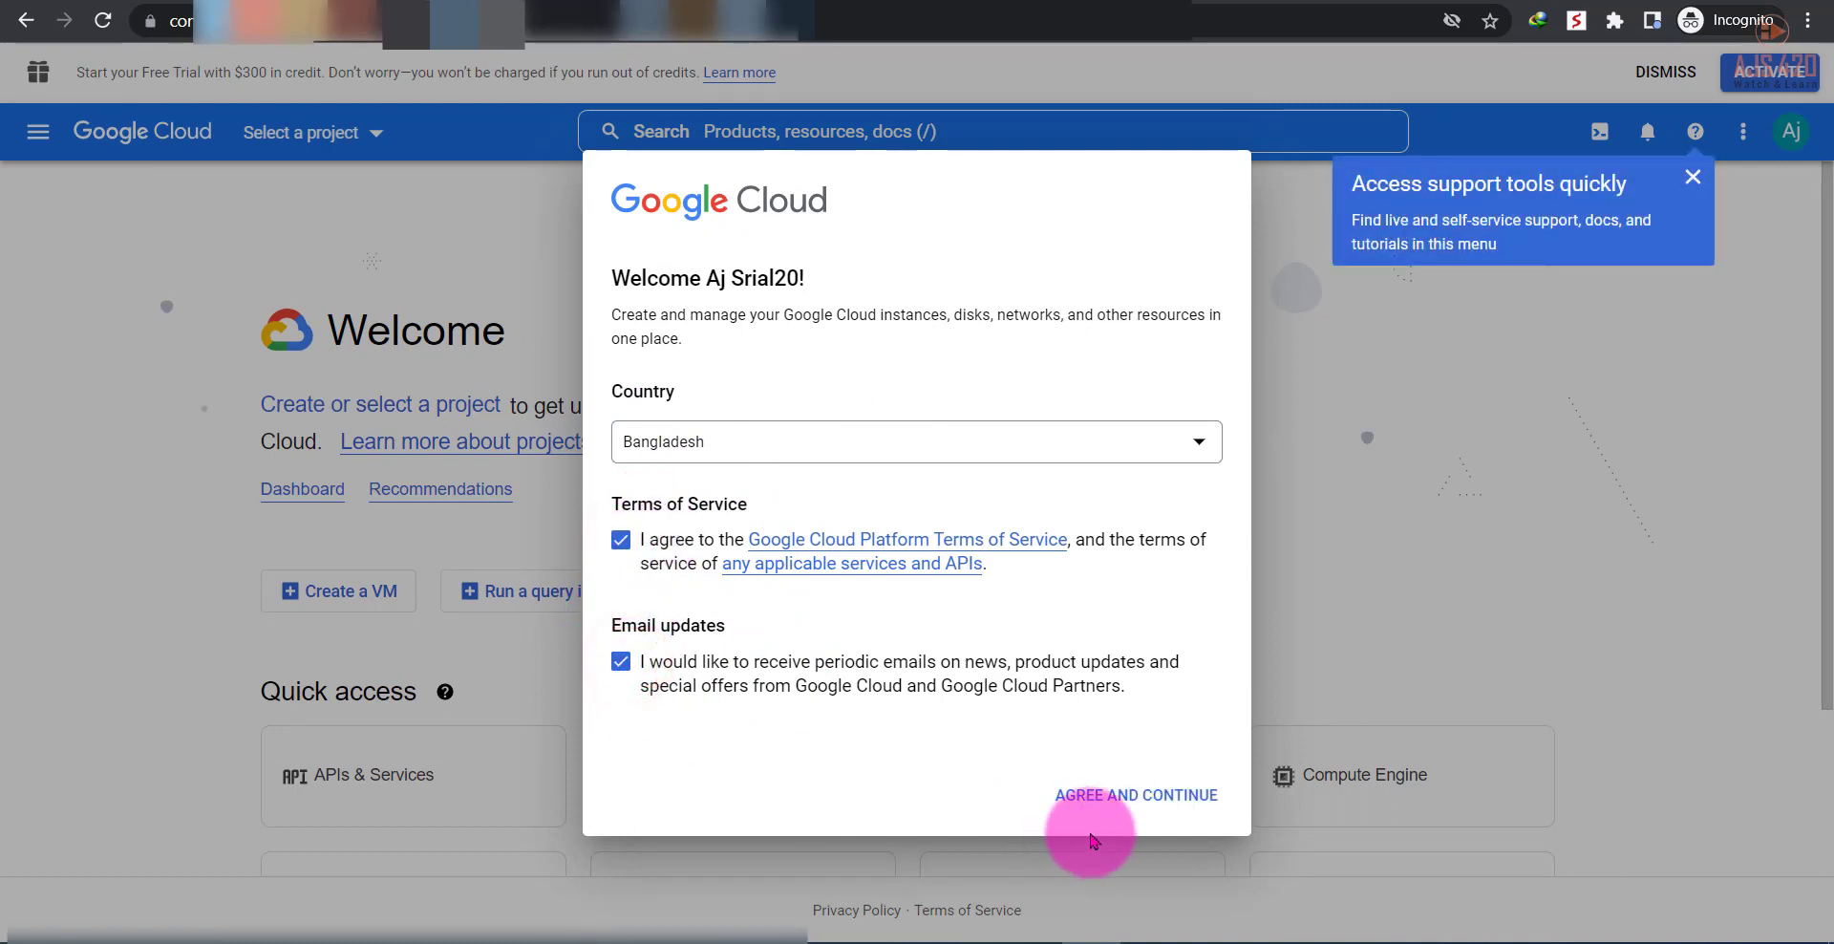
{"action": "left_click", "coordinate": [1151, 796]}
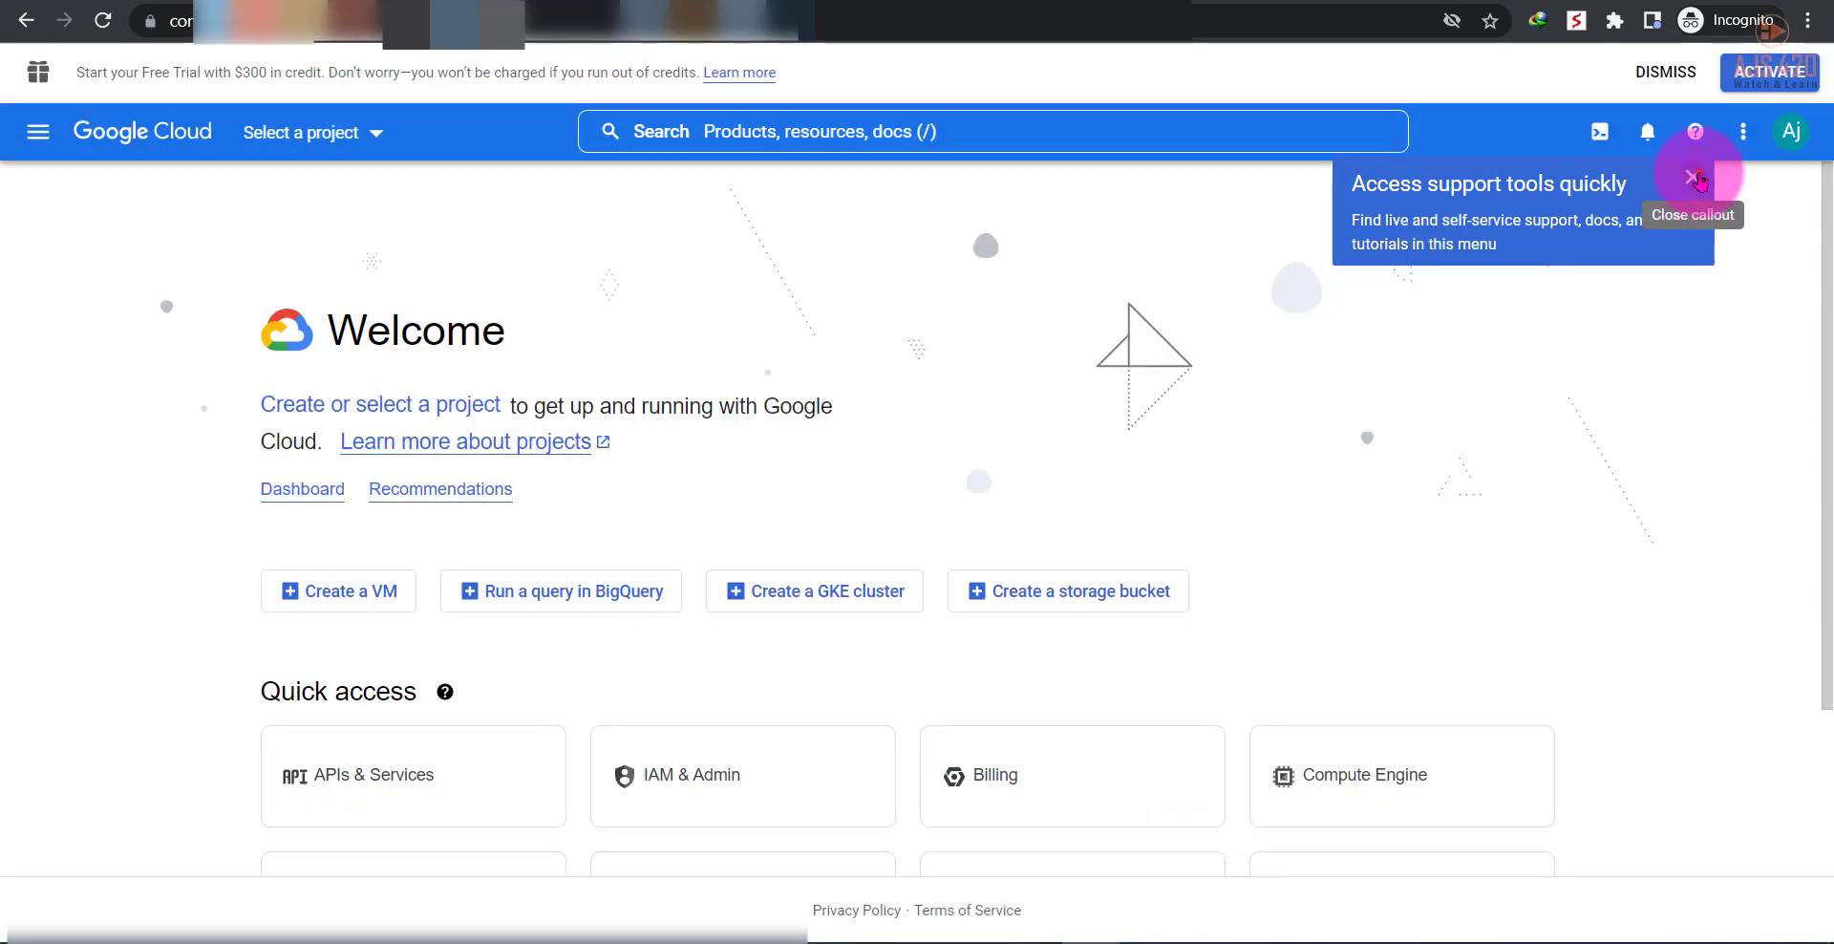
{"action": "left_click", "coordinate": [1697, 179]}
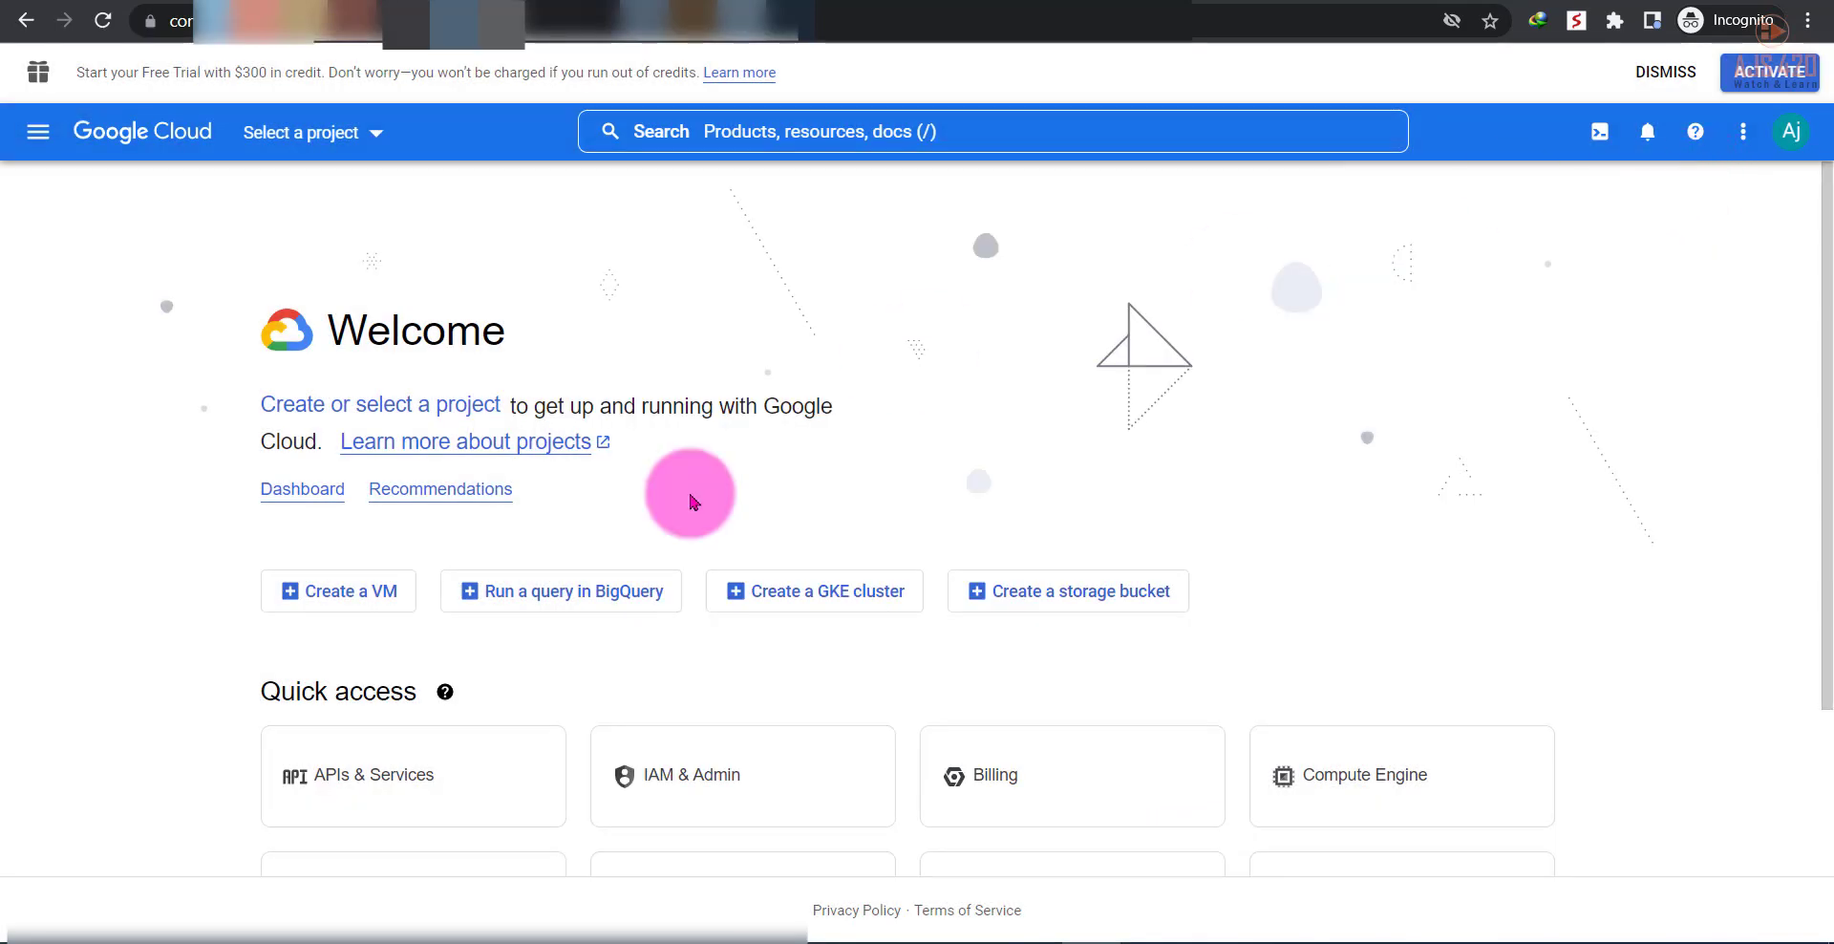
Create a Google Cloud project named "news today" under No organization and select it as the active project
{"action": "scroll", "coordinate": [478, 448], "scroll_direction": "down", "scroll_amount": 2}
{"action": "scroll", "coordinate": [296, 573], "scroll_direction": "up", "scroll_amount": 2}
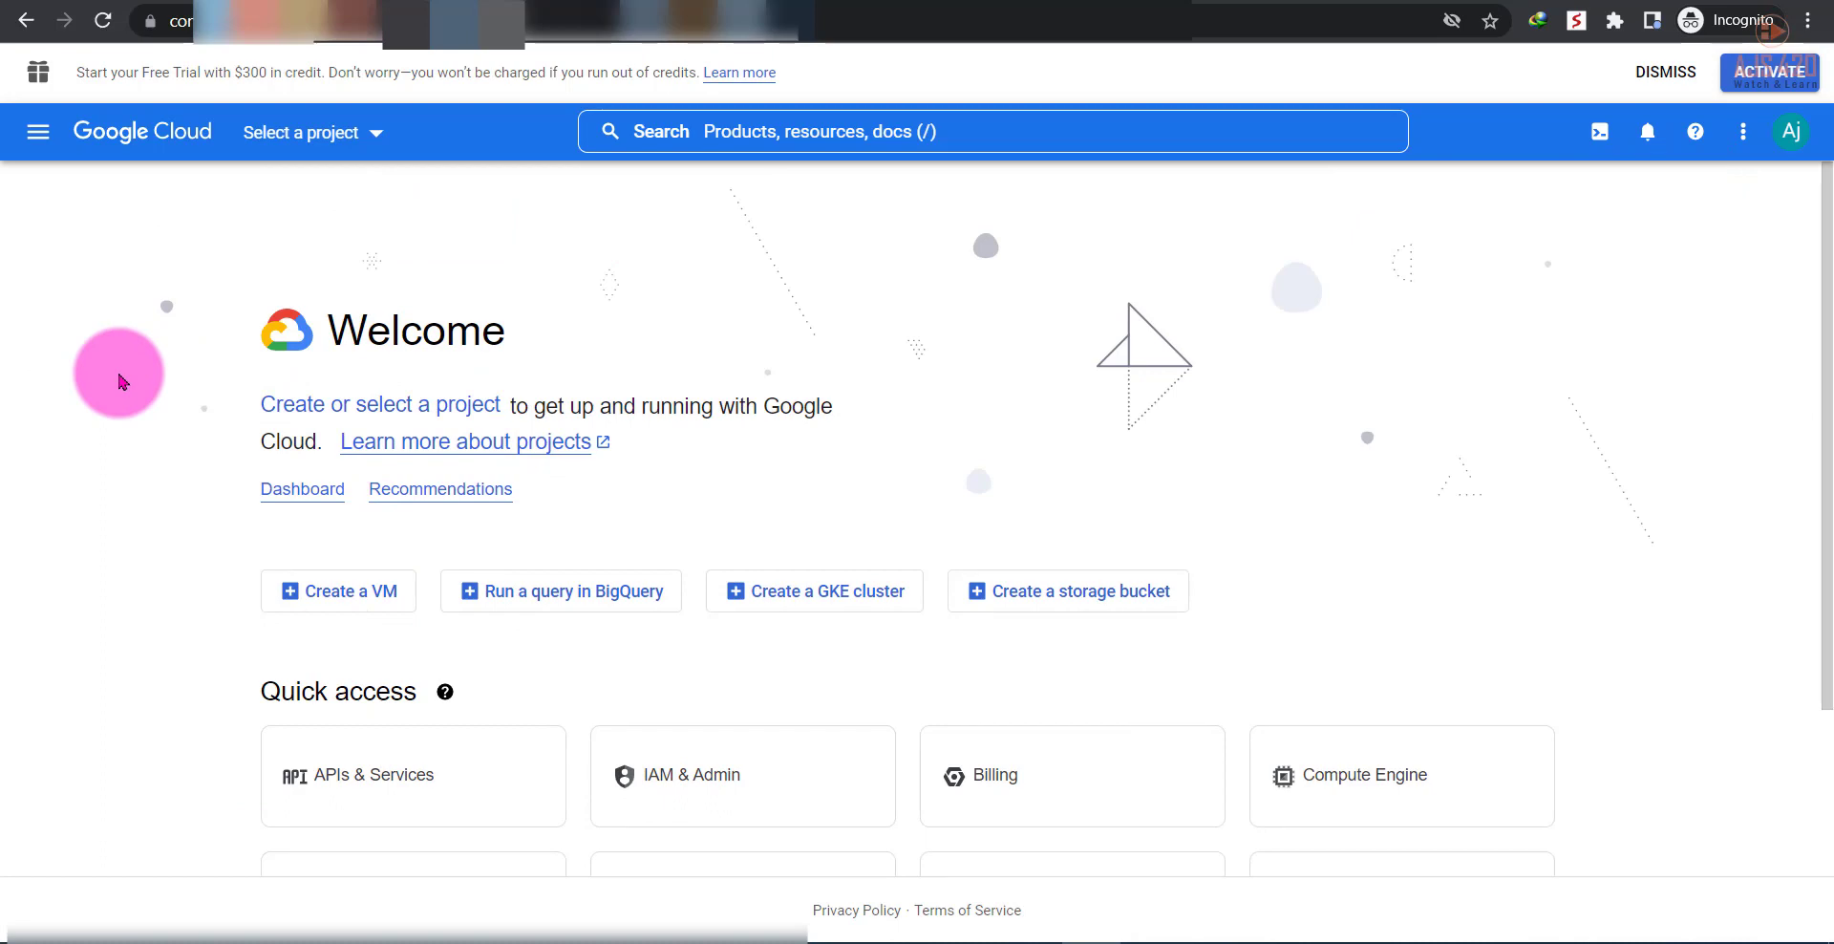
{"action": "left_click", "coordinate": [330, 133]}
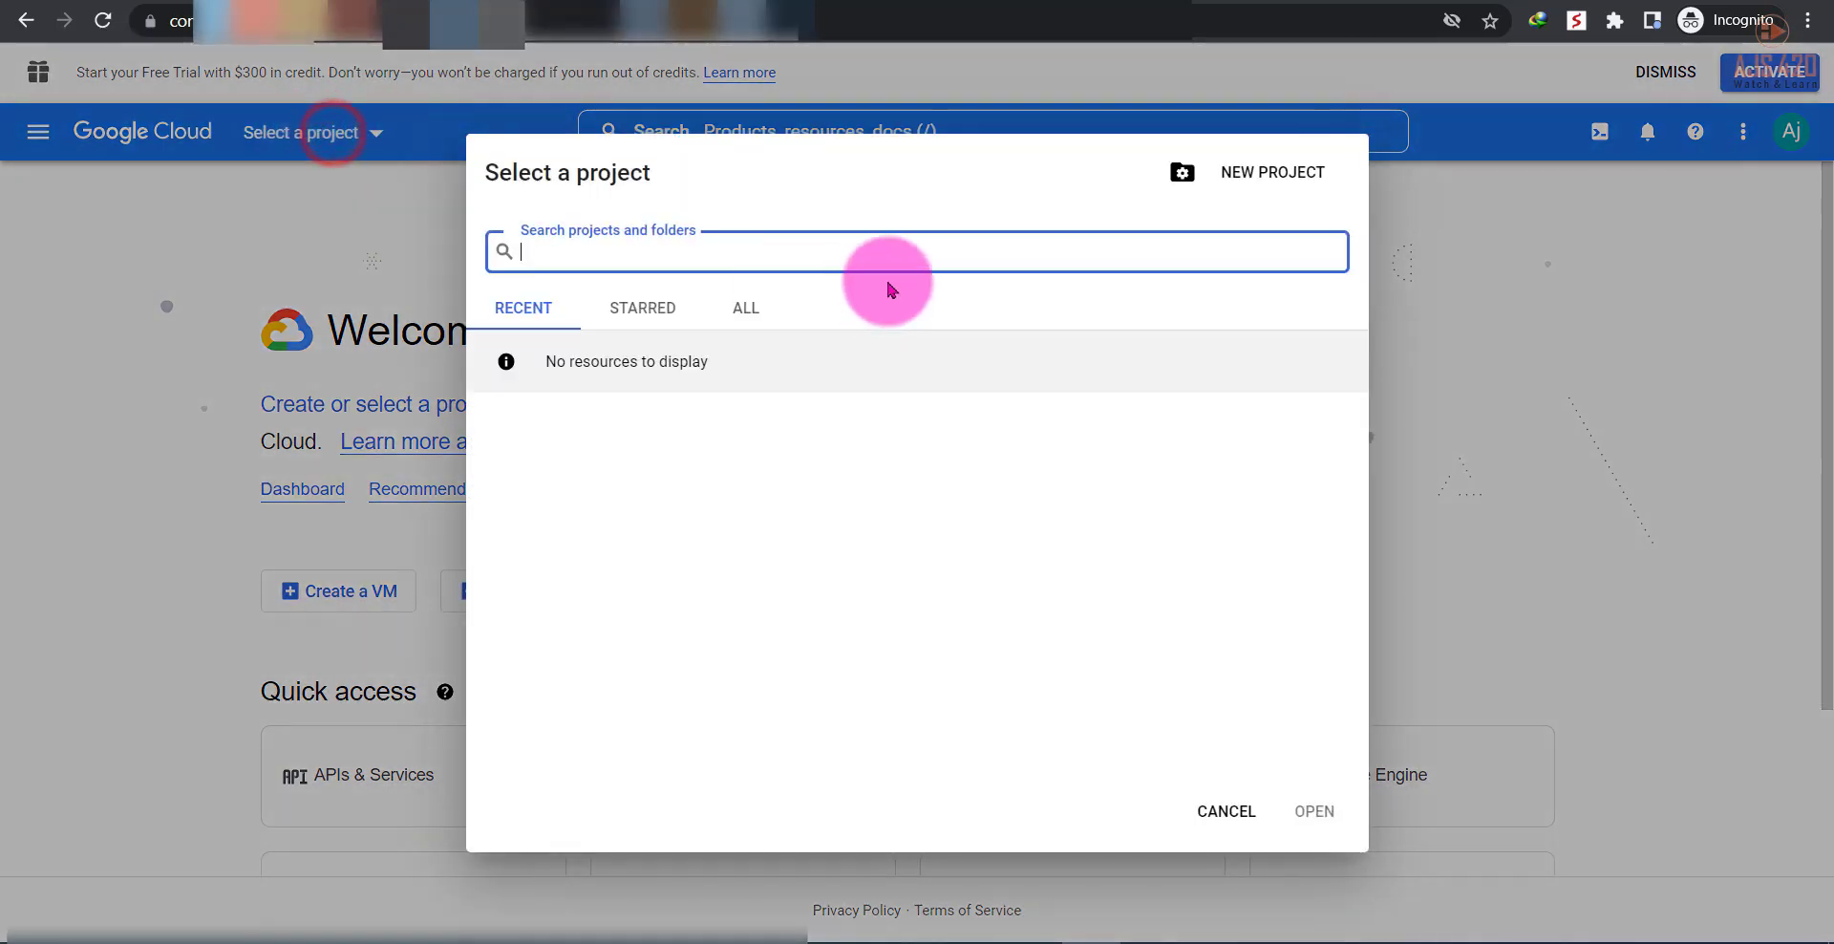
{"action": "left_click", "coordinate": [1275, 195]}
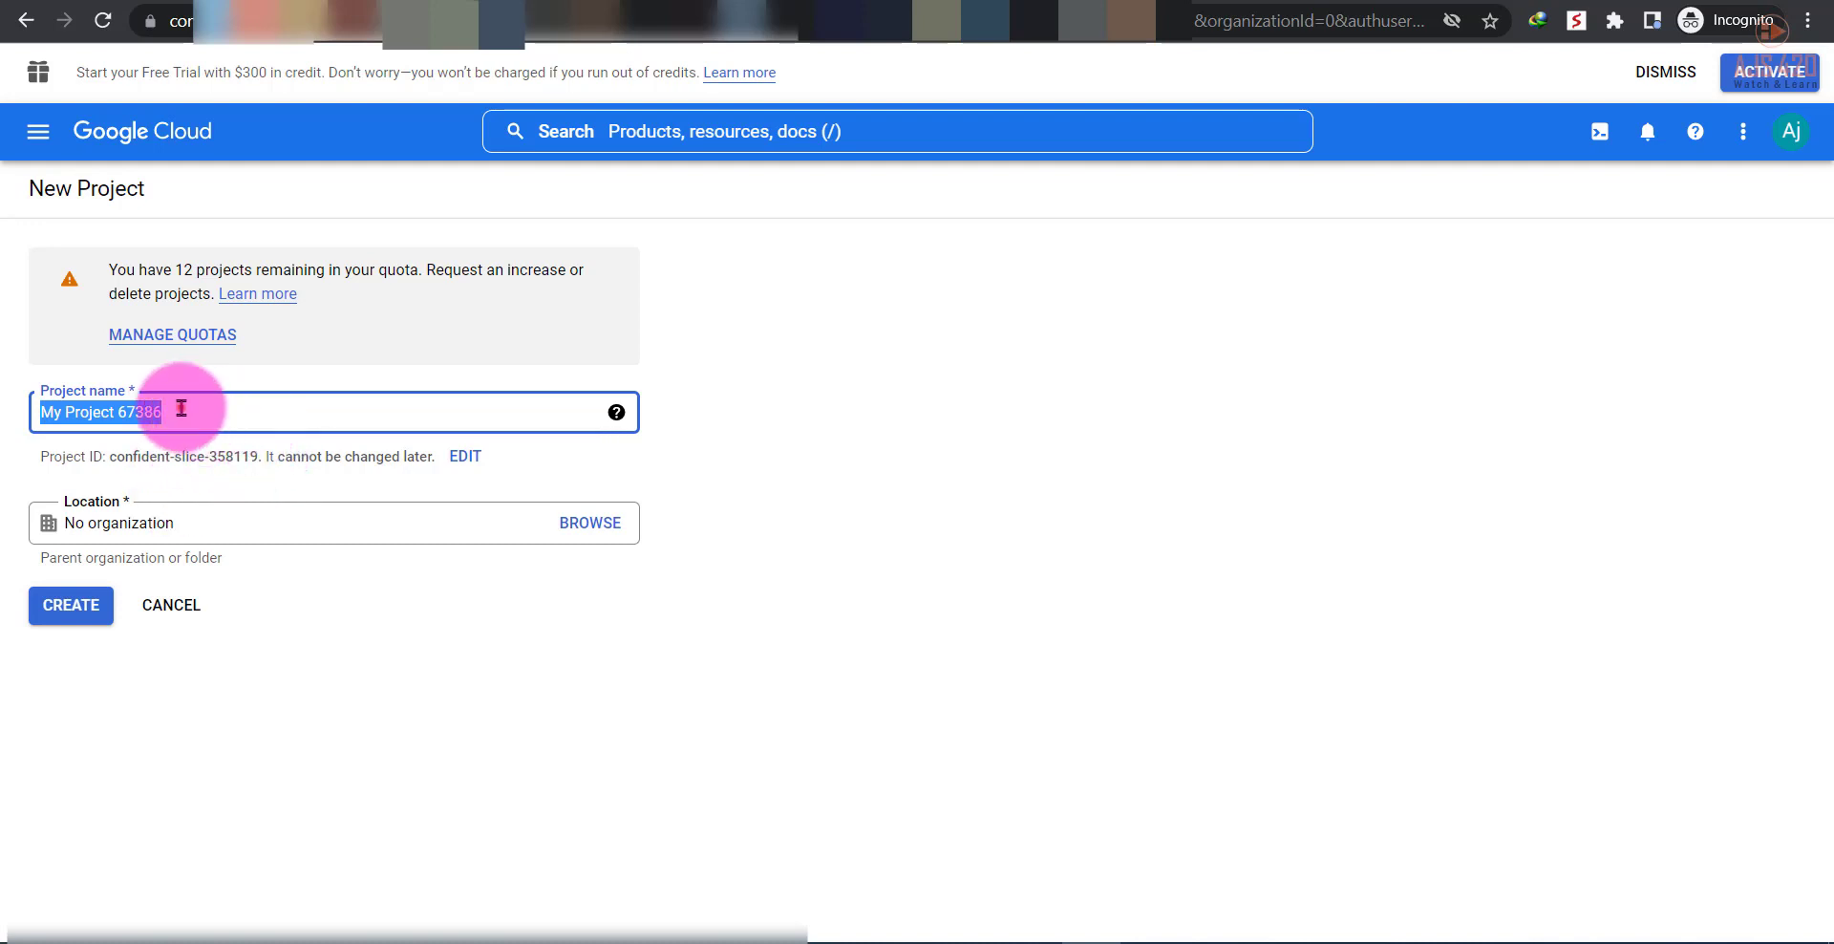
{"action": "type", "text": "news today"}
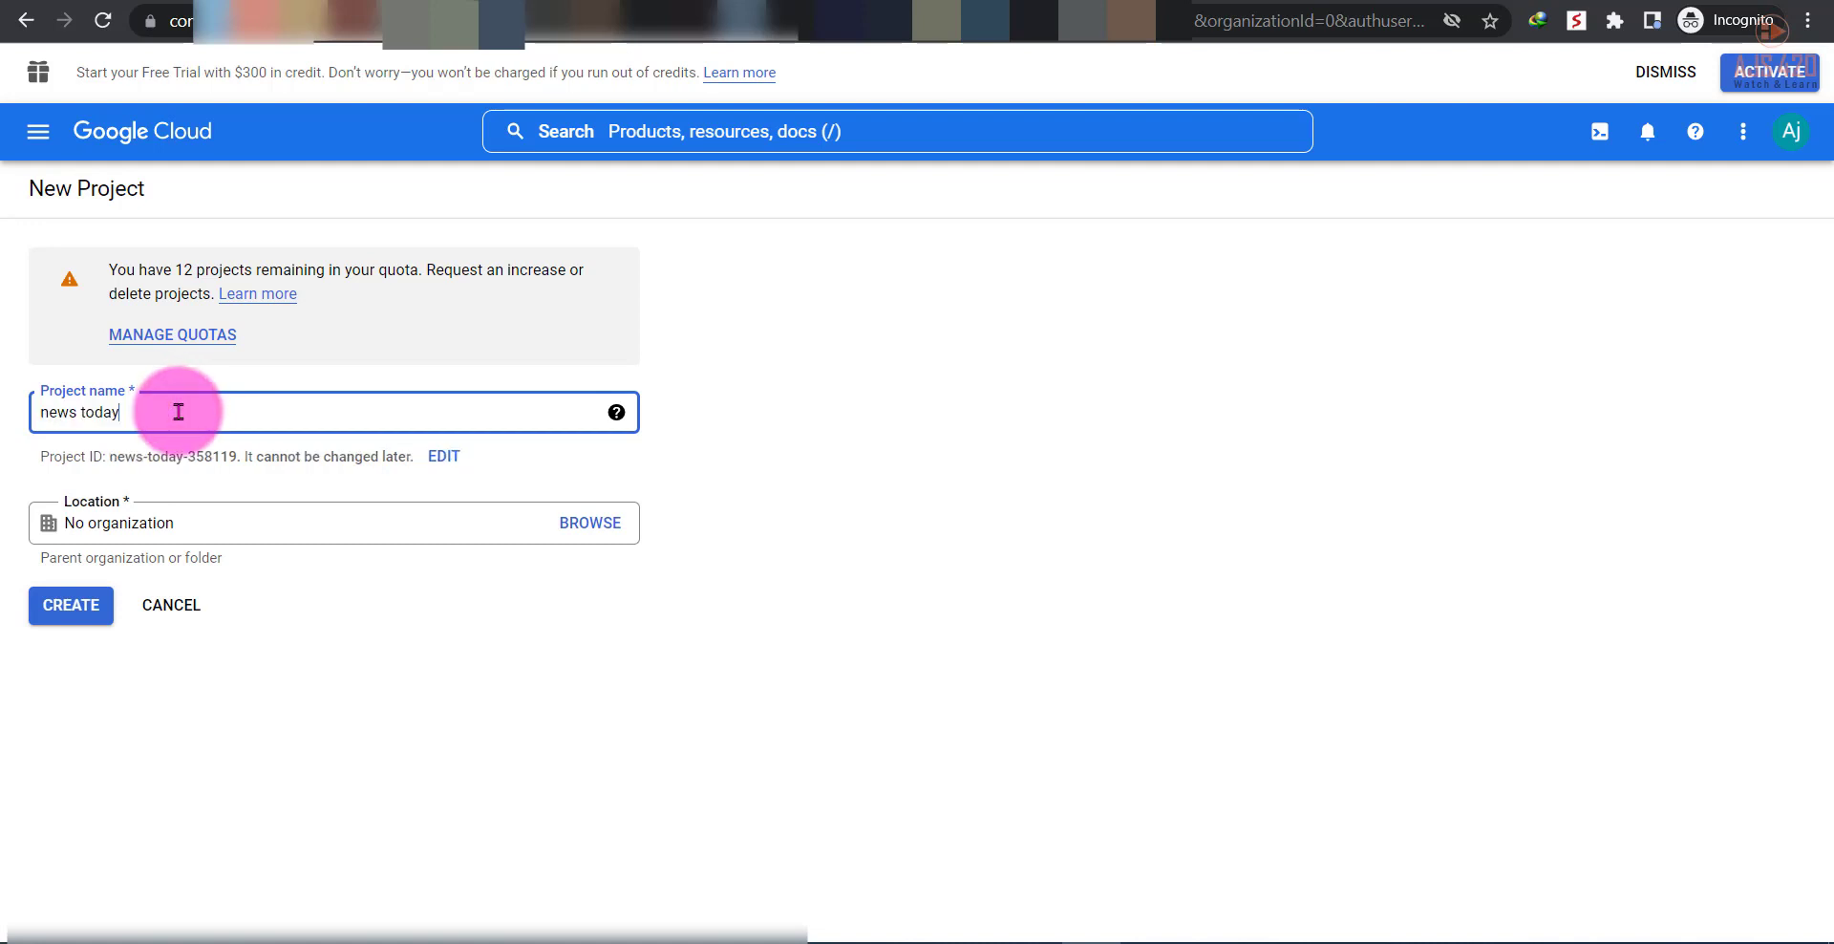
{"action": "left_click_drag", "start_coordinate": [175, 409], "coordinate": [20, 413]}
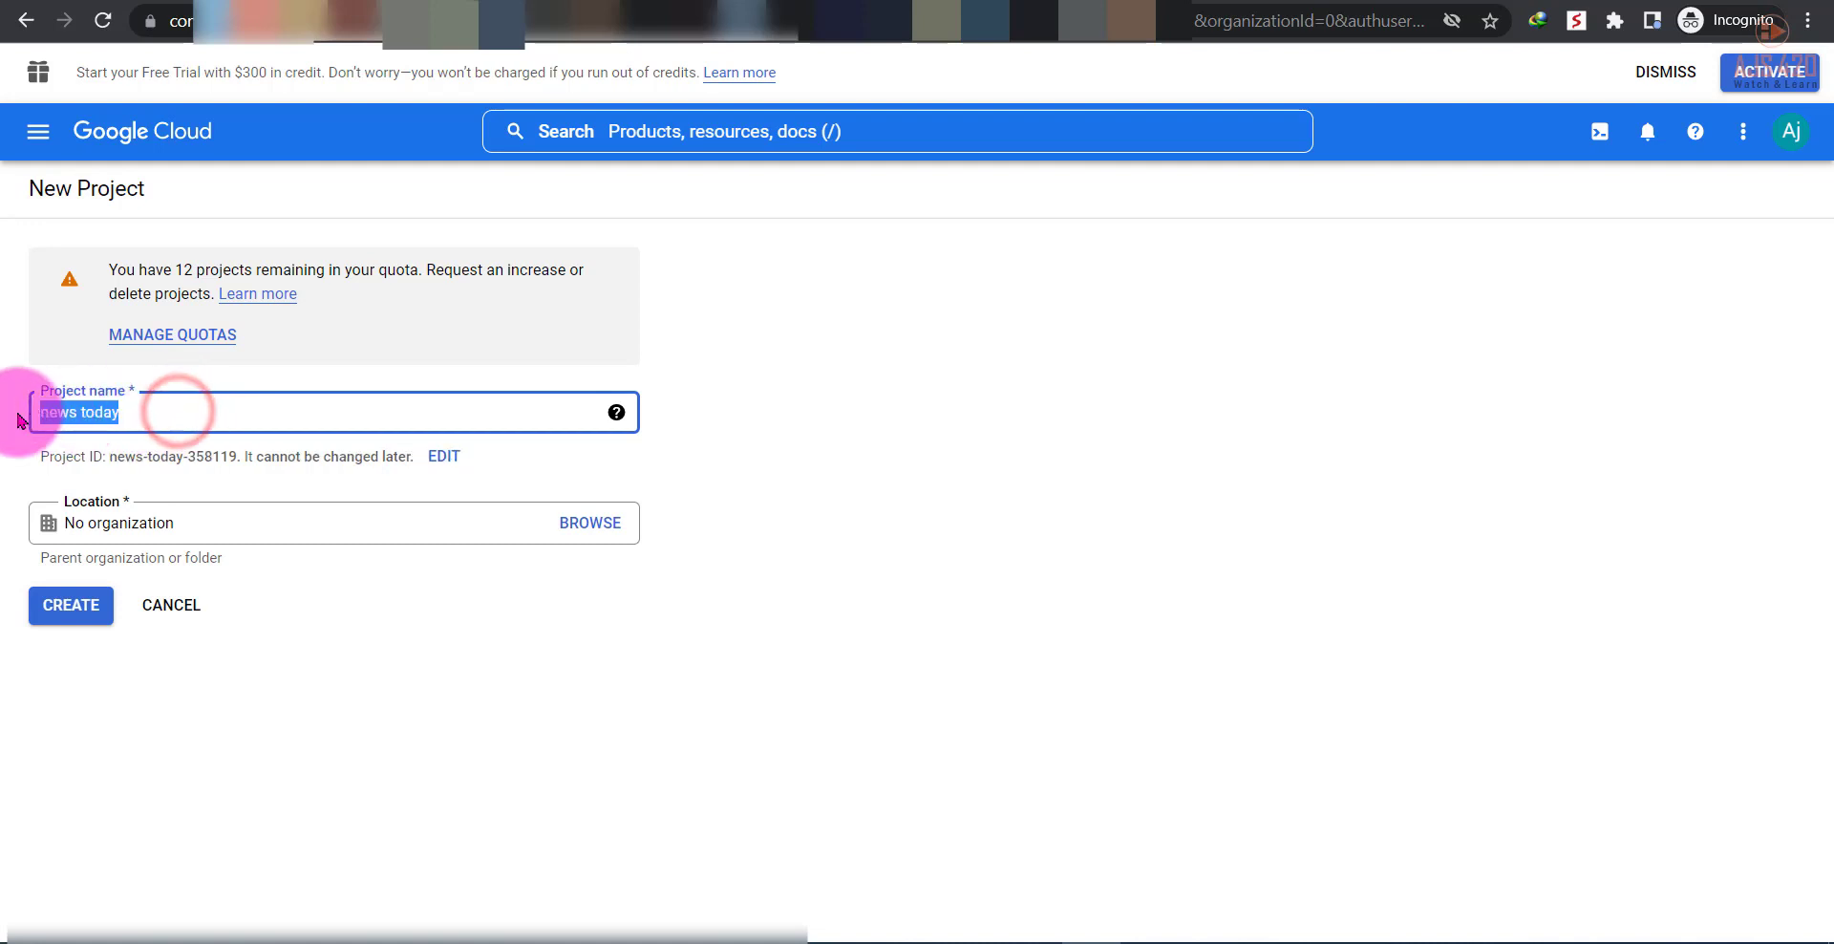
{"action": "left_click", "coordinate": [76, 618]}
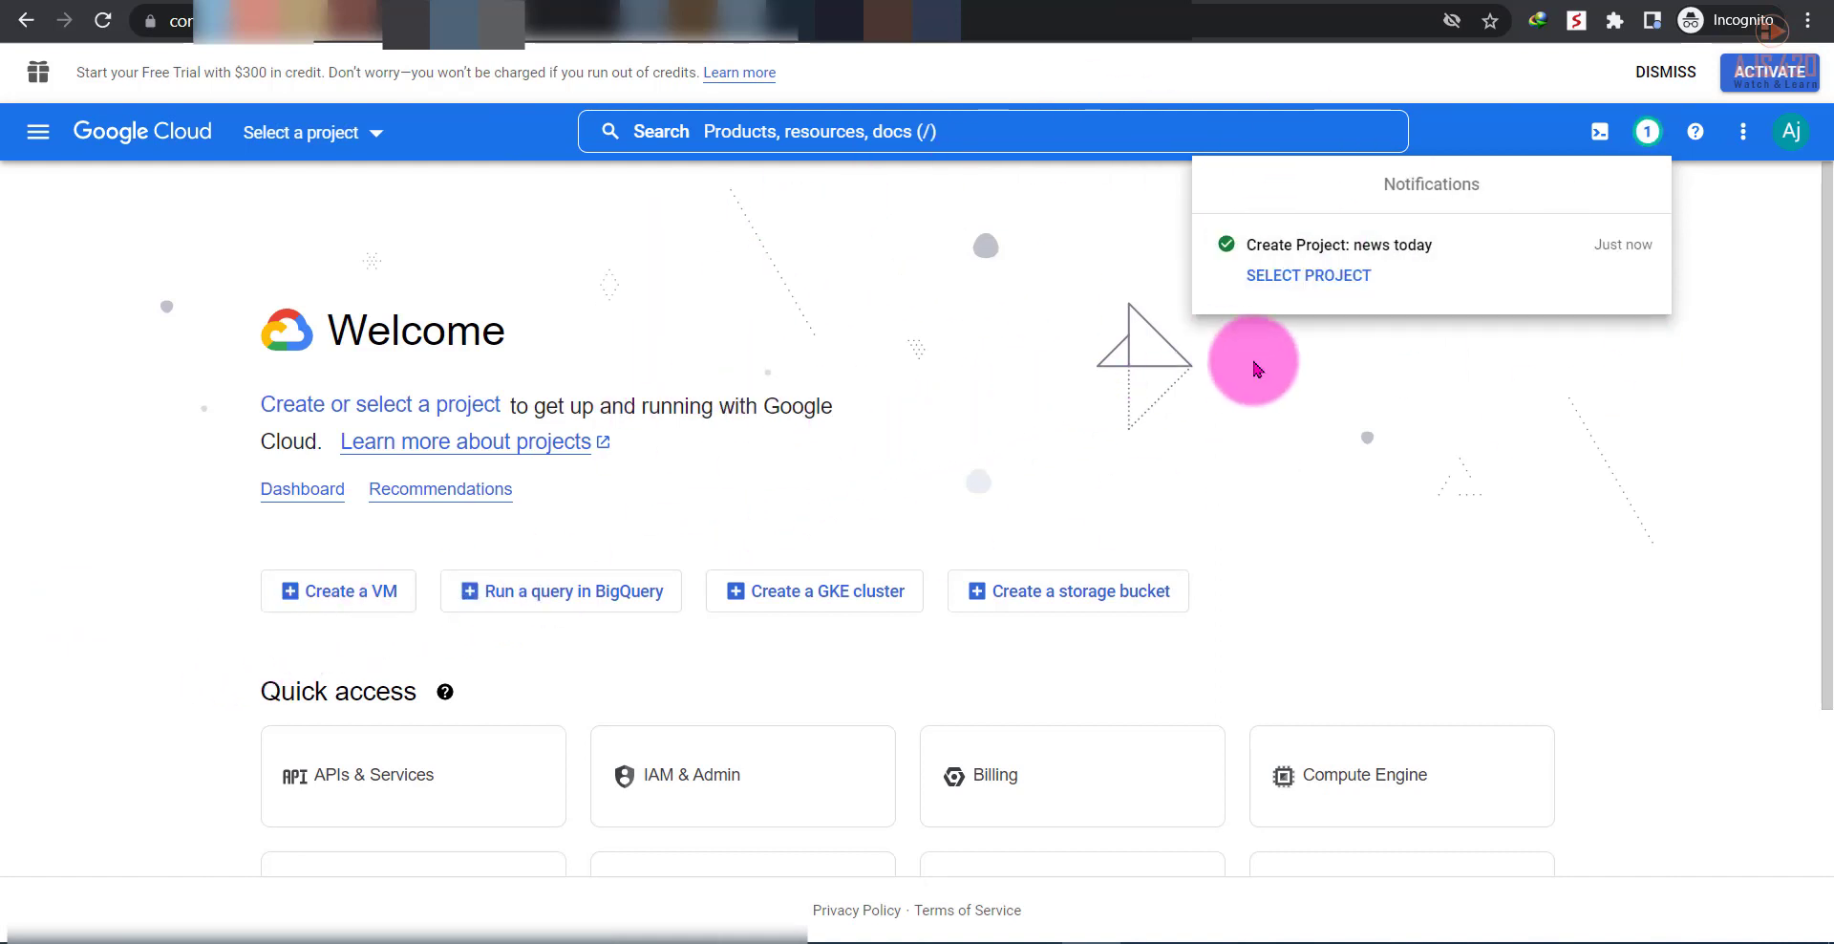
{"action": "left_click", "coordinate": [1270, 276]}
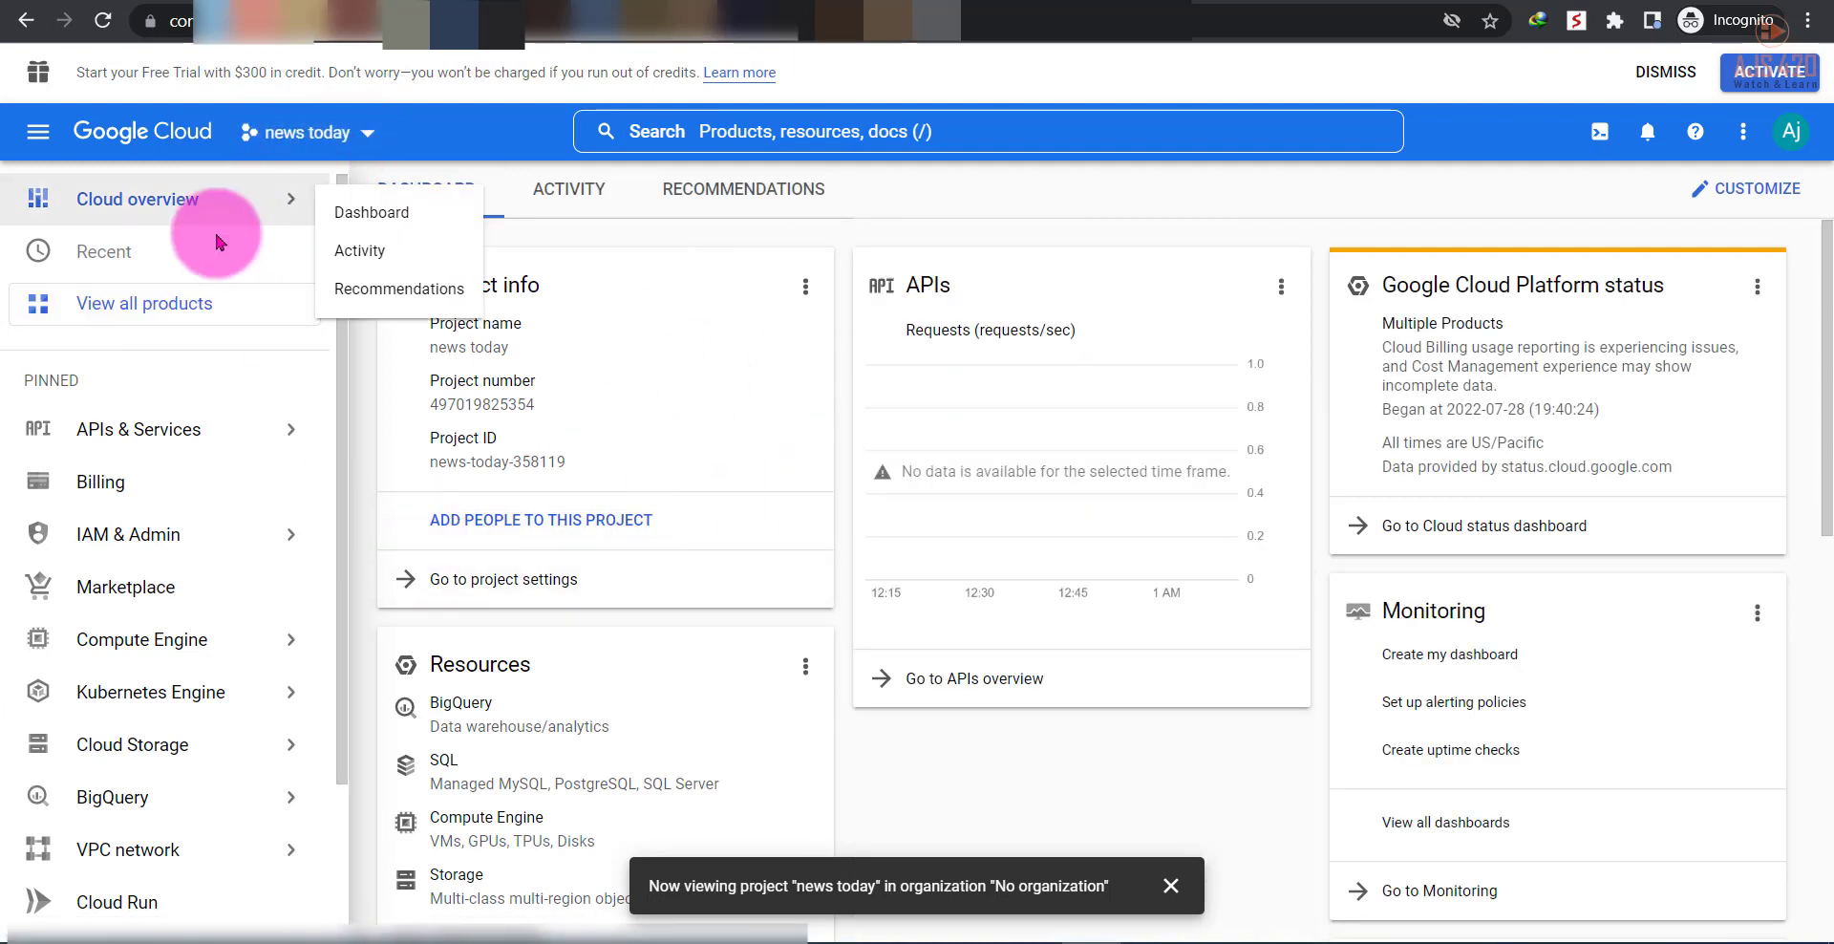
Open the project's Service Accounts page under IAM & Admin and bring up the form for creating a service account
{"action": "left_click", "coordinate": [39, 142]}
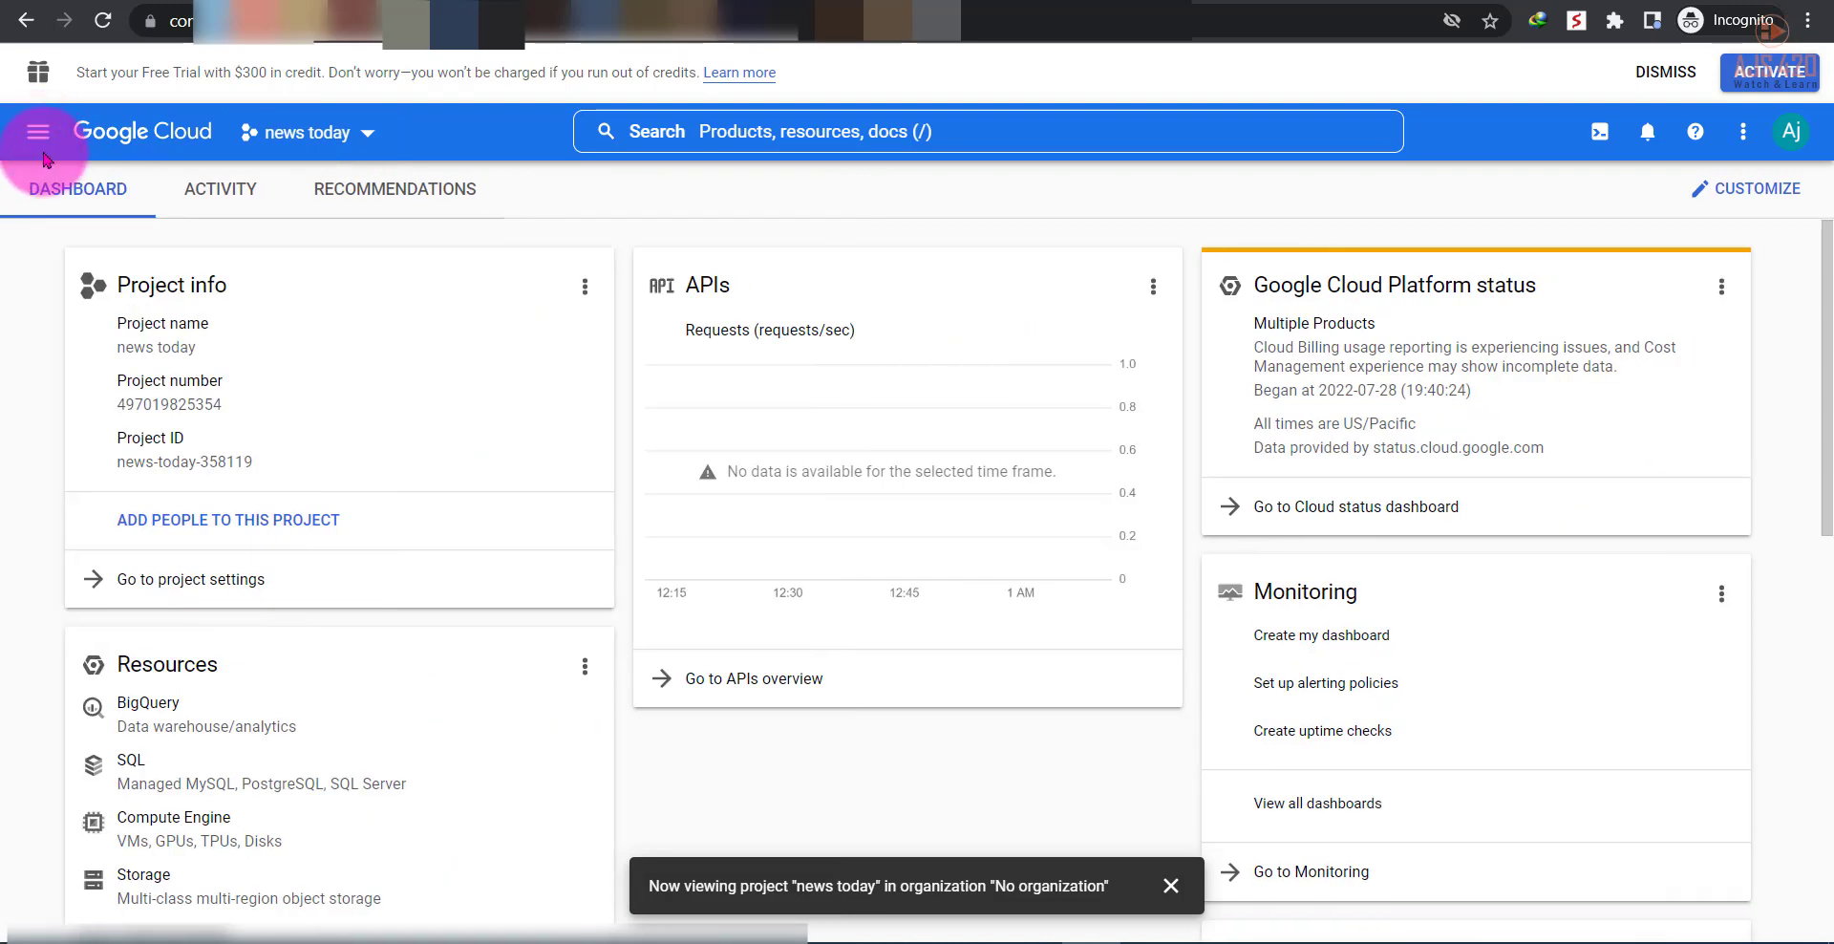
{"action": "left_click", "coordinate": [39, 141]}
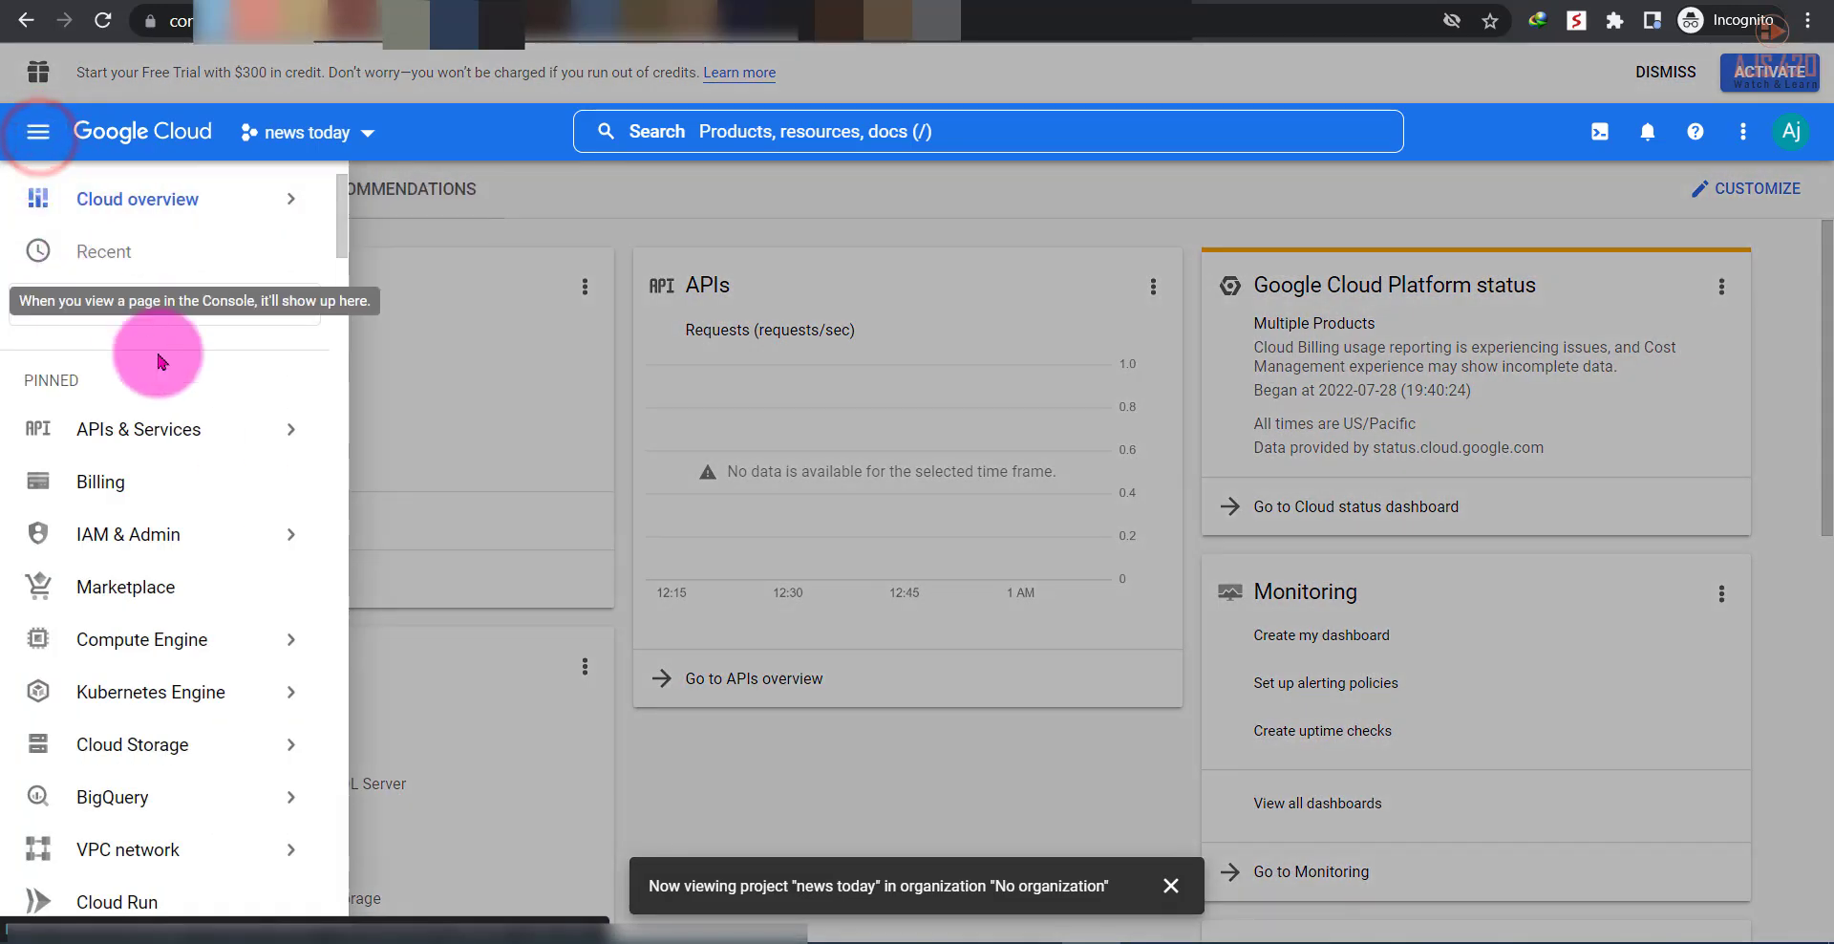
{"action": "mouse_move", "coordinate": [233, 534]}
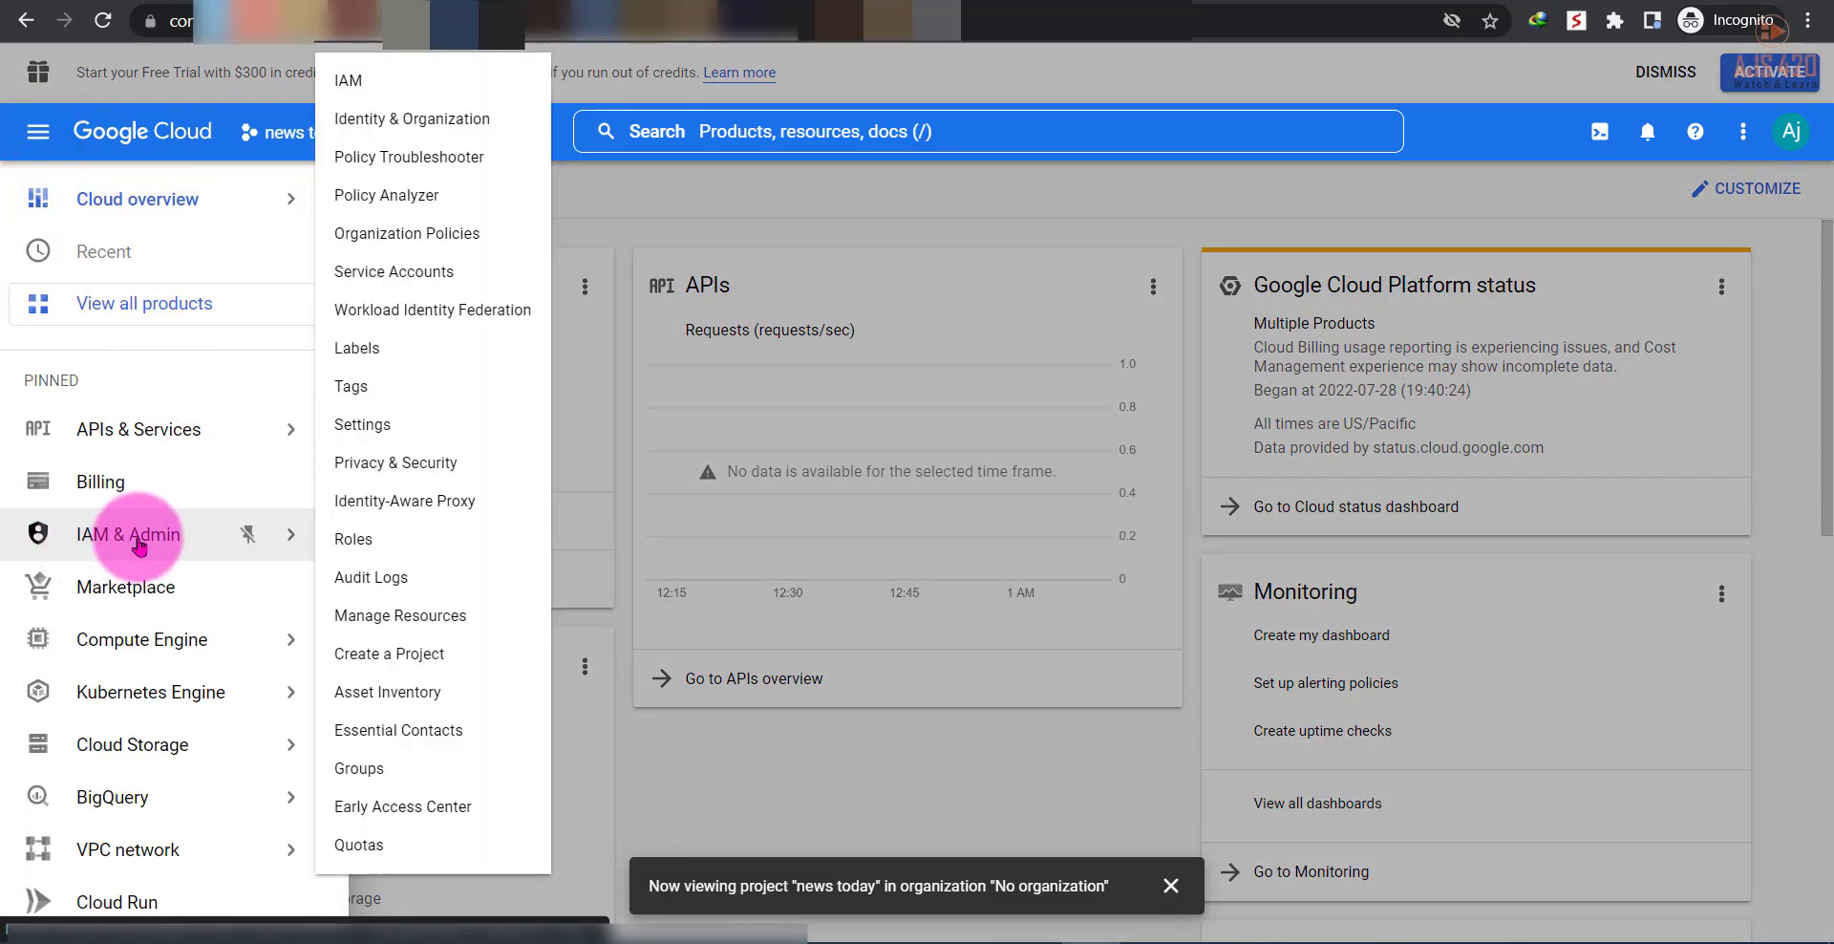
{"action": "left_click", "coordinate": [200, 536]}
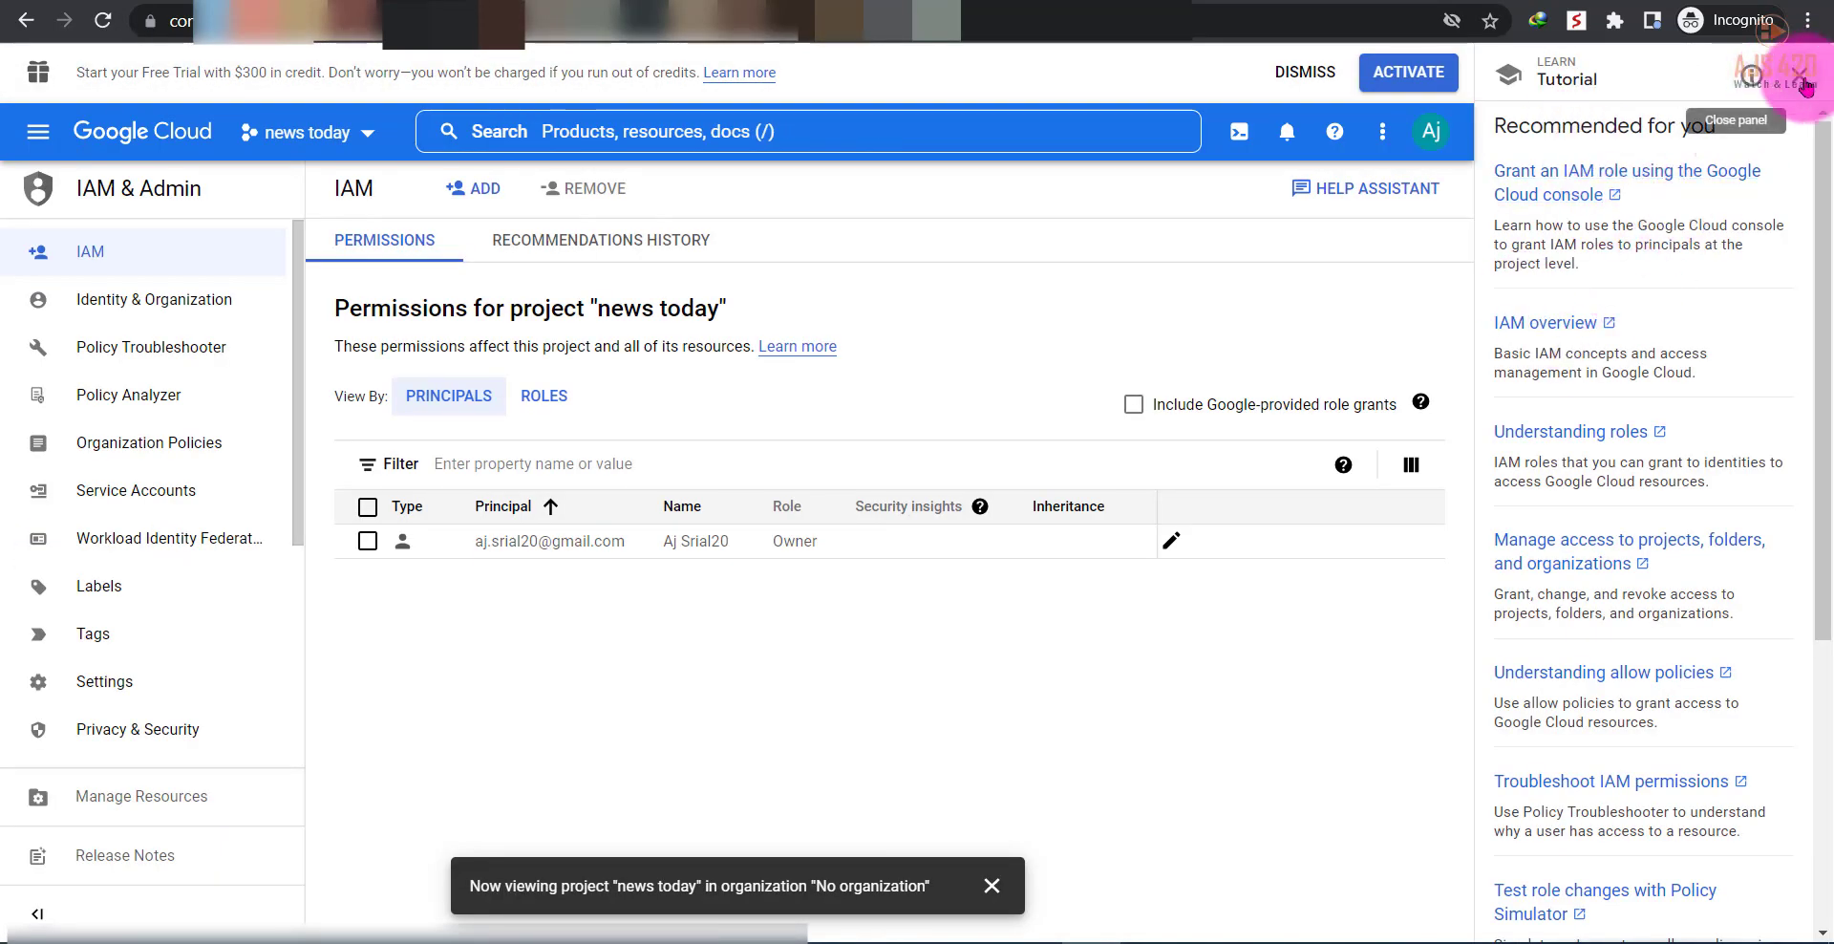
{"action": "left_click", "coordinate": [1797, 76]}
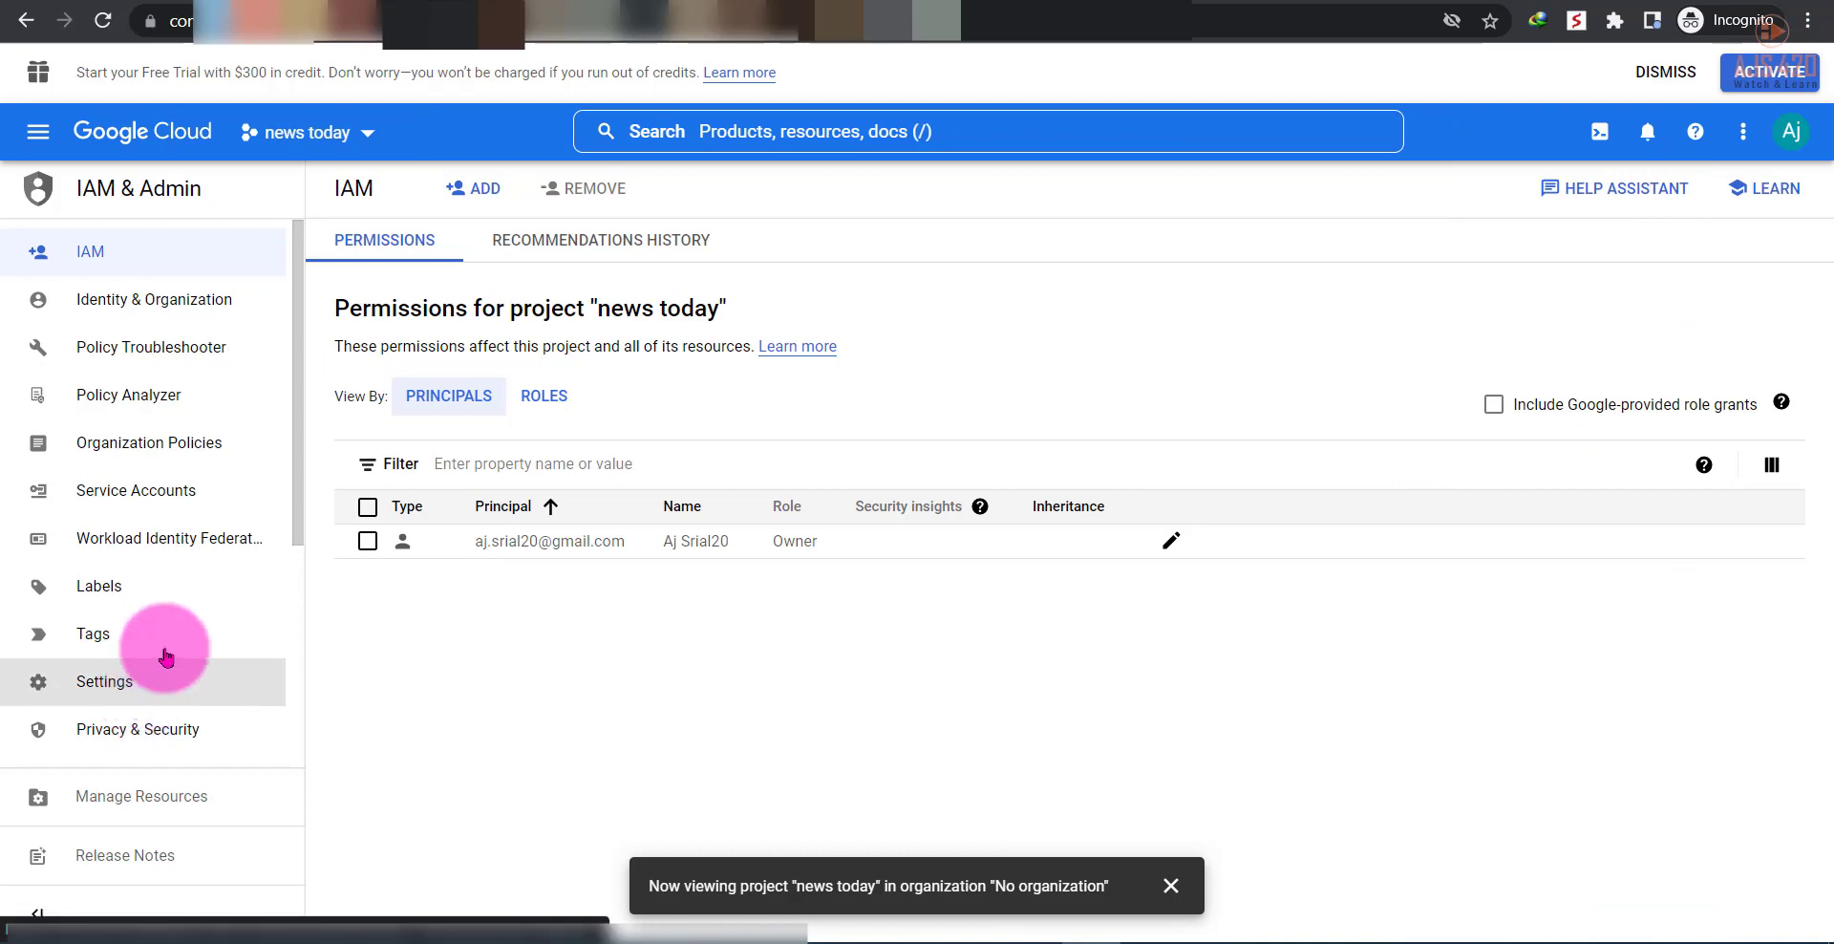
{"action": "left_click", "coordinate": [145, 487]}
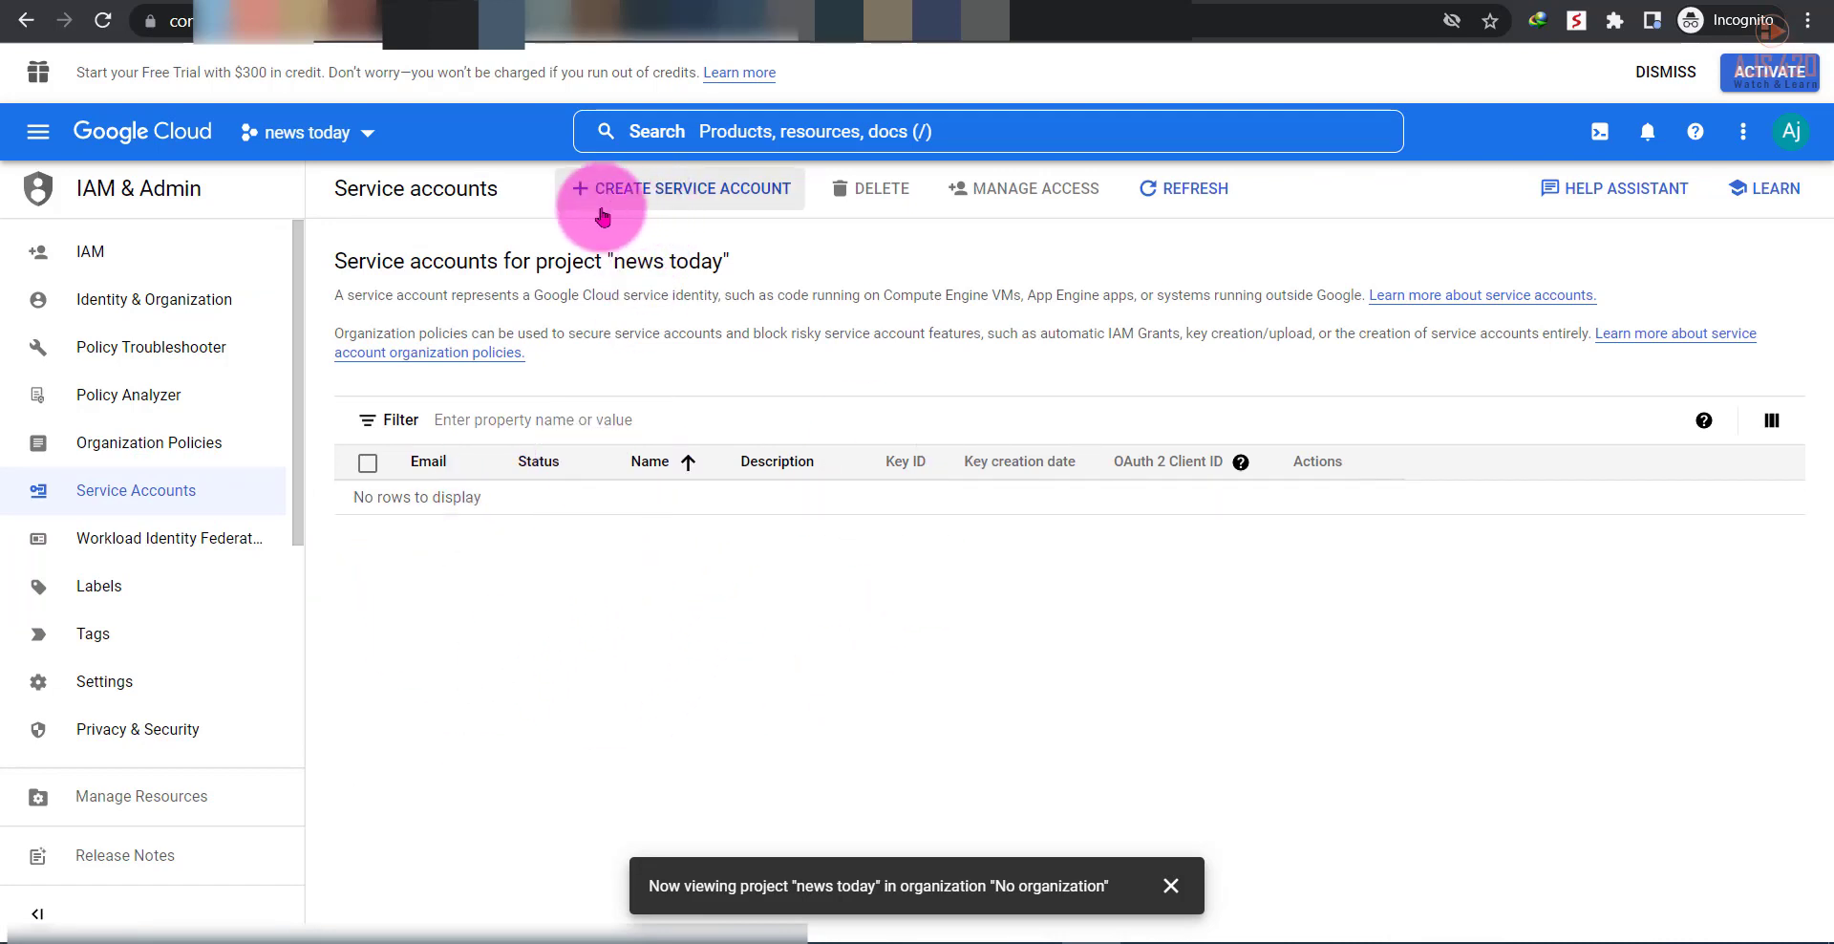
{"action": "left_click", "coordinate": [705, 189]}
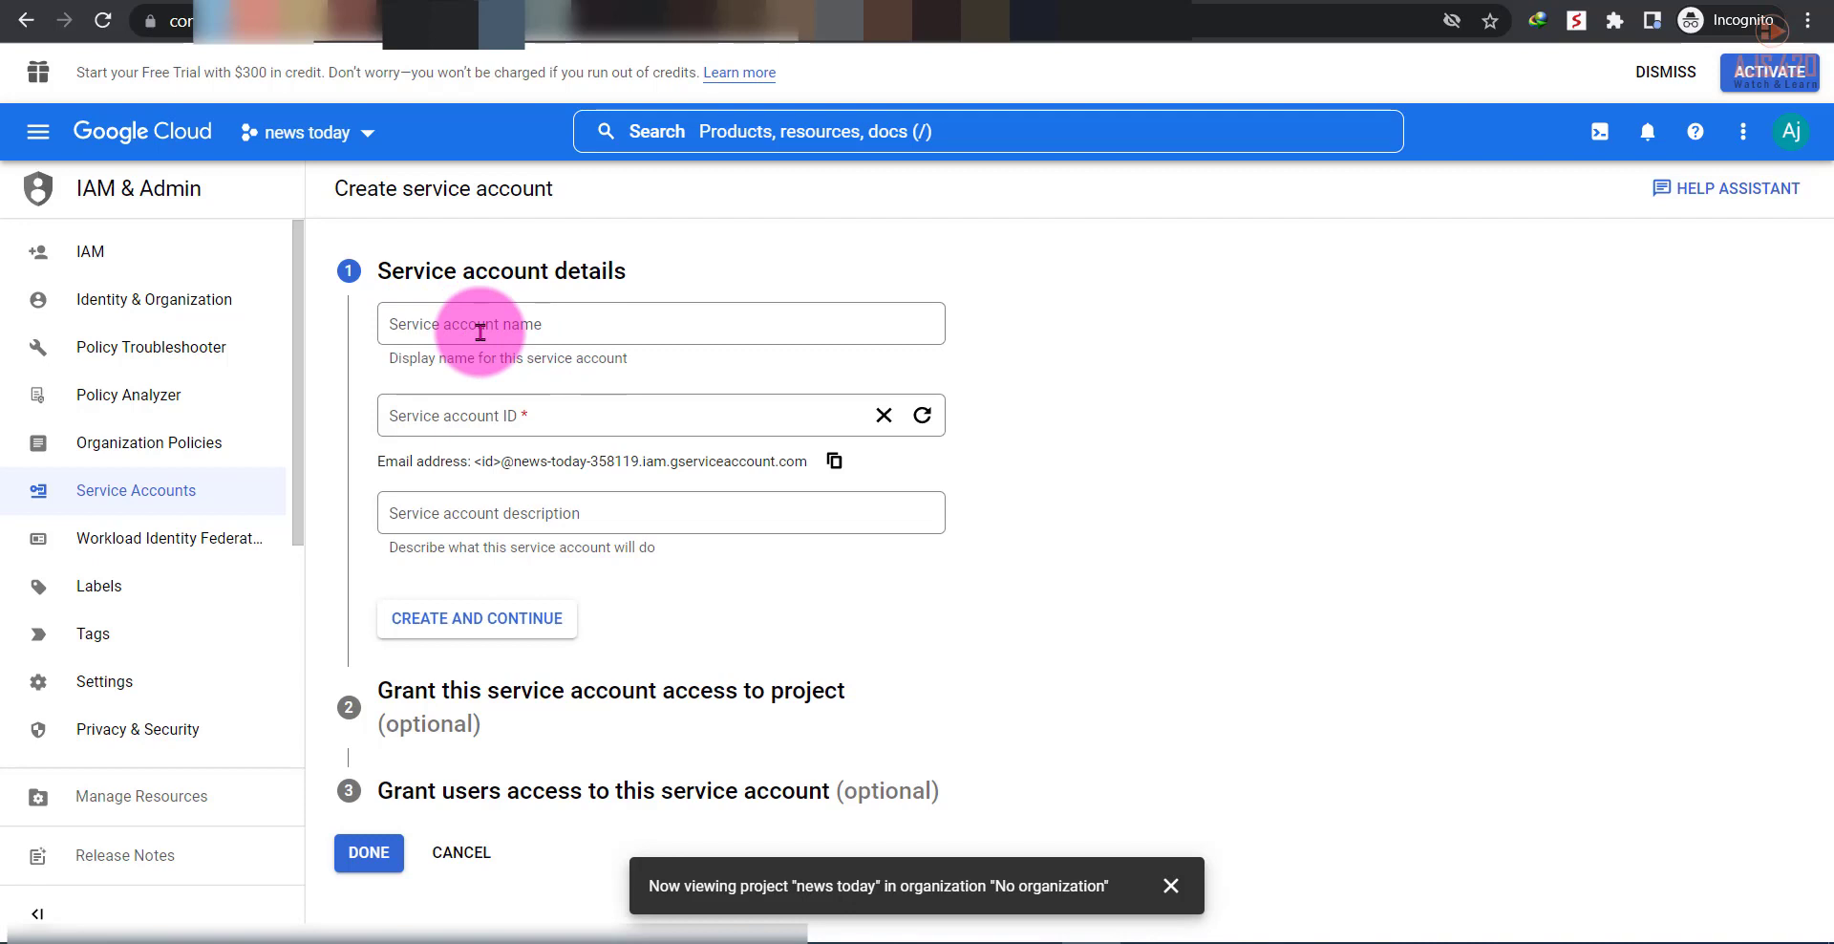
Create a service account named "News Today" with the ID news-today and the description "News Today Indexing"
{"action": "left_click", "coordinate": [480, 325]}
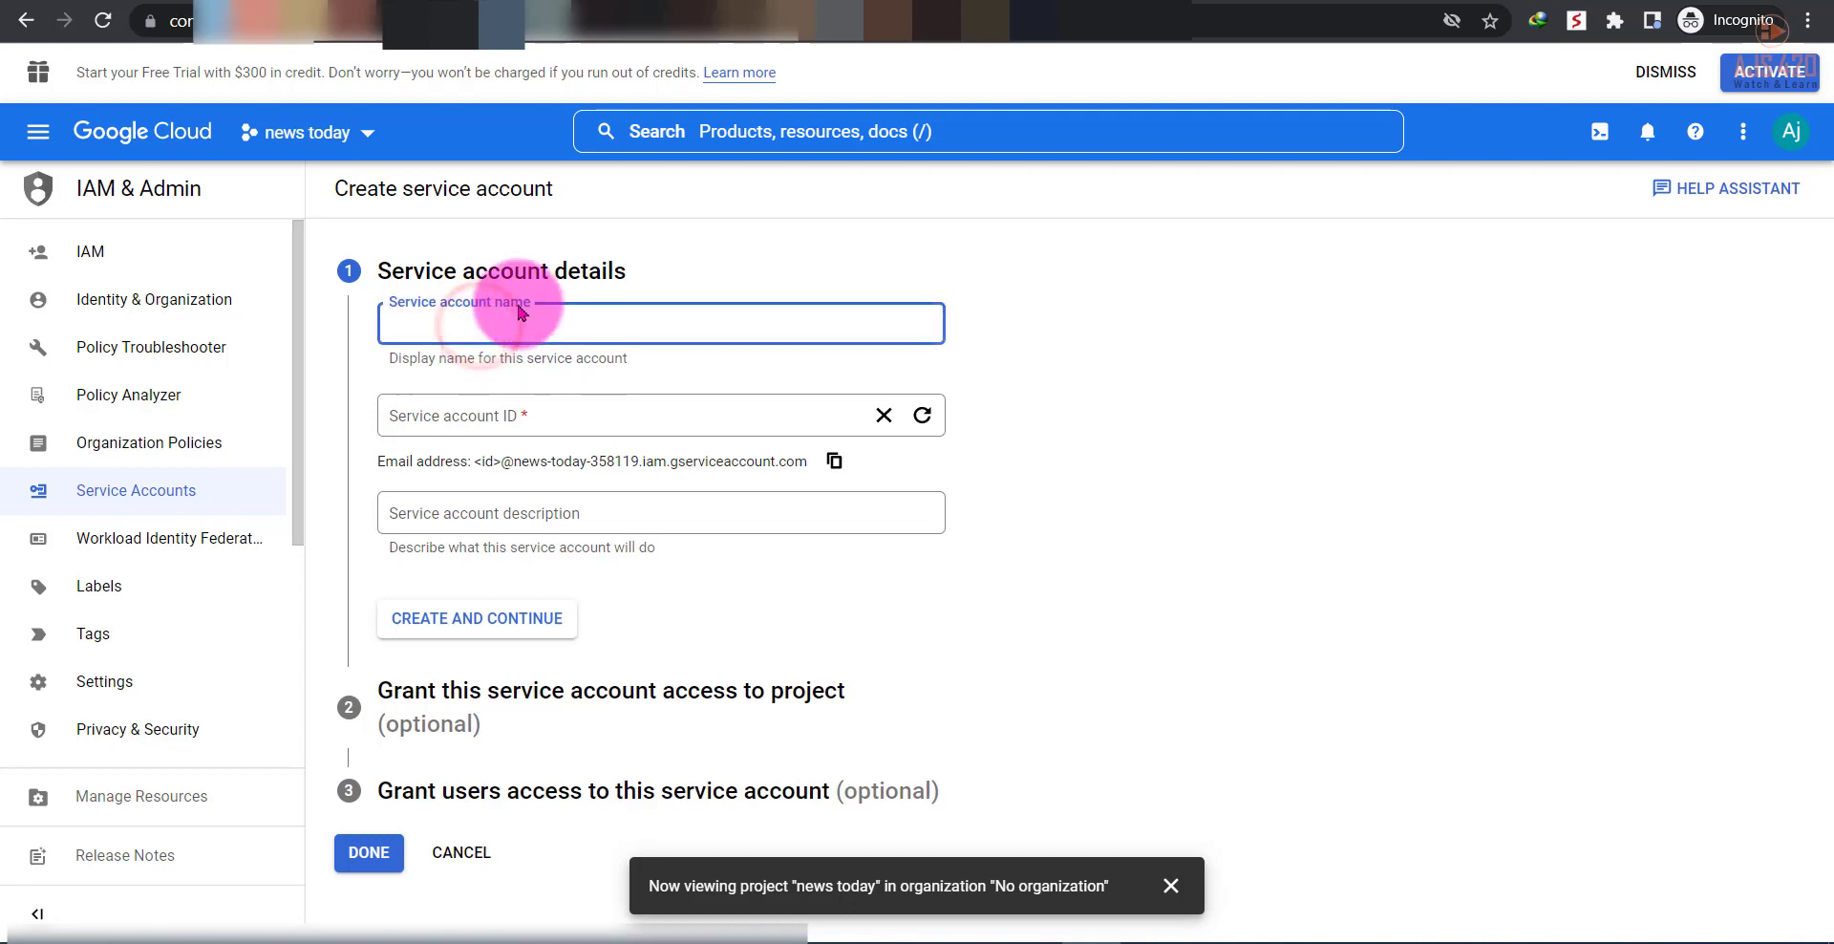
{"action": "type", "text": "News Today"}
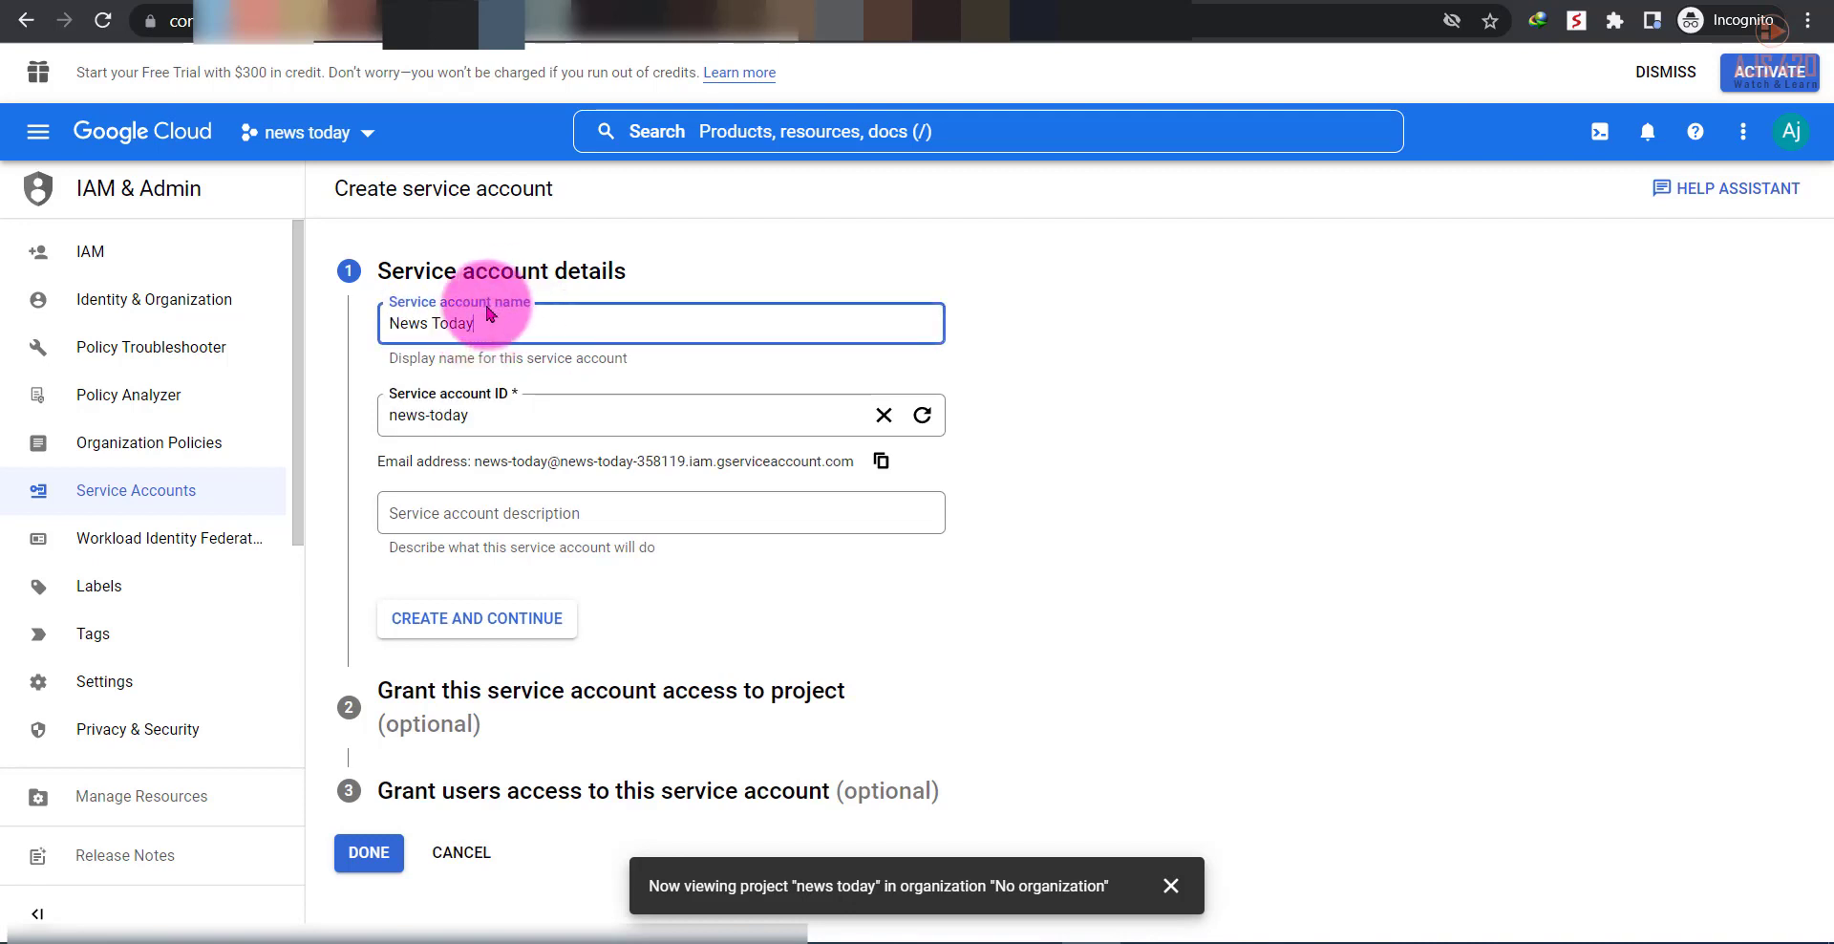
{"action": "left_click_drag", "start_coordinate": [389, 323], "coordinate": [471, 323]}
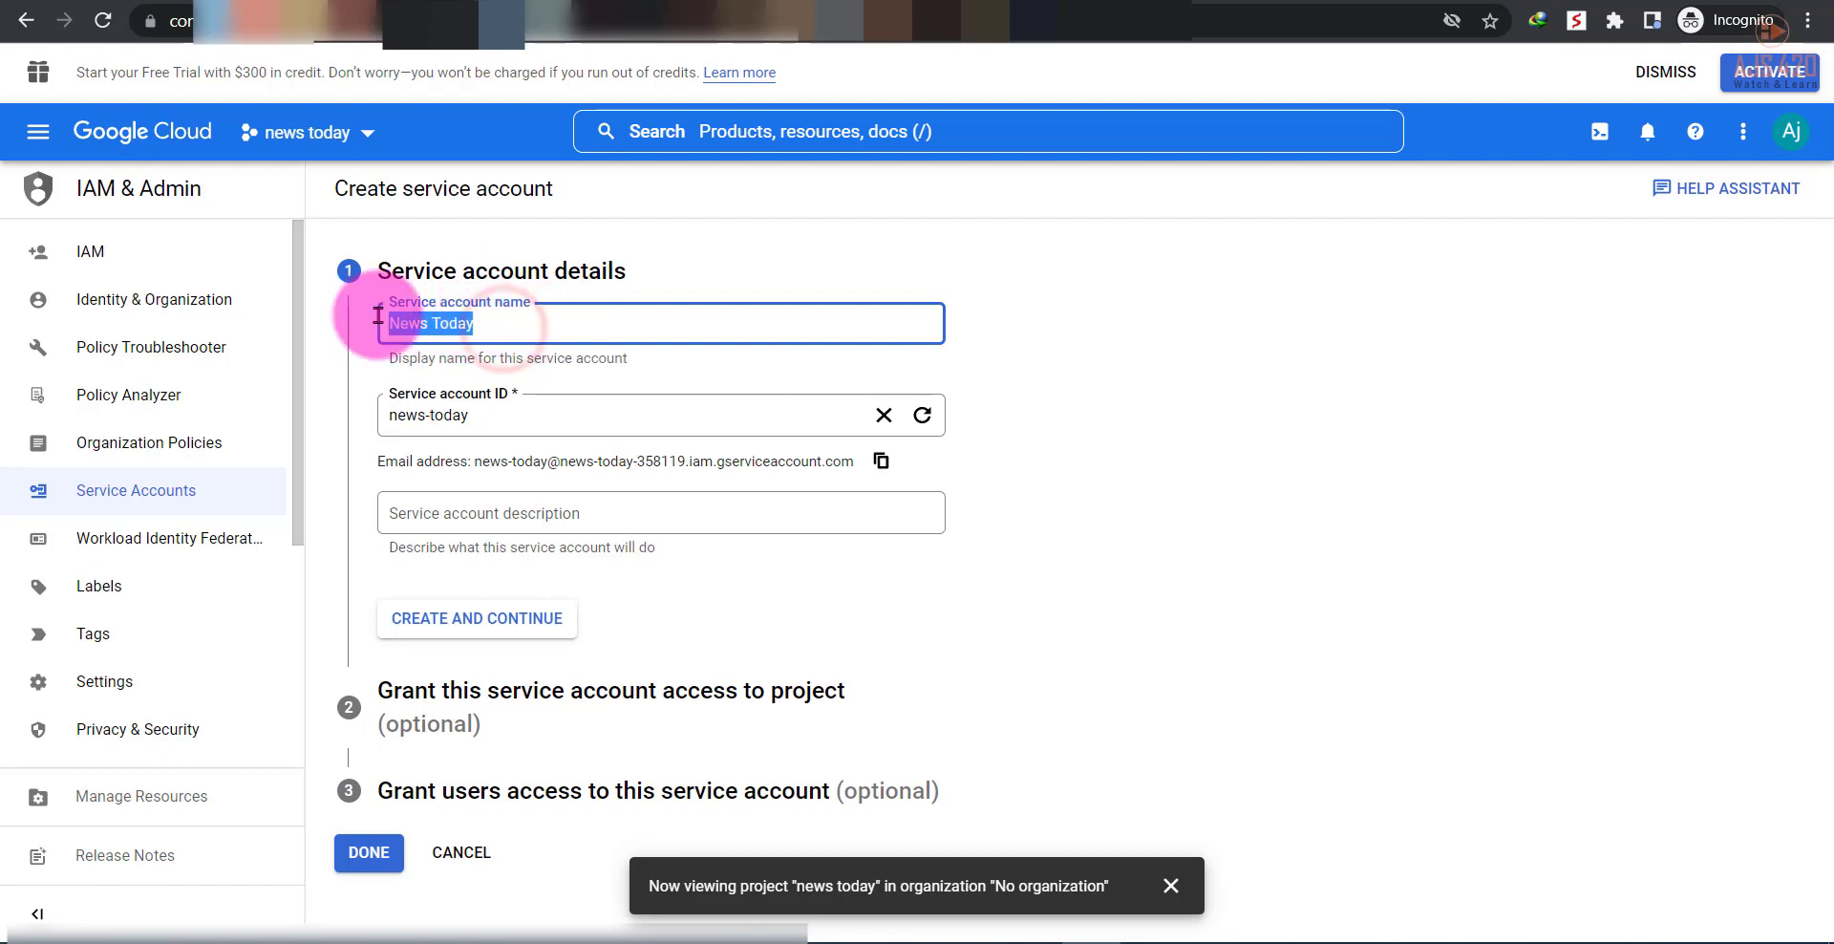
{"action": "left_click", "coordinate": [472, 323]}
{"action": "left_click", "coordinate": [491, 418]}
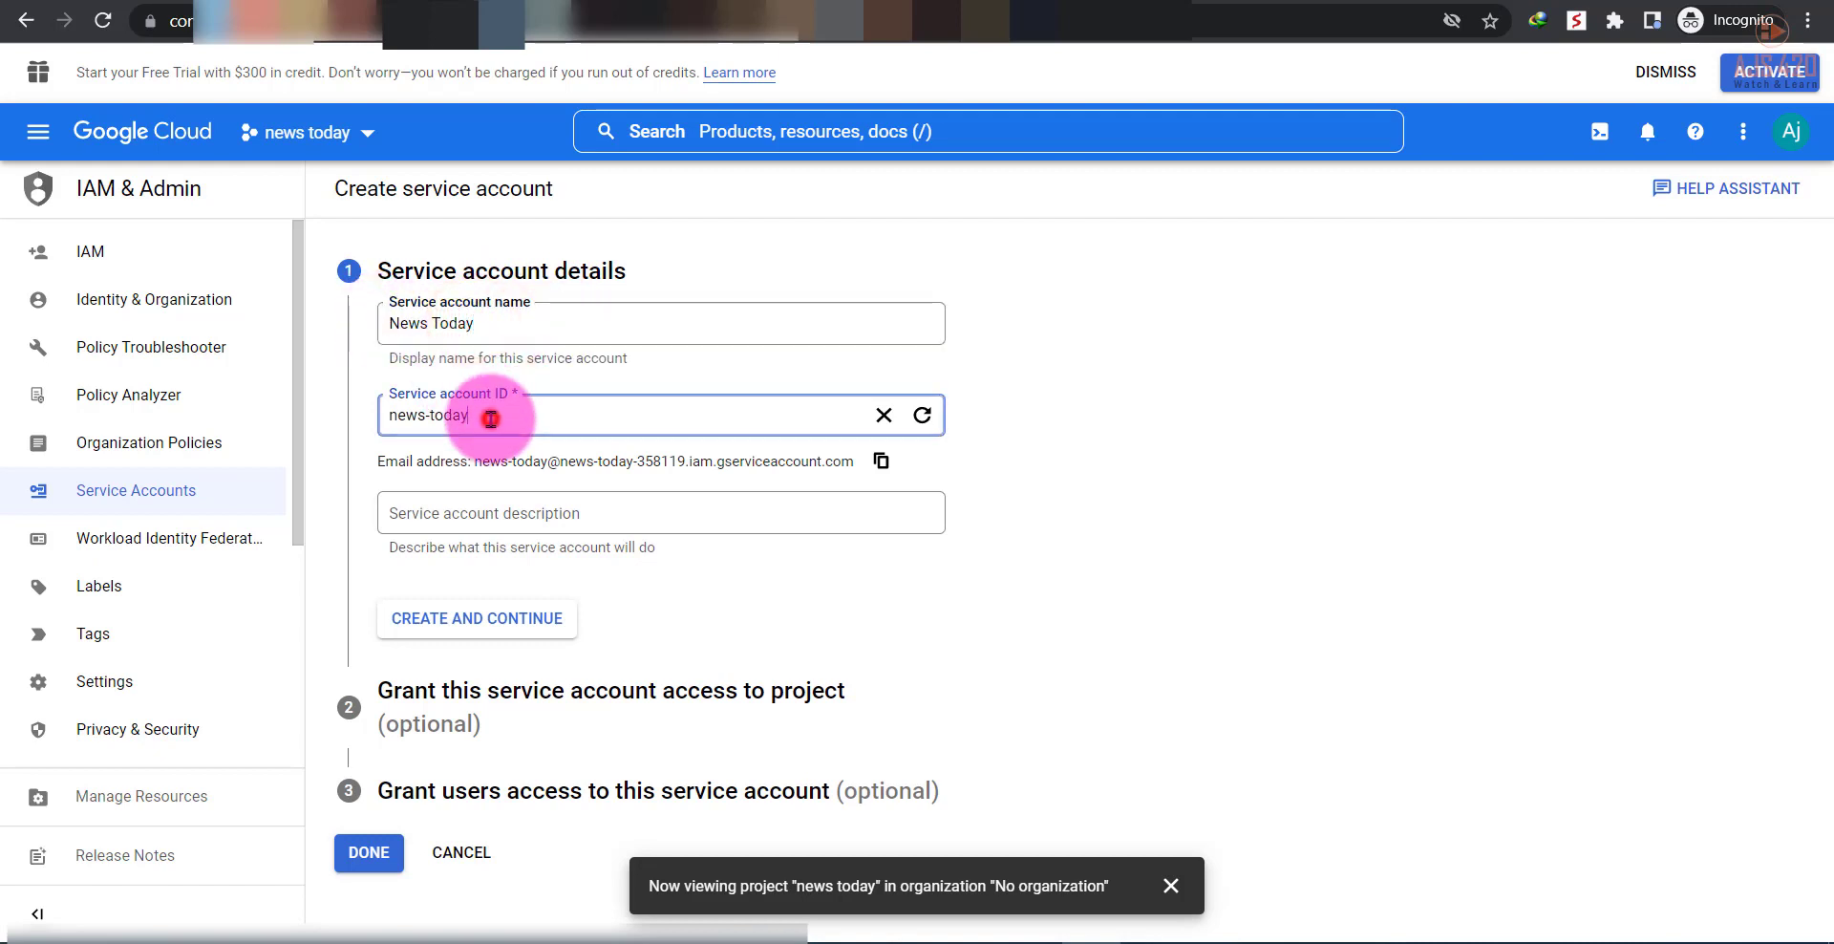
{"action": "left_click_drag", "start_coordinate": [483, 416], "coordinate": [418, 422]}
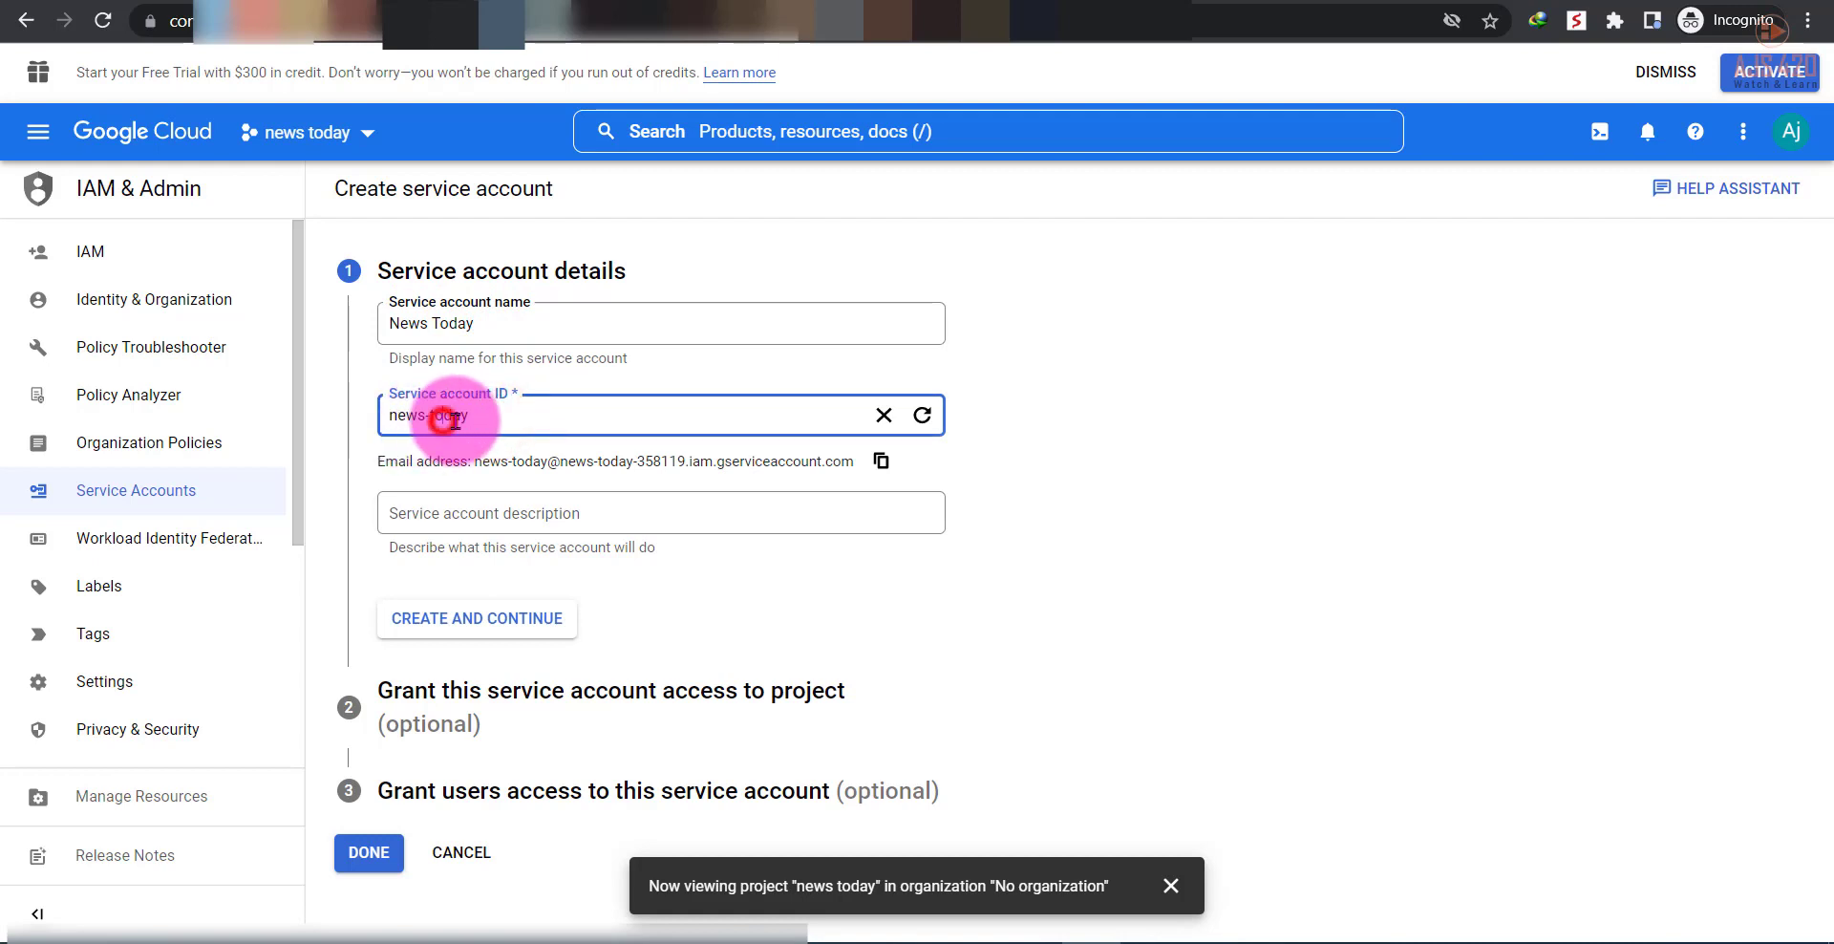
{"action": "left_click", "coordinate": [418, 512]}
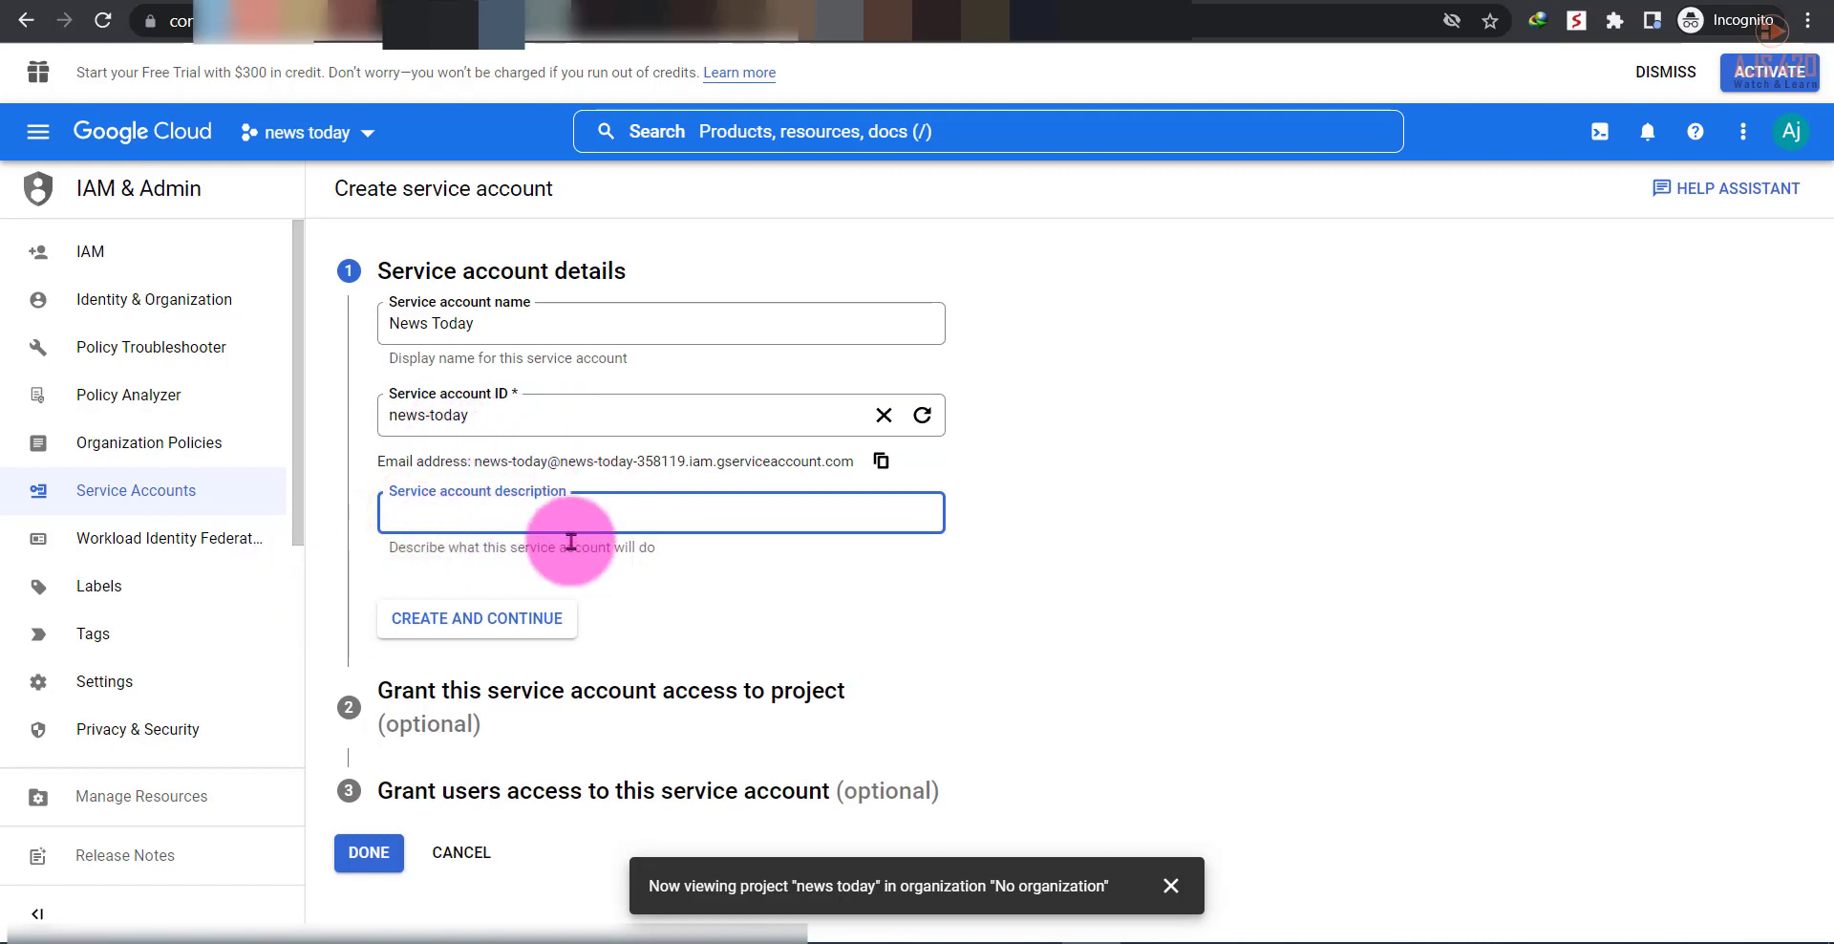
{"action": "type", "text": "News Today Indexing"}
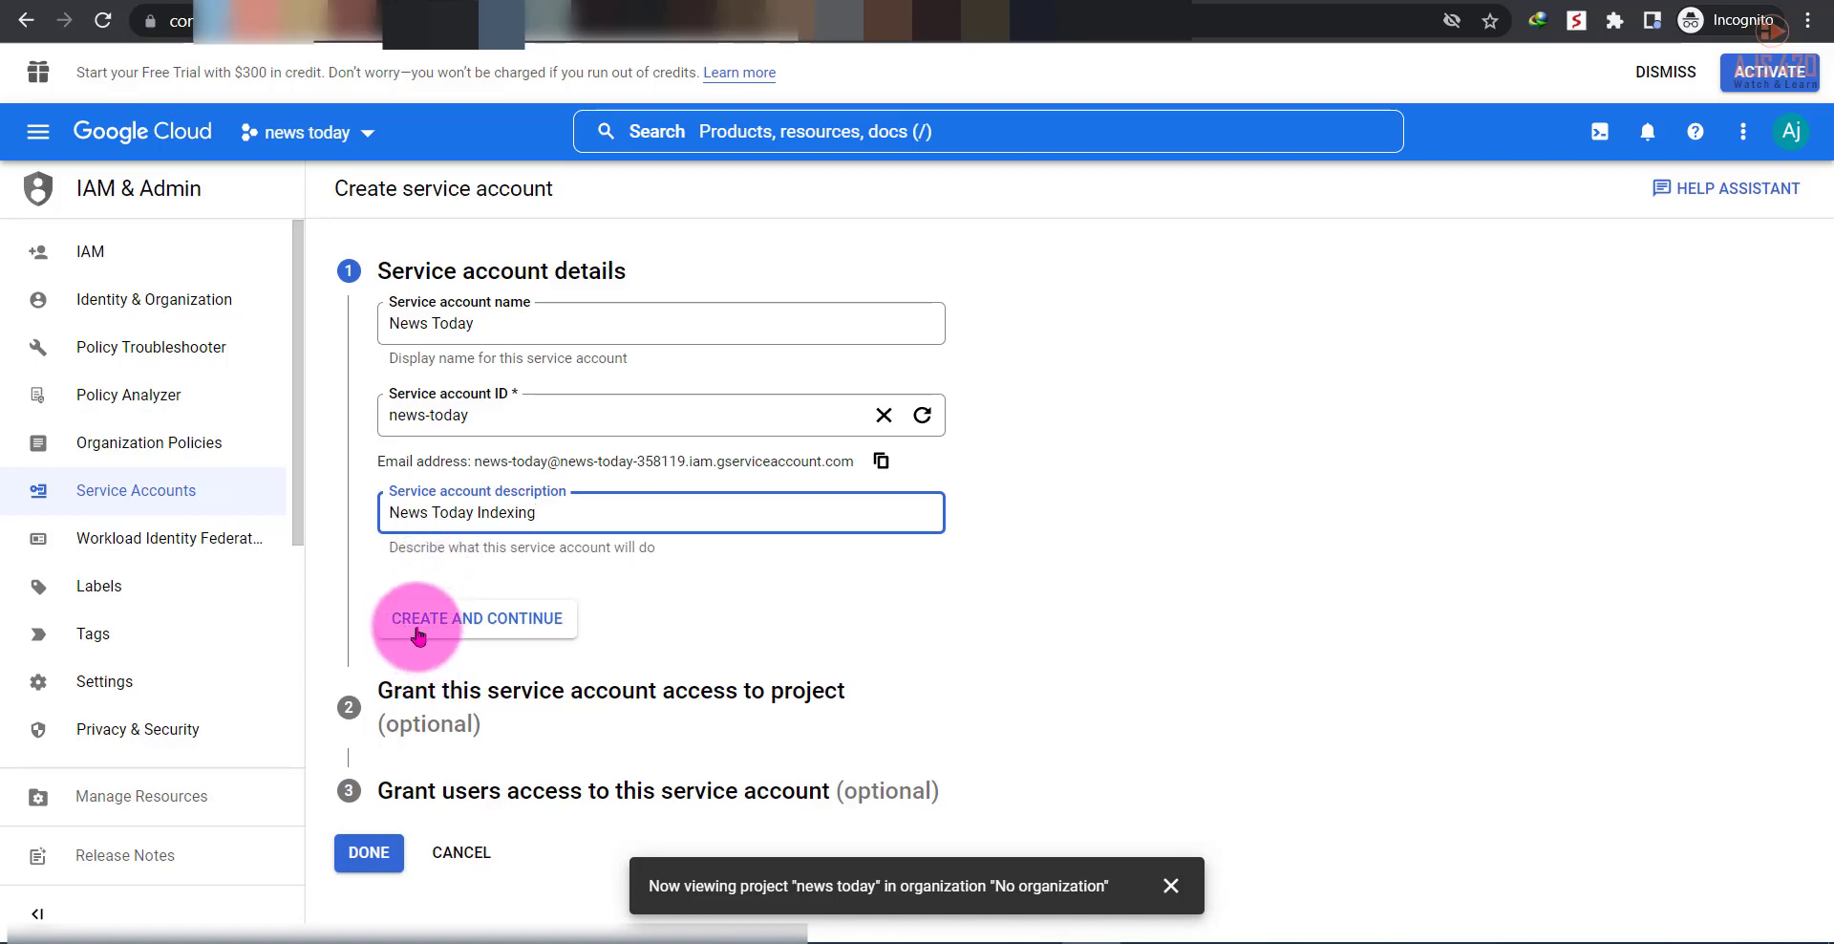
{"action": "left_click", "coordinate": [482, 625]}
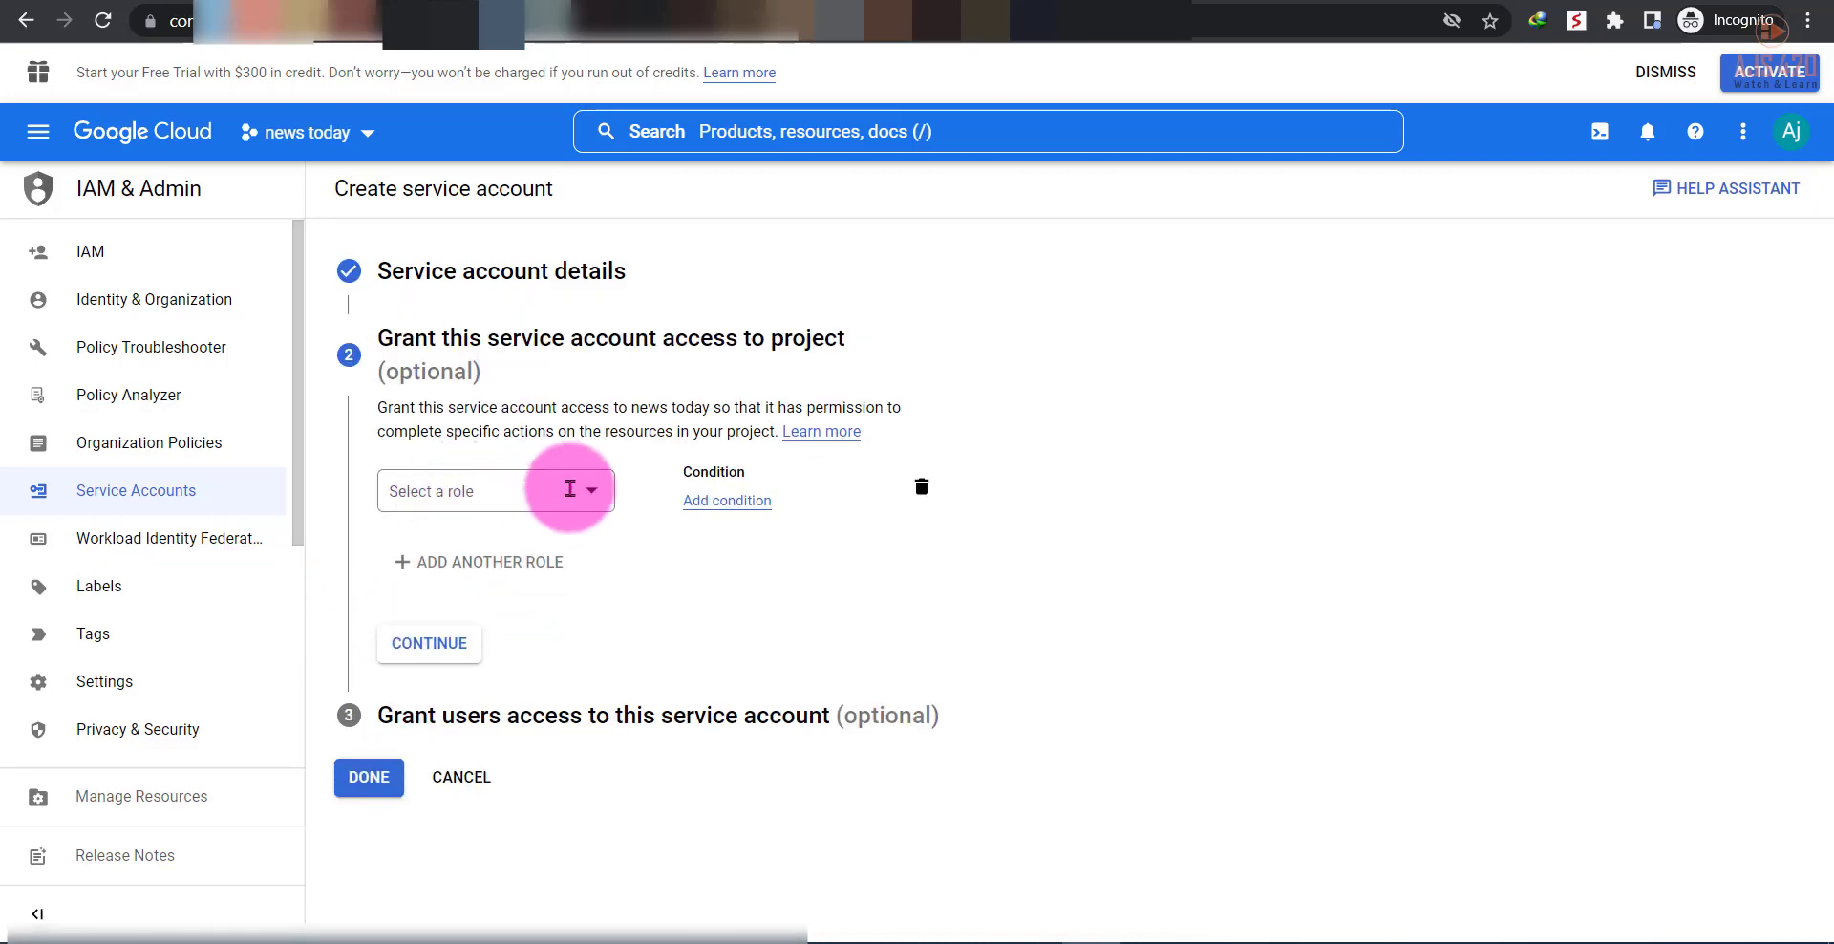
Grant the service account the Owner role on the project and finish its setup without granting any users access
{"action": "left_click", "coordinate": [580, 488]}
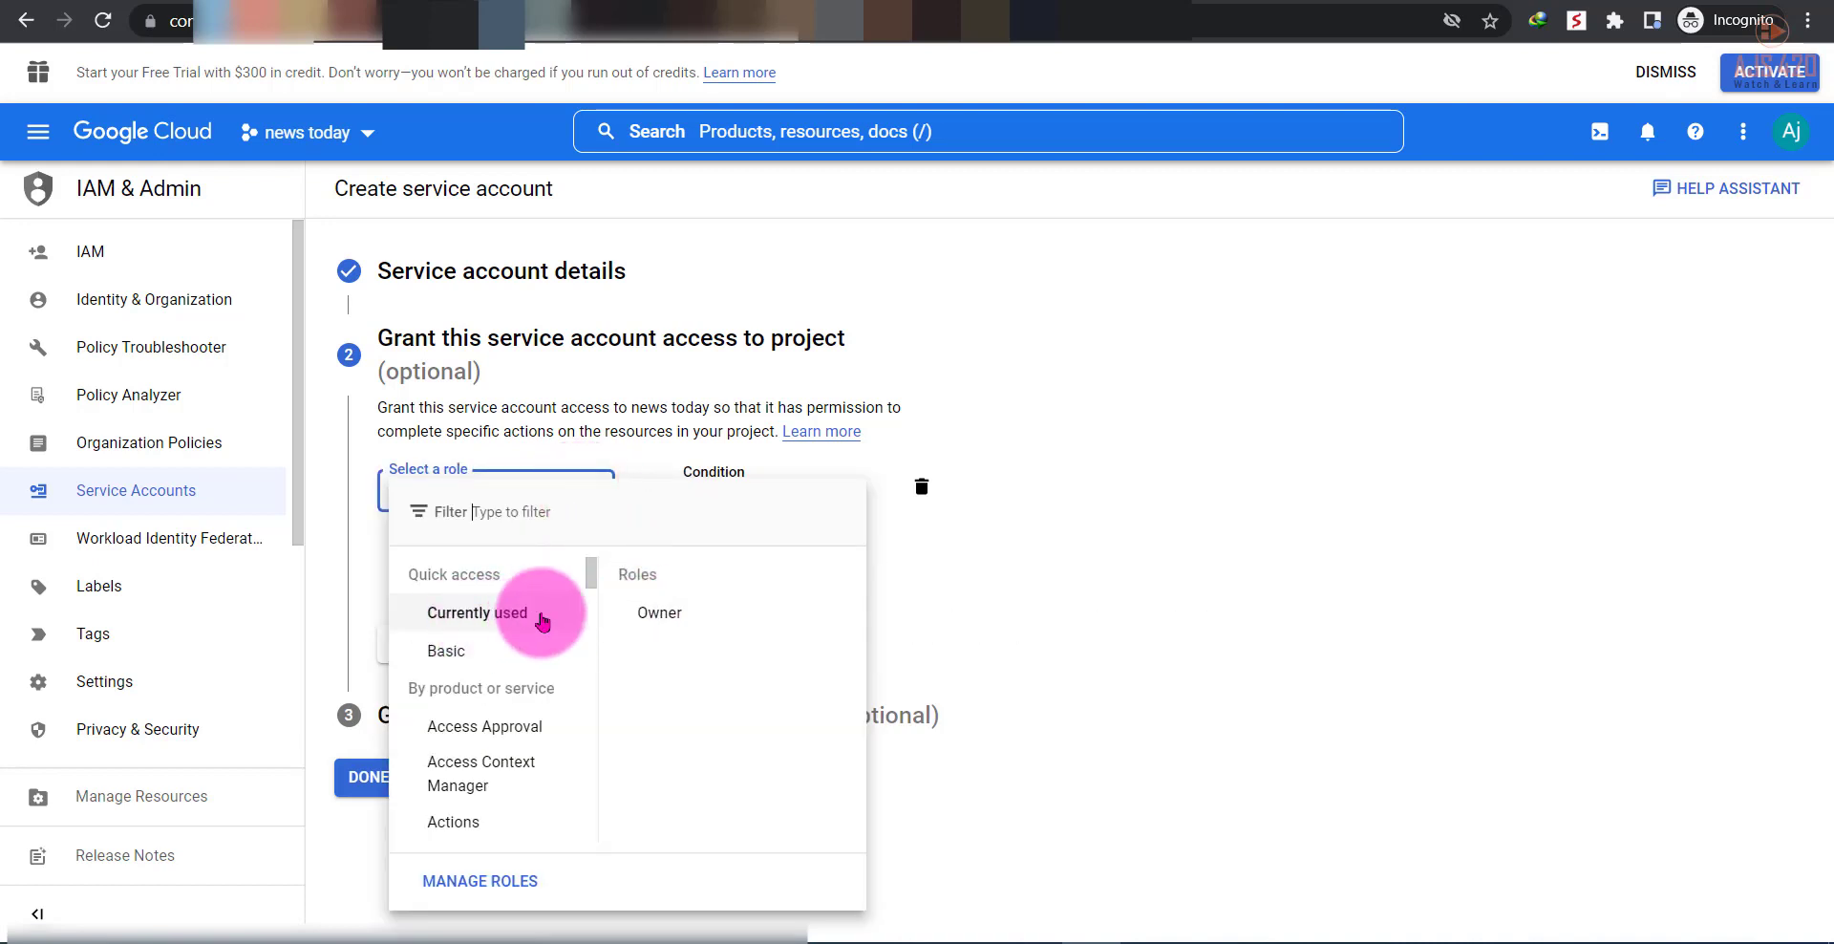
{"action": "mouse_move", "coordinate": [668, 614]}
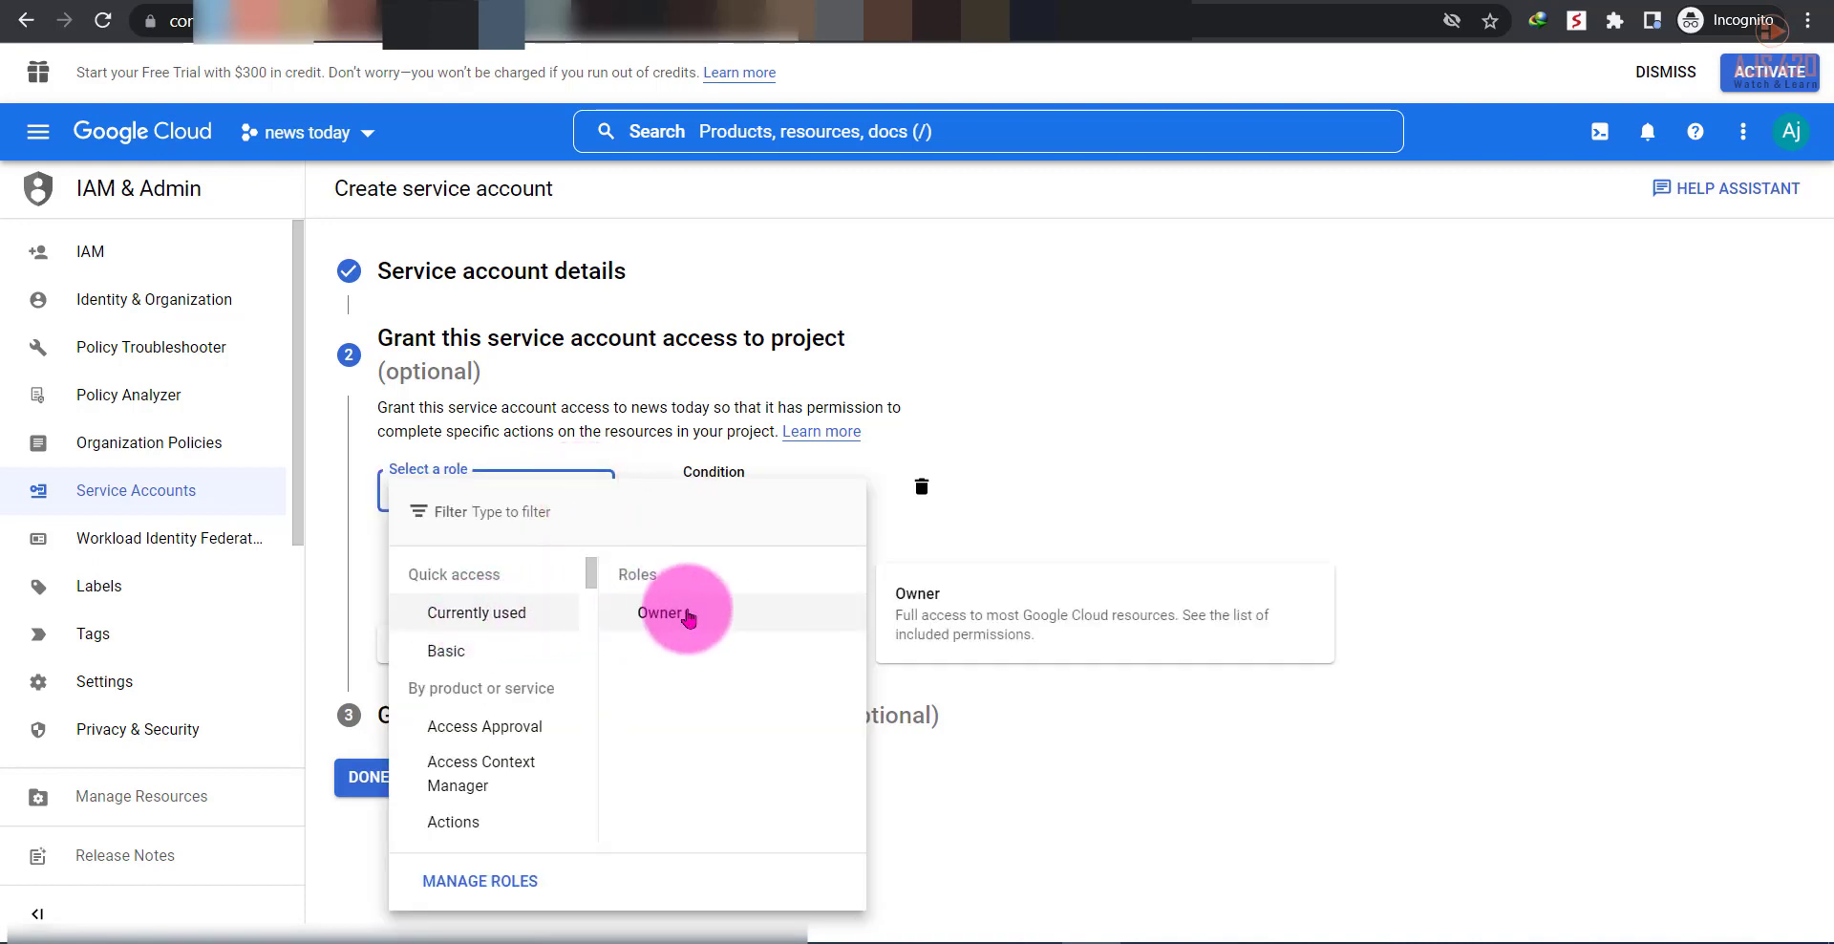
{"action": "left_click", "coordinate": [739, 625]}
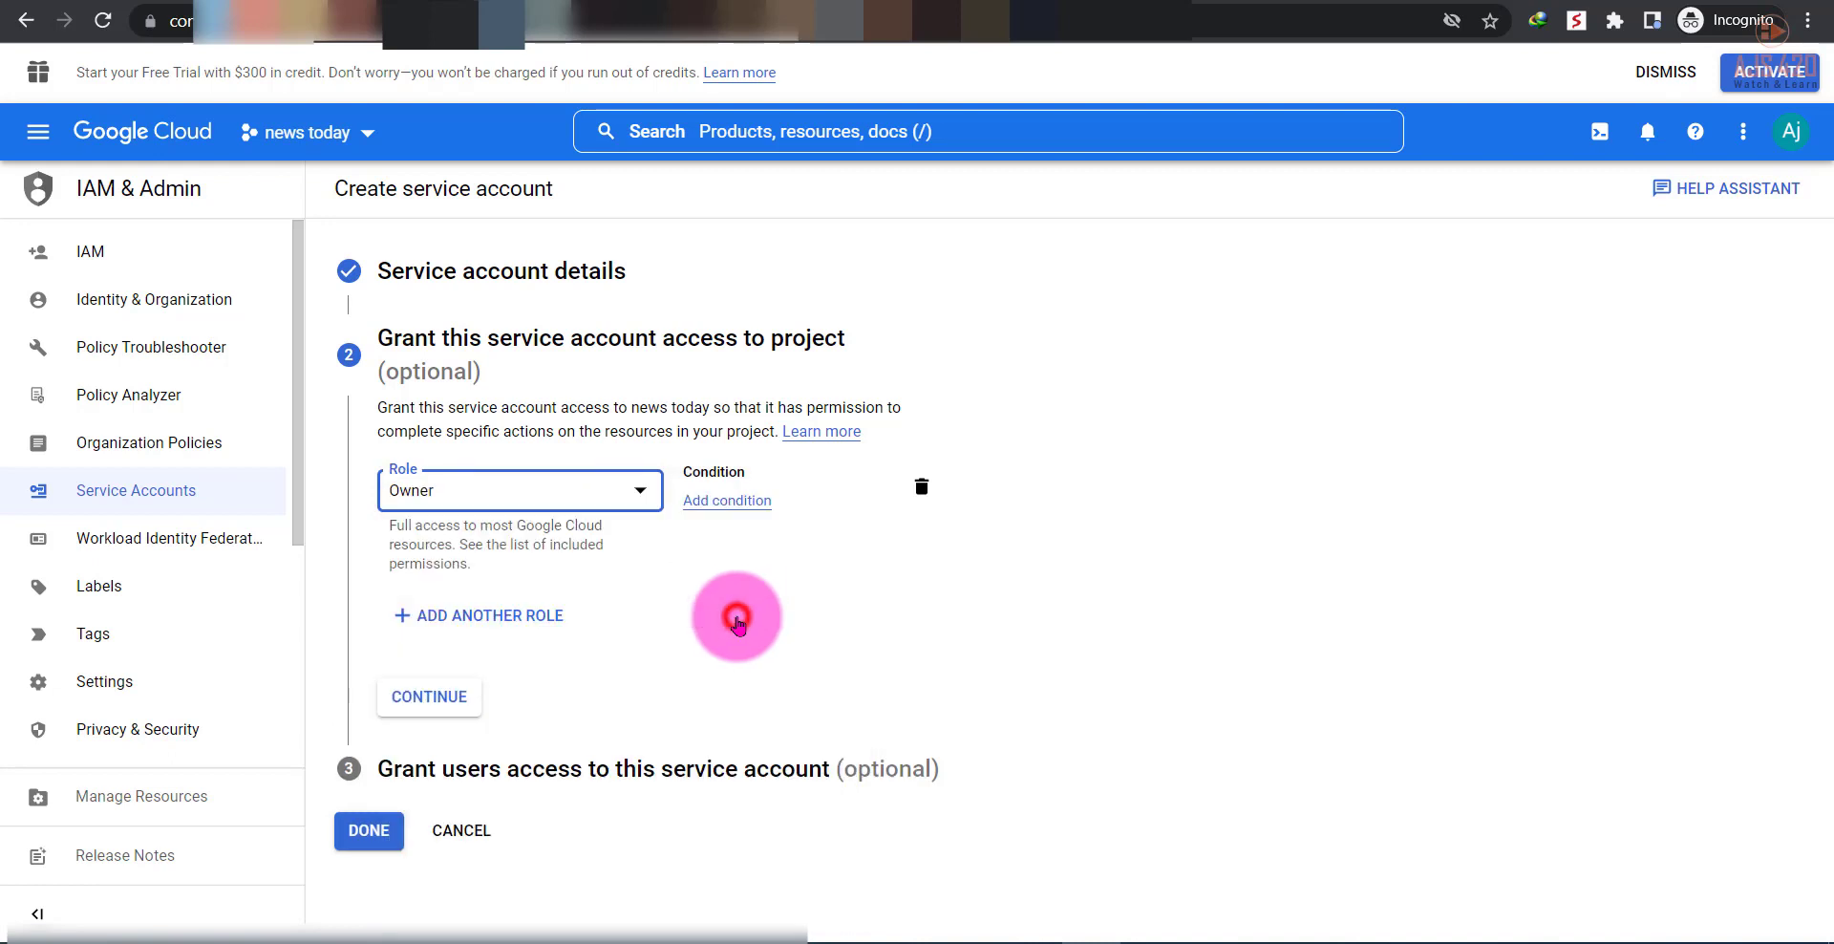
{"action": "left_click", "coordinate": [520, 497]}
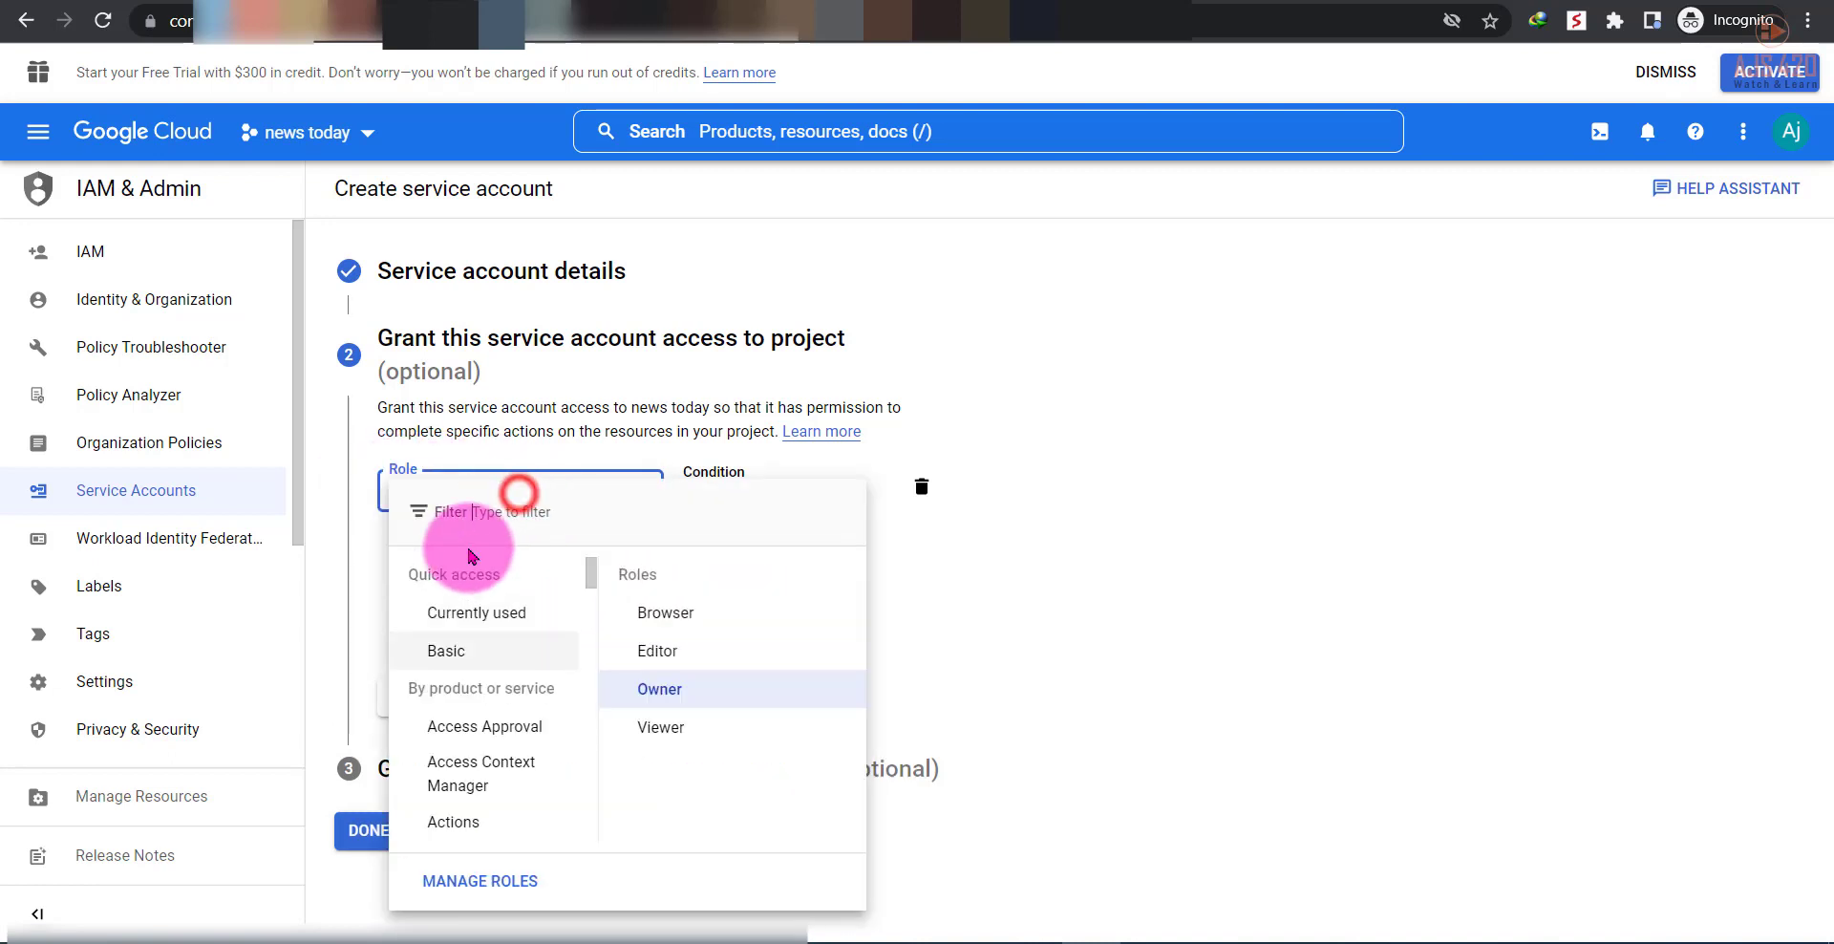
{"action": "left_click", "coordinate": [432, 609]}
{"action": "left_click", "coordinate": [706, 616]}
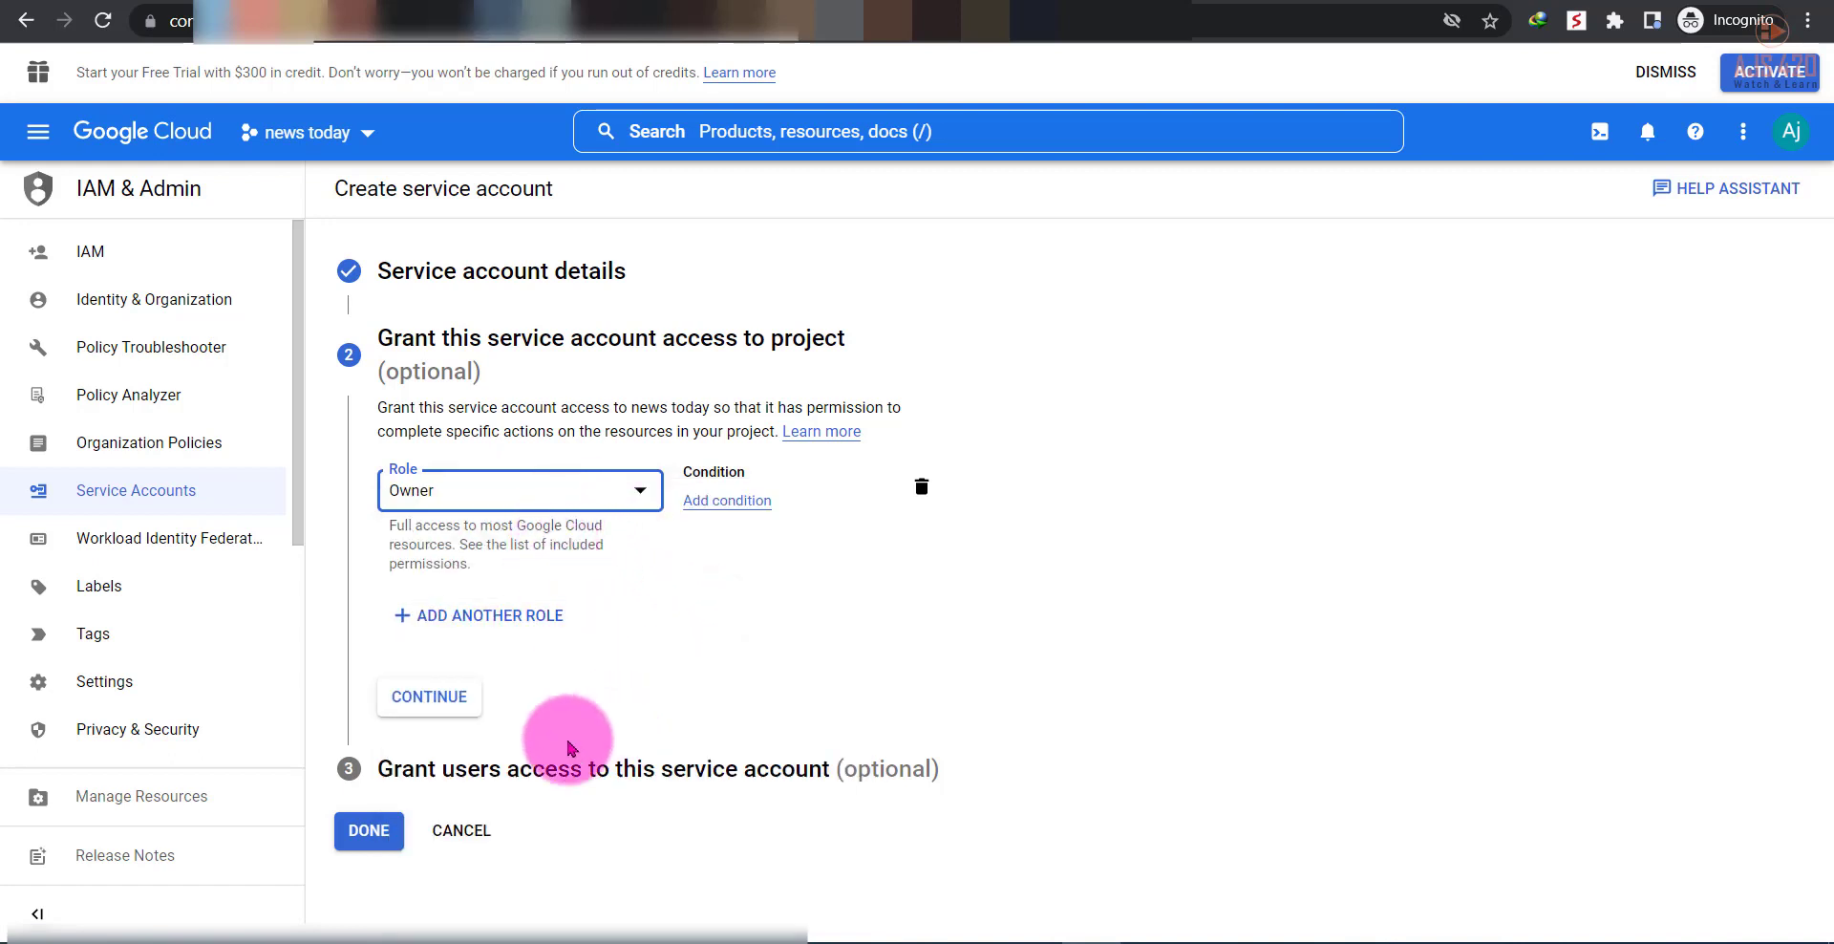
{"action": "left_click", "coordinate": [477, 702]}
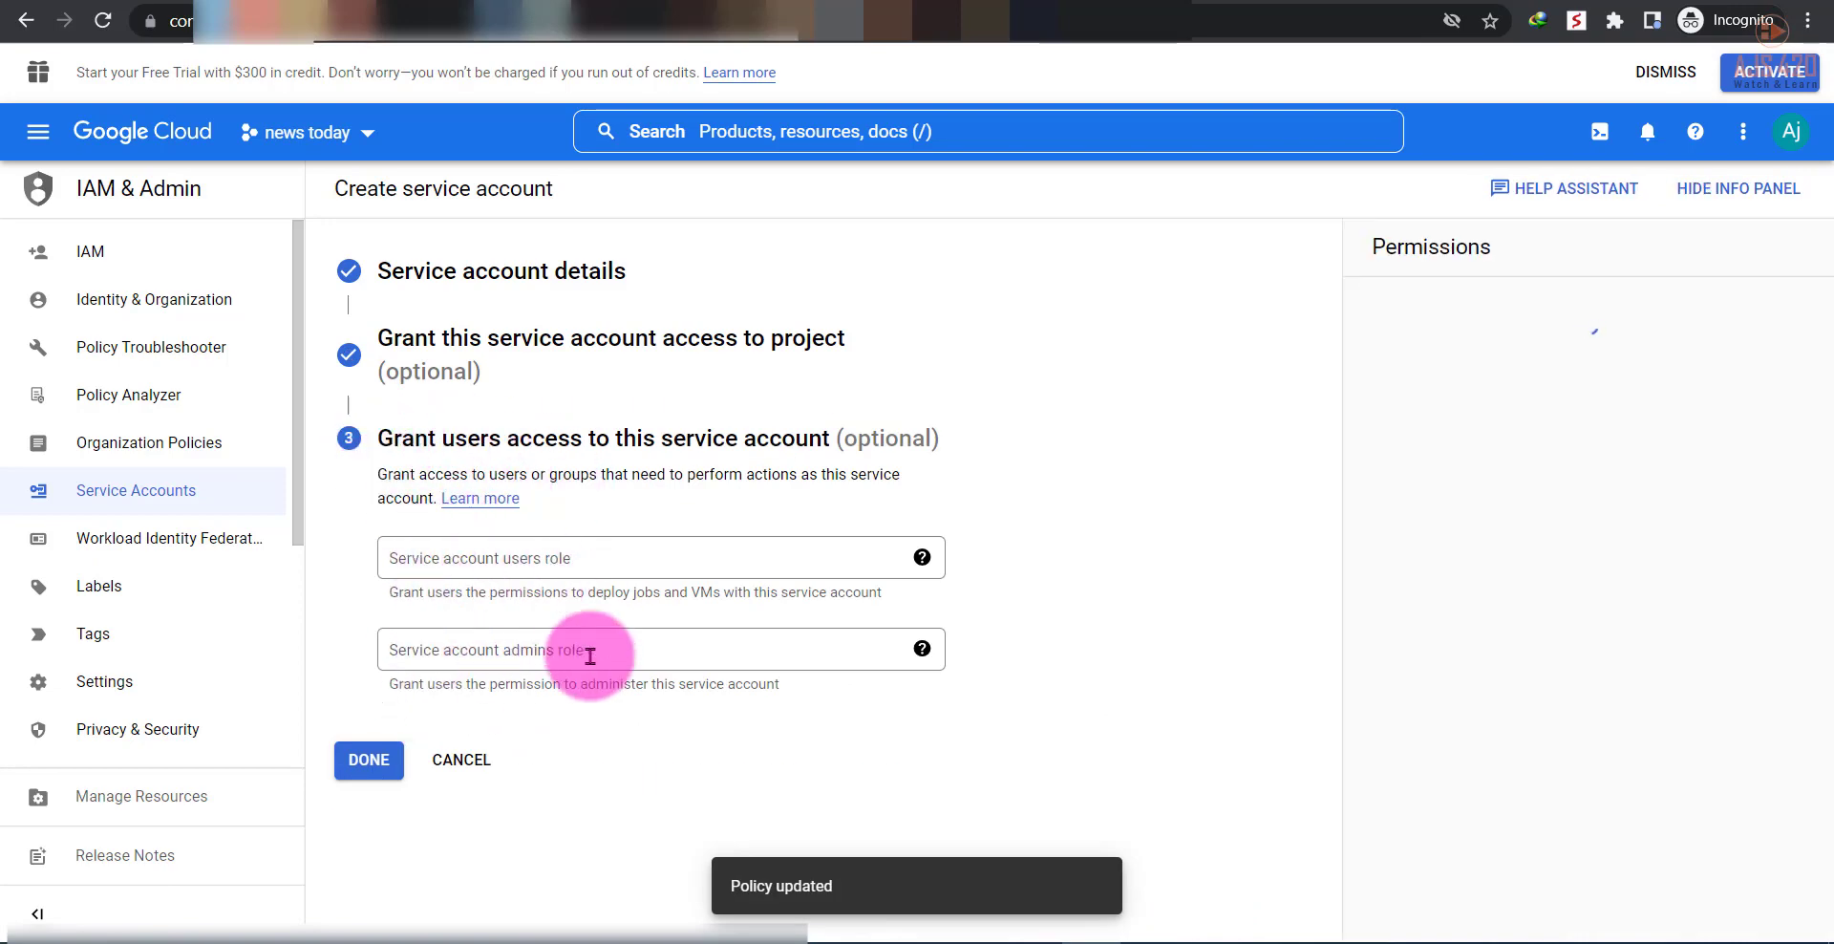
{"action": "left_click", "coordinate": [366, 761]}
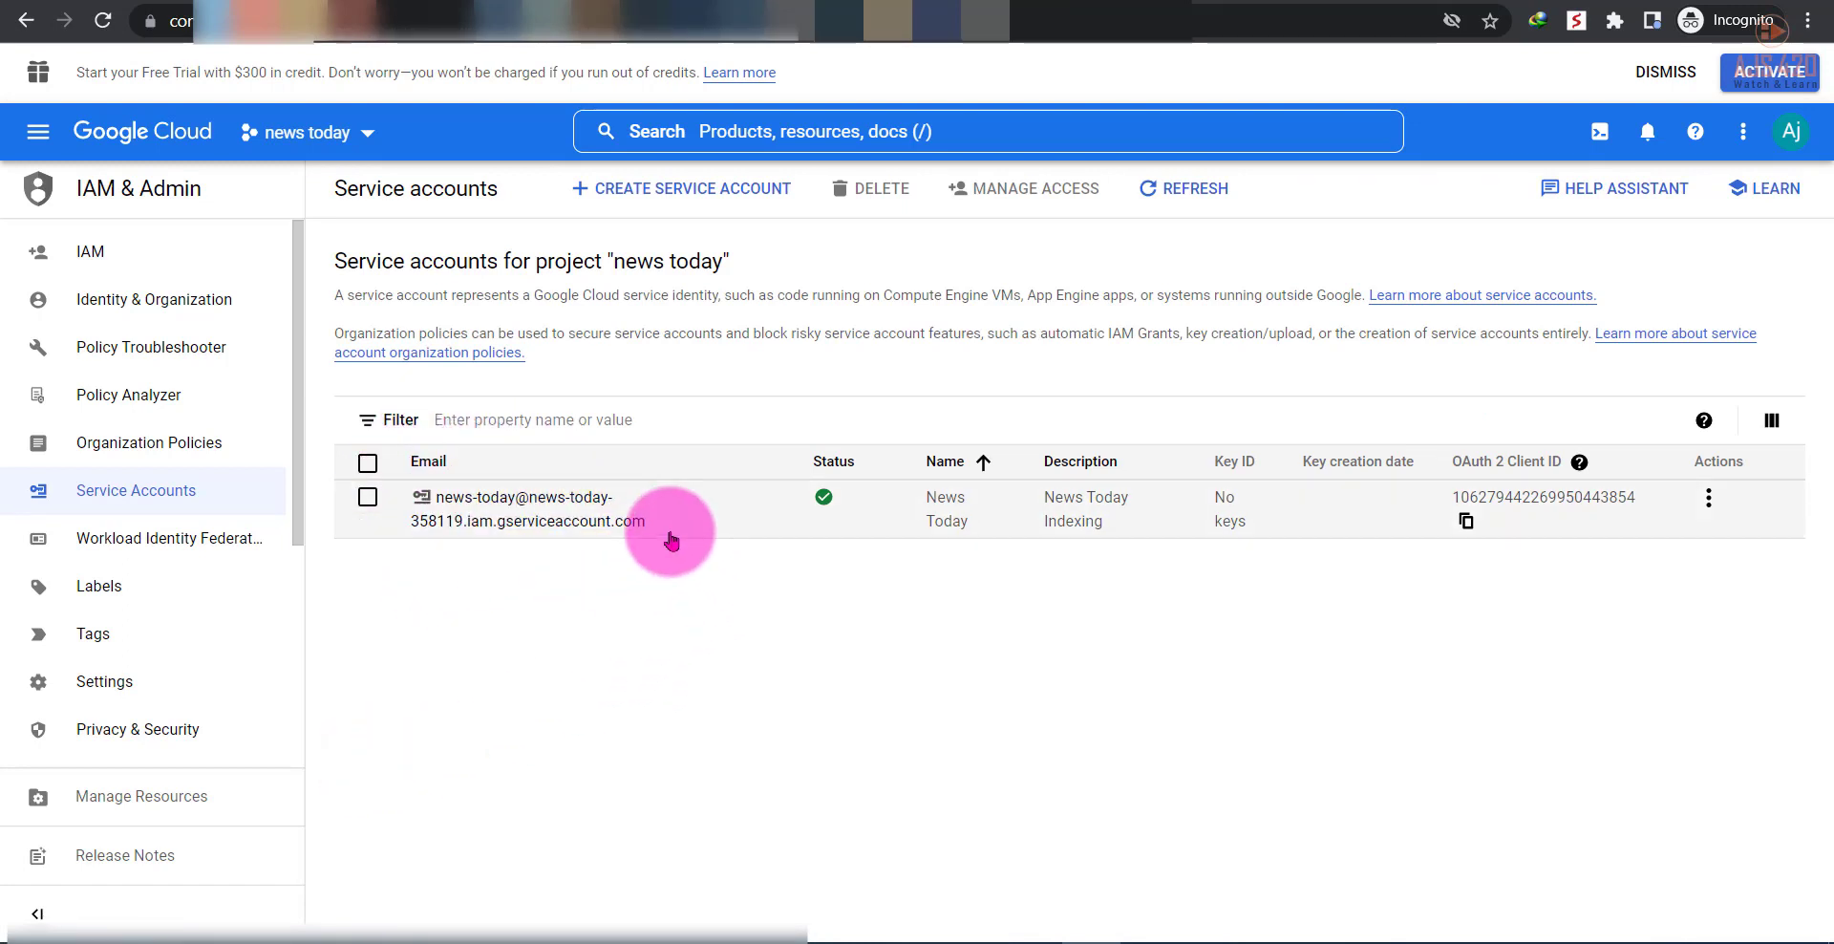
Copy the new service account's email address into the Web Stories document in Google Docs, replacing all of its existing content
{"action": "left_click_drag", "start_coordinate": [669, 539], "coordinate": [525, 531]}
{"action": "key", "text": "ctrl+c"}
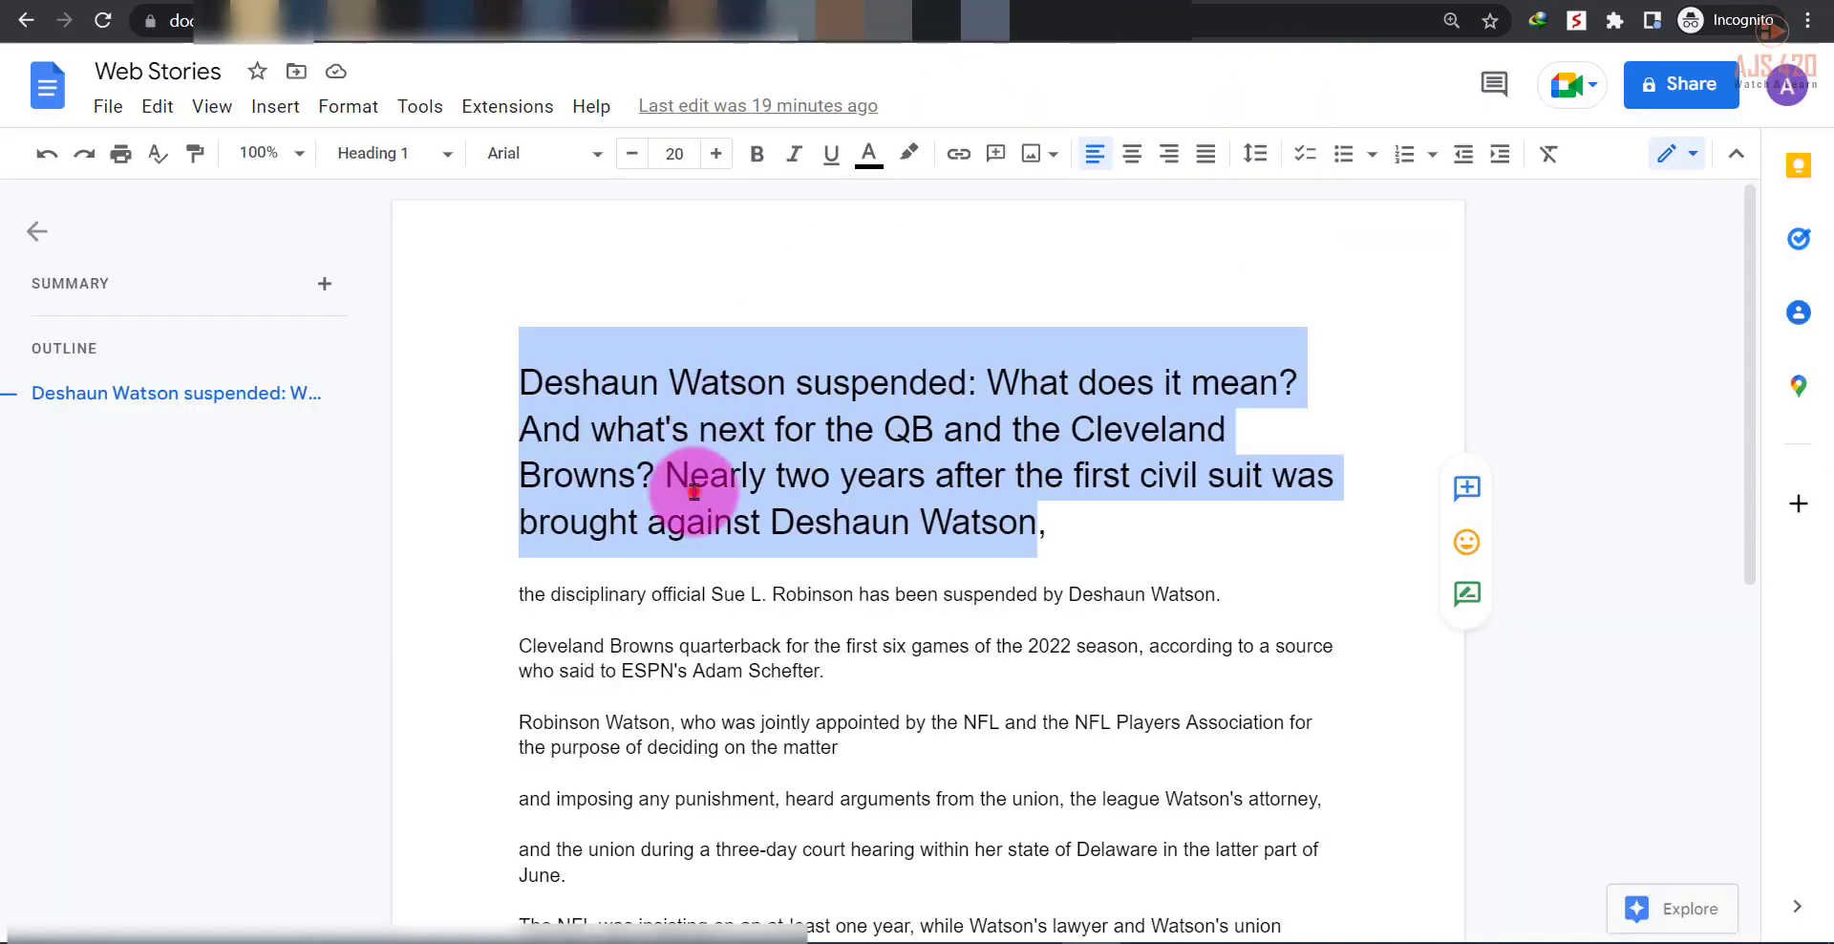
{"action": "left_click", "coordinate": [694, 489]}
{"action": "key", "text": "ctrl+a"}
{"action": "key", "text": "ctrl+v"}
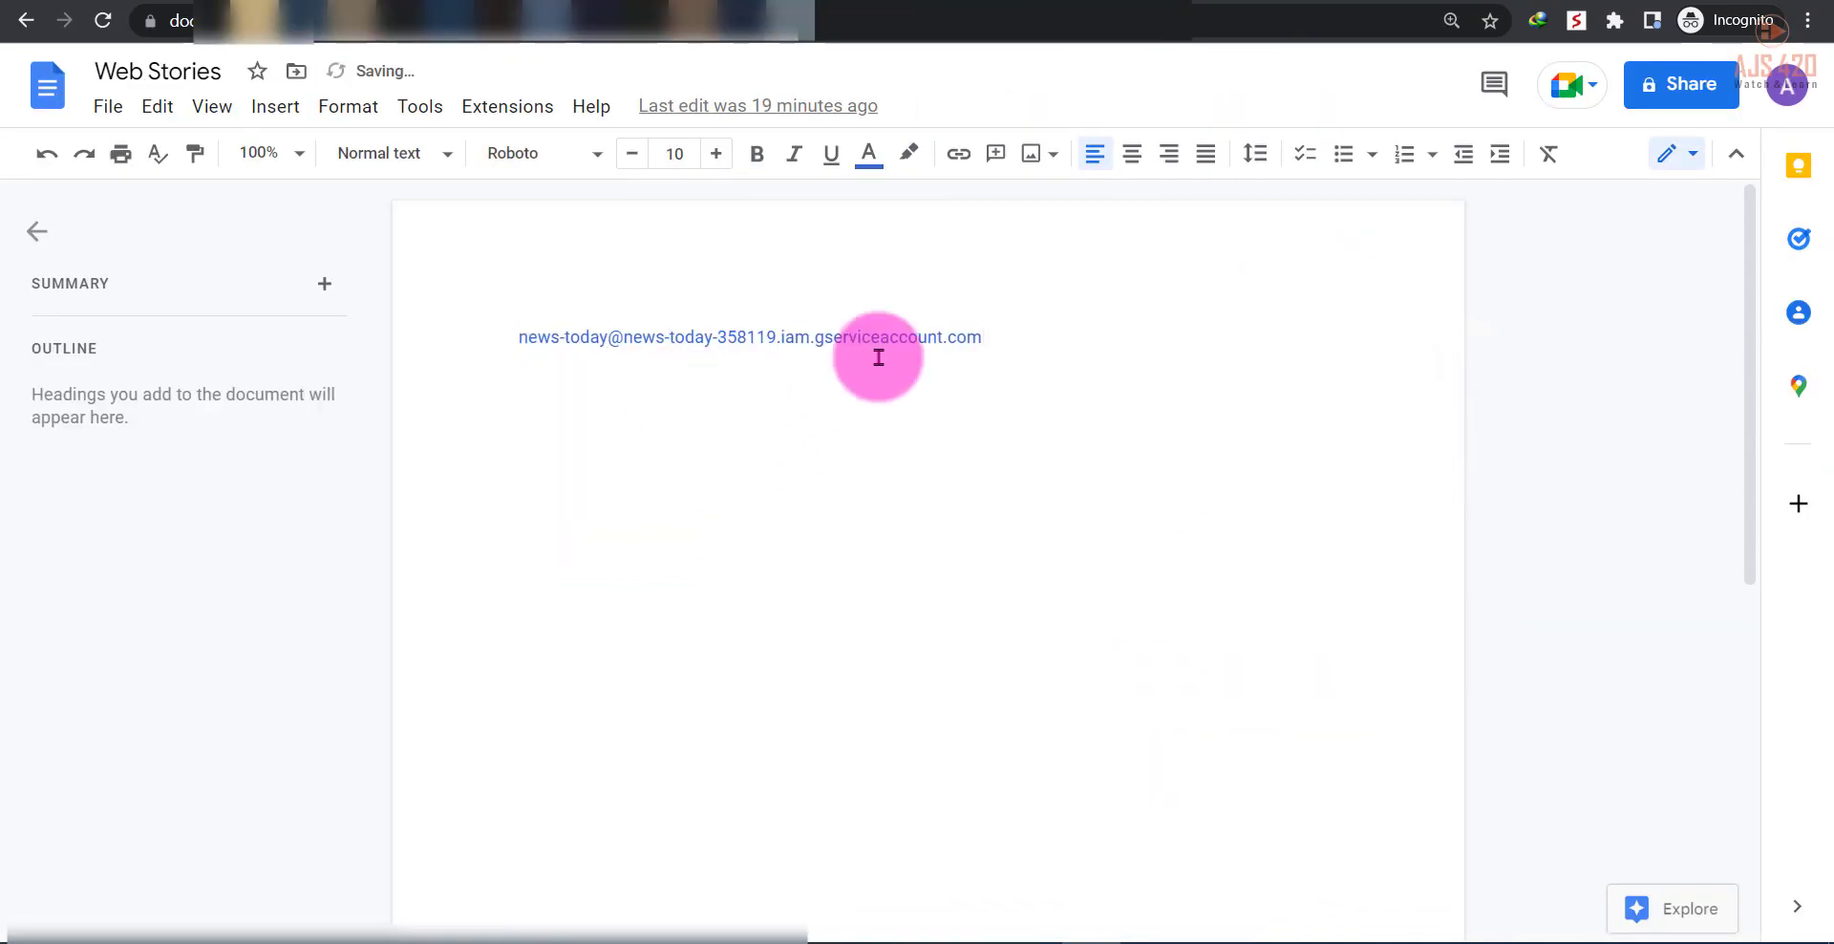
{"action": "left_click_drag", "start_coordinate": [991, 342], "coordinate": [478, 335]}
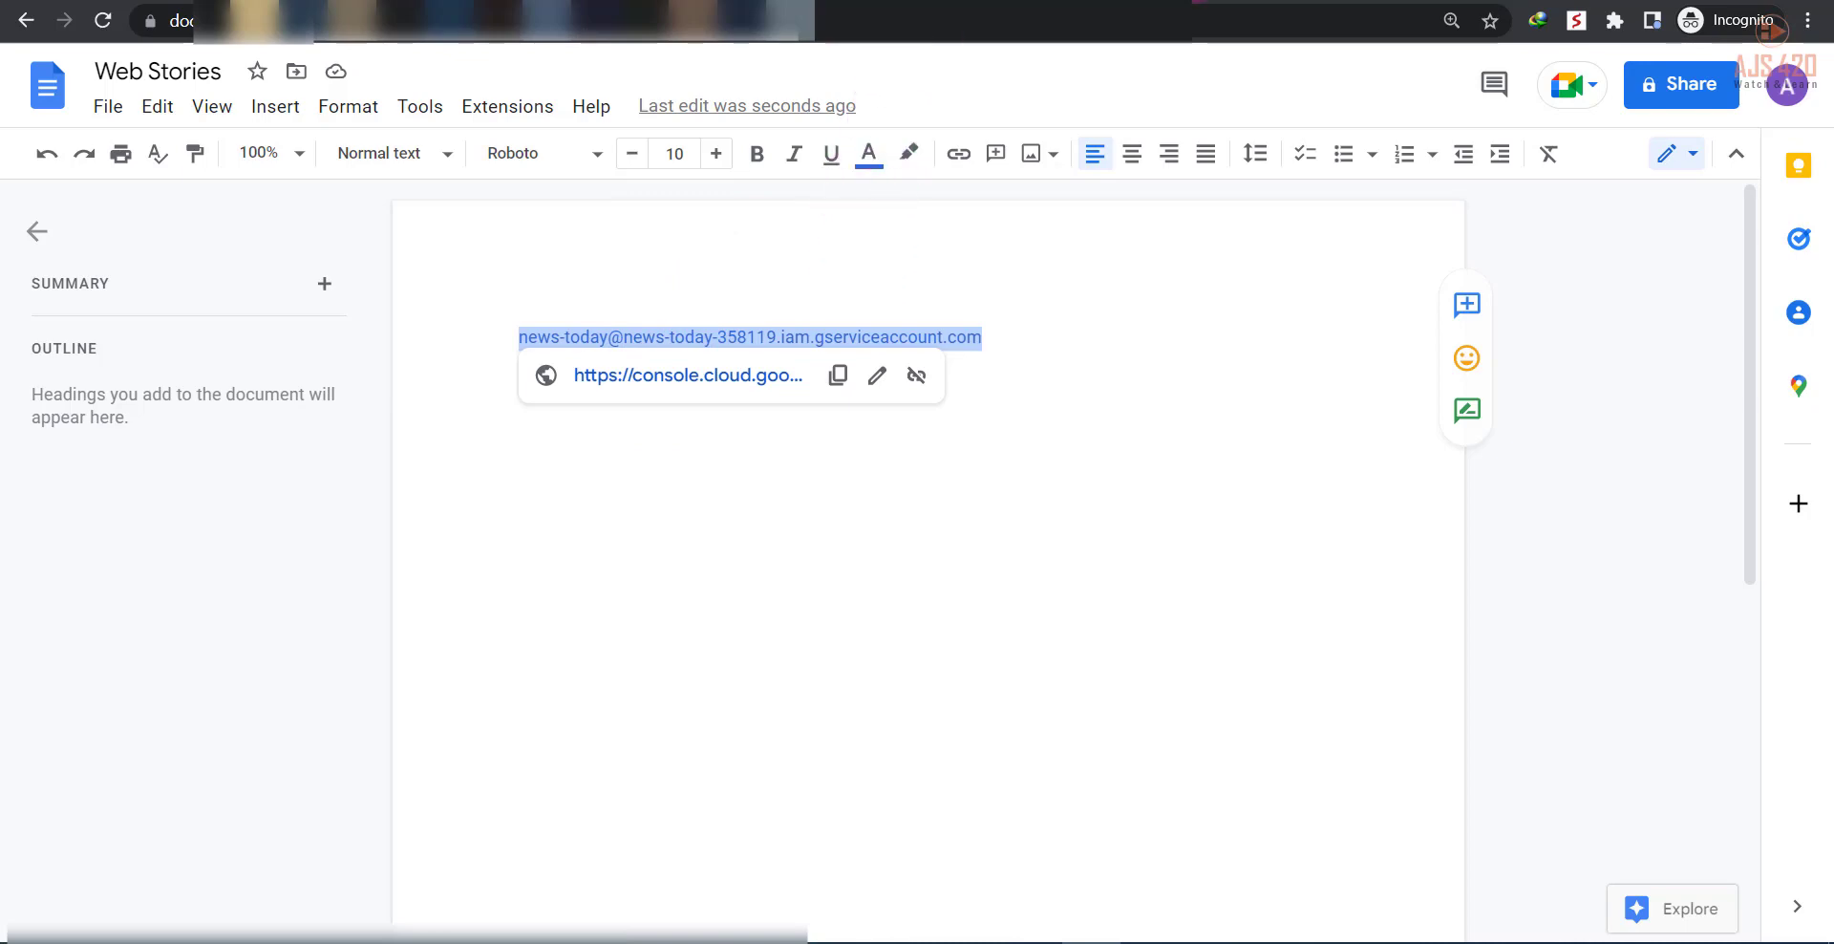
Return to Google Cloud and create a JSON private key for the News Today service account, saving it to the computer
{"action": "key", "text": "ctrl+Tab"}
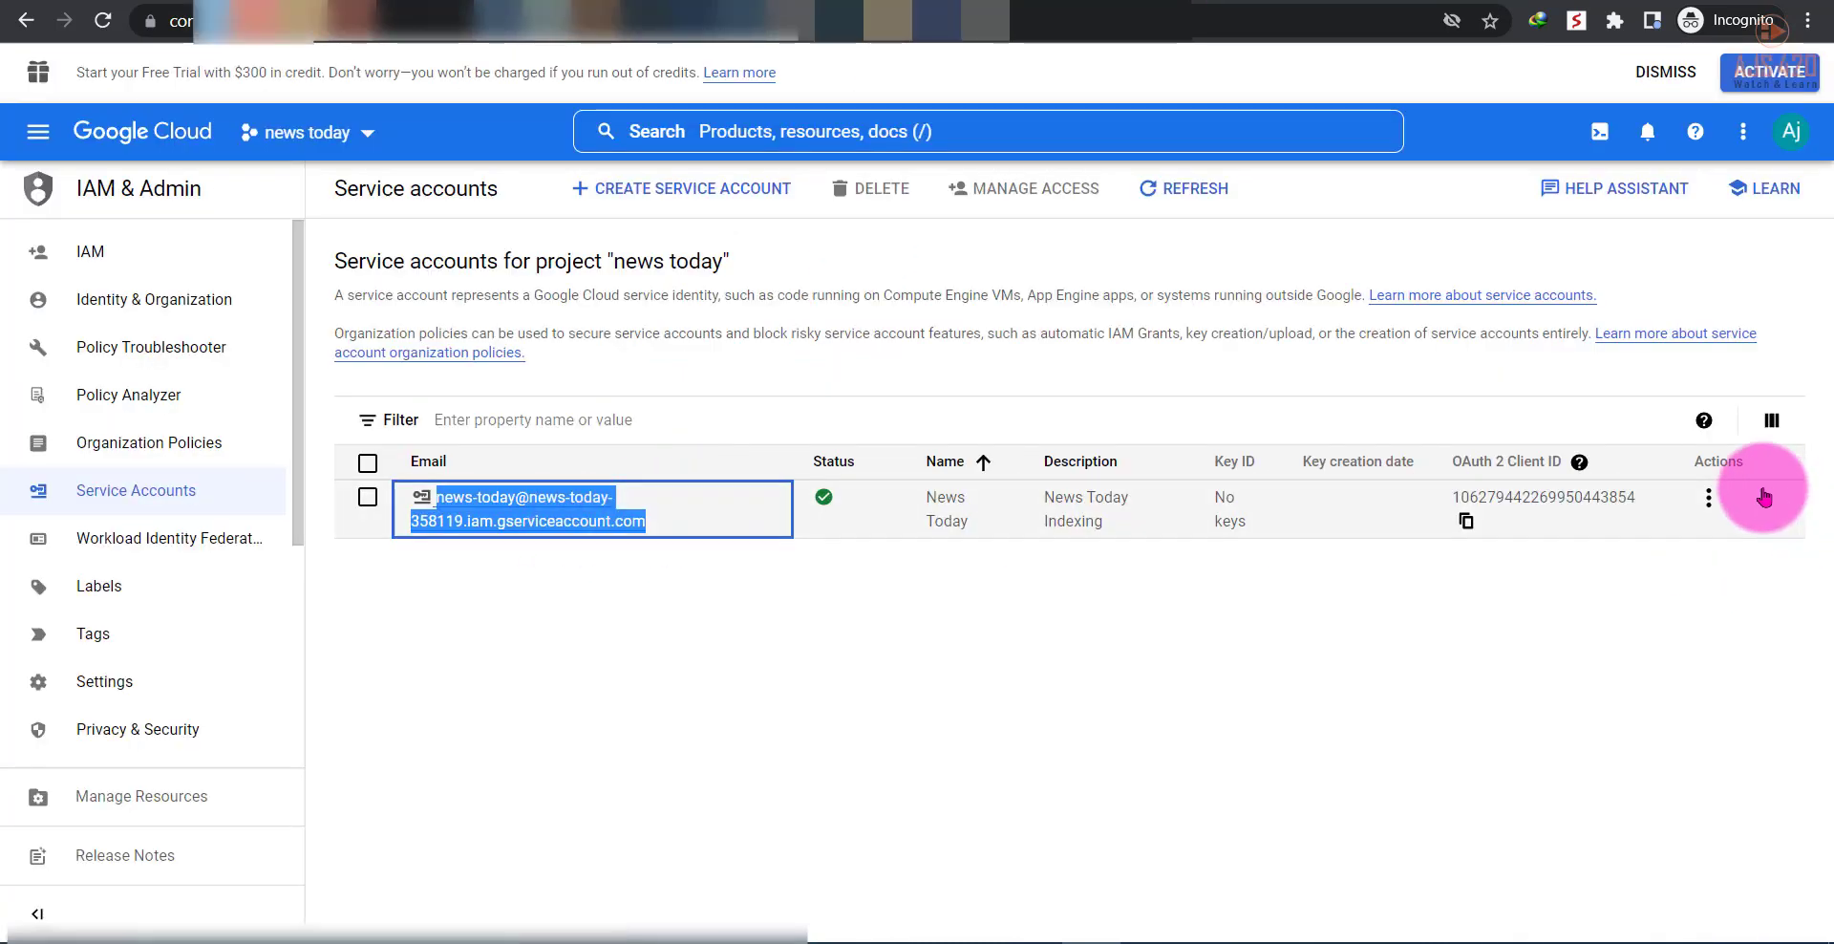
{"action": "left_click", "coordinate": [1709, 497]}
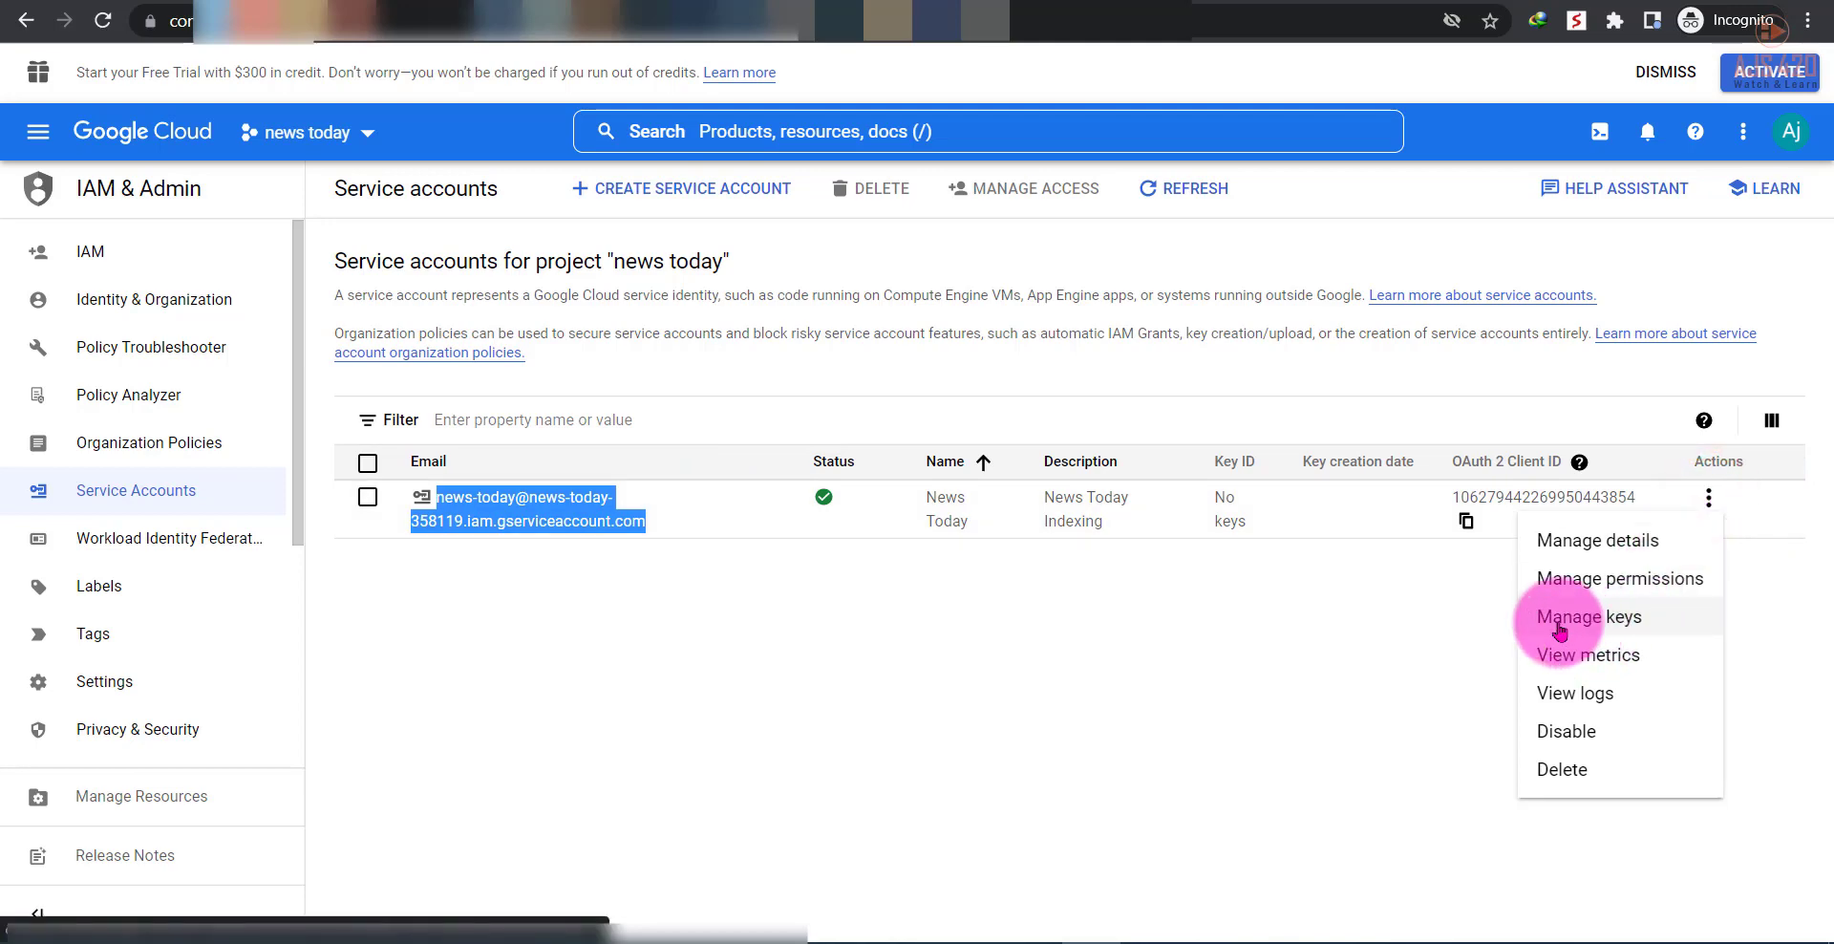
{"action": "left_click", "coordinate": [1607, 619]}
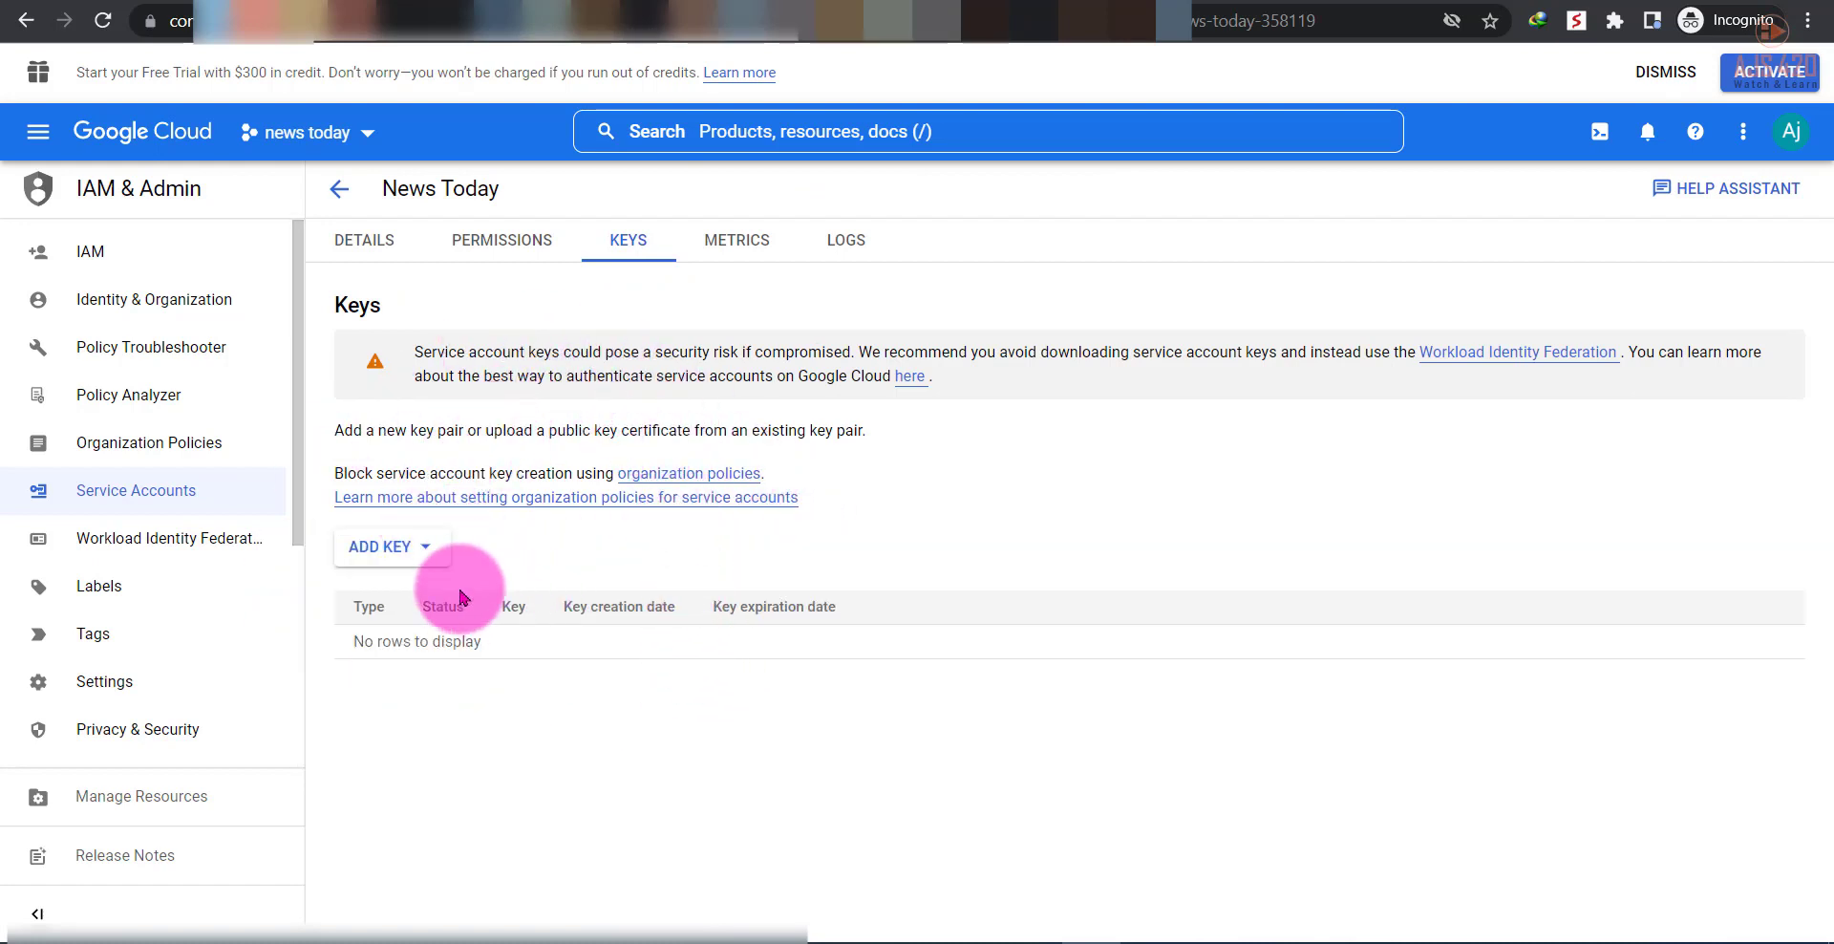
{"action": "left_click", "coordinate": [378, 547]}
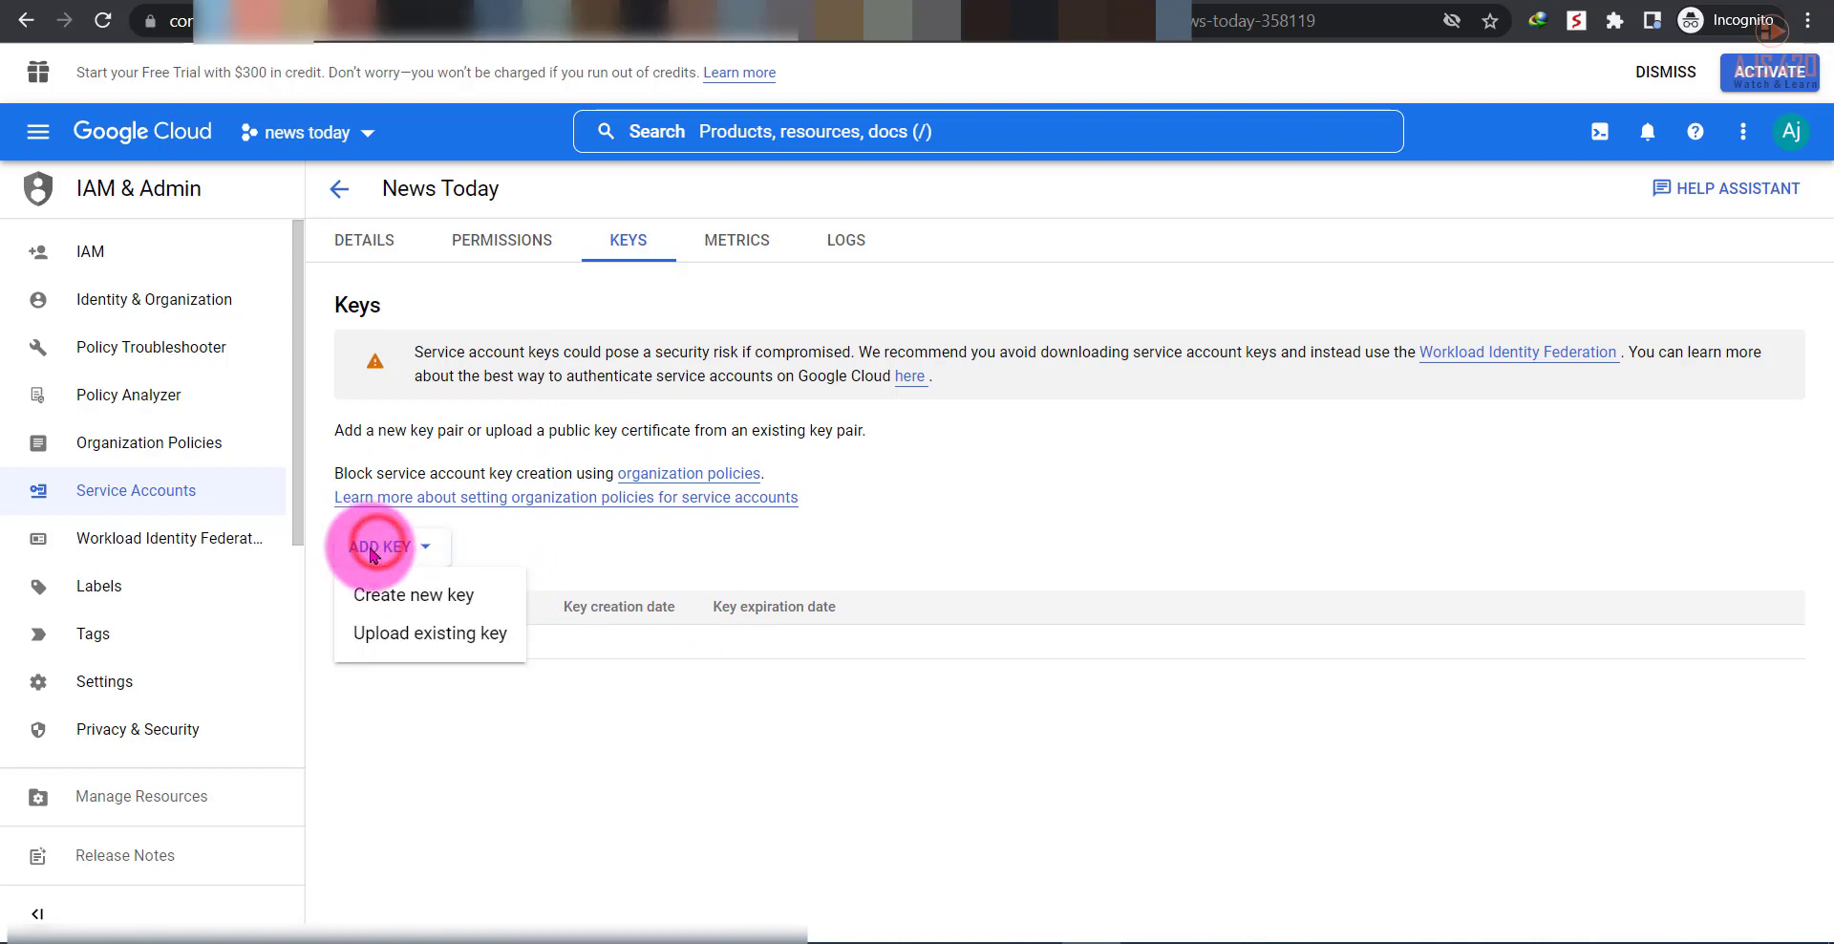
{"action": "left_click", "coordinate": [408, 600]}
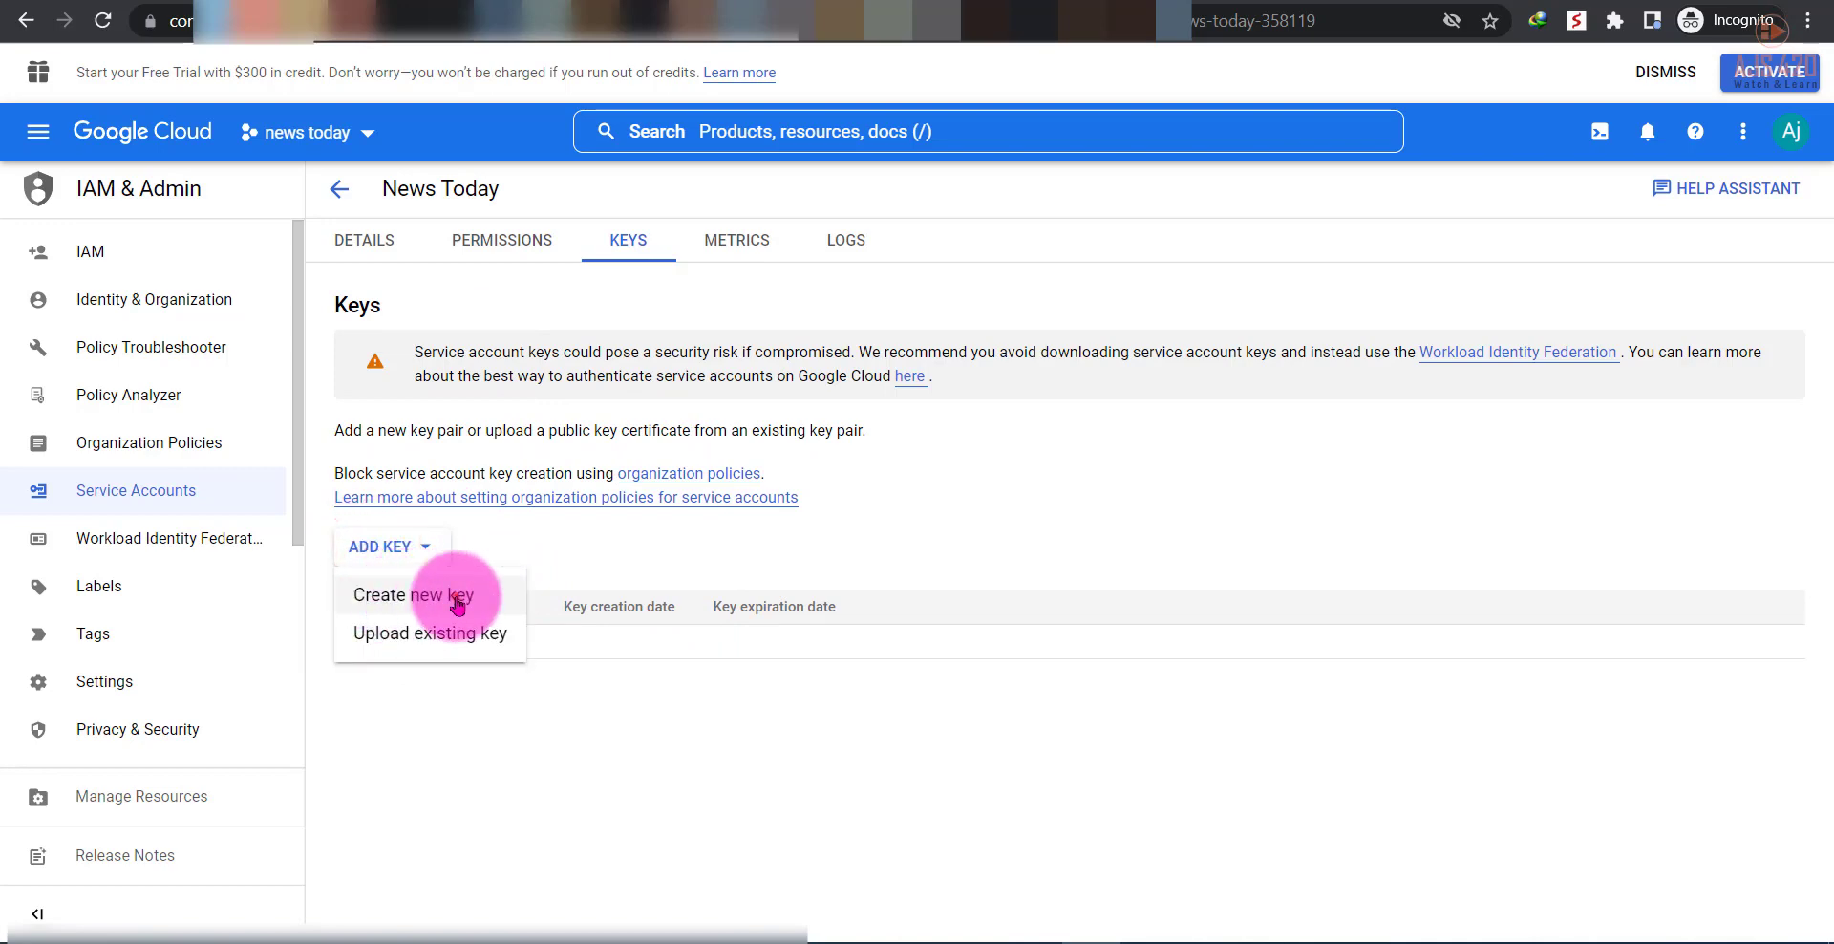
{"action": "left_click", "coordinate": [457, 600]}
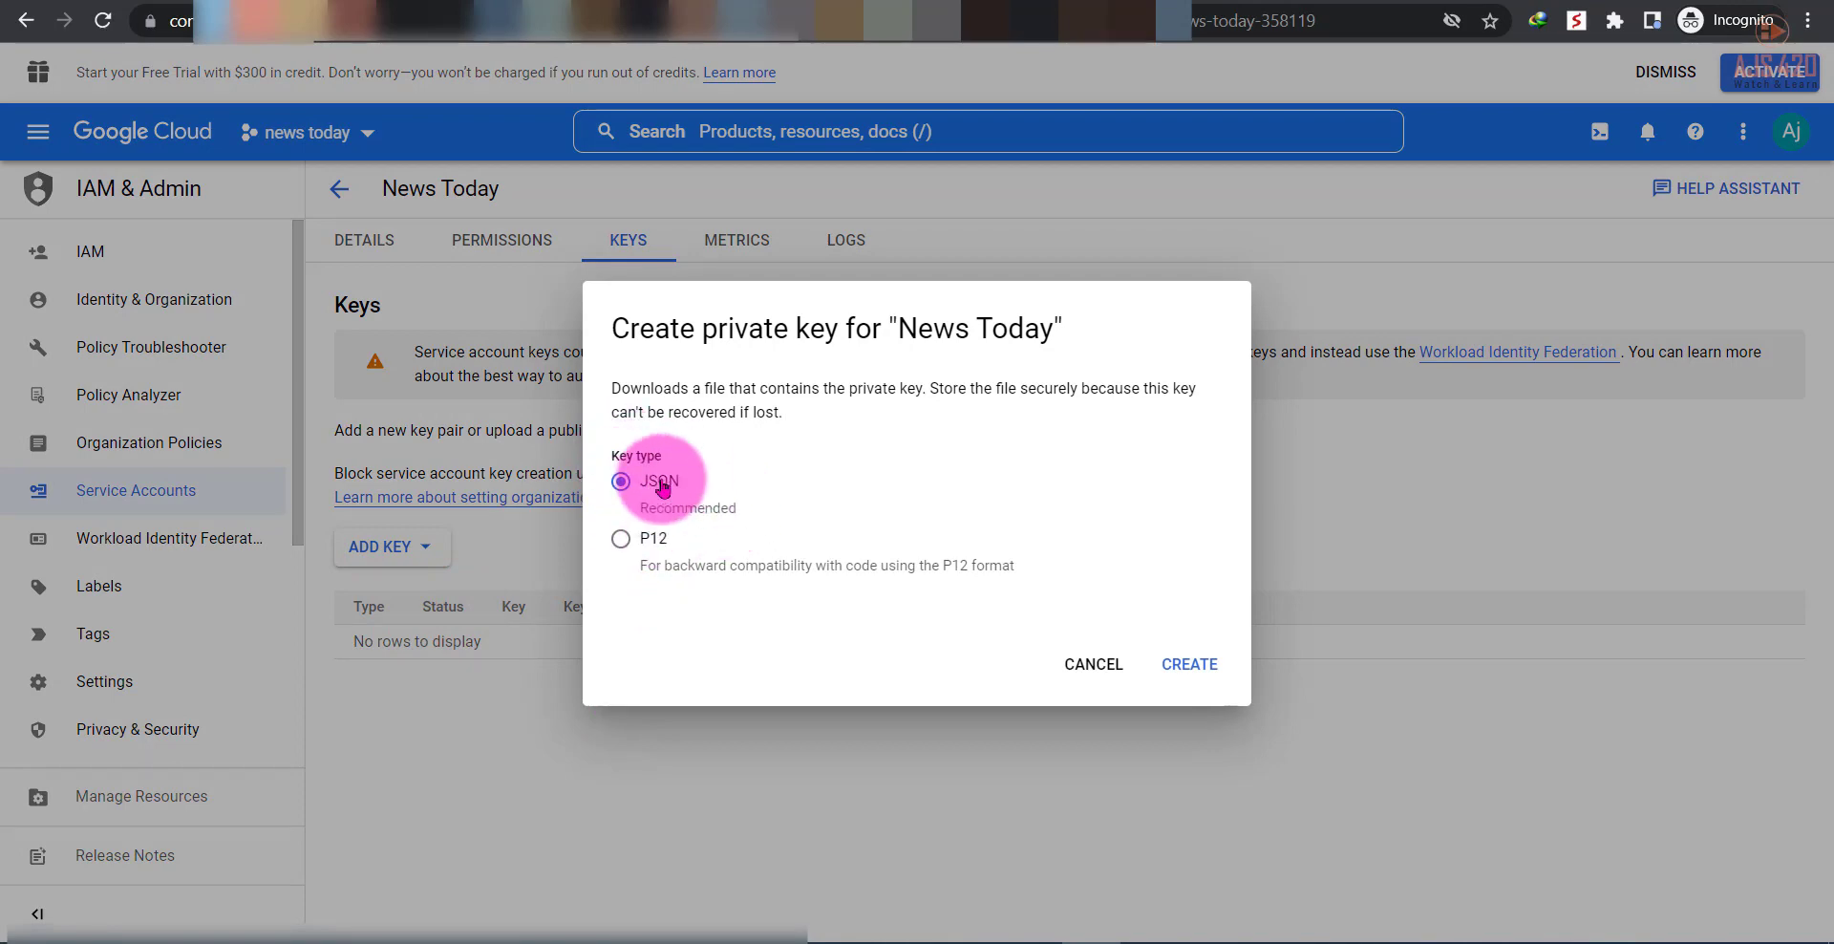
{"action": "left_click", "coordinate": [1202, 666]}
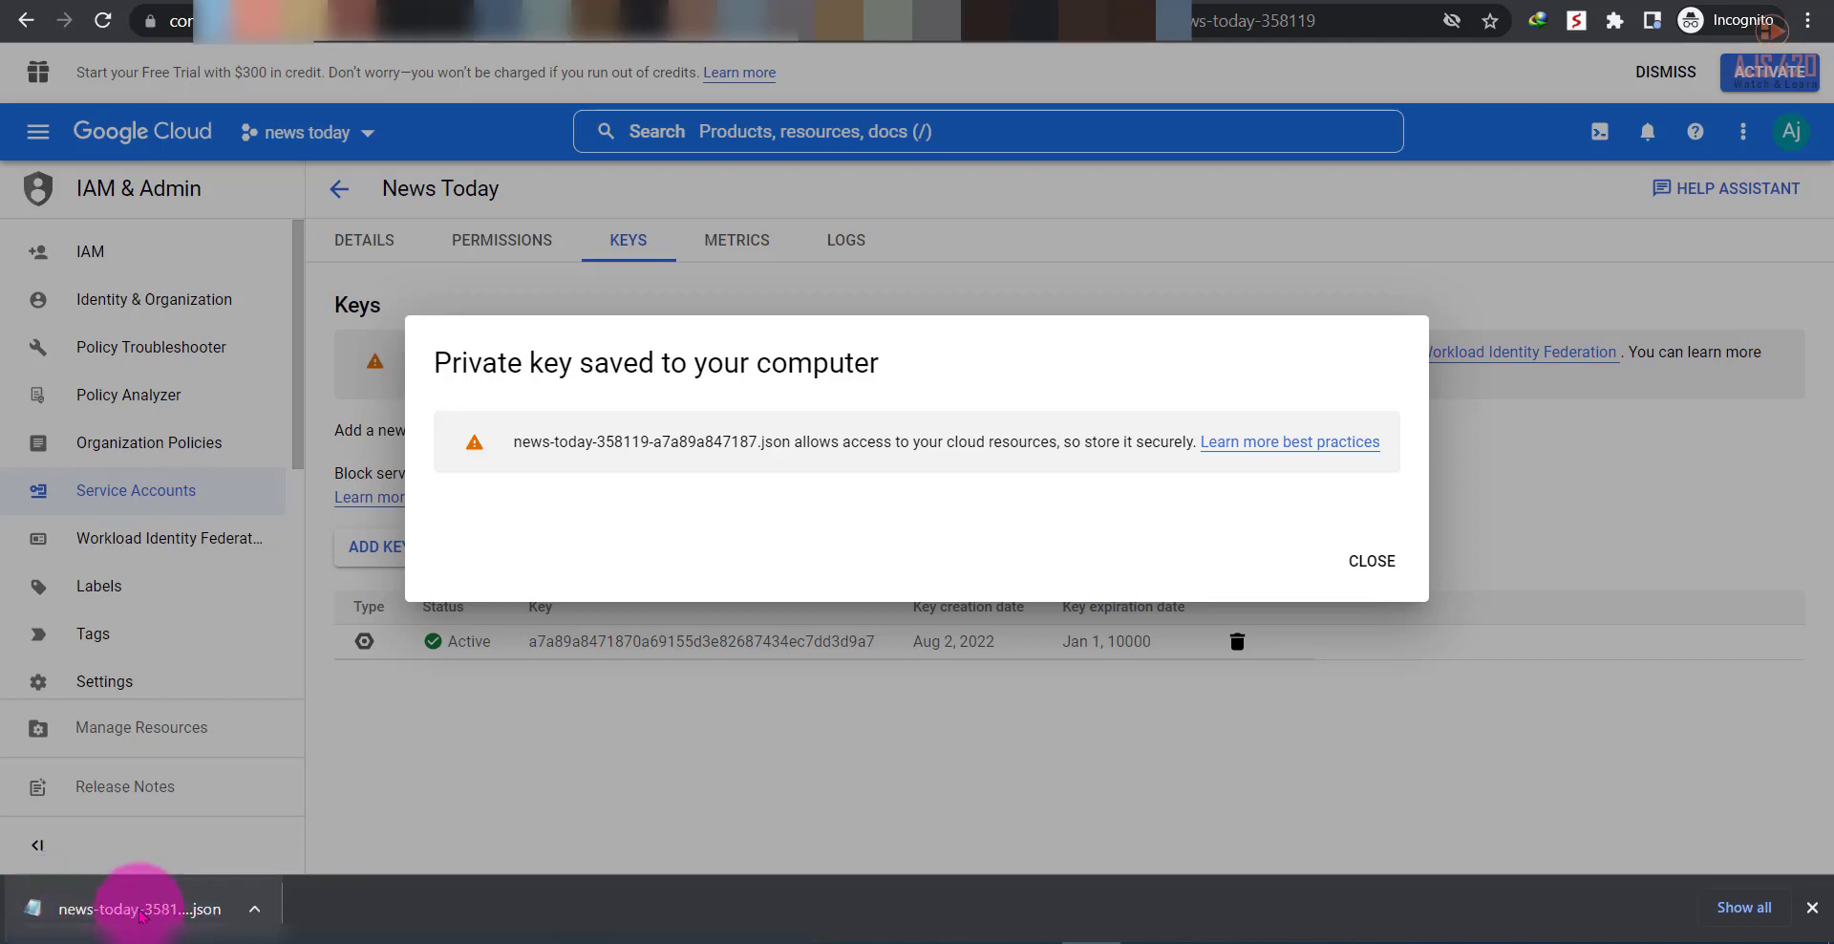
{"action": "left_click", "coordinate": [1372, 562]}
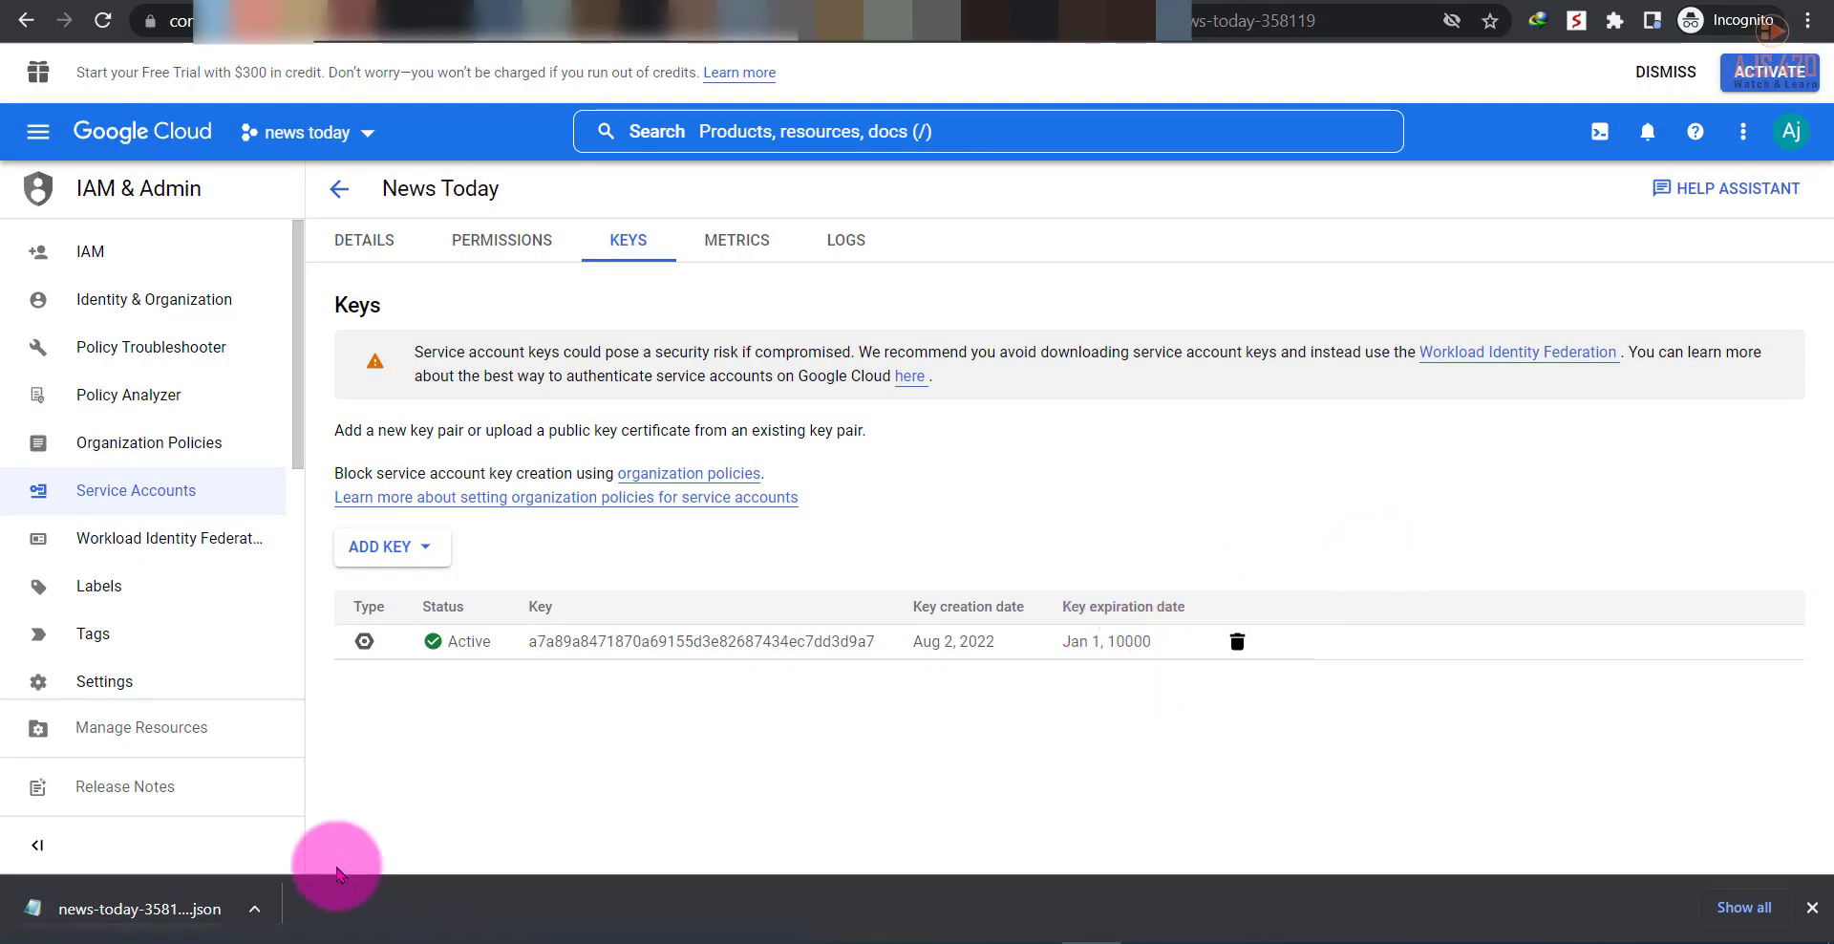
Open the project's Cloud overview dashboard and go through the APIs overview to the API Library
{"action": "left_click", "coordinate": [35, 139]}
{"action": "mouse_move", "coordinate": [122, 205]}
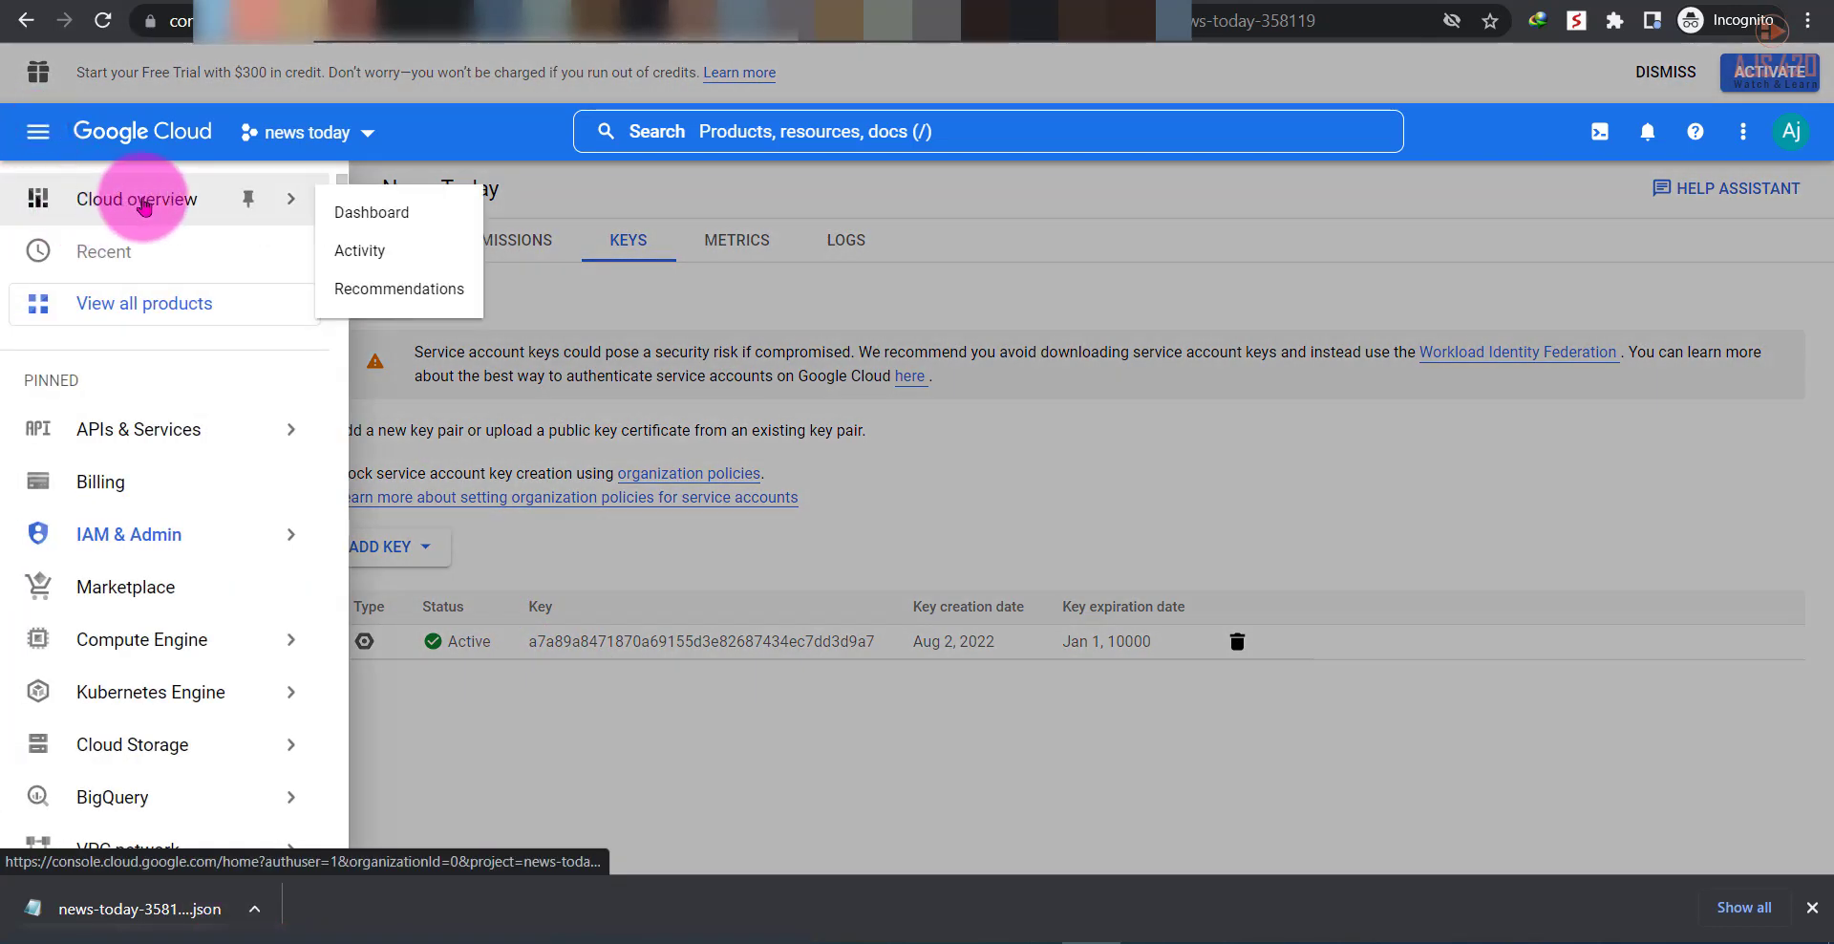
{"action": "left_click", "coordinate": [387, 212]}
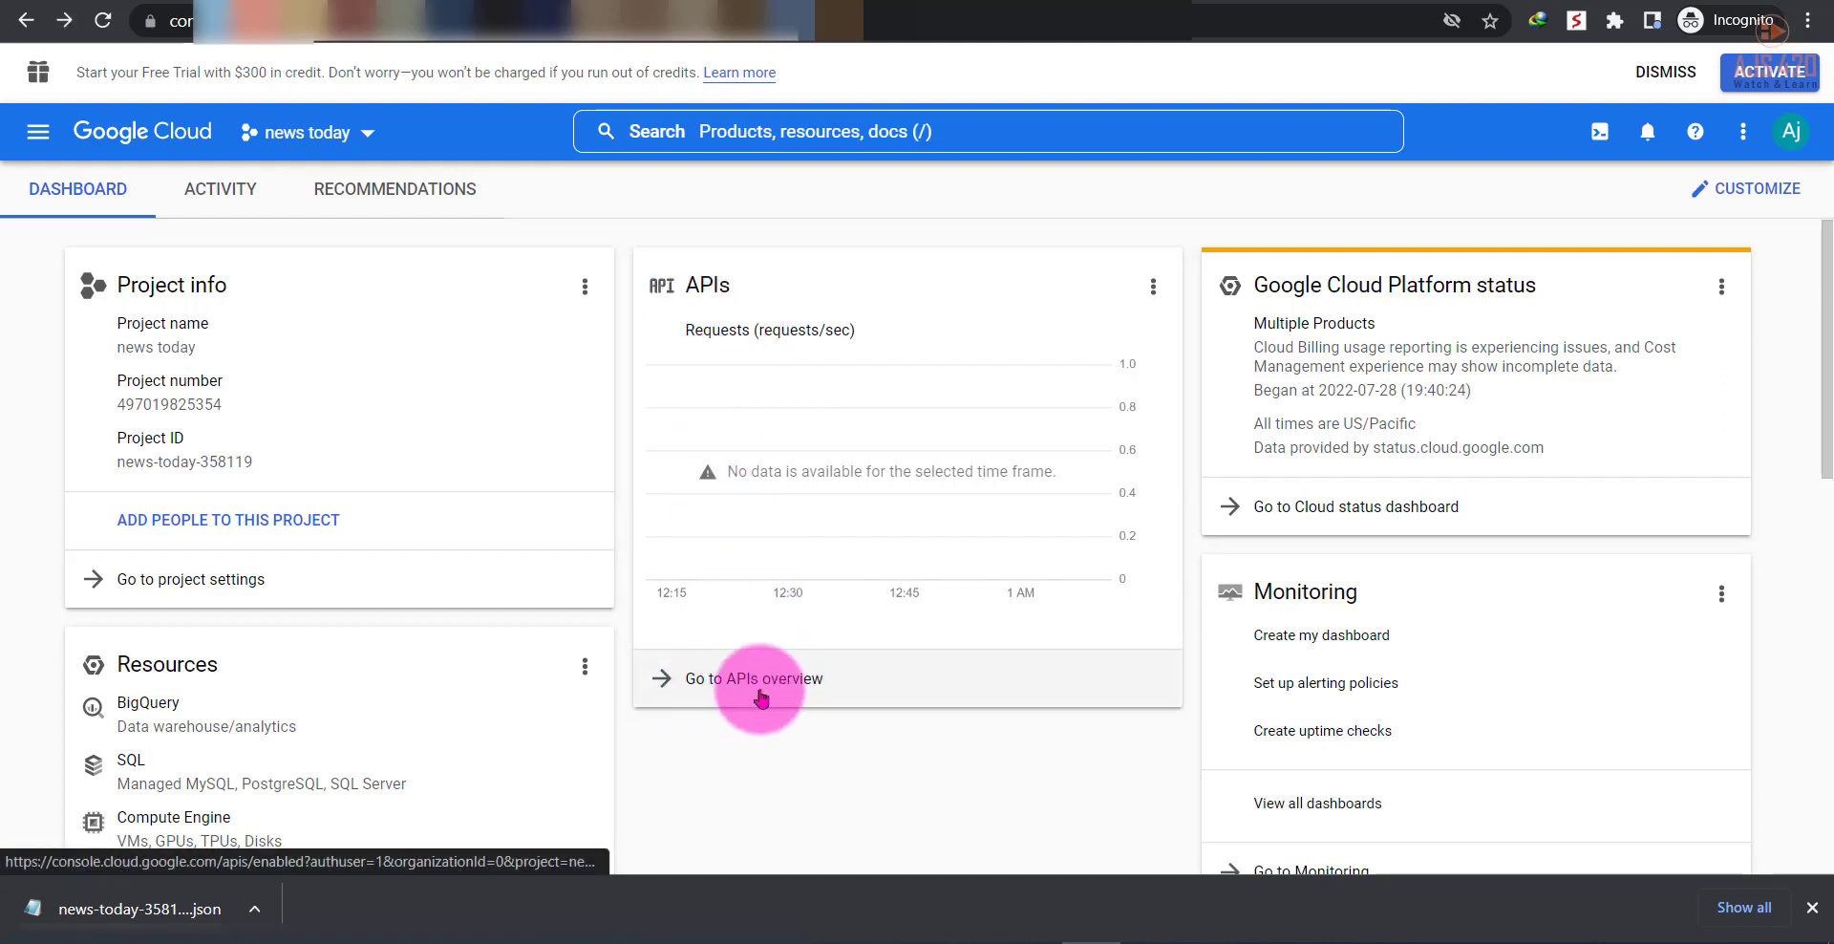
{"action": "left_click", "coordinate": [792, 680]}
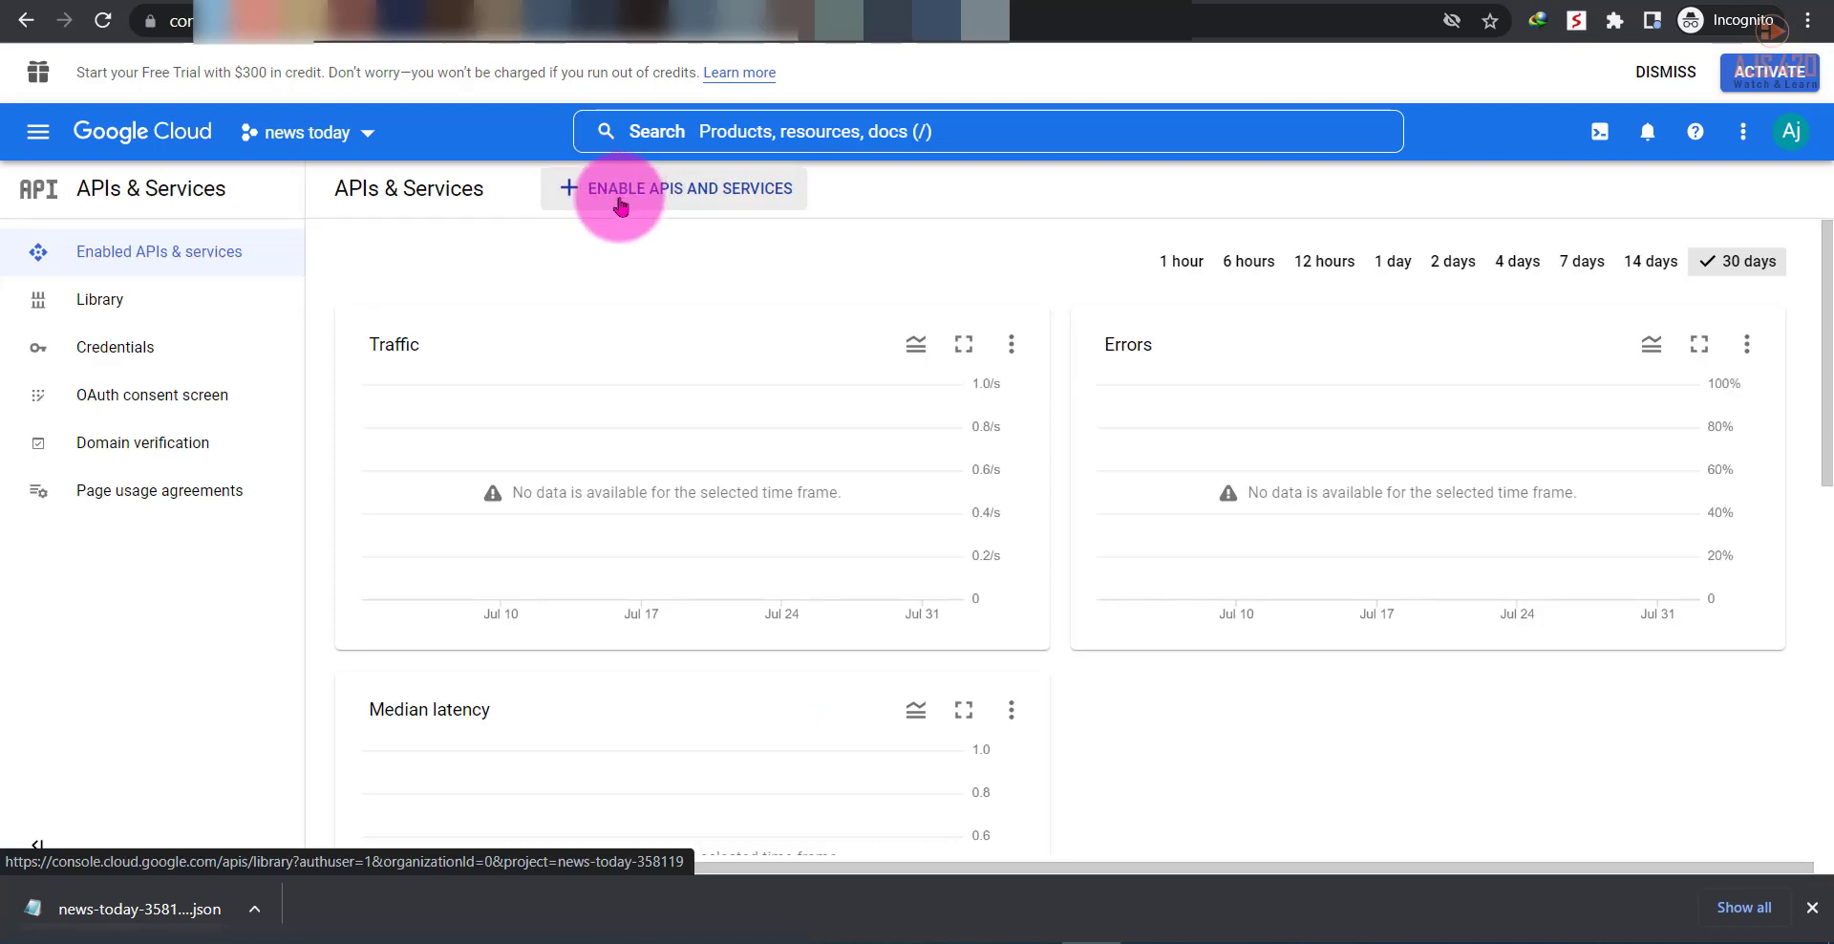
{"action": "left_click", "coordinate": [681, 190]}
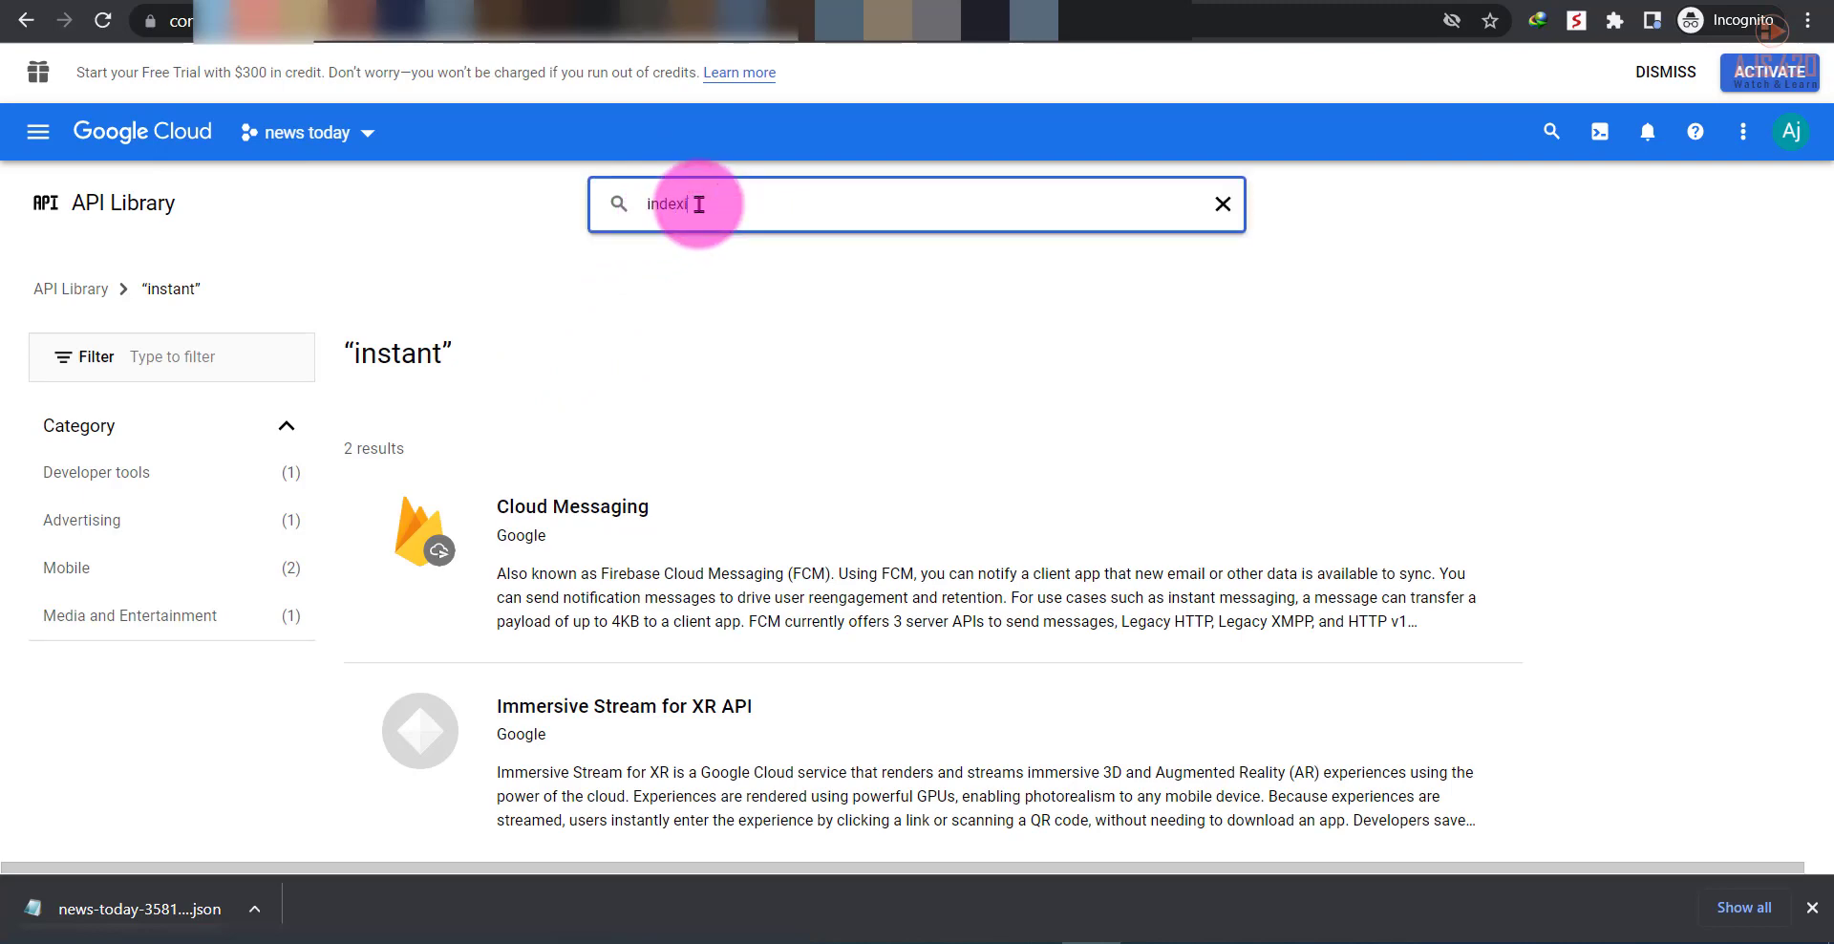
Search the API Library for "indexing" and enable the Indexing API for the project
{"action": "key", "text": "Return"}
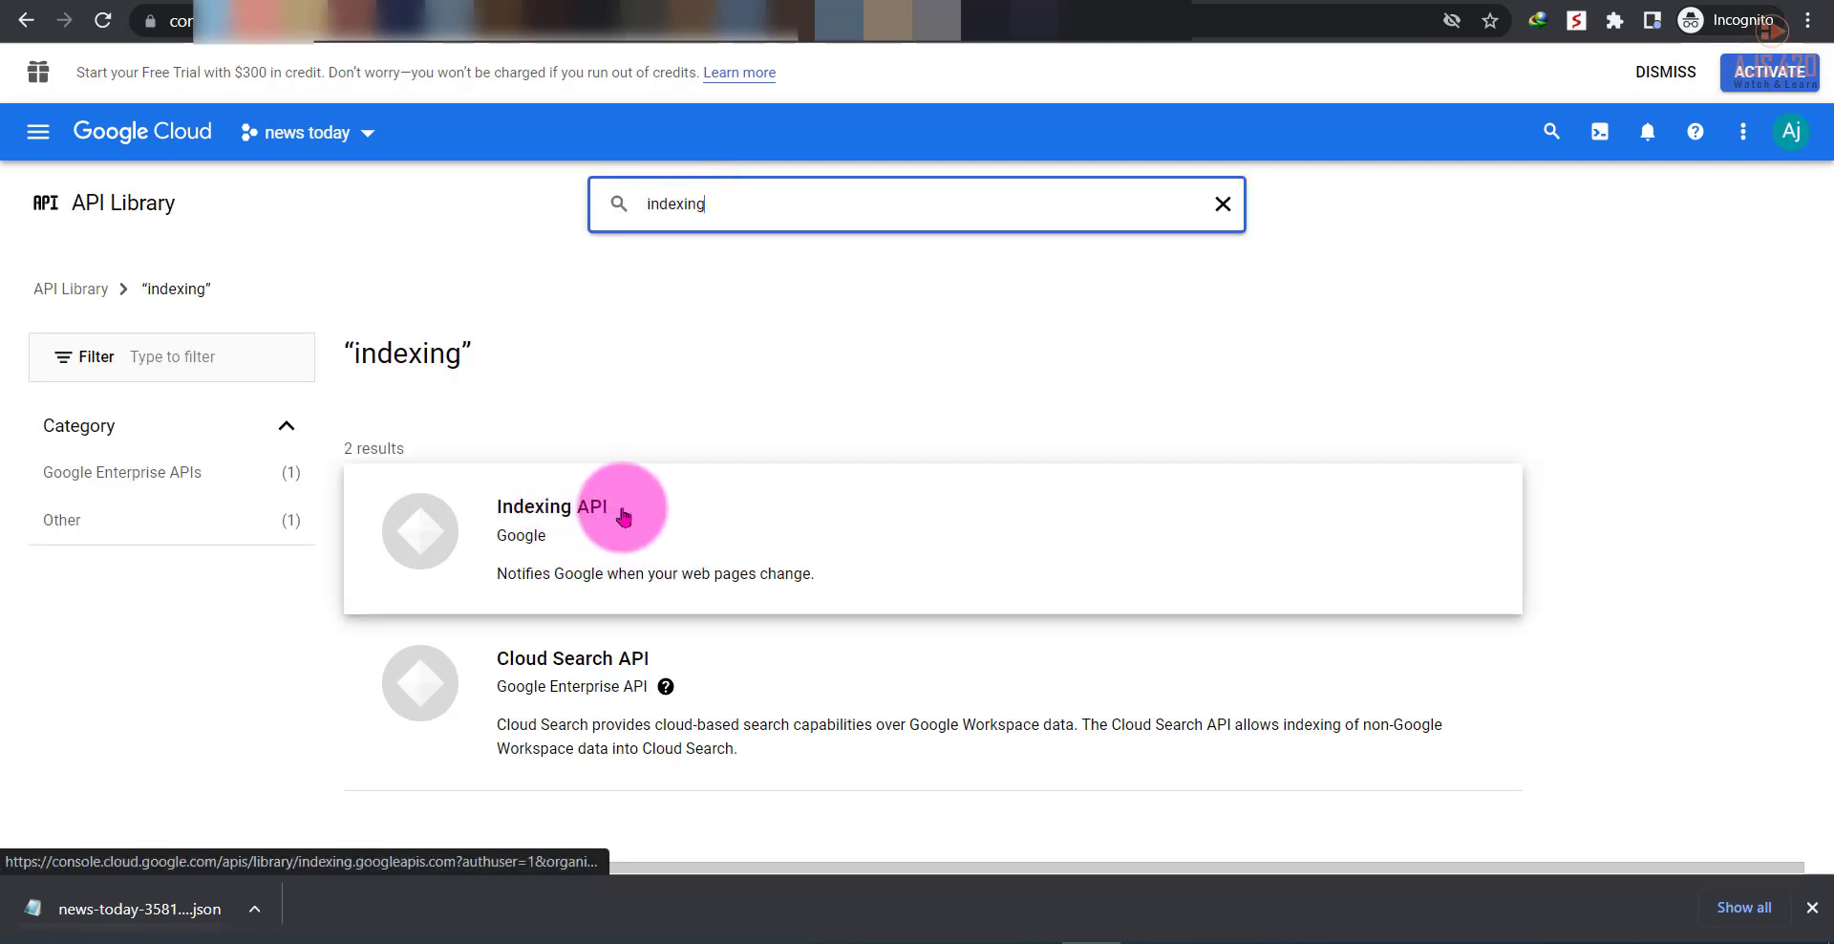
{"action": "left_click", "coordinate": [594, 522]}
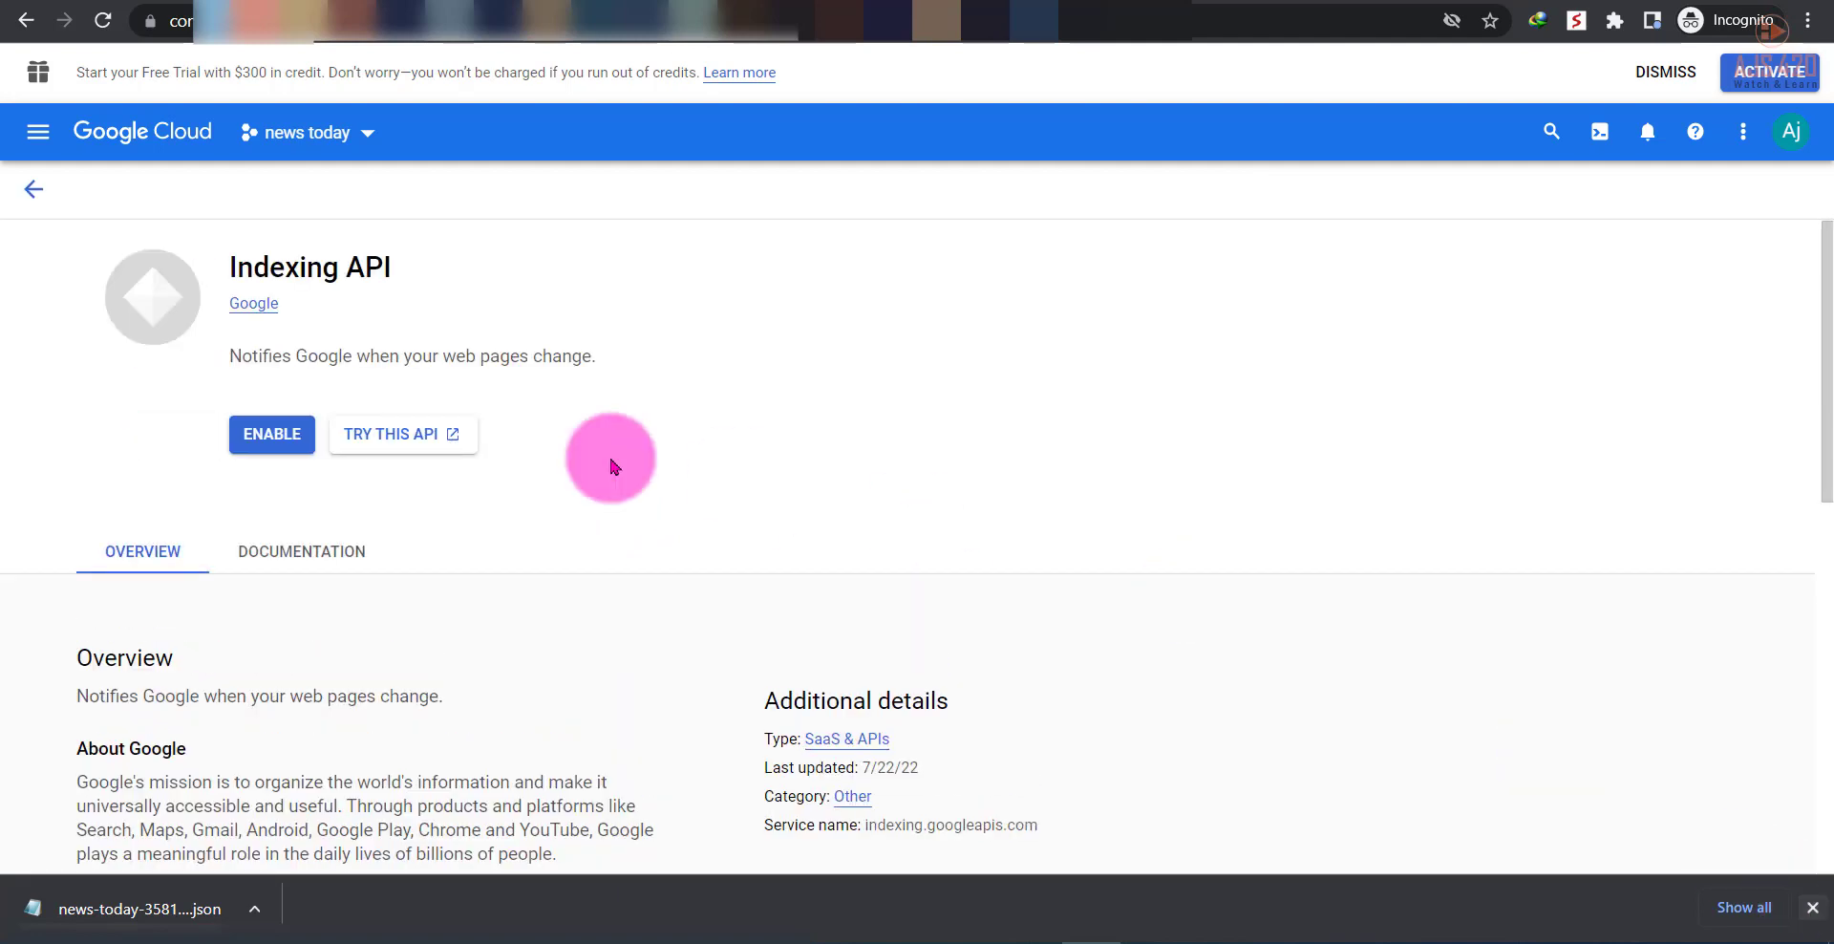
{"action": "left_click", "coordinate": [258, 435]}
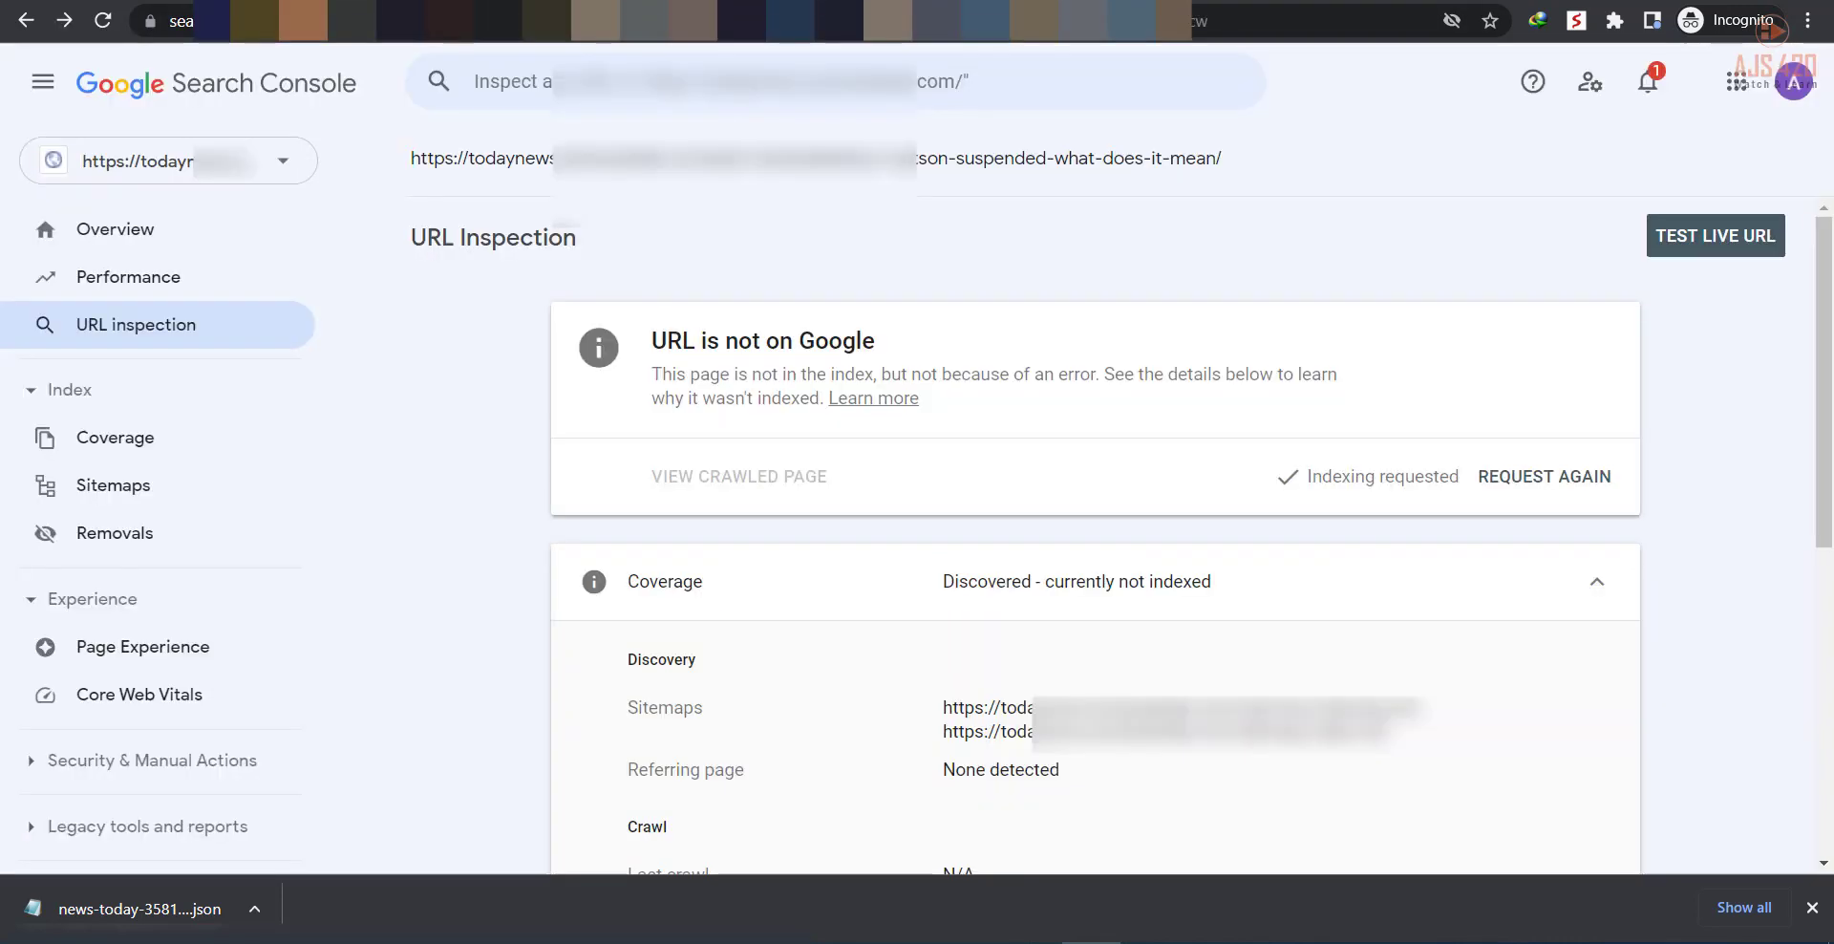
Switch to Search Console, open the property's Users and permissions settings and start adding a new user
{"action": "left_click", "coordinate": [937, 21]}
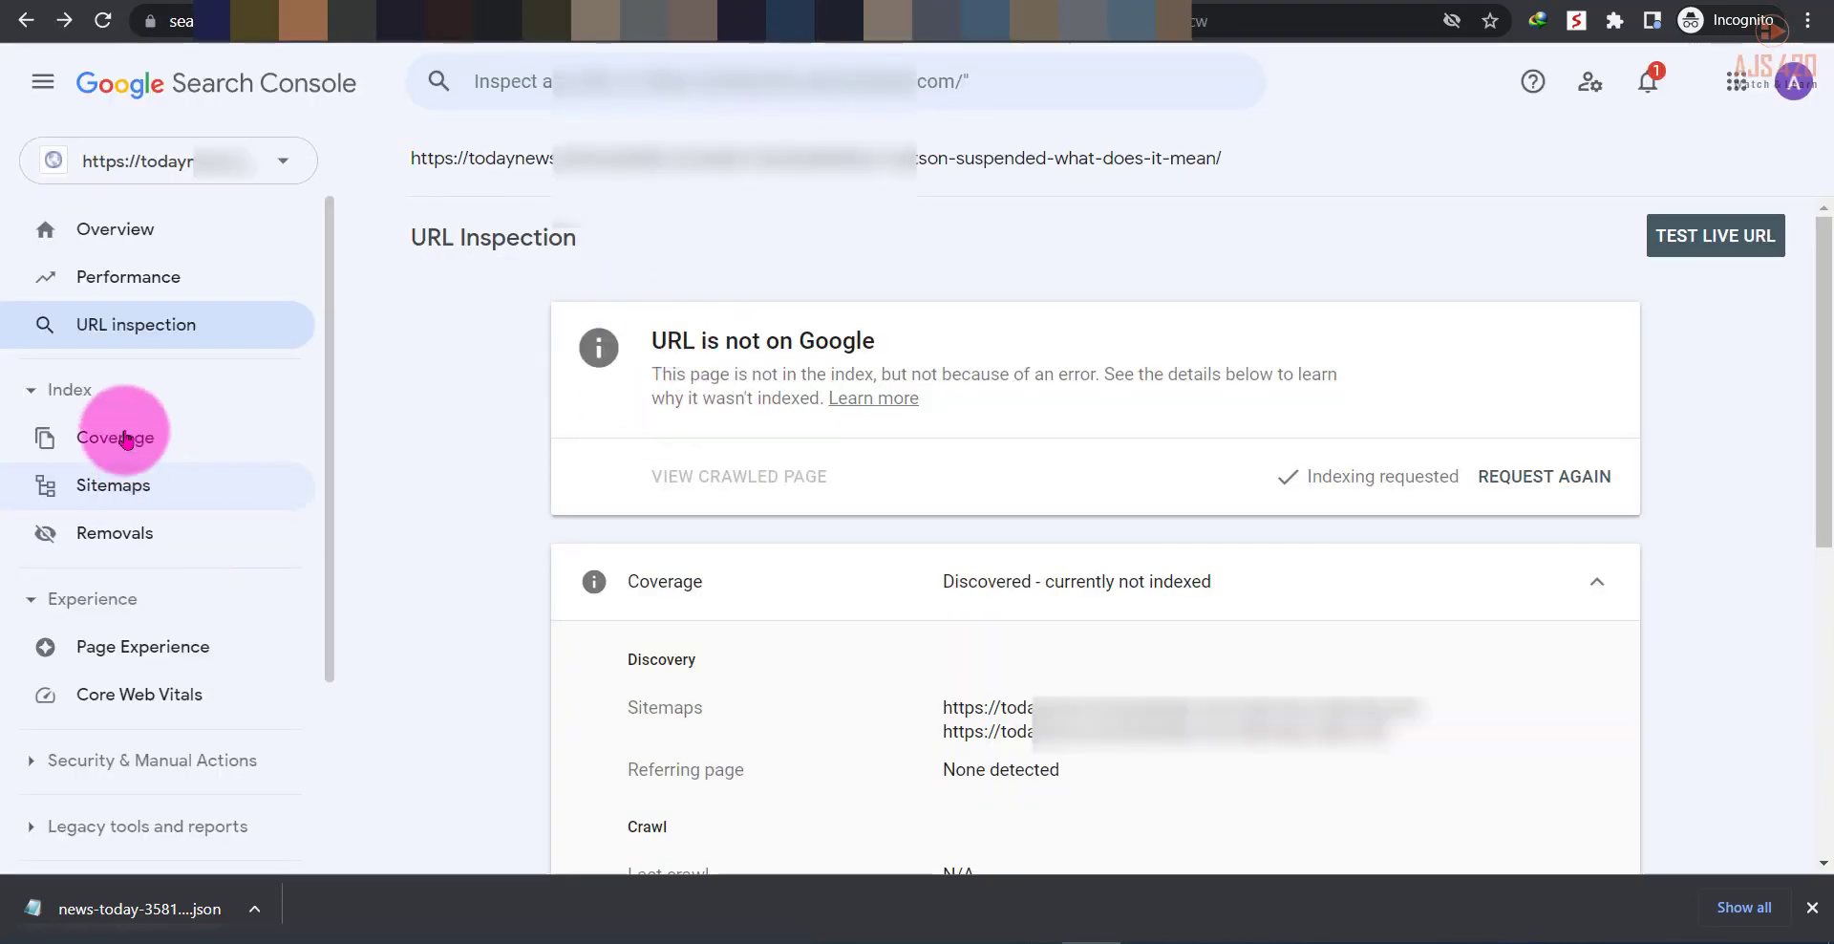
{"action": "scroll", "coordinate": [115, 605], "scroll_direction": "down", "scroll_amount": 3}
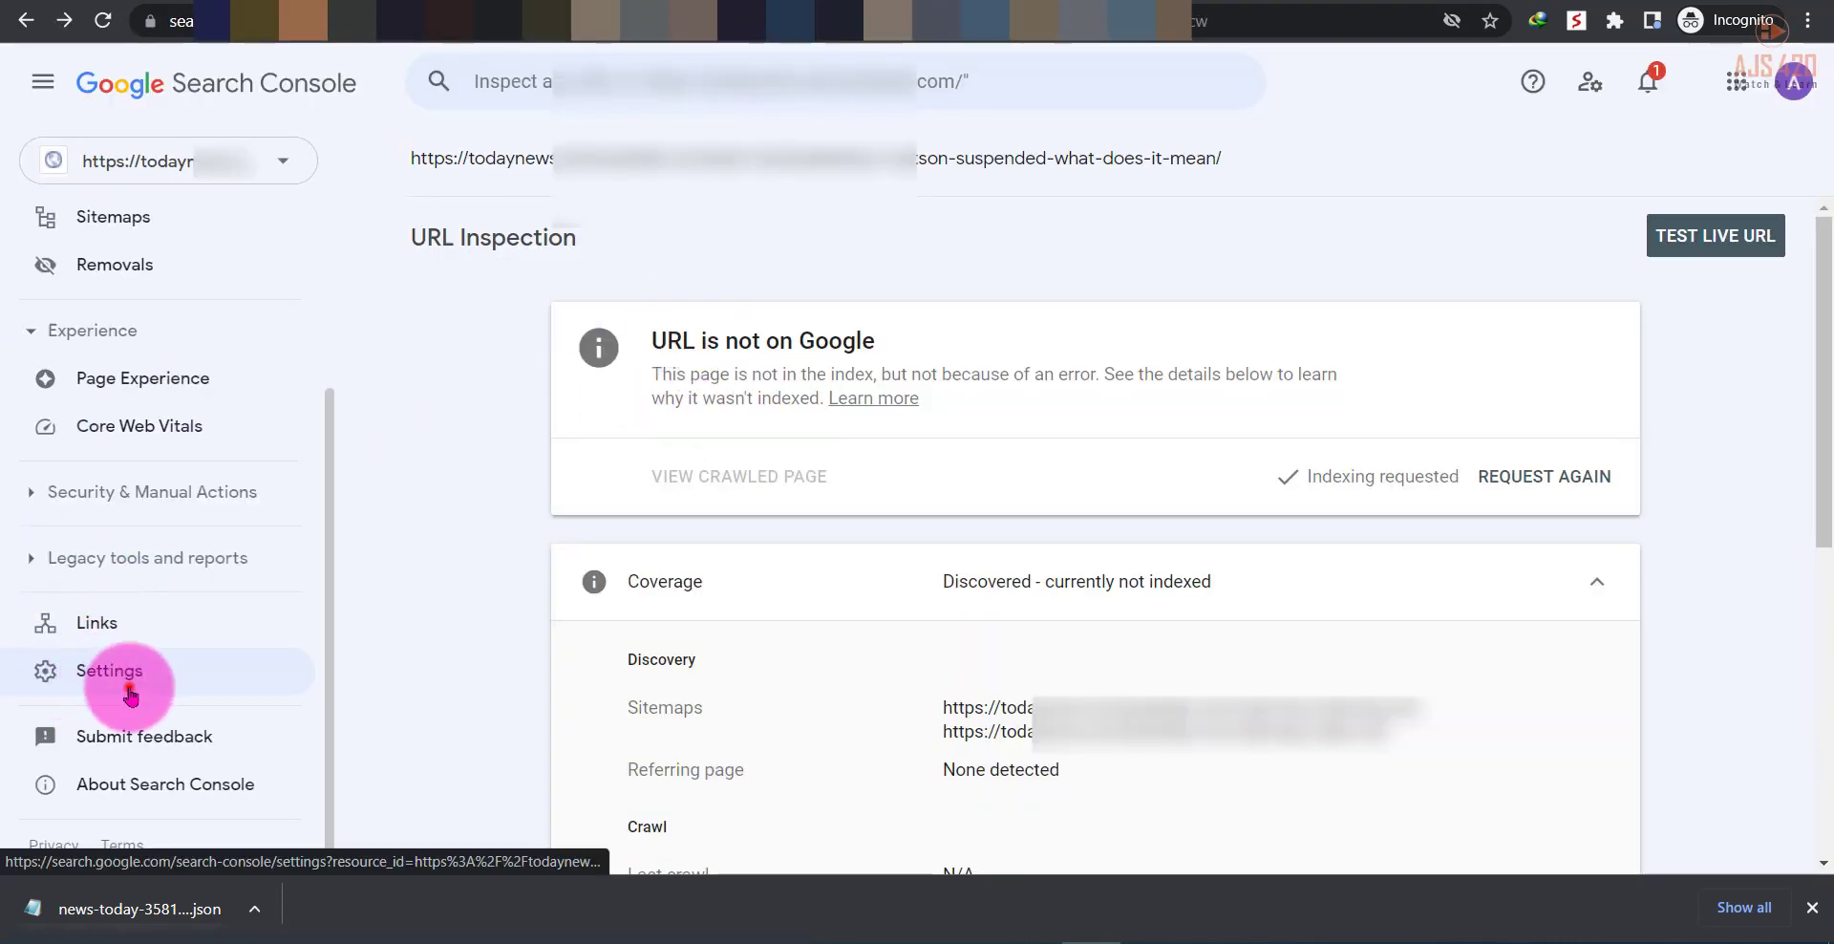
{"action": "left_click", "coordinate": [130, 690]}
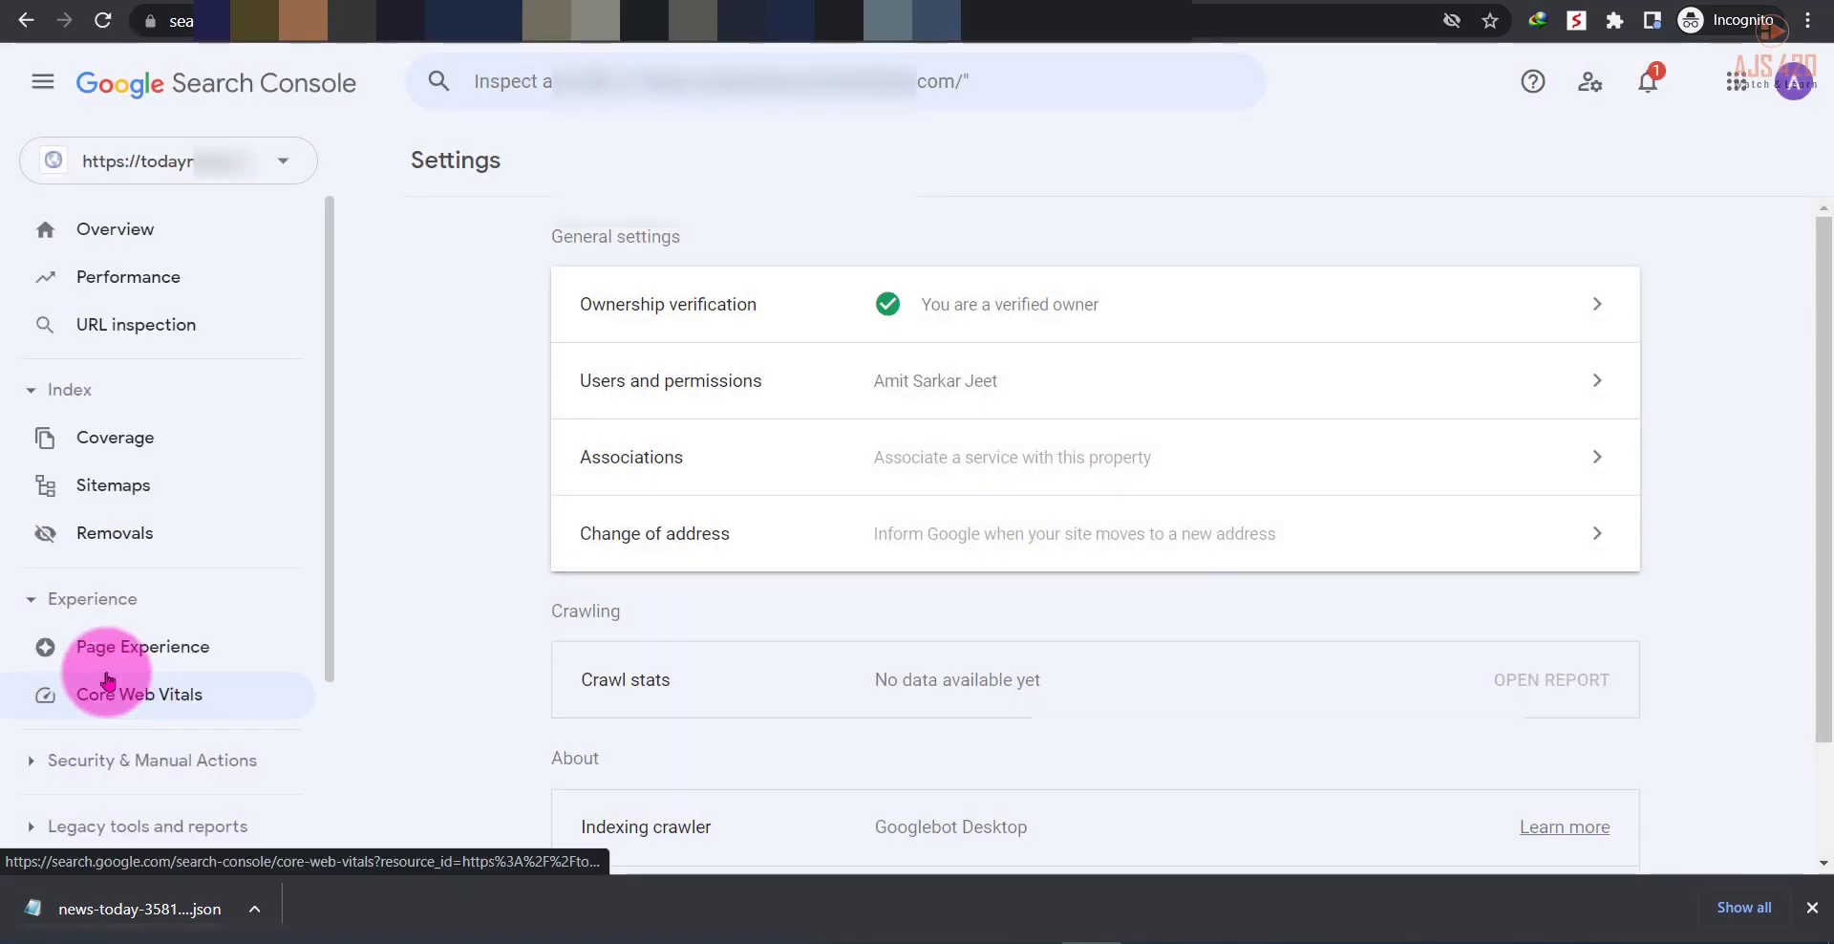
{"action": "triple_click", "coordinate": [594, 236]}
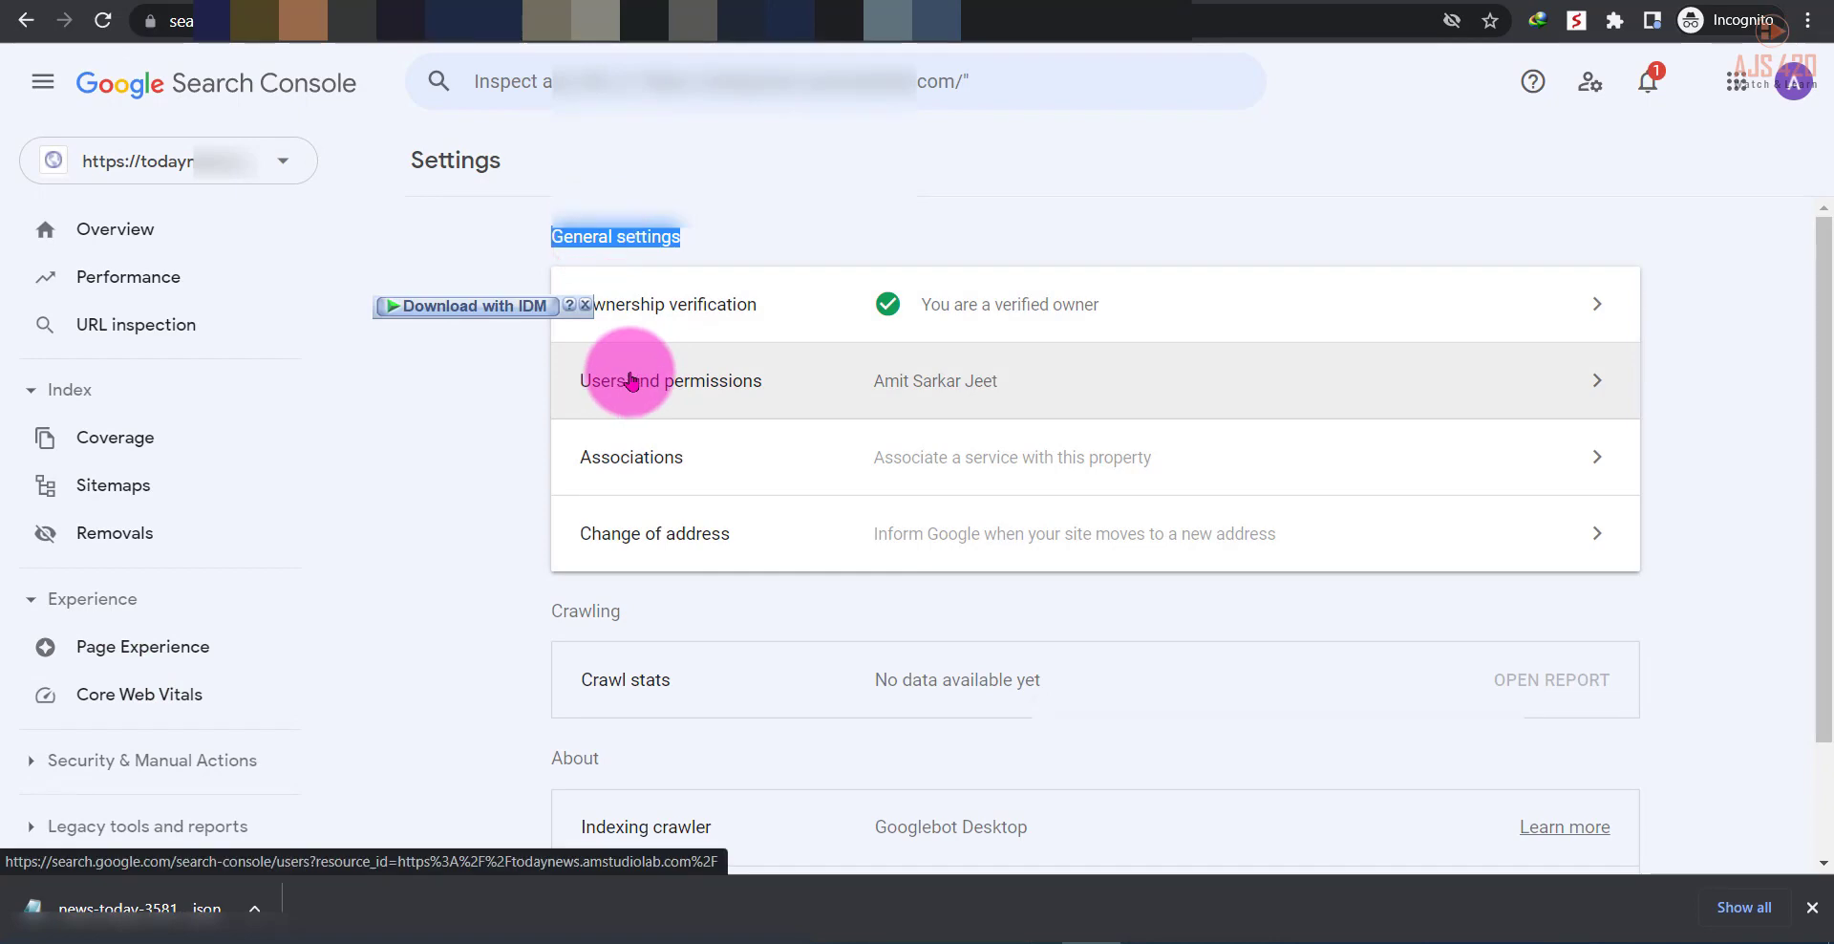
{"action": "left_click", "coordinate": [962, 390]}
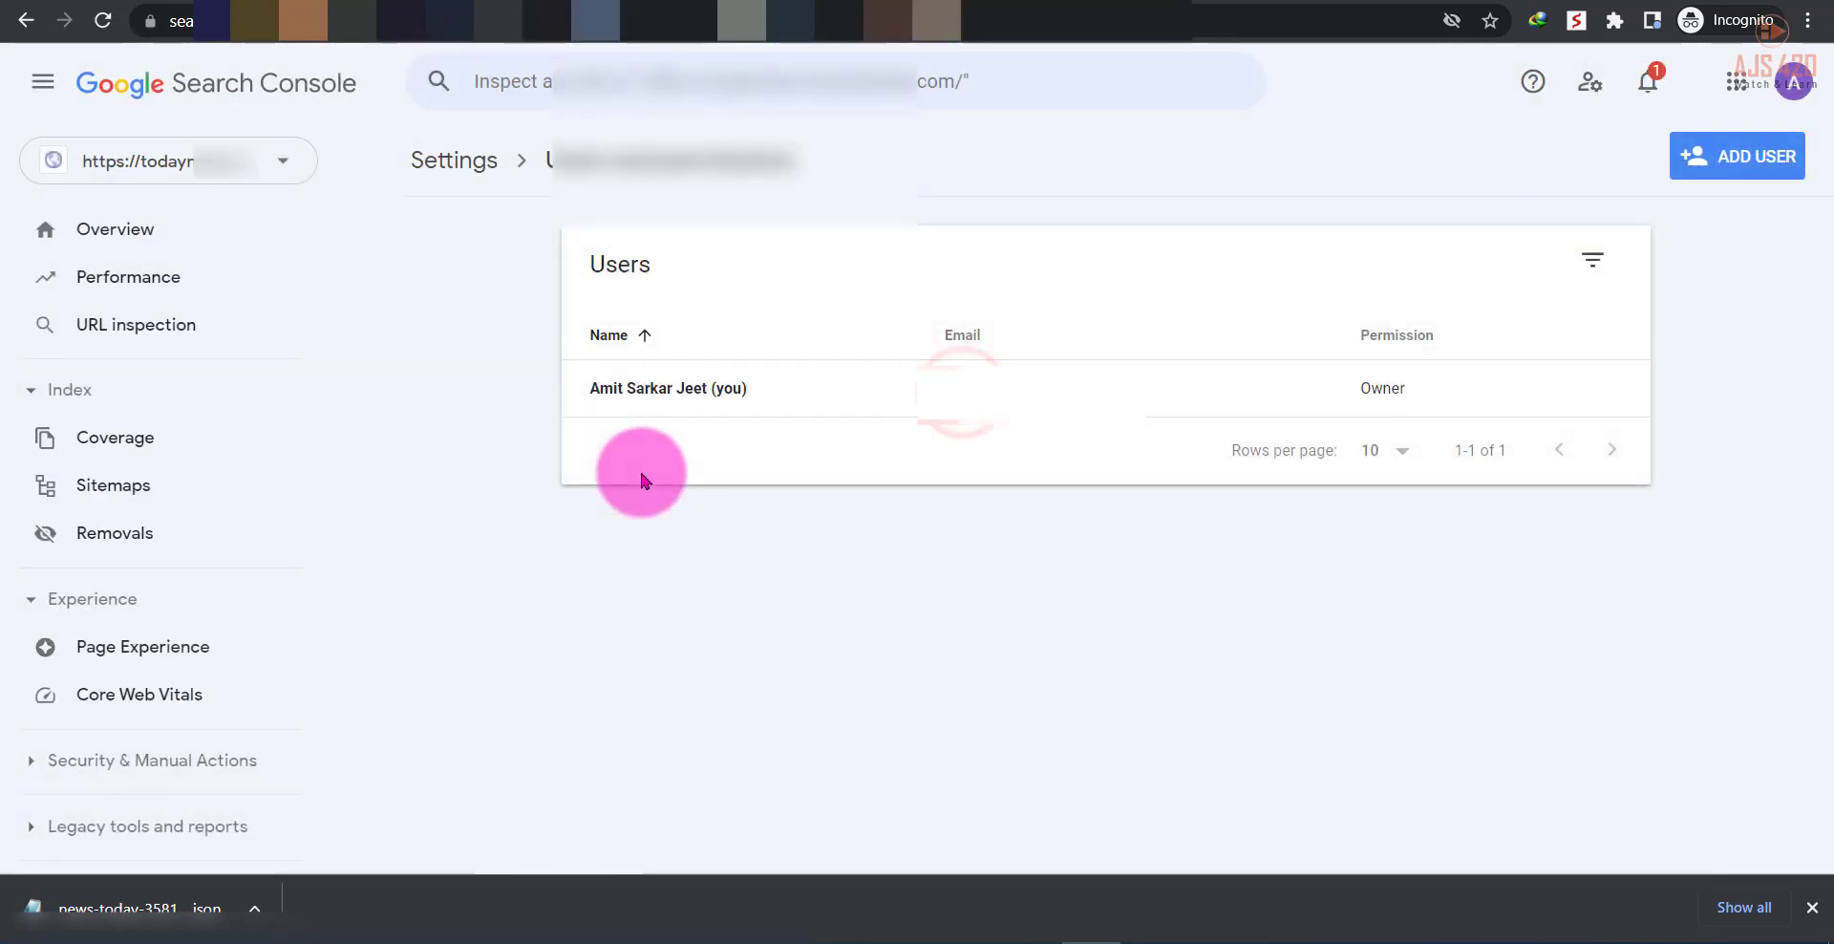
{"action": "left_click", "coordinate": [1735, 159]}
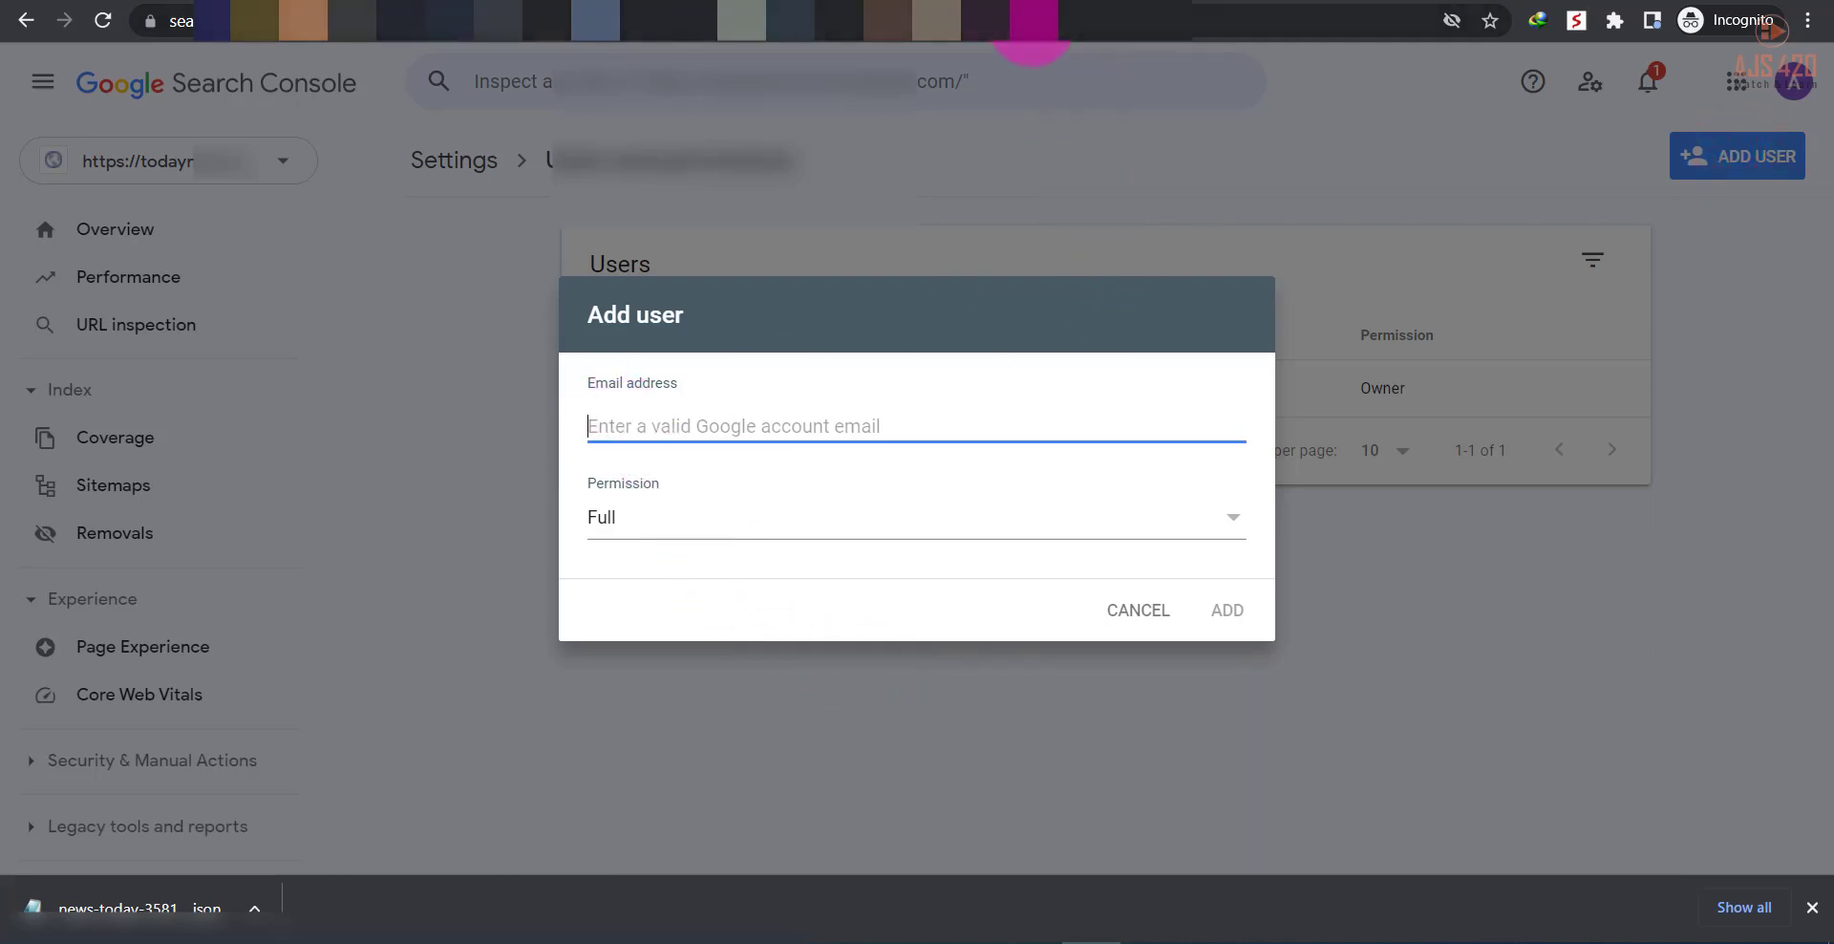
Copy the service account's email address from the Web Stories document into the new user's email address in Search Console
{"action": "left_click", "coordinate": [1033, 21]}
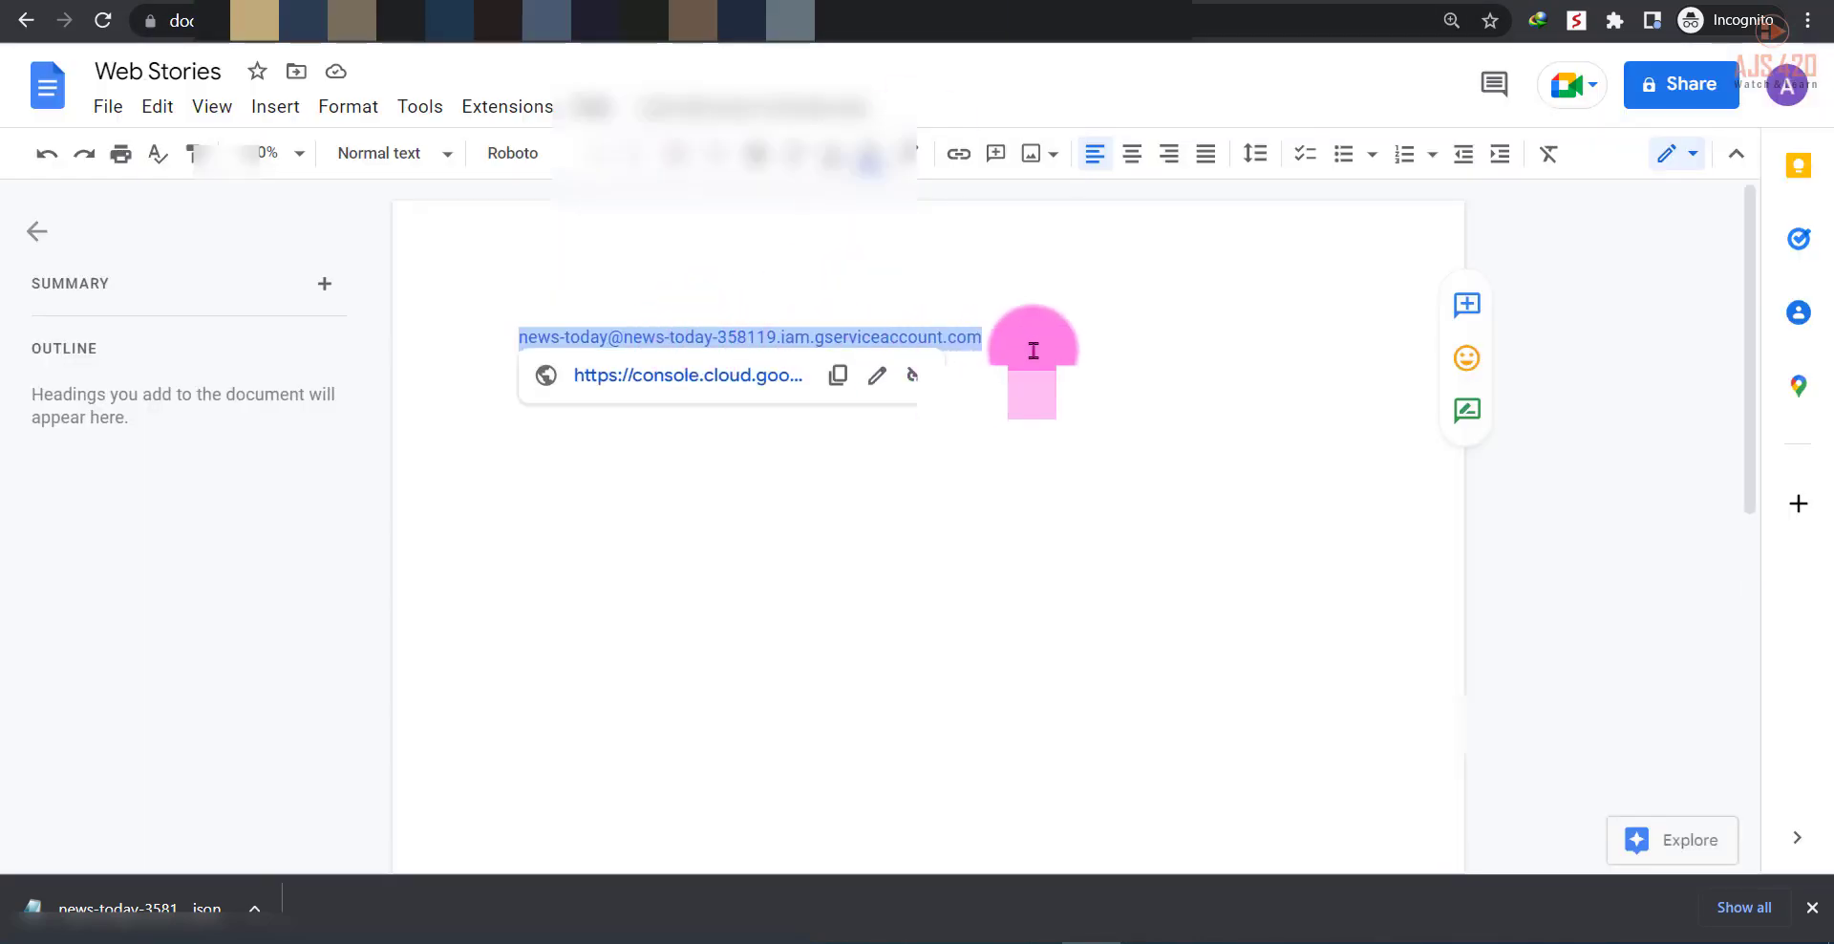
{"action": "left_click", "coordinate": [1033, 352]}
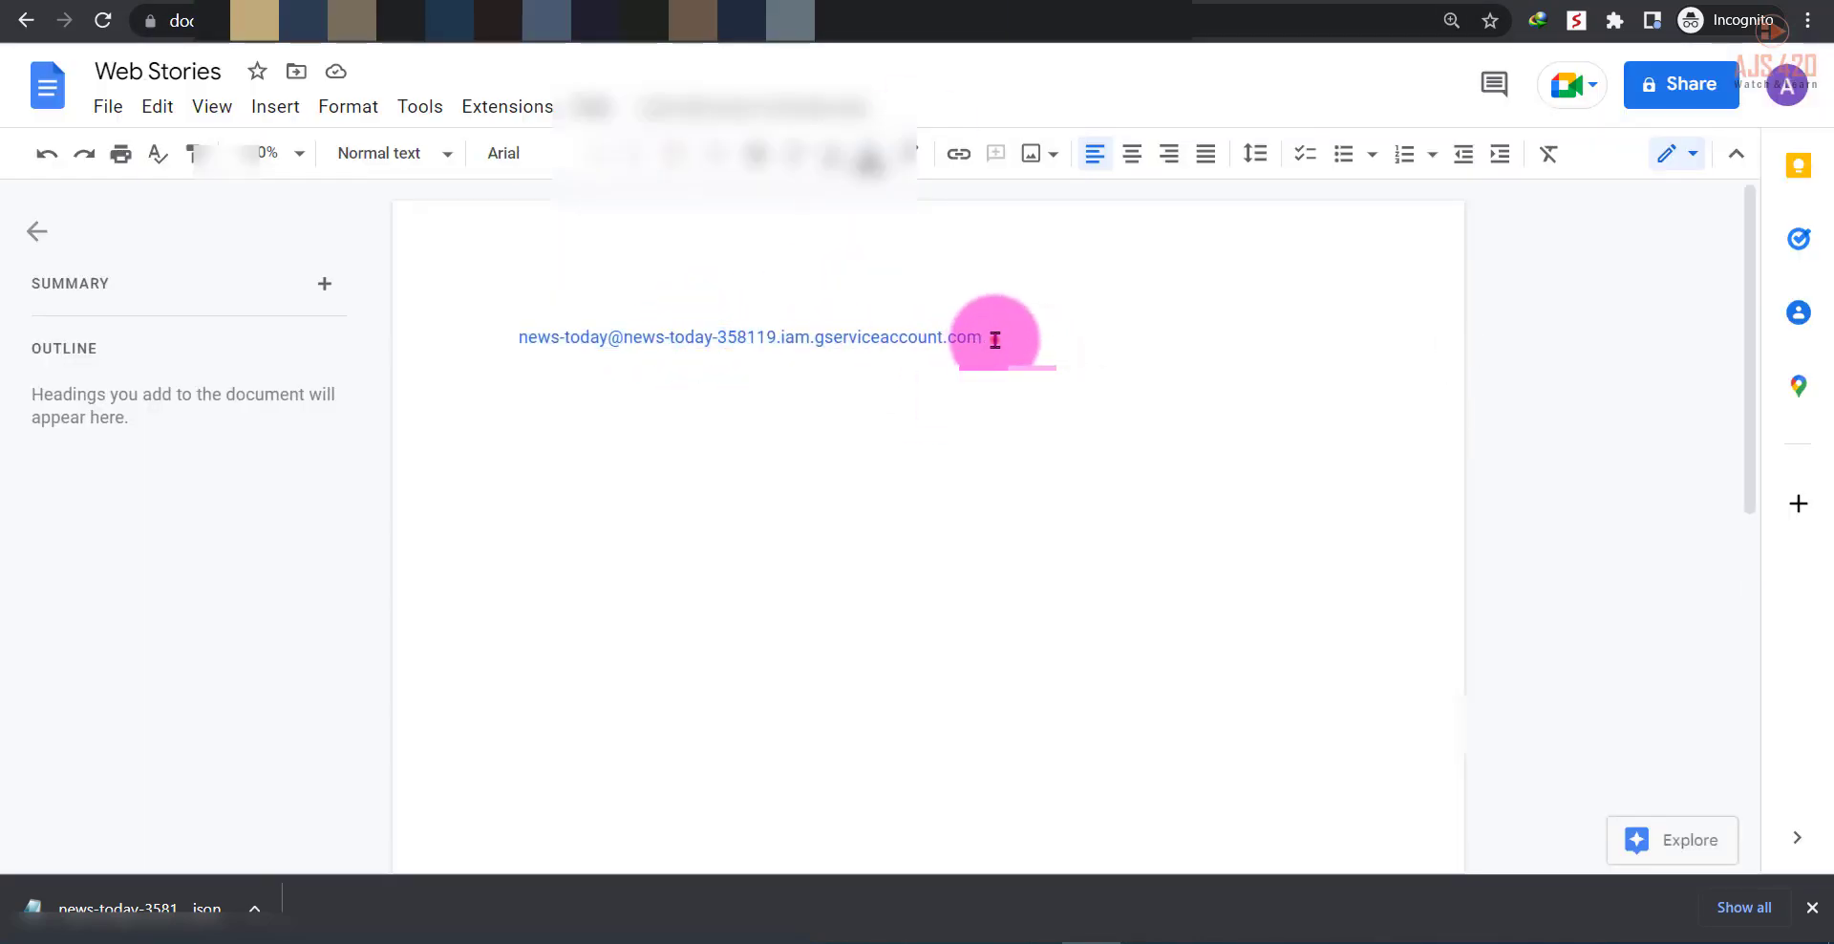
{"action": "left_click_drag", "start_coordinate": [994, 339], "coordinate": [498, 331]}
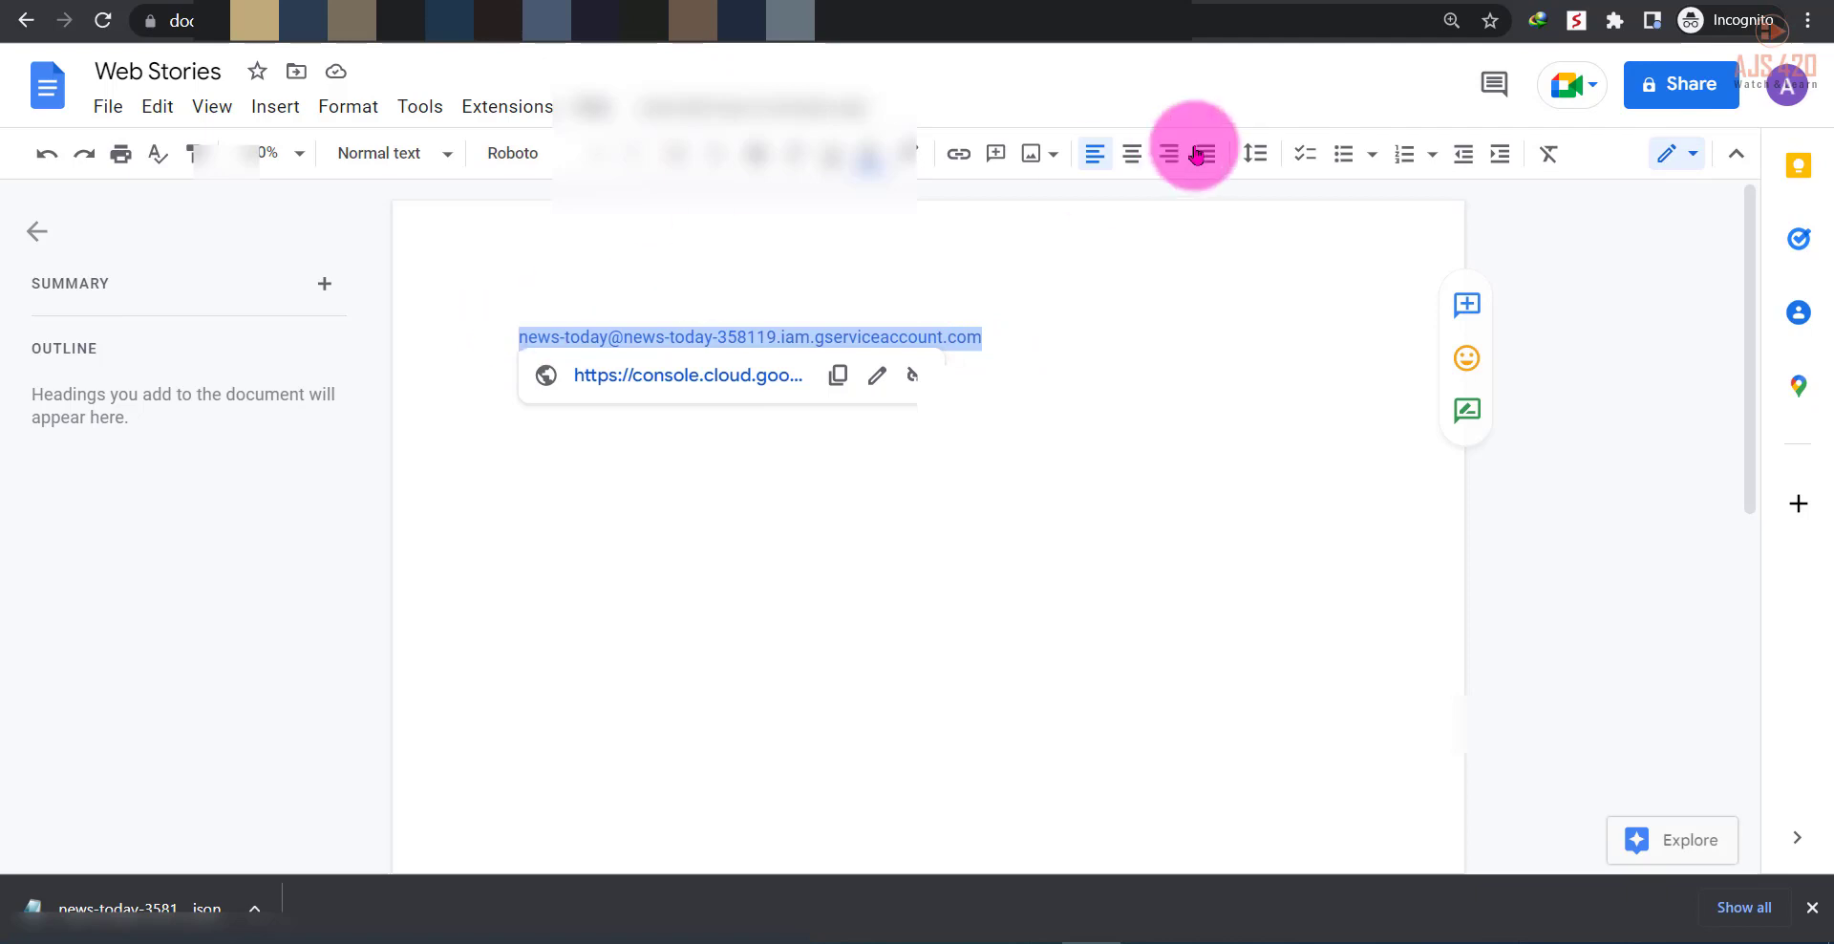
{"action": "left_click", "coordinate": [742, 424]}
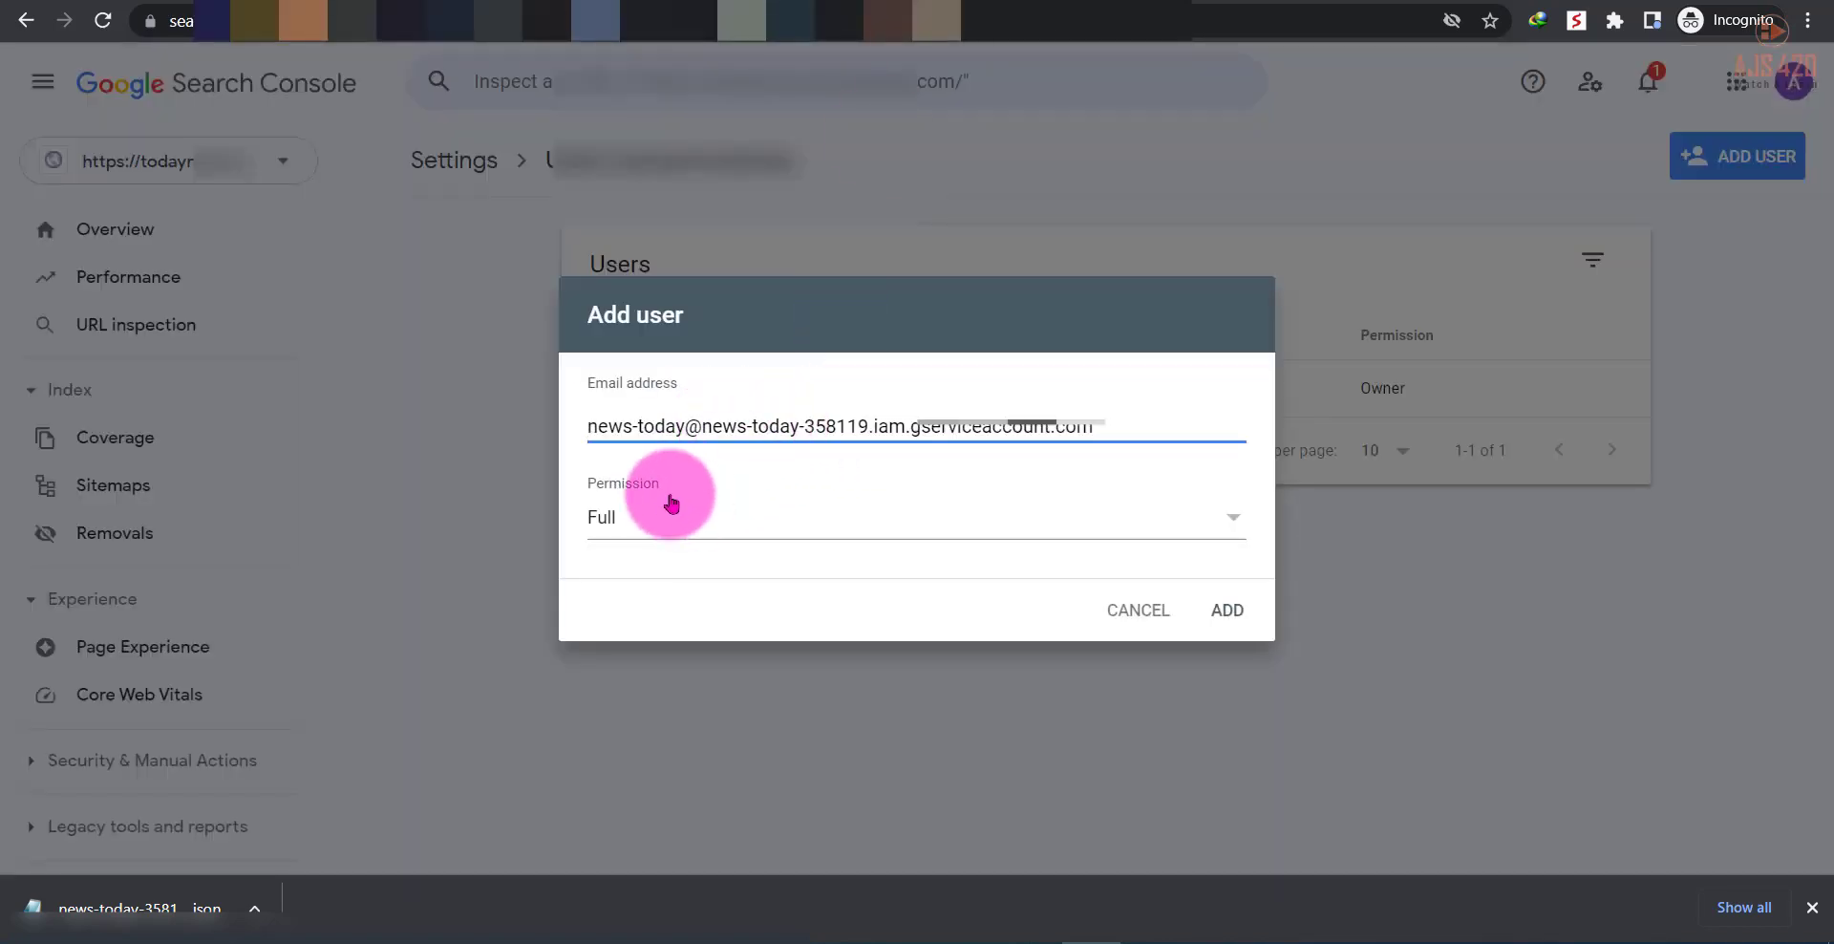
Give the new service account user the Owner permission and add it to the property
{"action": "left_click", "coordinate": [781, 534]}
{"action": "left_click", "coordinate": [683, 472]}
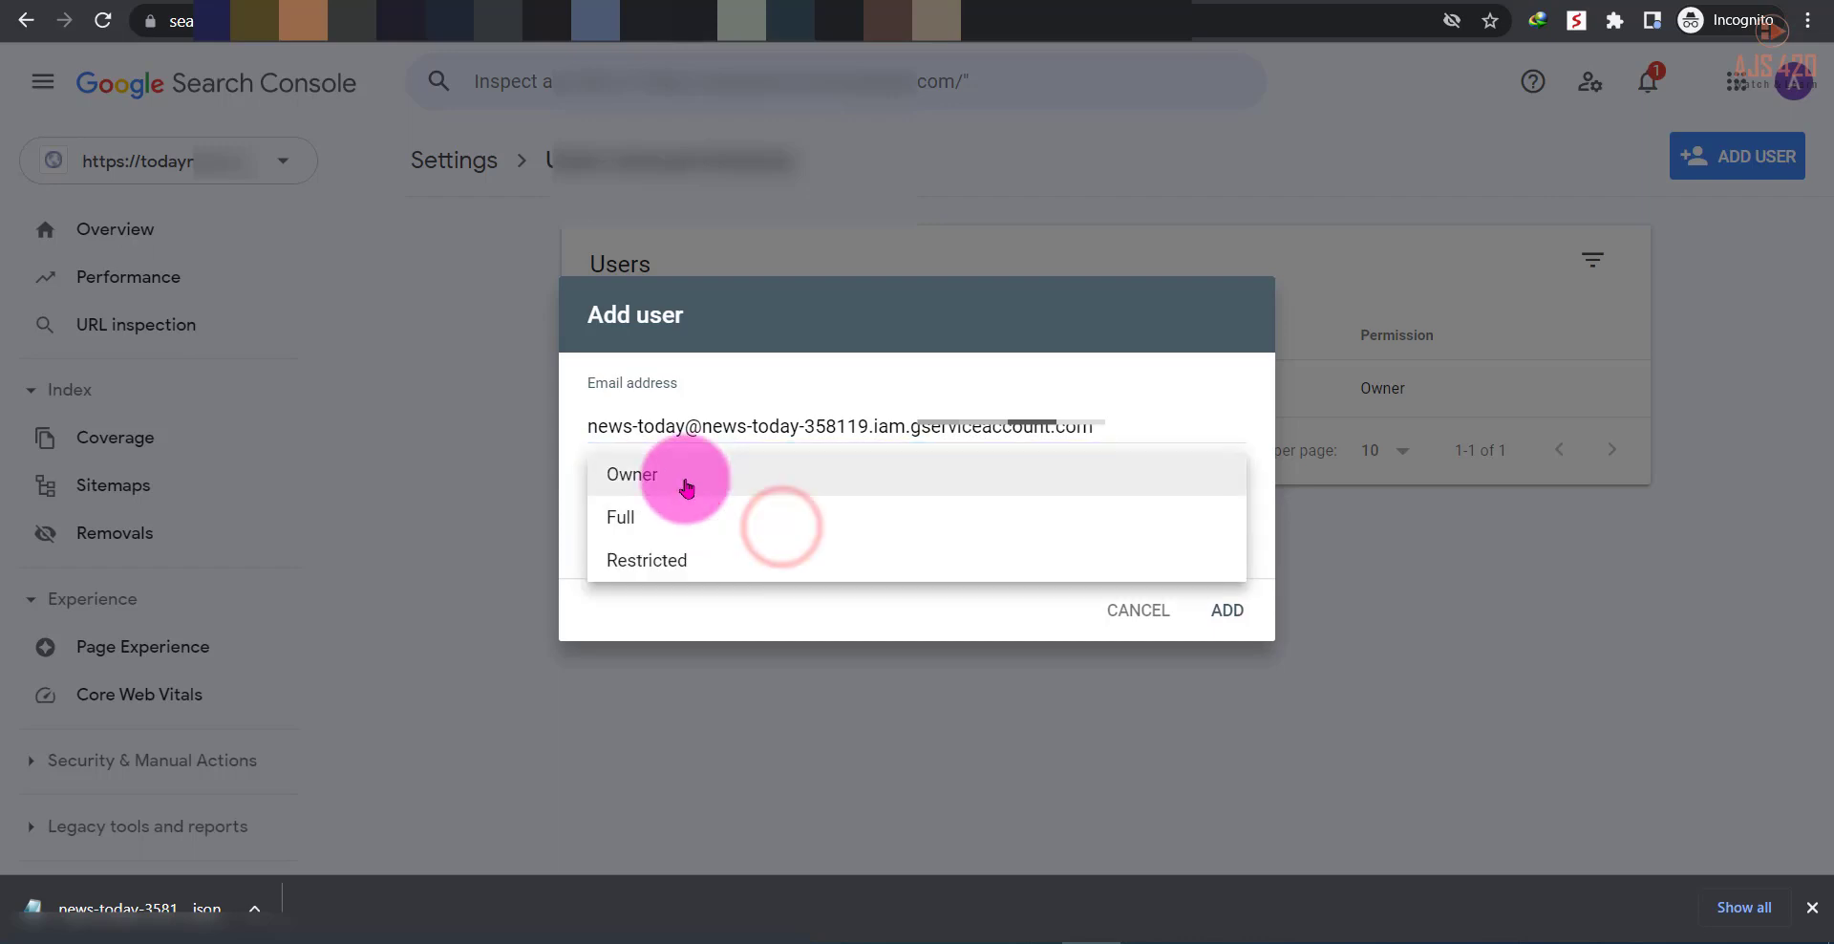
{"action": "left_click", "coordinate": [1227, 611]}
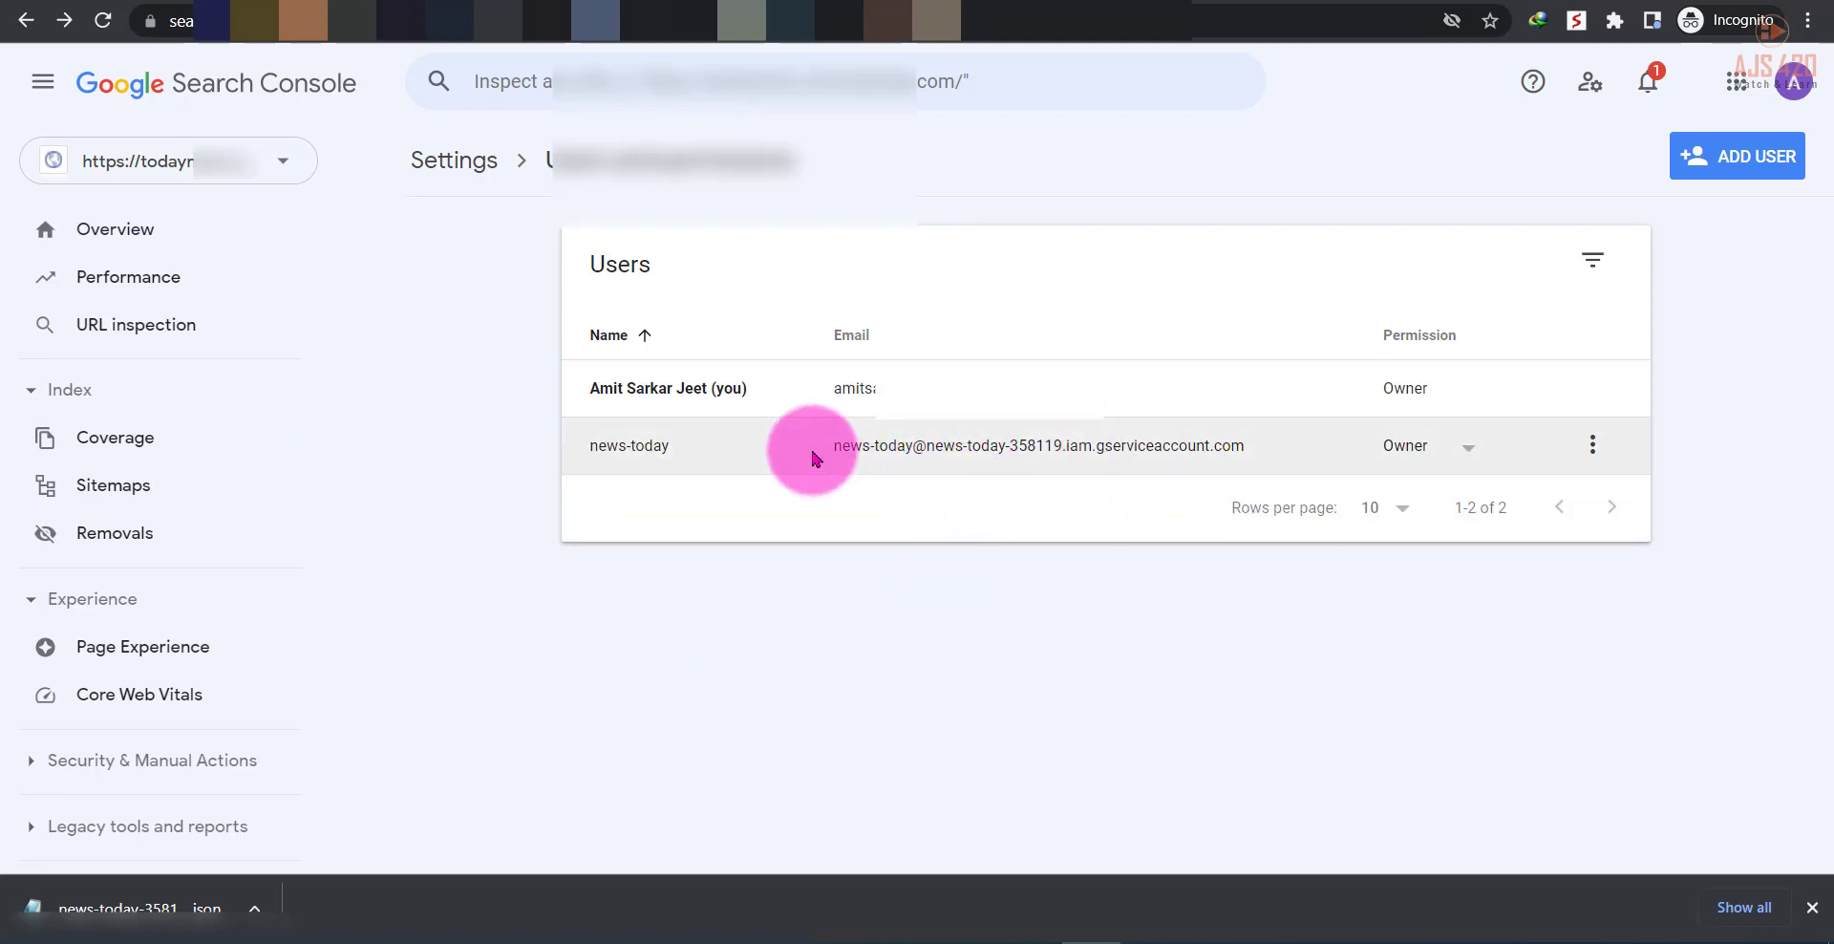
{"action": "left_click_drag", "start_coordinate": [811, 448], "coordinate": [1308, 453]}
{"action": "left_click", "coordinate": [1005, 478]}
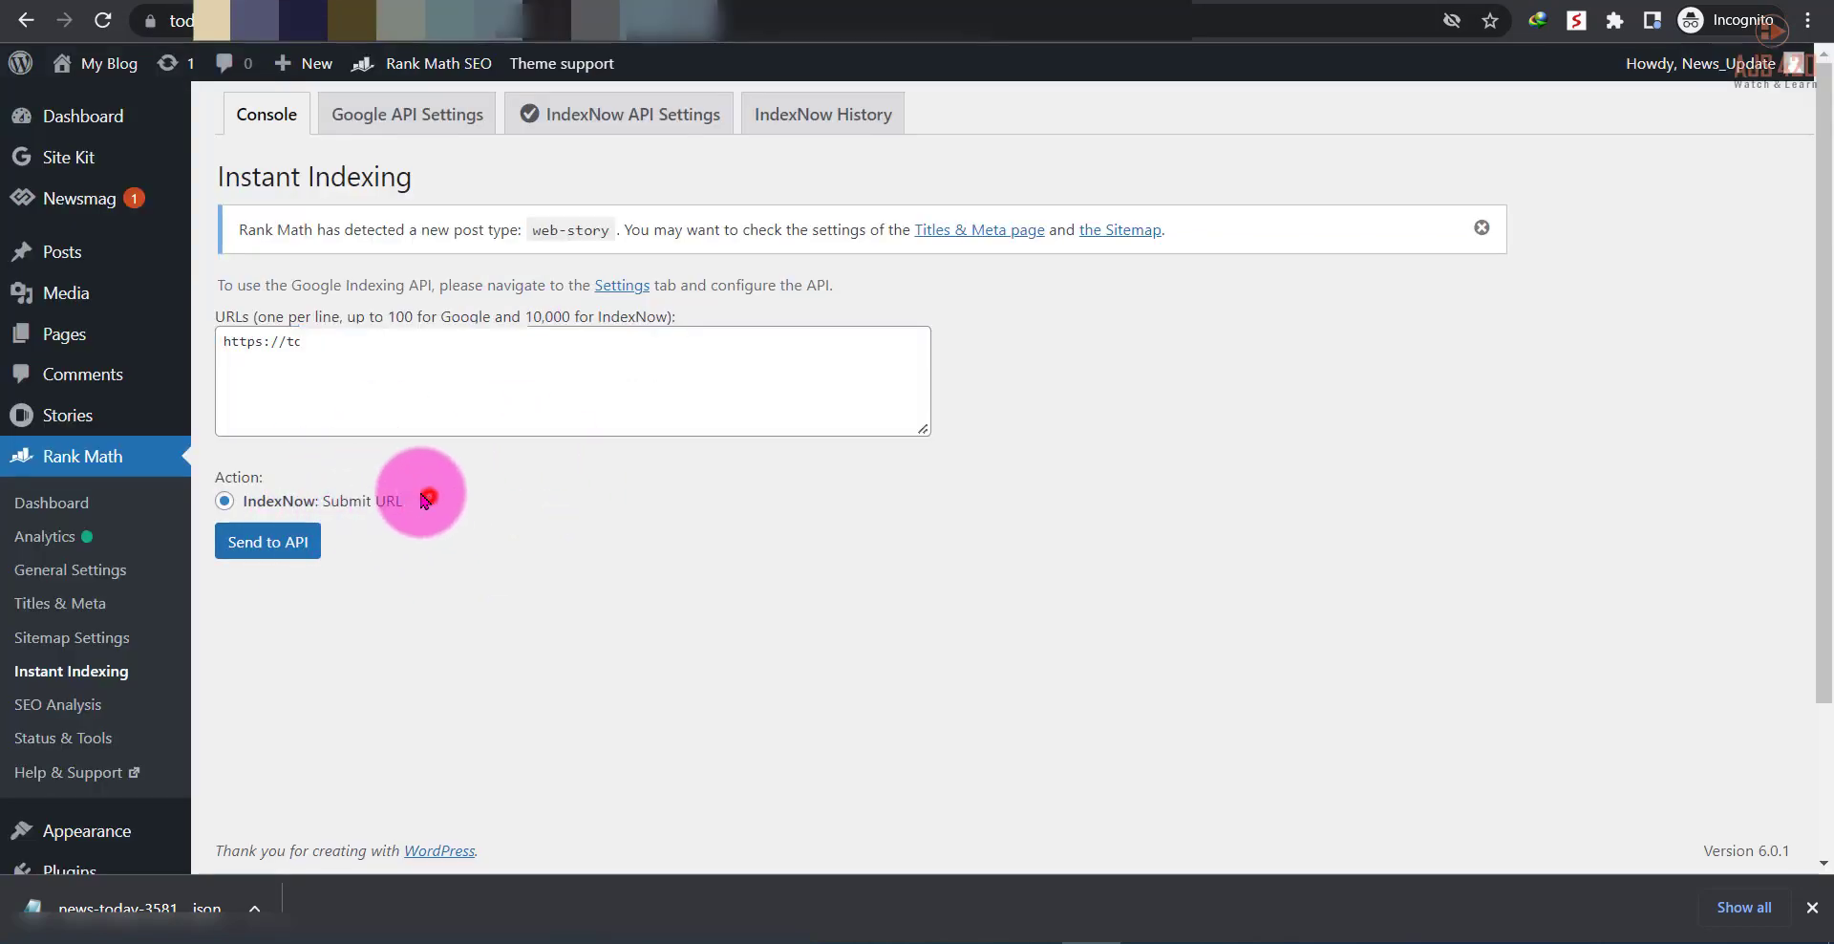
{"action": "left_click_drag", "start_coordinate": [424, 499], "coordinate": [218, 504]}
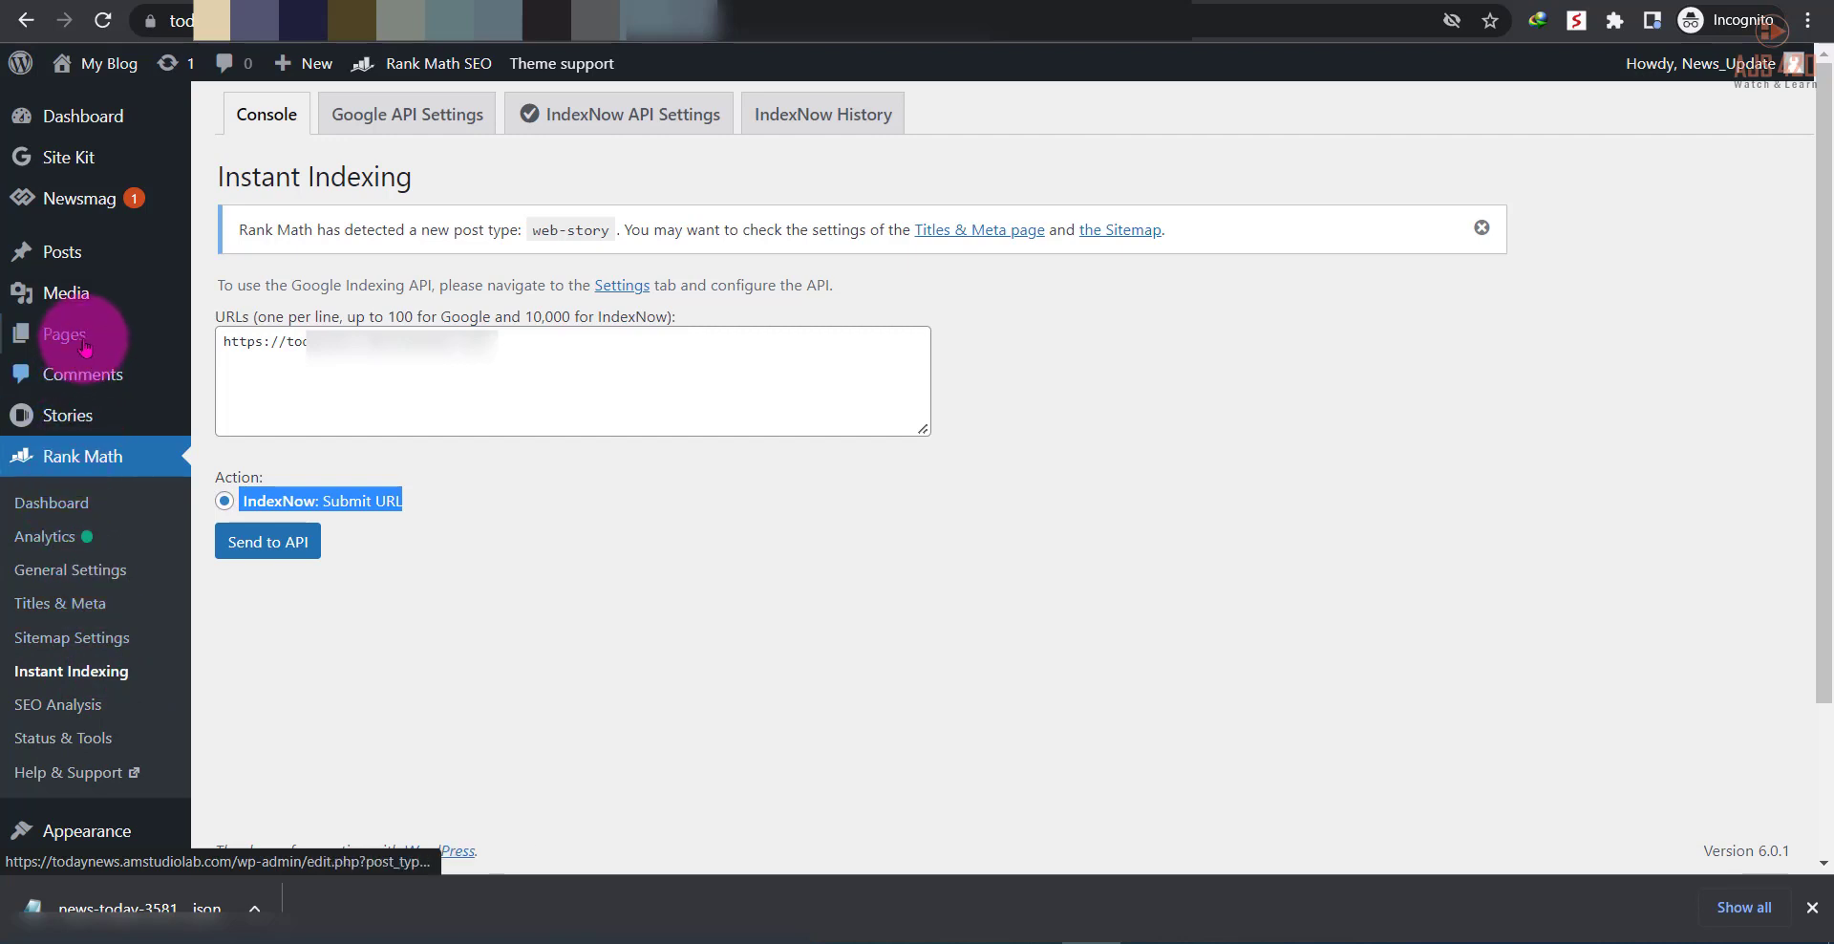
{"action": "scroll", "coordinate": [95, 402], "scroll_direction": "down", "scroll_amount": 2}
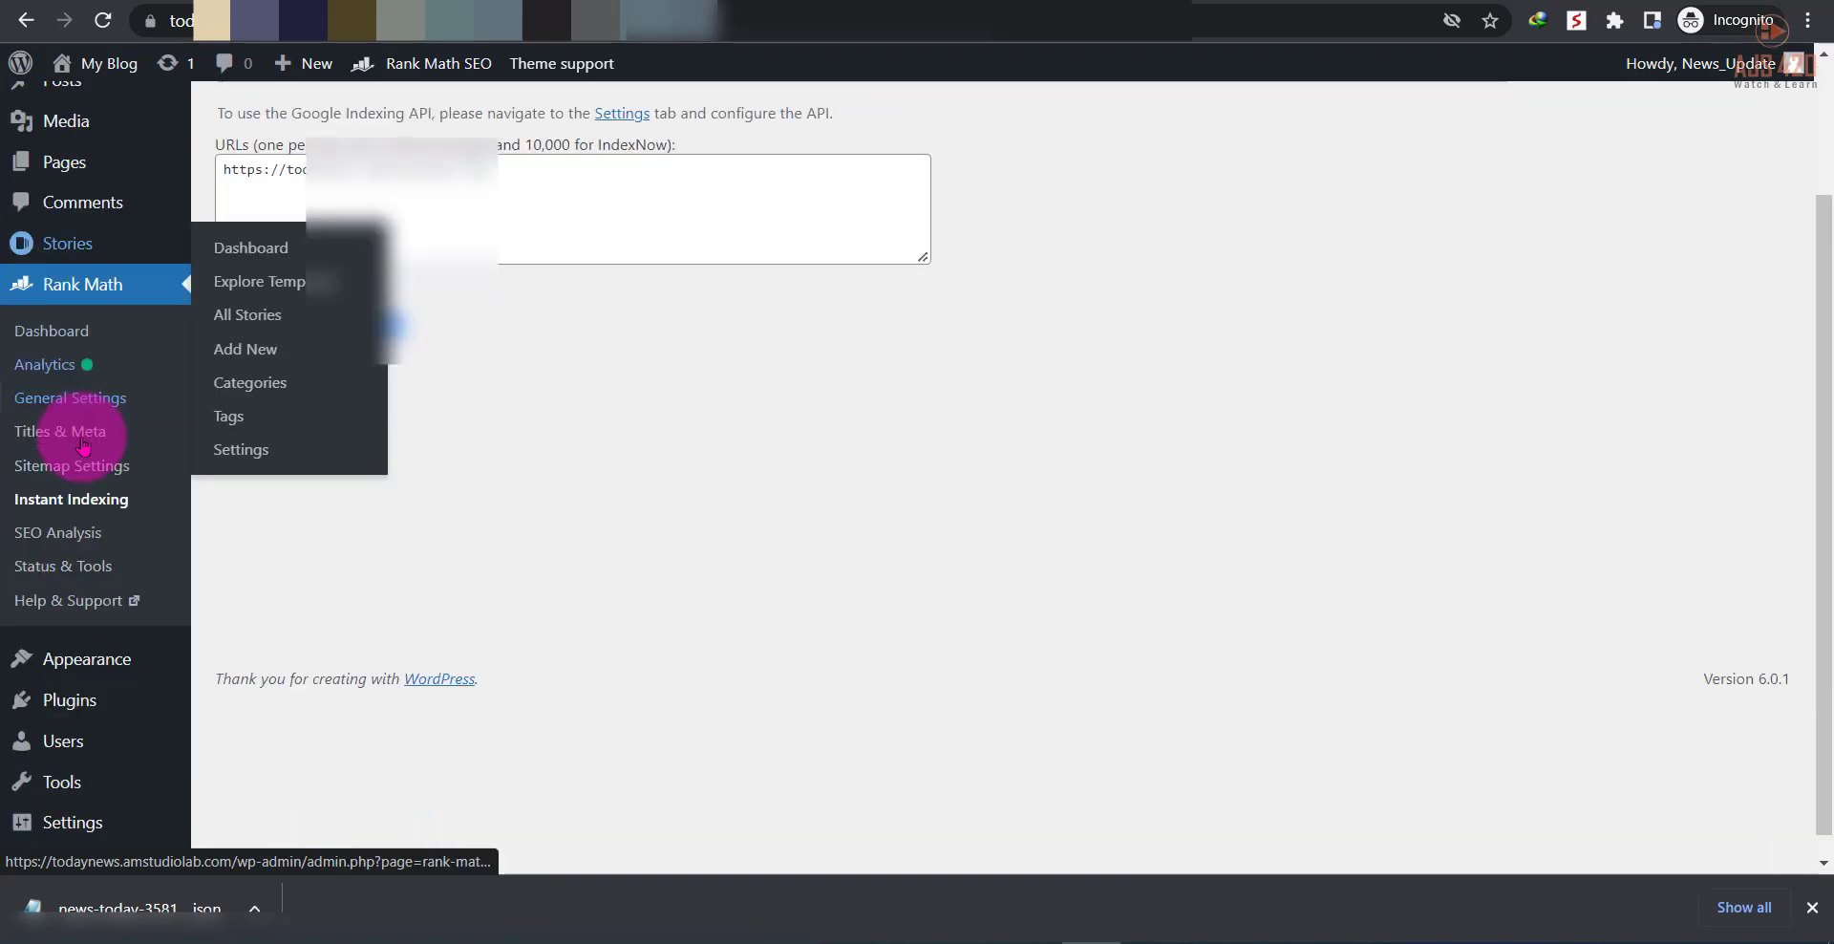
{"action": "mouse_move", "coordinate": [64, 716]}
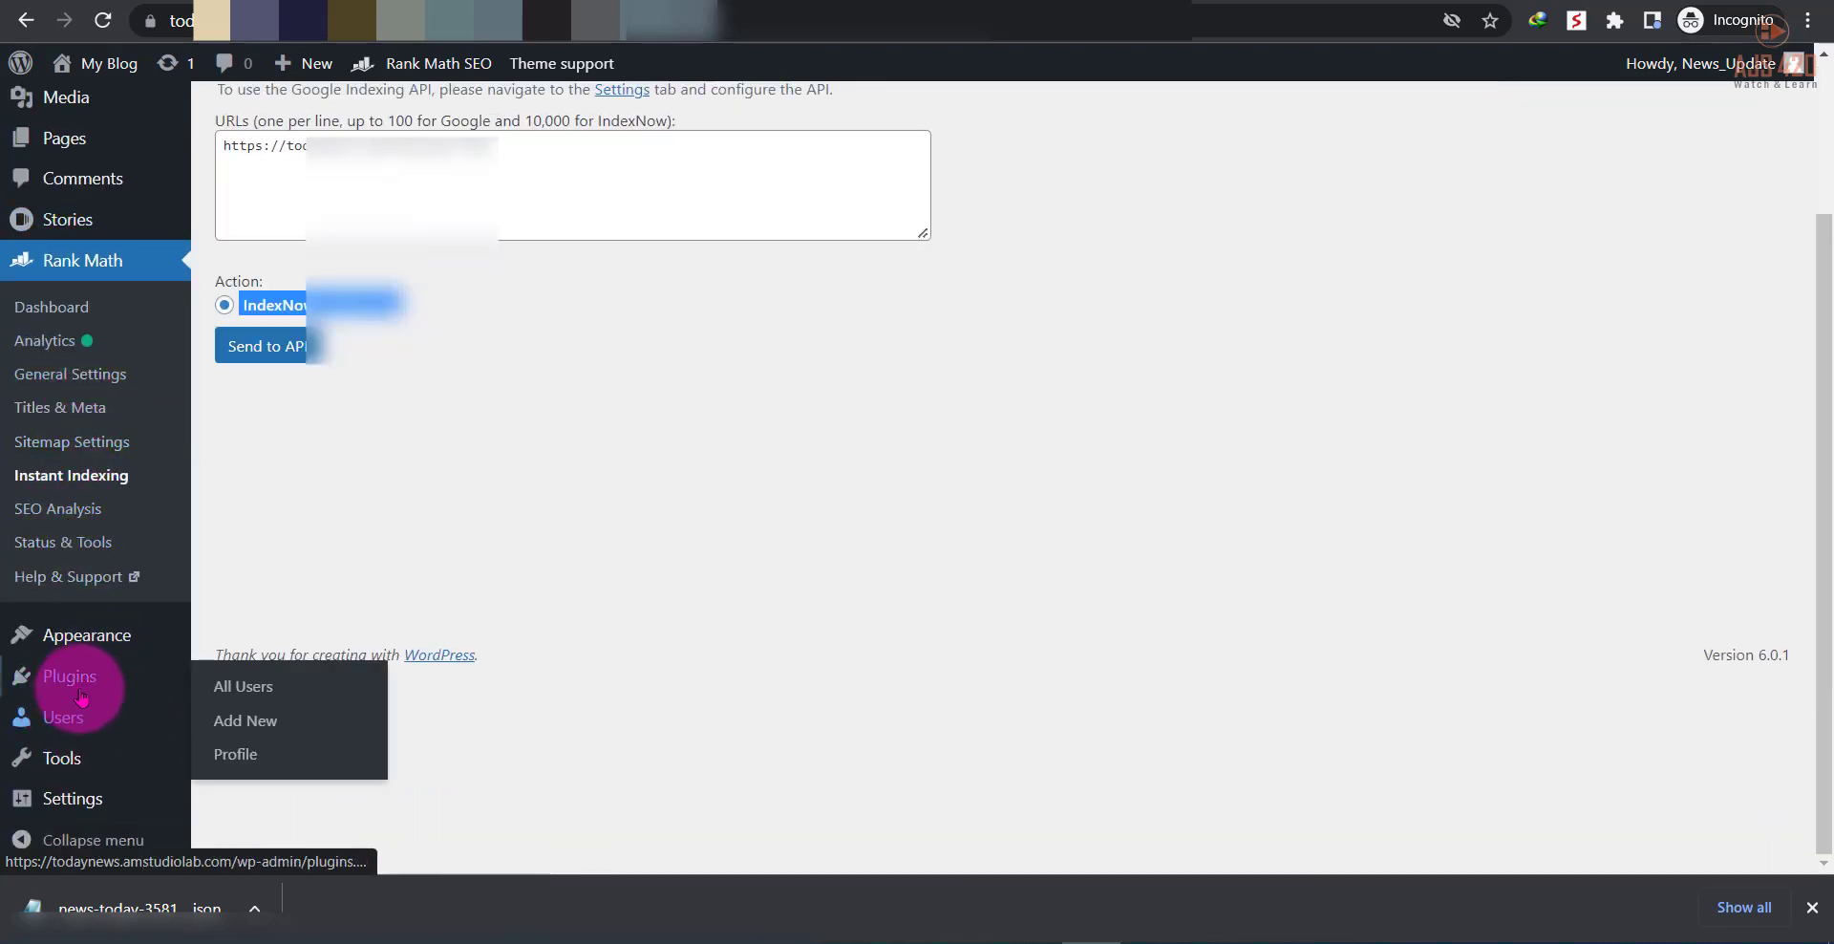
{"action": "scroll", "coordinate": [560, 515], "scroll_direction": "up", "scroll_amount": 1}
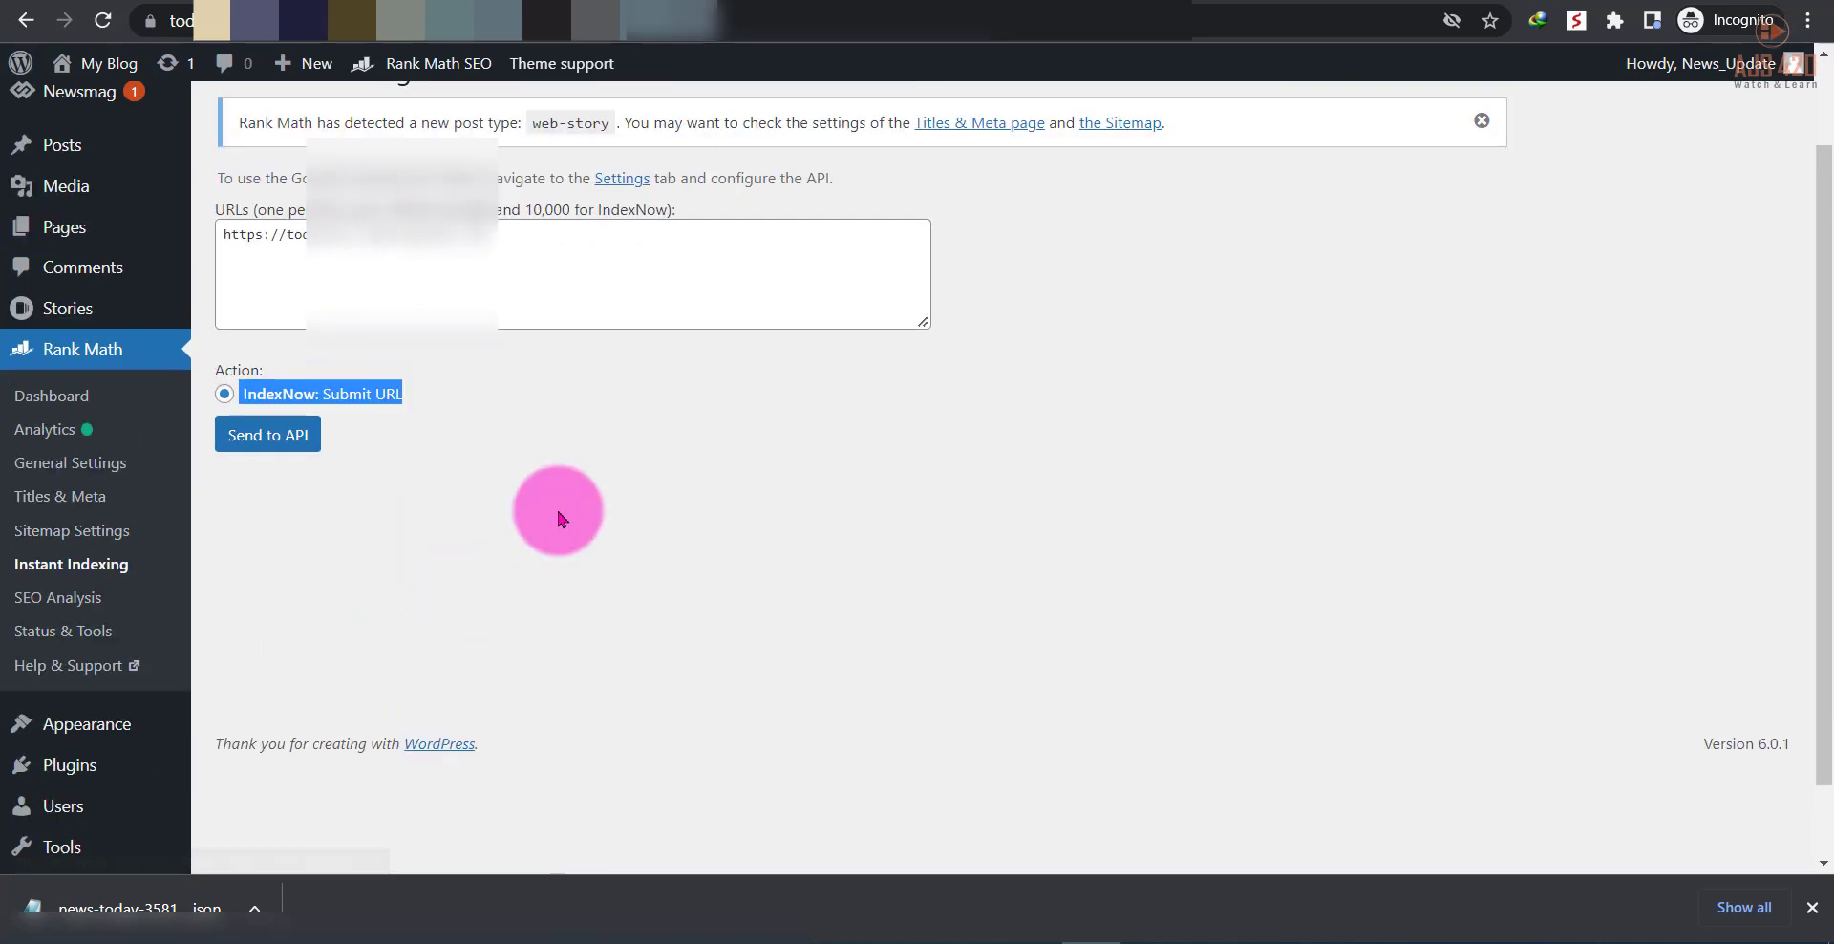
{"action": "scroll", "coordinate": [559, 515], "scroll_direction": "up", "scroll_amount": 1}
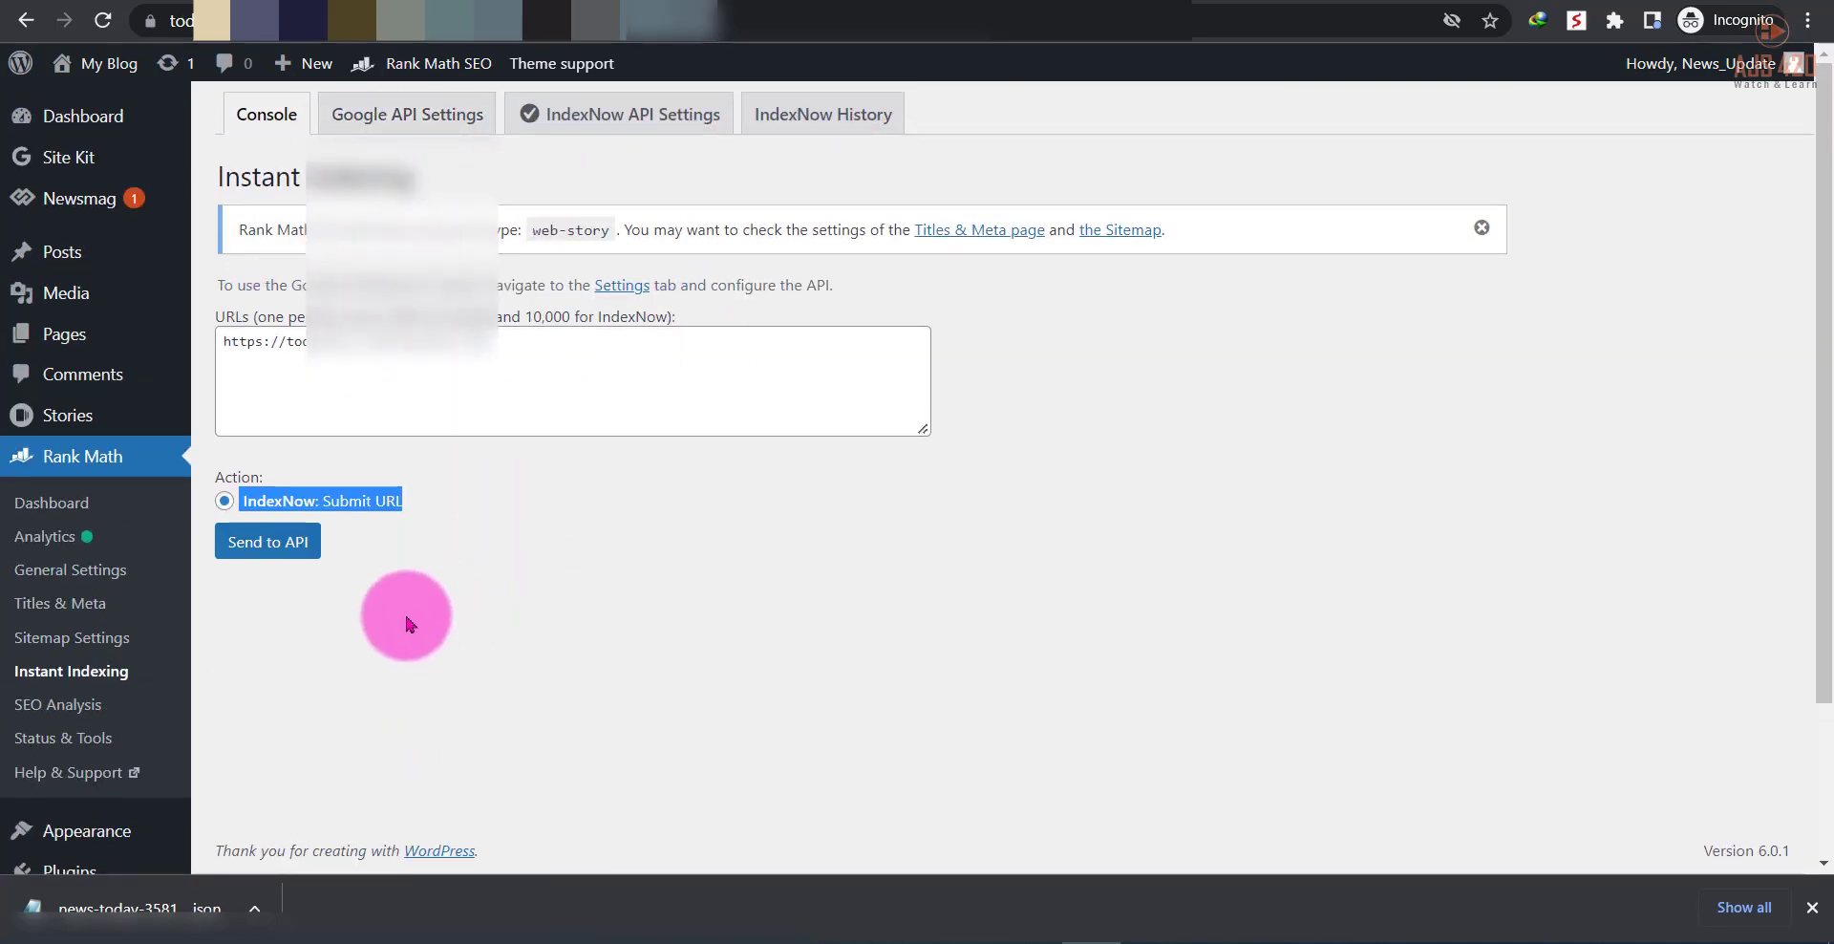
In Rank Math's Google API Settings for Instant Indexing, select the downloaded news-today JSON key file from Downloads for upload
{"action": "left_click", "coordinate": [445, 124]}
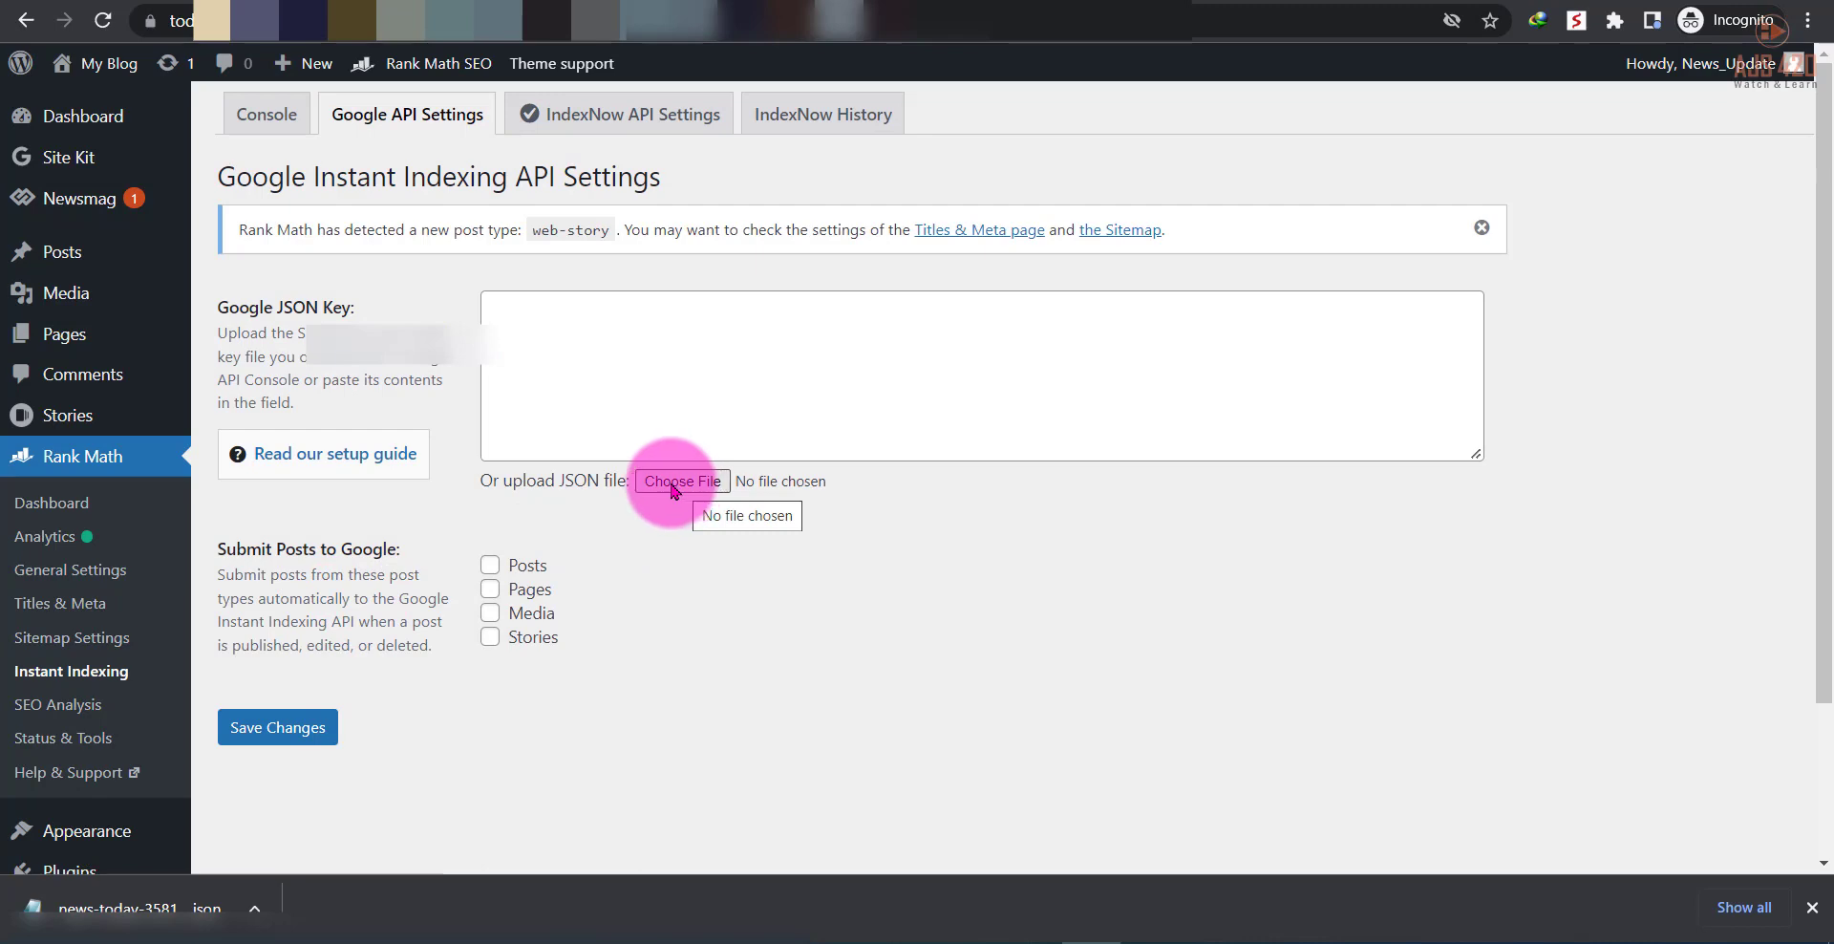
{"action": "left_click", "coordinate": [684, 481]}
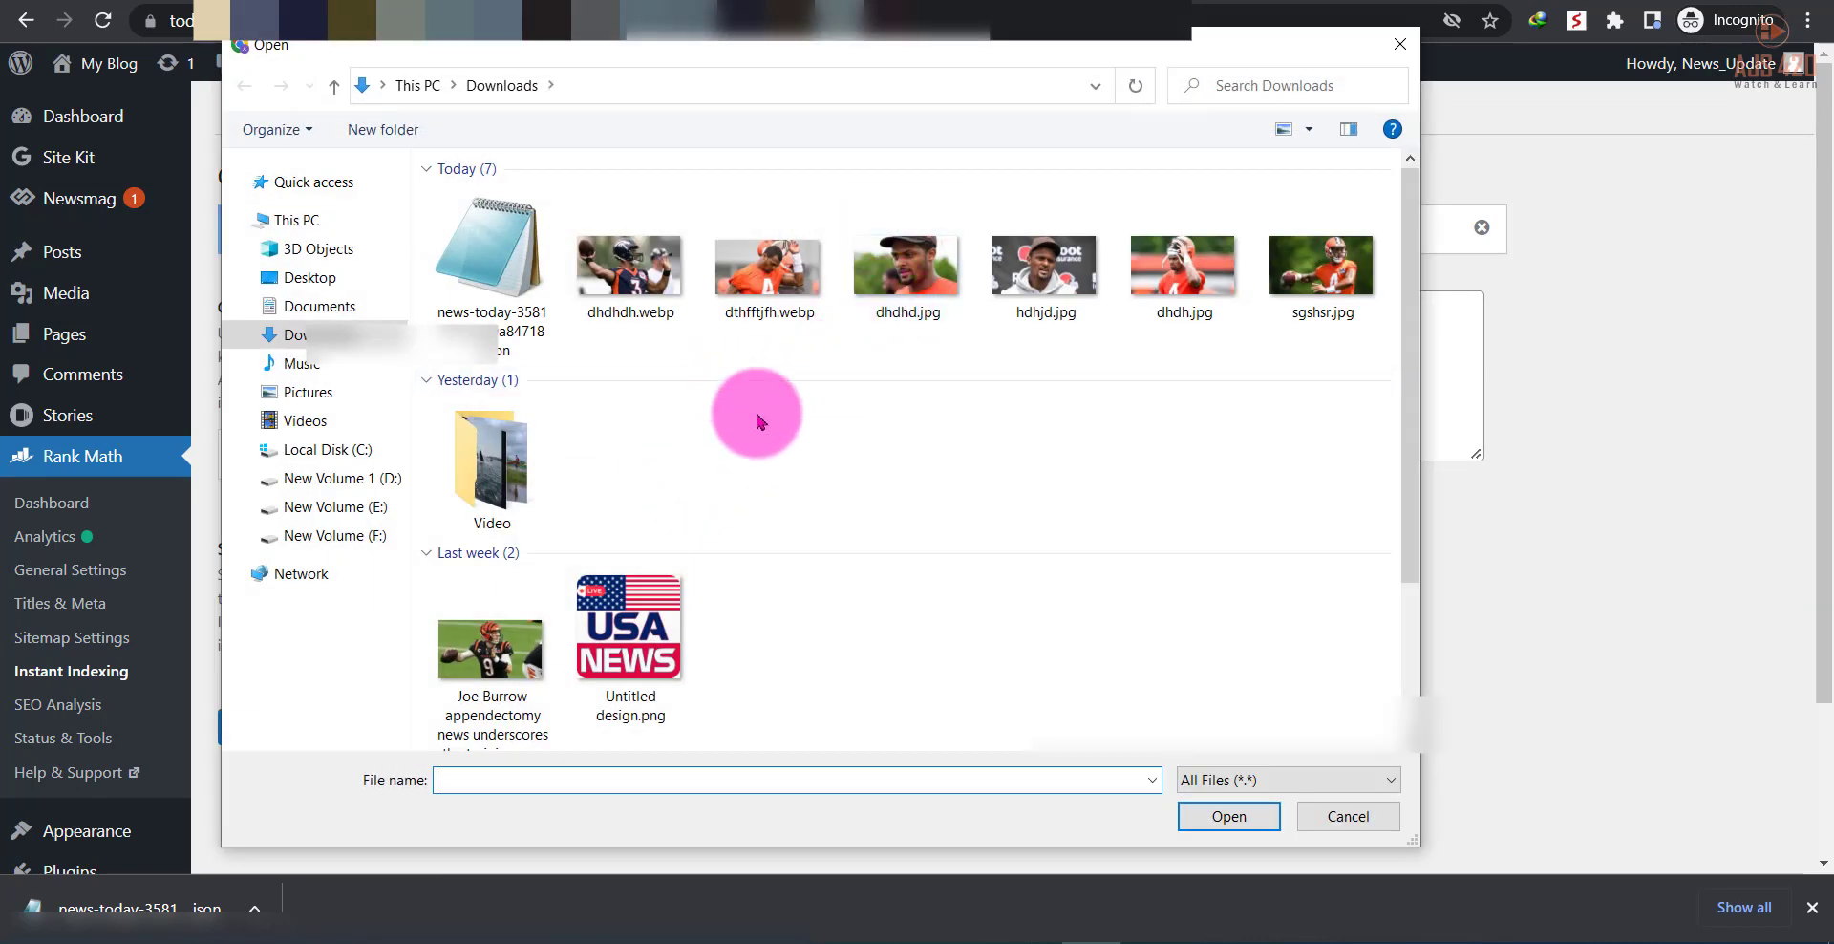
{"action": "left_click", "coordinate": [507, 249]}
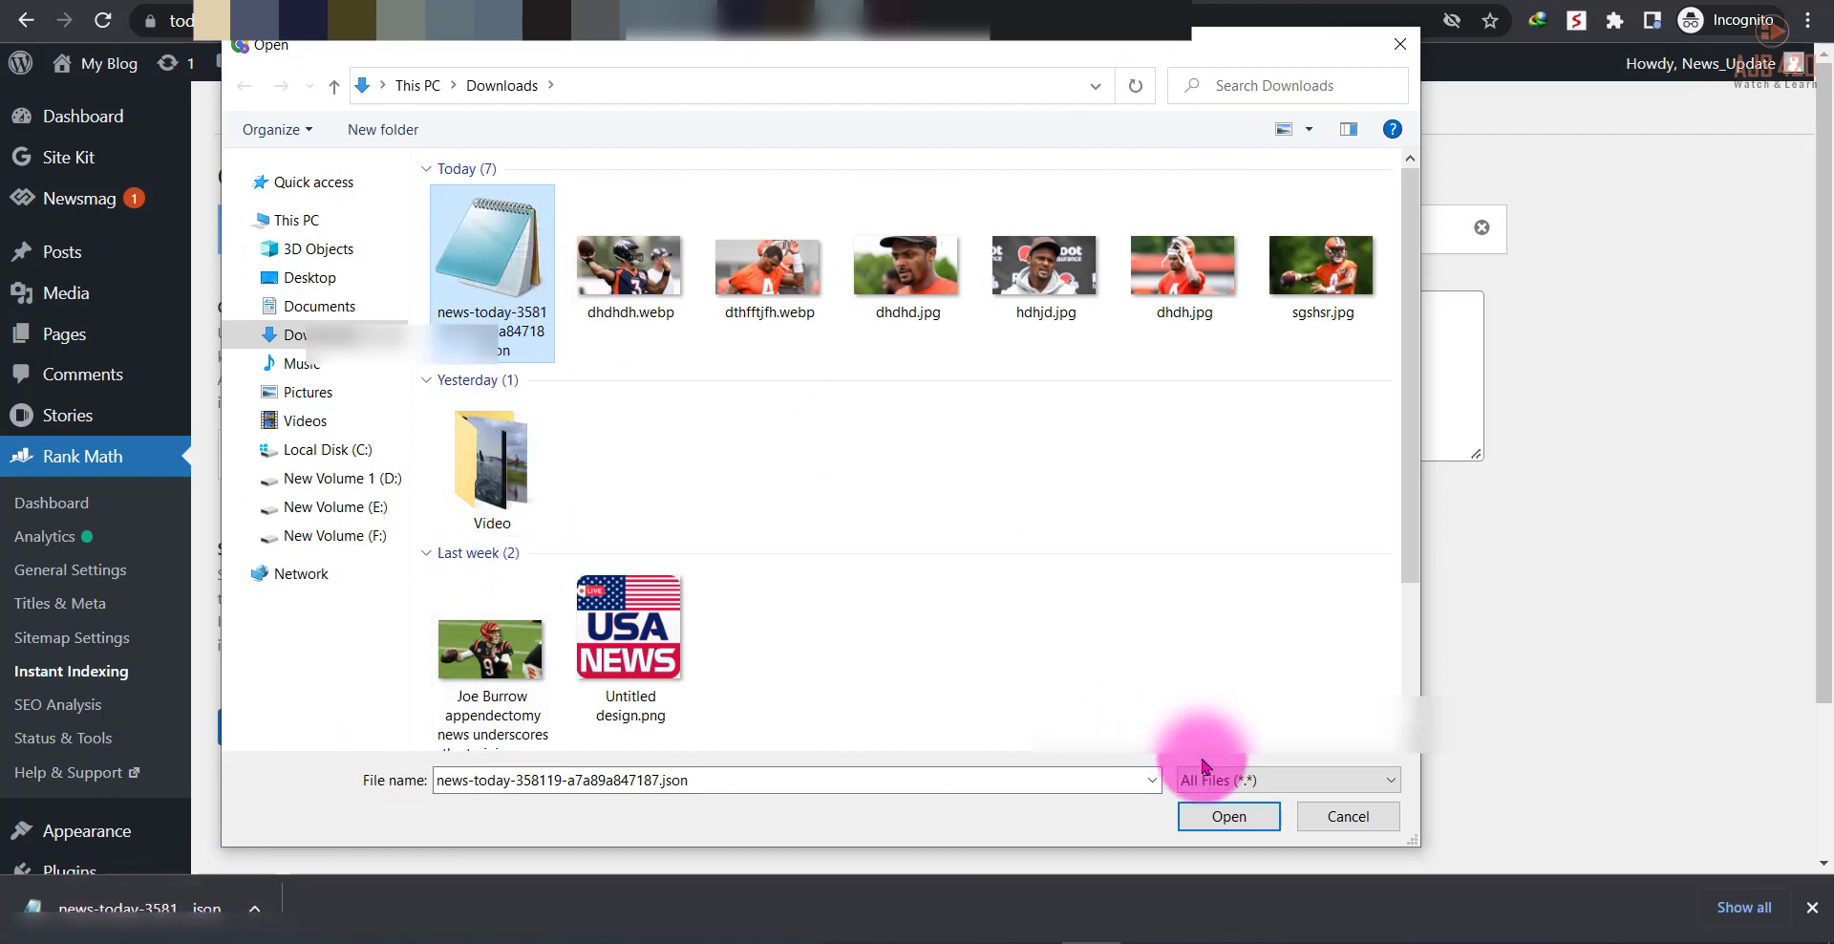
{"action": "left_click", "coordinate": [1229, 816]}
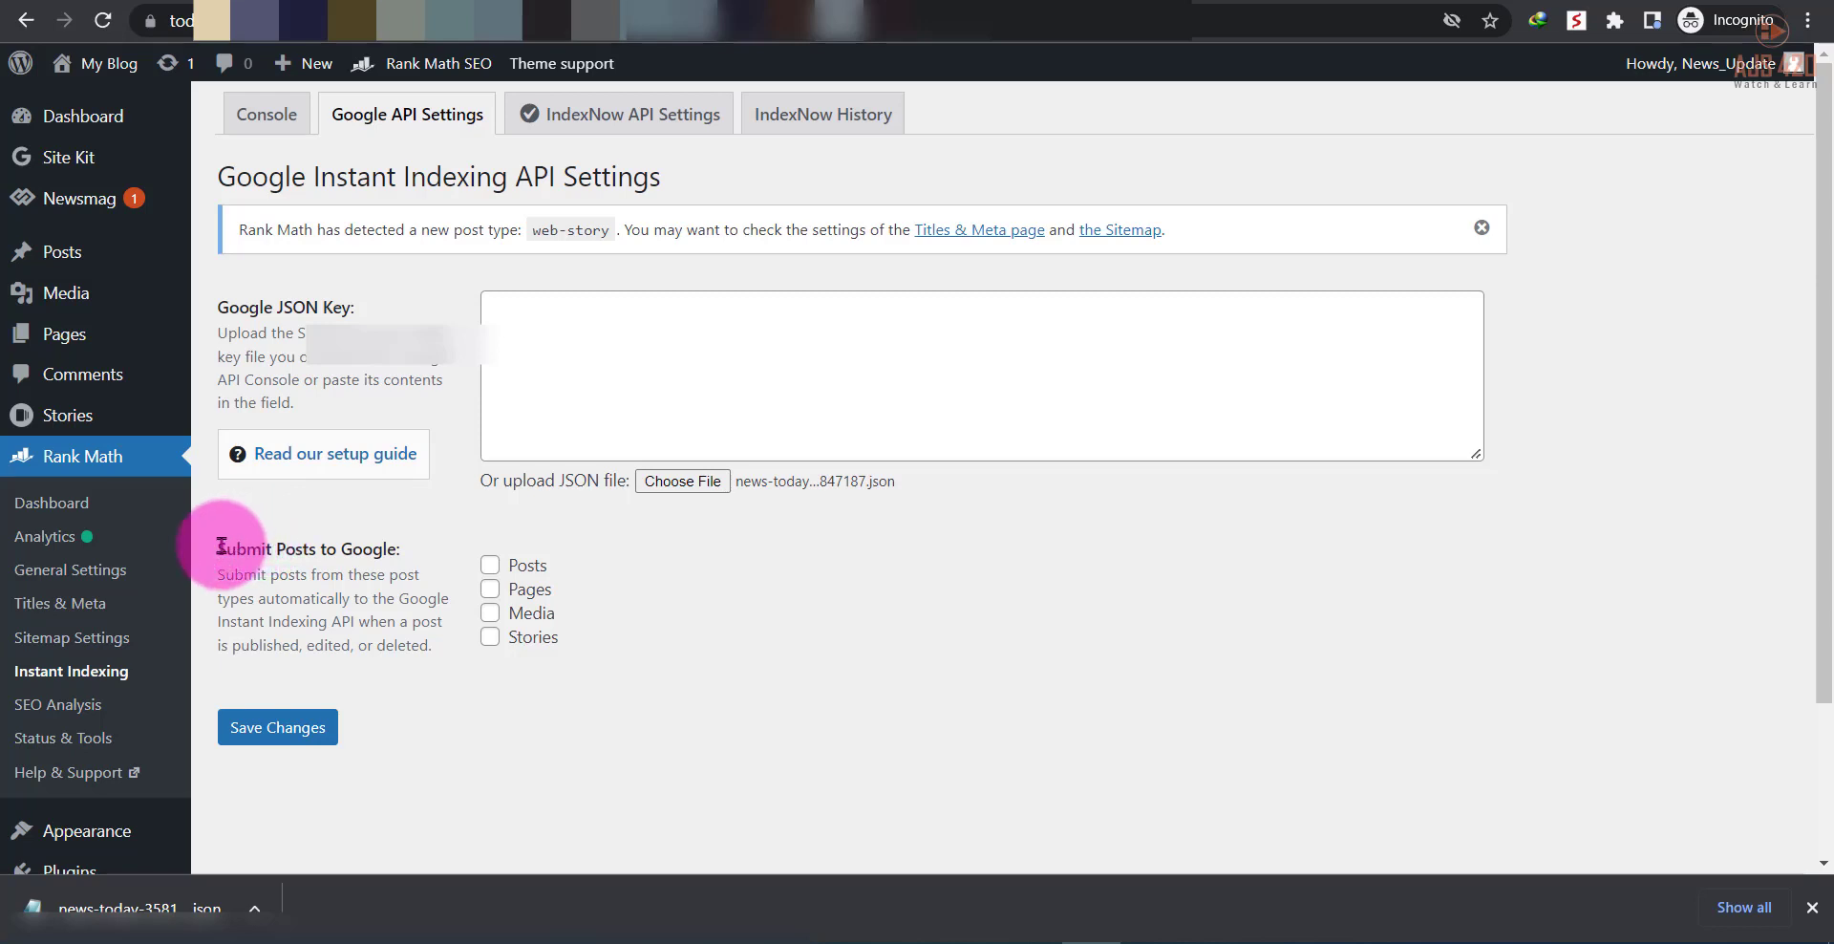
Enable automatic submission to Google for Posts, Pages and Stories, save the settings and check the loaded JSON key
{"action": "left_click_drag", "start_coordinate": [220, 547], "coordinate": [425, 547]}
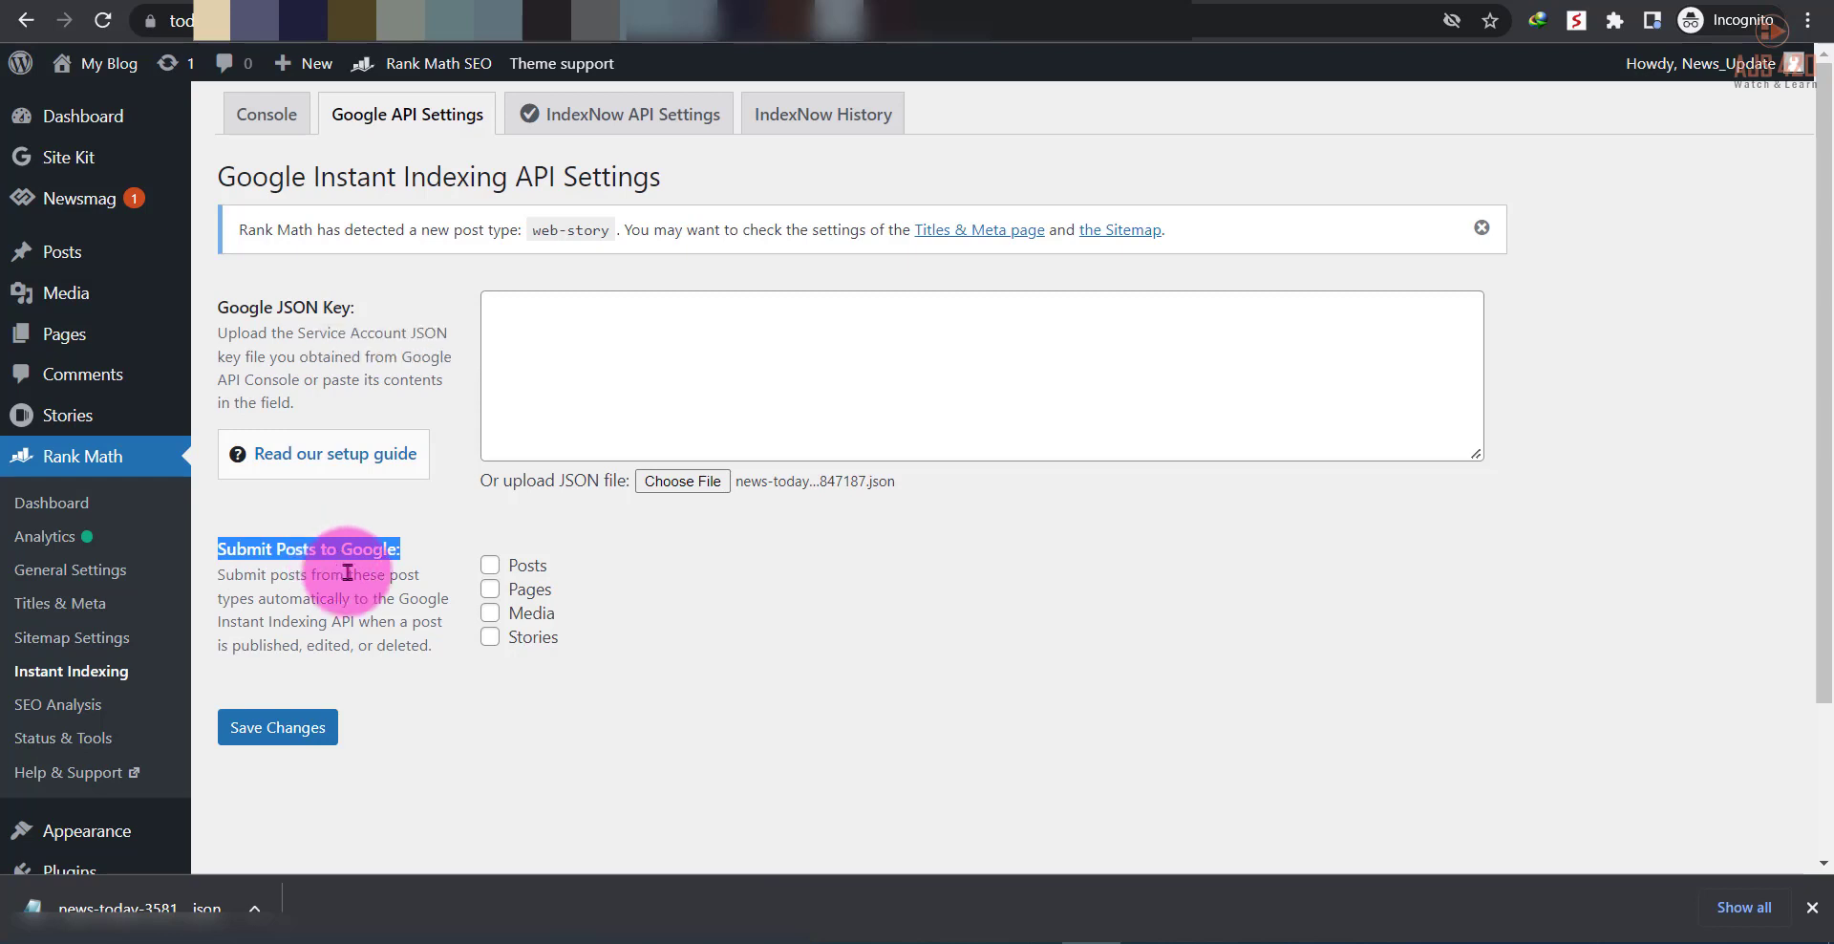
{"action": "left_click", "coordinate": [493, 566]}
{"action": "left_click", "coordinate": [491, 589]}
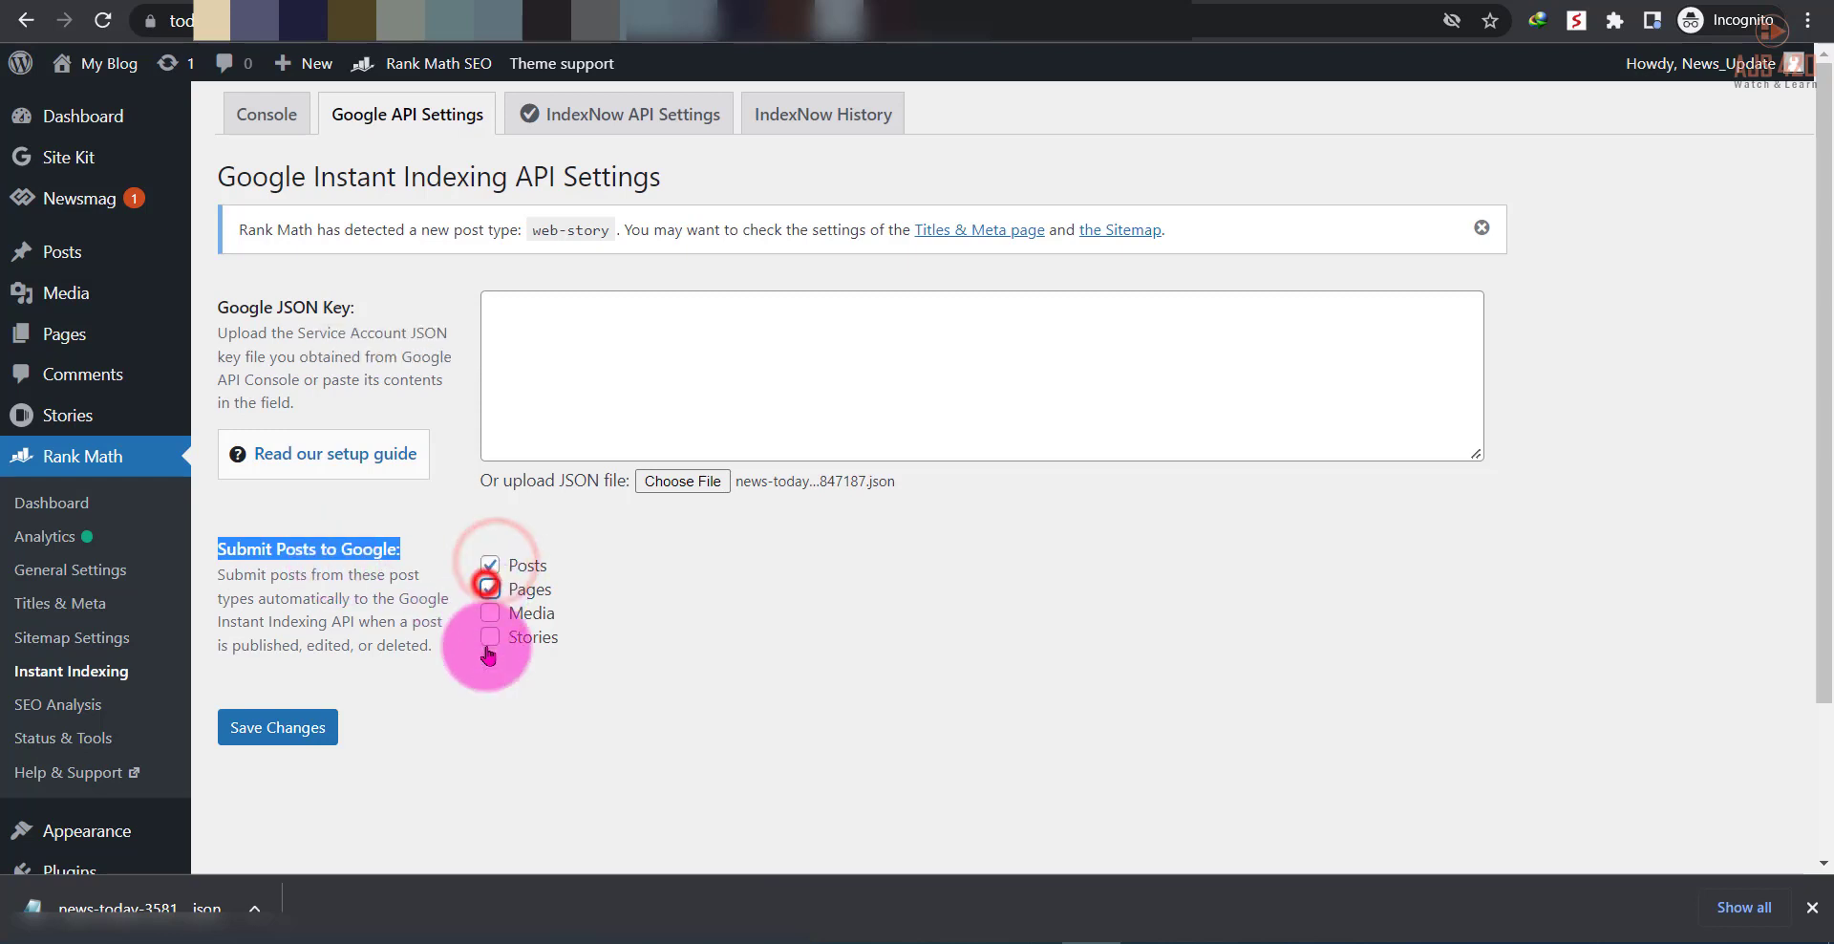
{"action": "left_click", "coordinate": [491, 637]}
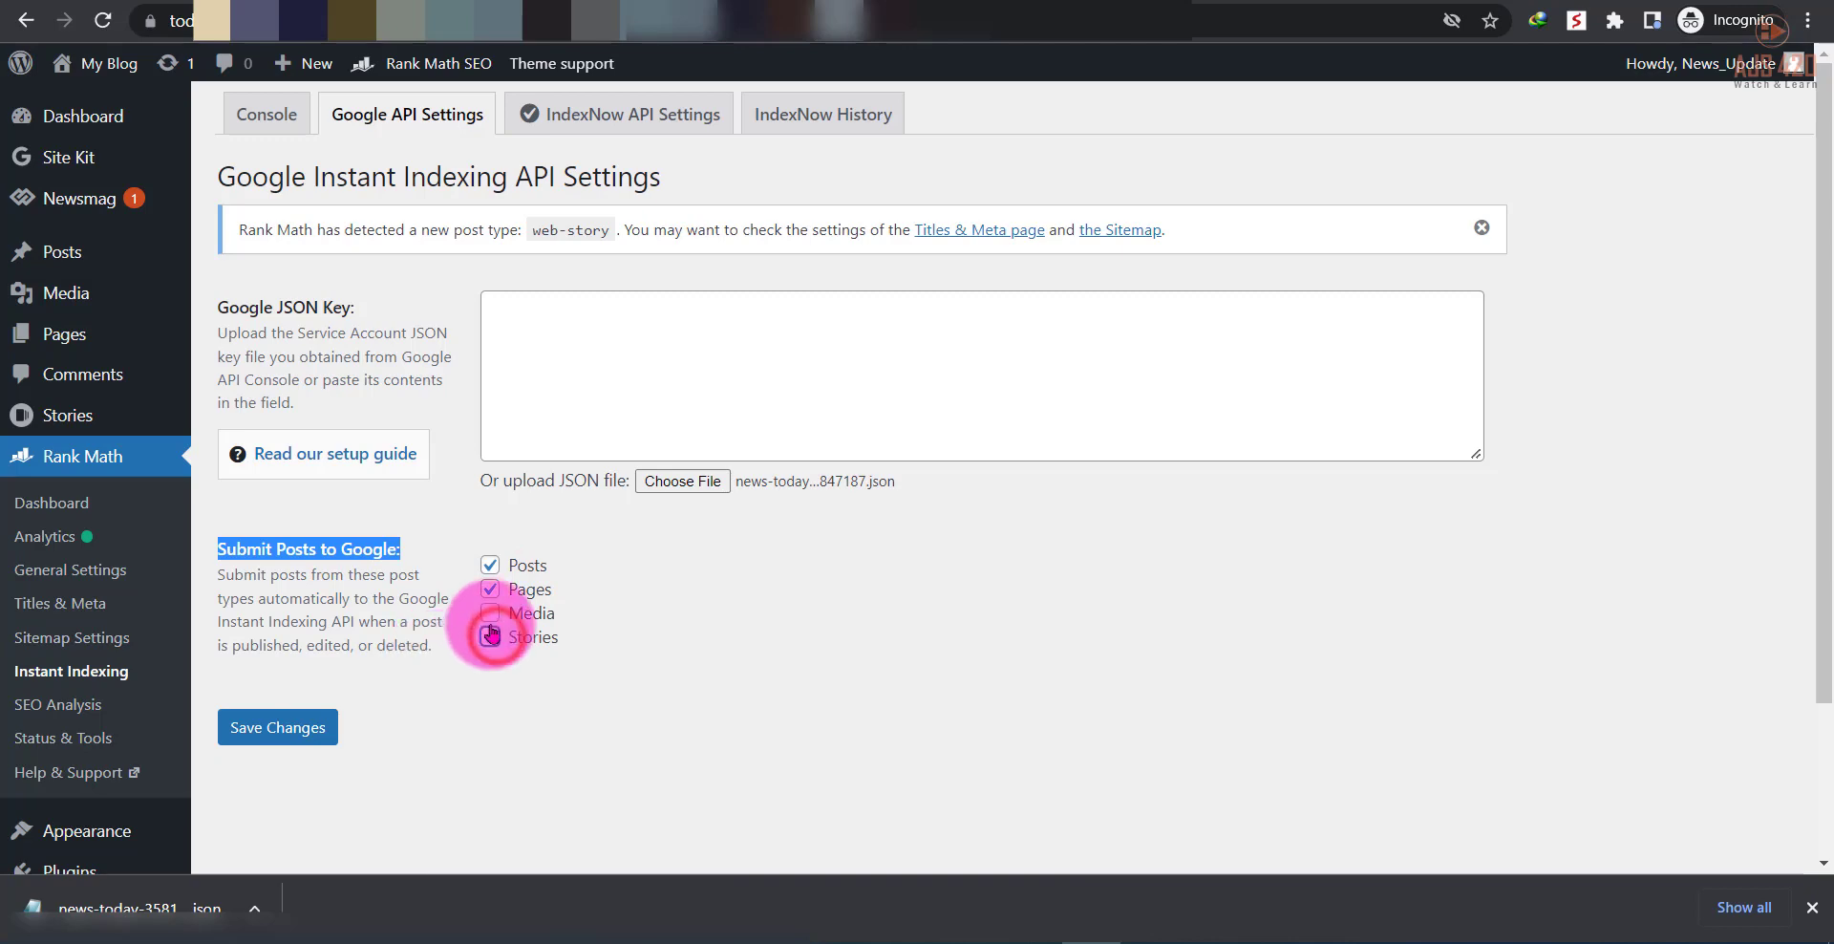
{"action": "left_click", "coordinate": [298, 728]}
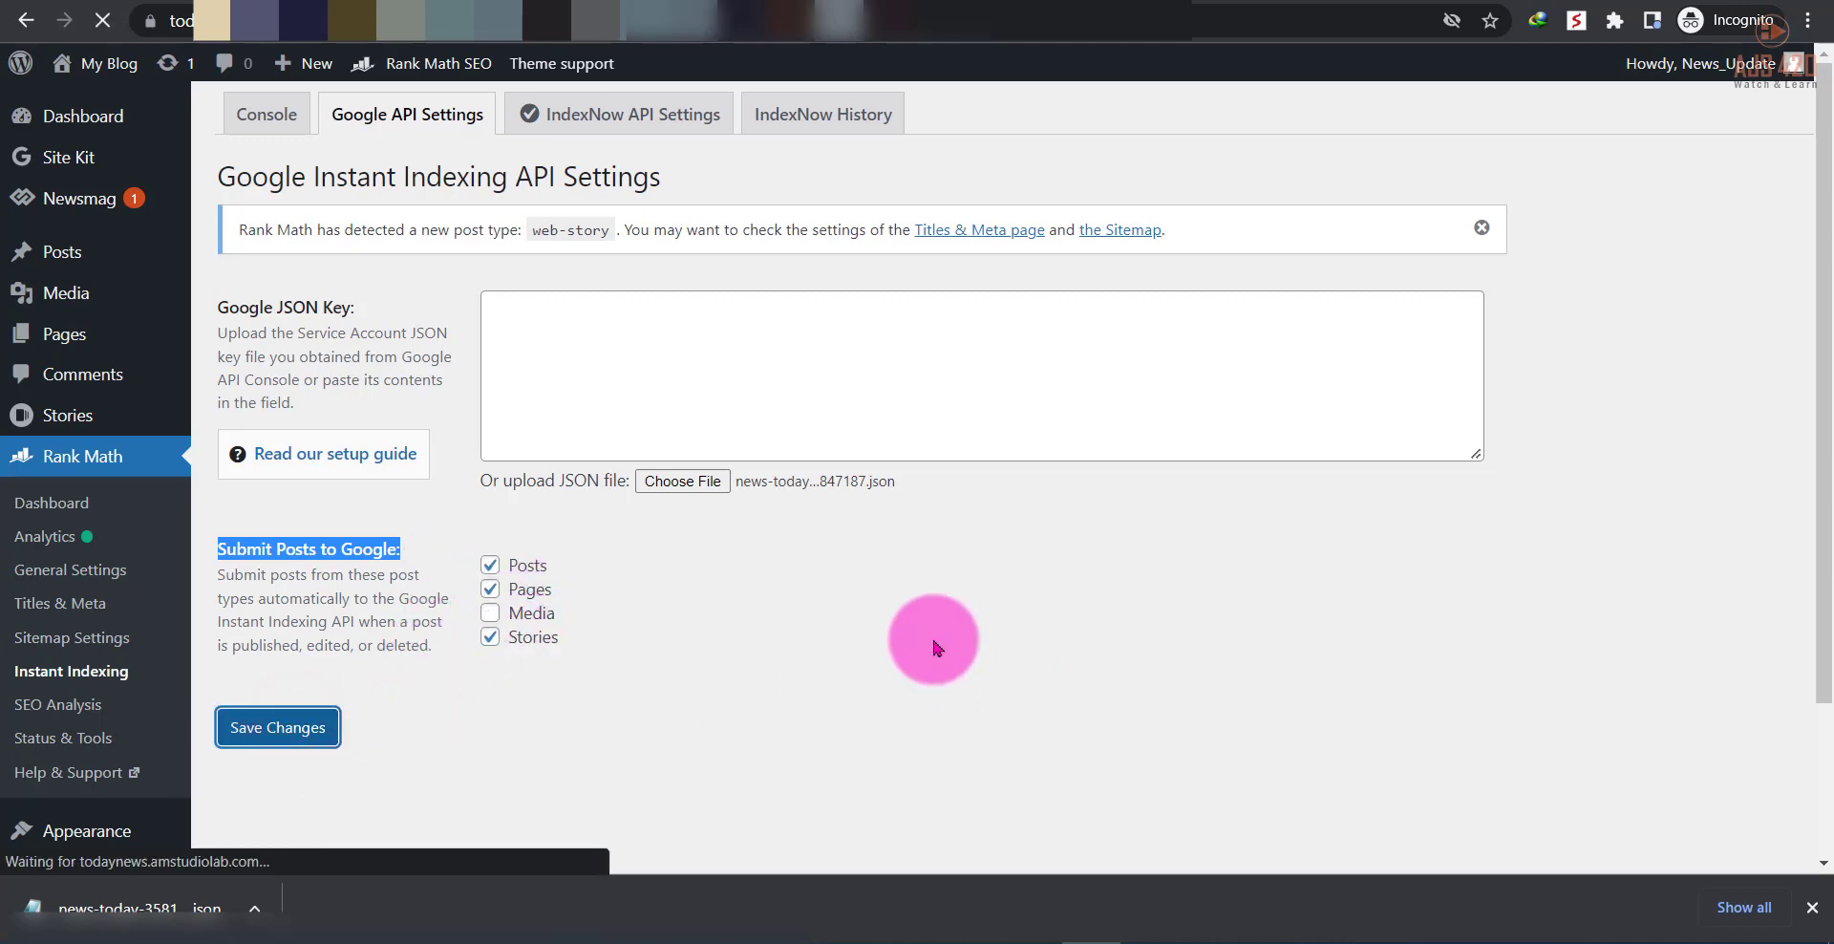
{"action": "scroll", "coordinate": [592, 377], "scroll_direction": "down", "scroll_amount": 5}
{"action": "scroll", "coordinate": [593, 375], "scroll_direction": "up", "scroll_amount": 5}
{"action": "scroll", "coordinate": [592, 375], "scroll_direction": "down", "scroll_amount": 5}
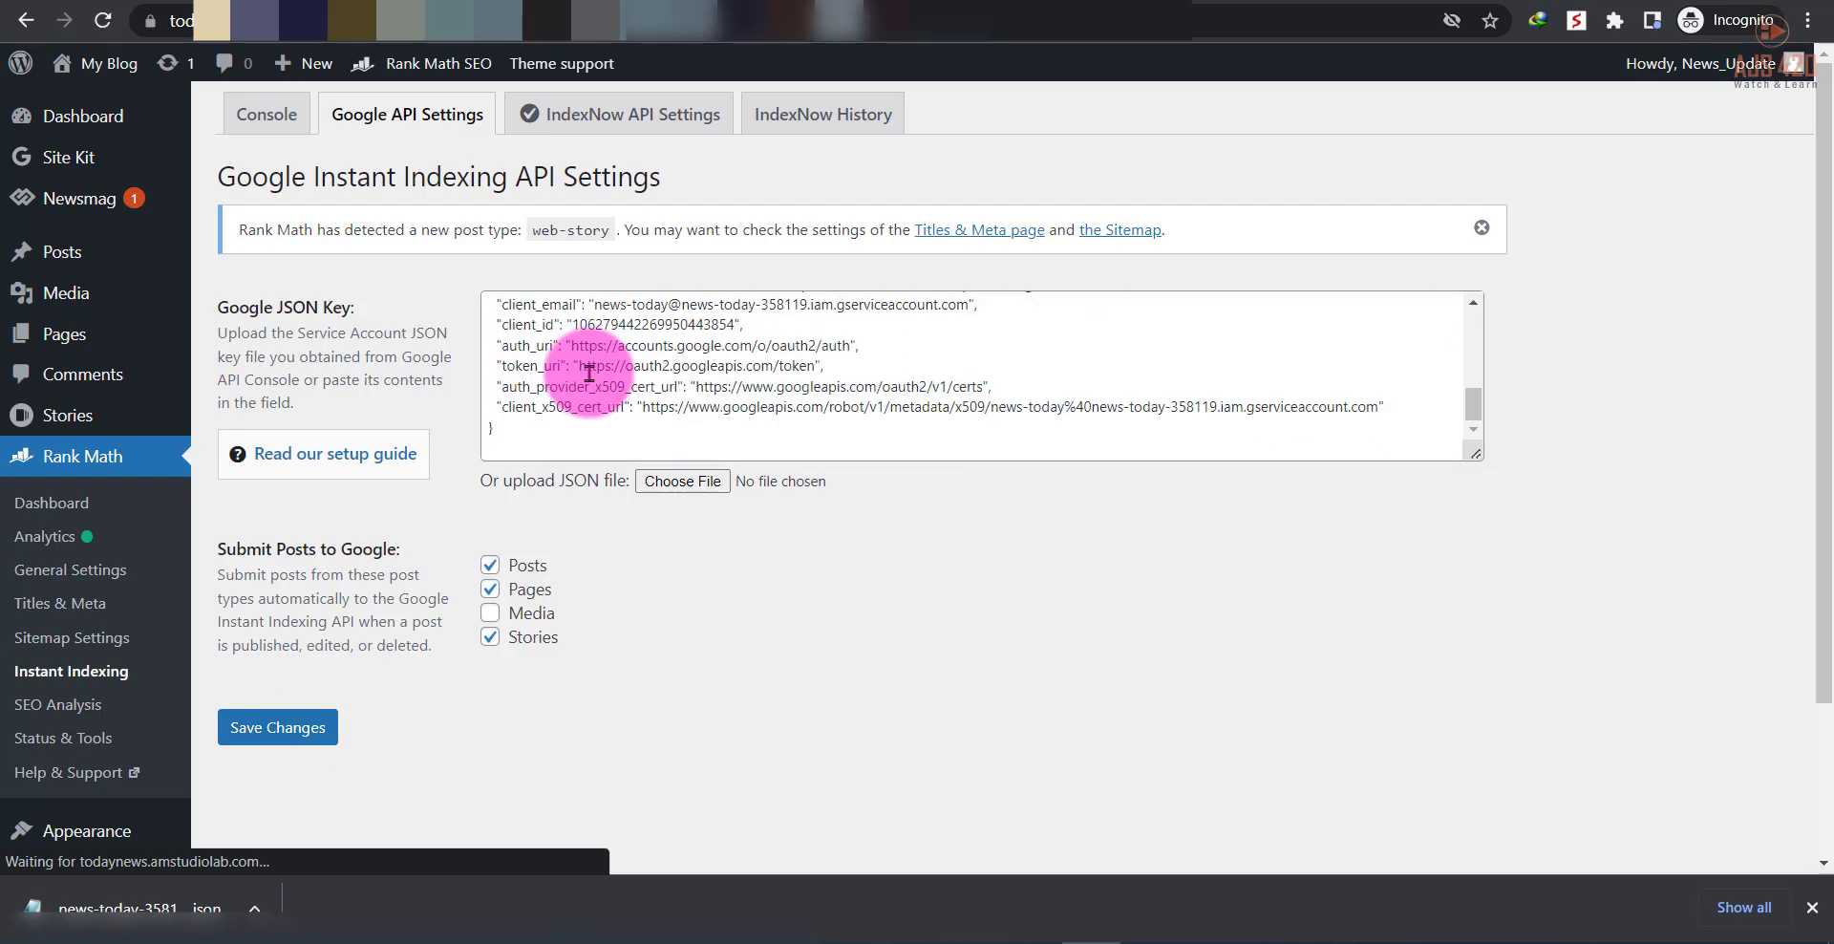
{"action": "scroll", "coordinate": [590, 372], "scroll_direction": "up", "scroll_amount": 5}
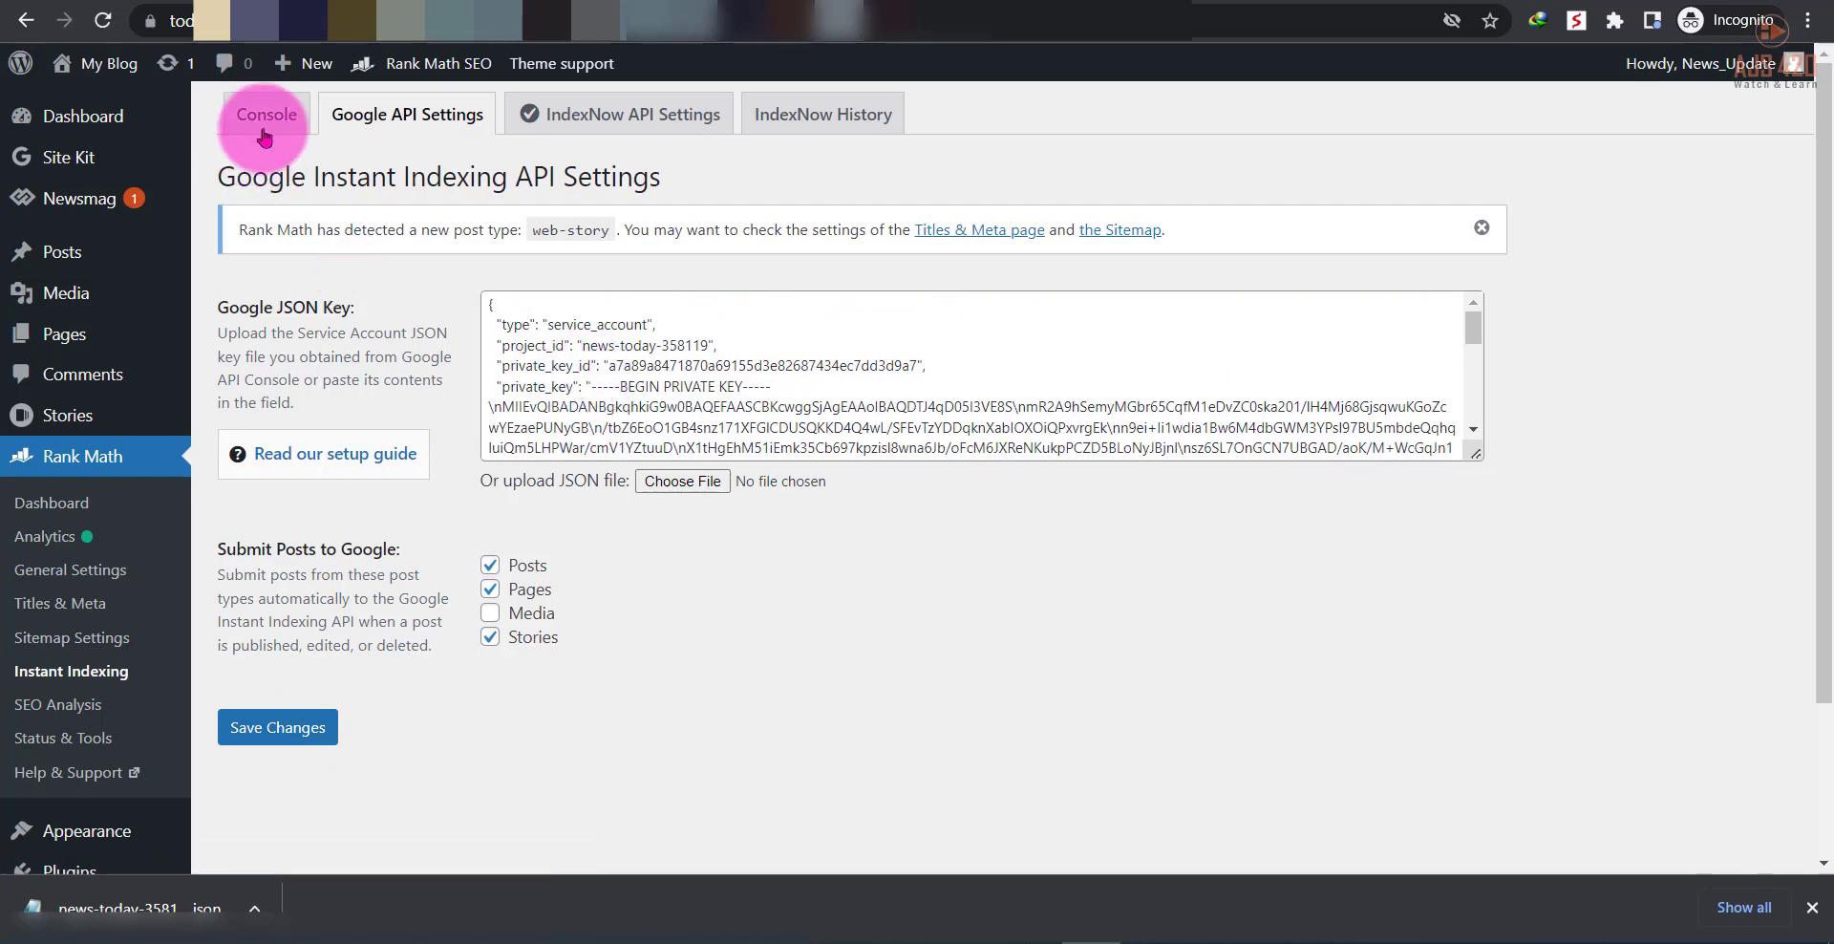
Open the Instant Indexing console and examine its URL field and Google and IndexNow actions, finishing with Google: Publish/update URL selected
{"action": "left_click", "coordinate": [77, 673]}
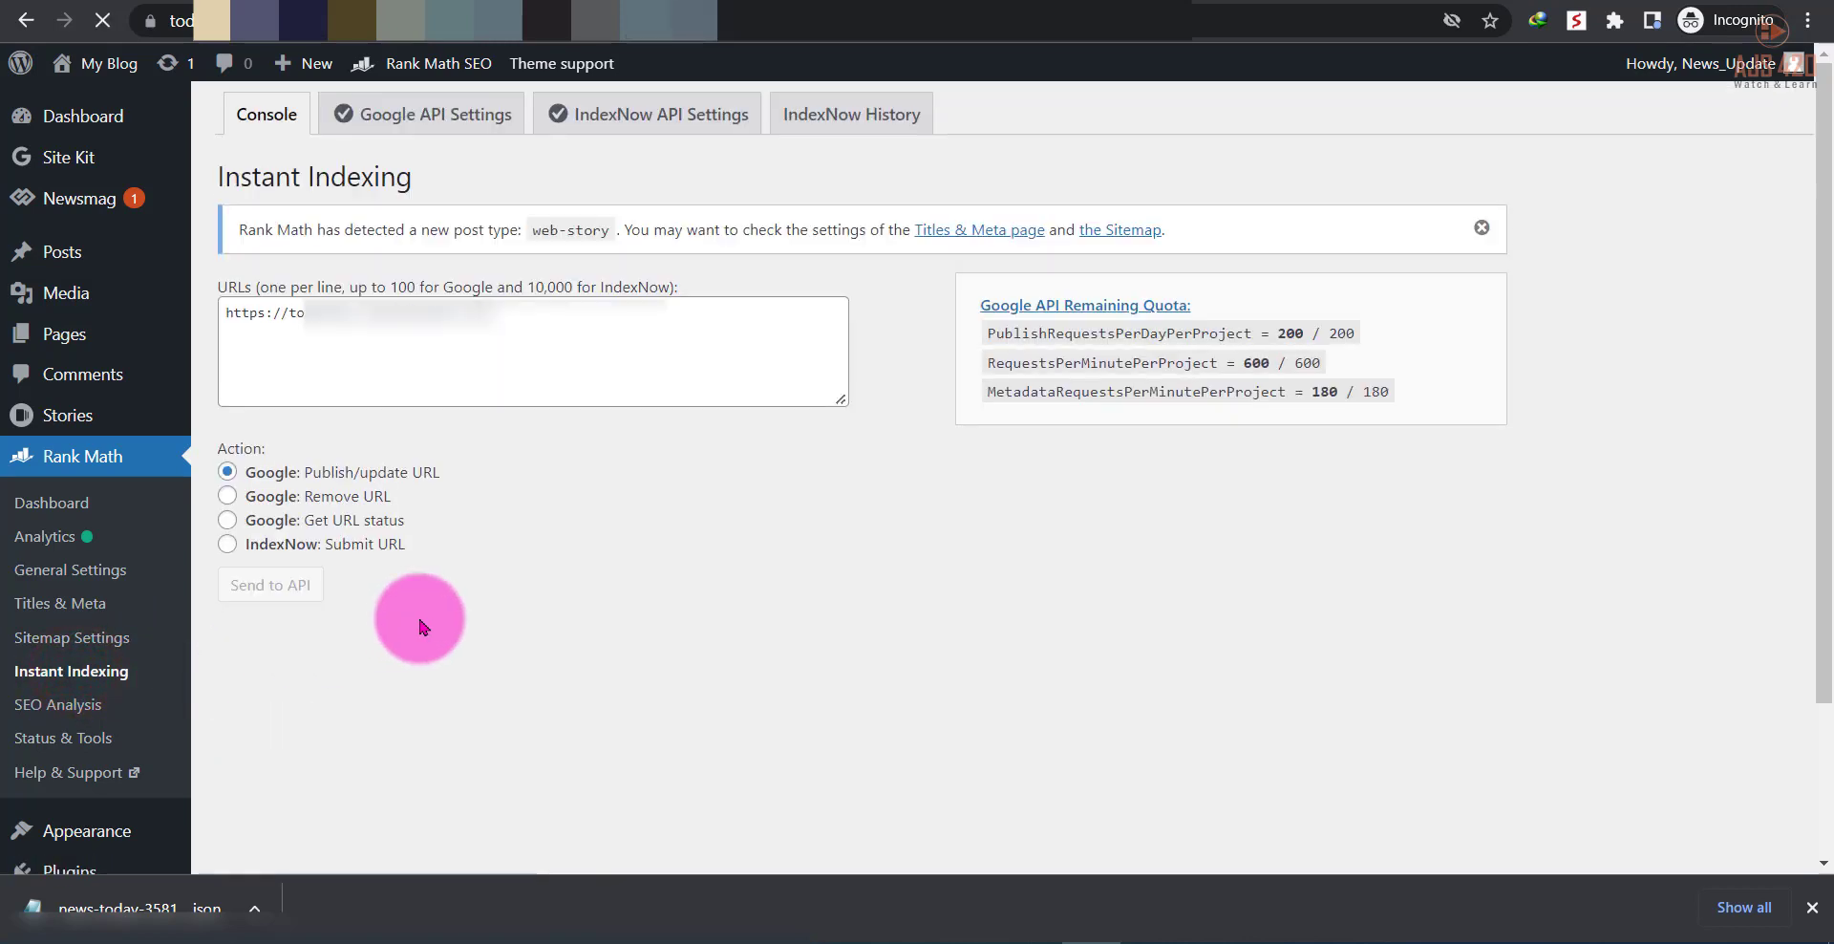
{"action": "left_click_drag", "start_coordinate": [427, 544], "coordinate": [184, 442]}
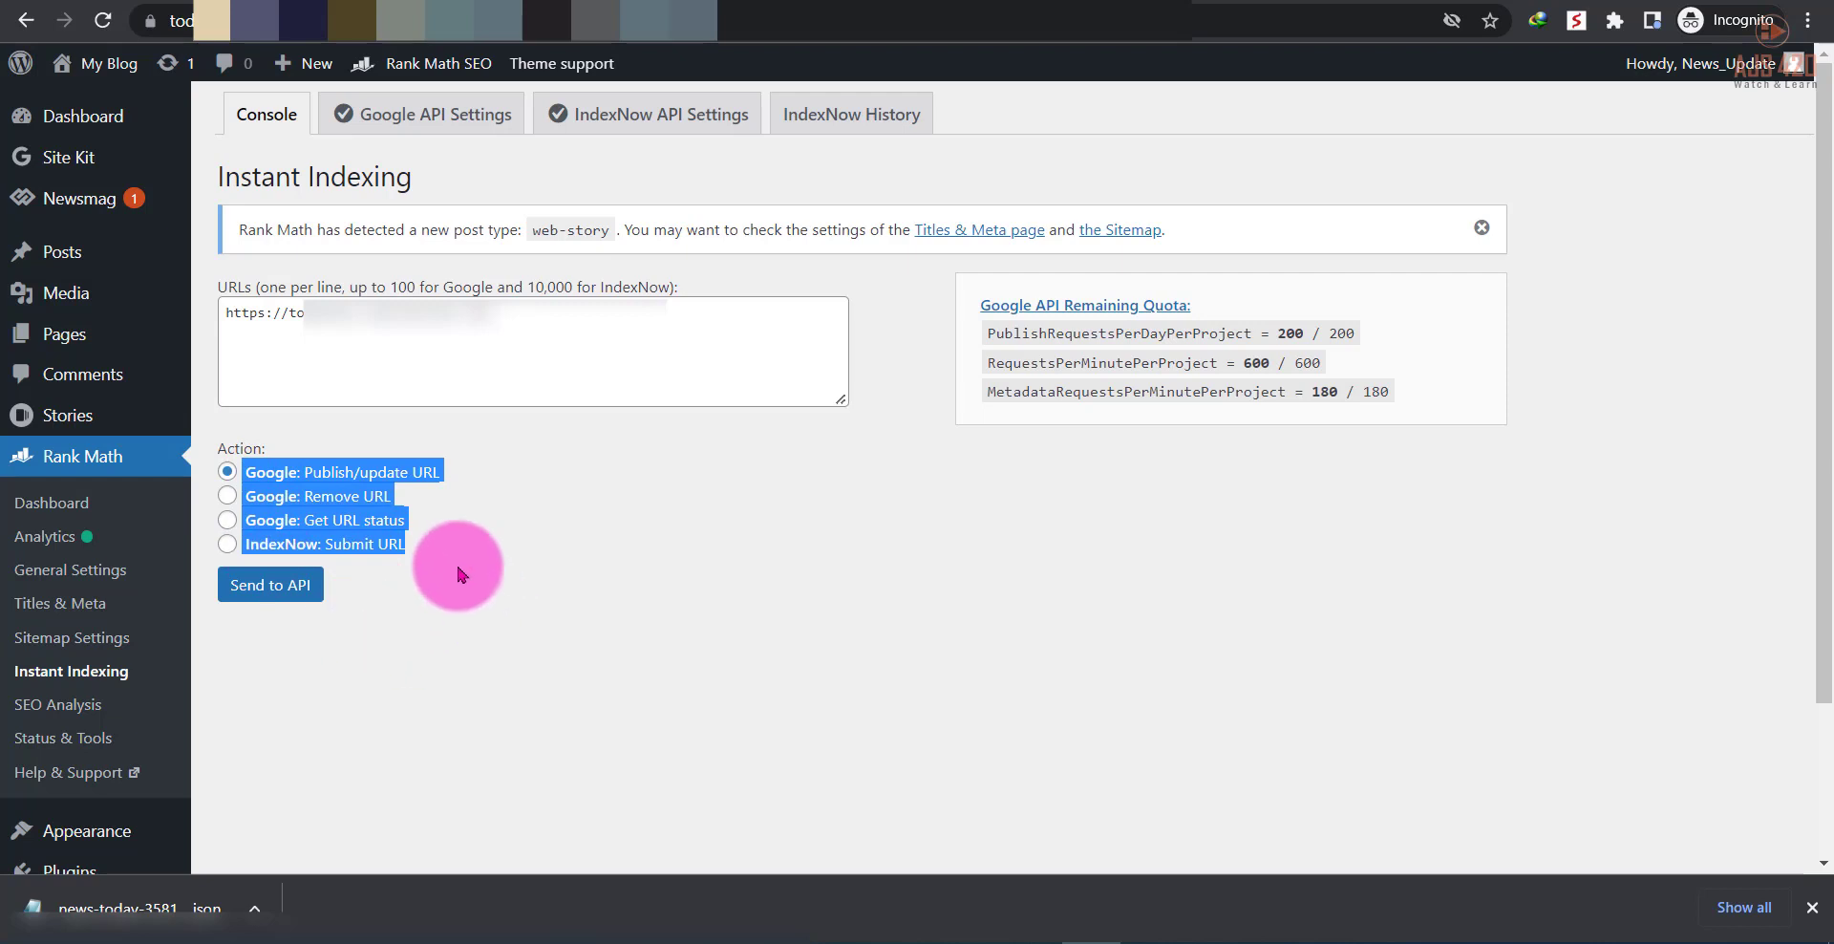
{"action": "left_click", "coordinate": [456, 566]}
{"action": "left_click_drag", "start_coordinate": [461, 474], "coordinate": [243, 478]}
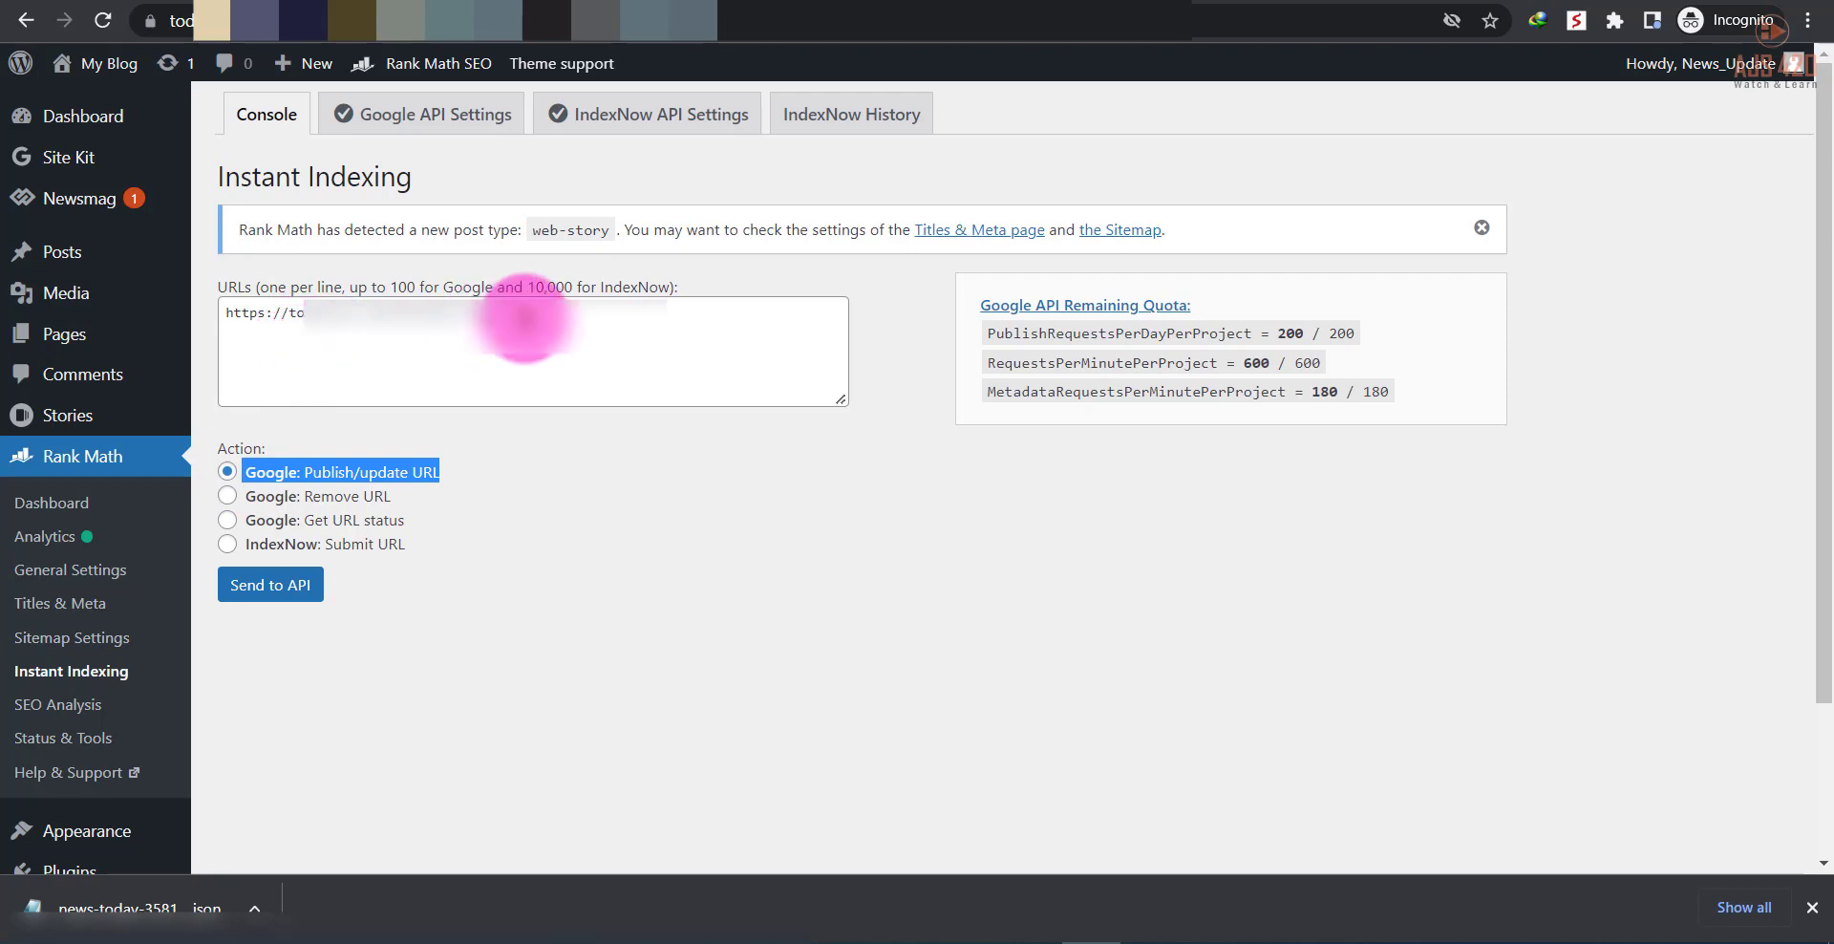
{"action": "left_click_drag", "start_coordinate": [523, 317], "coordinate": [225, 318]}
{"action": "left_click", "coordinate": [328, 354]}
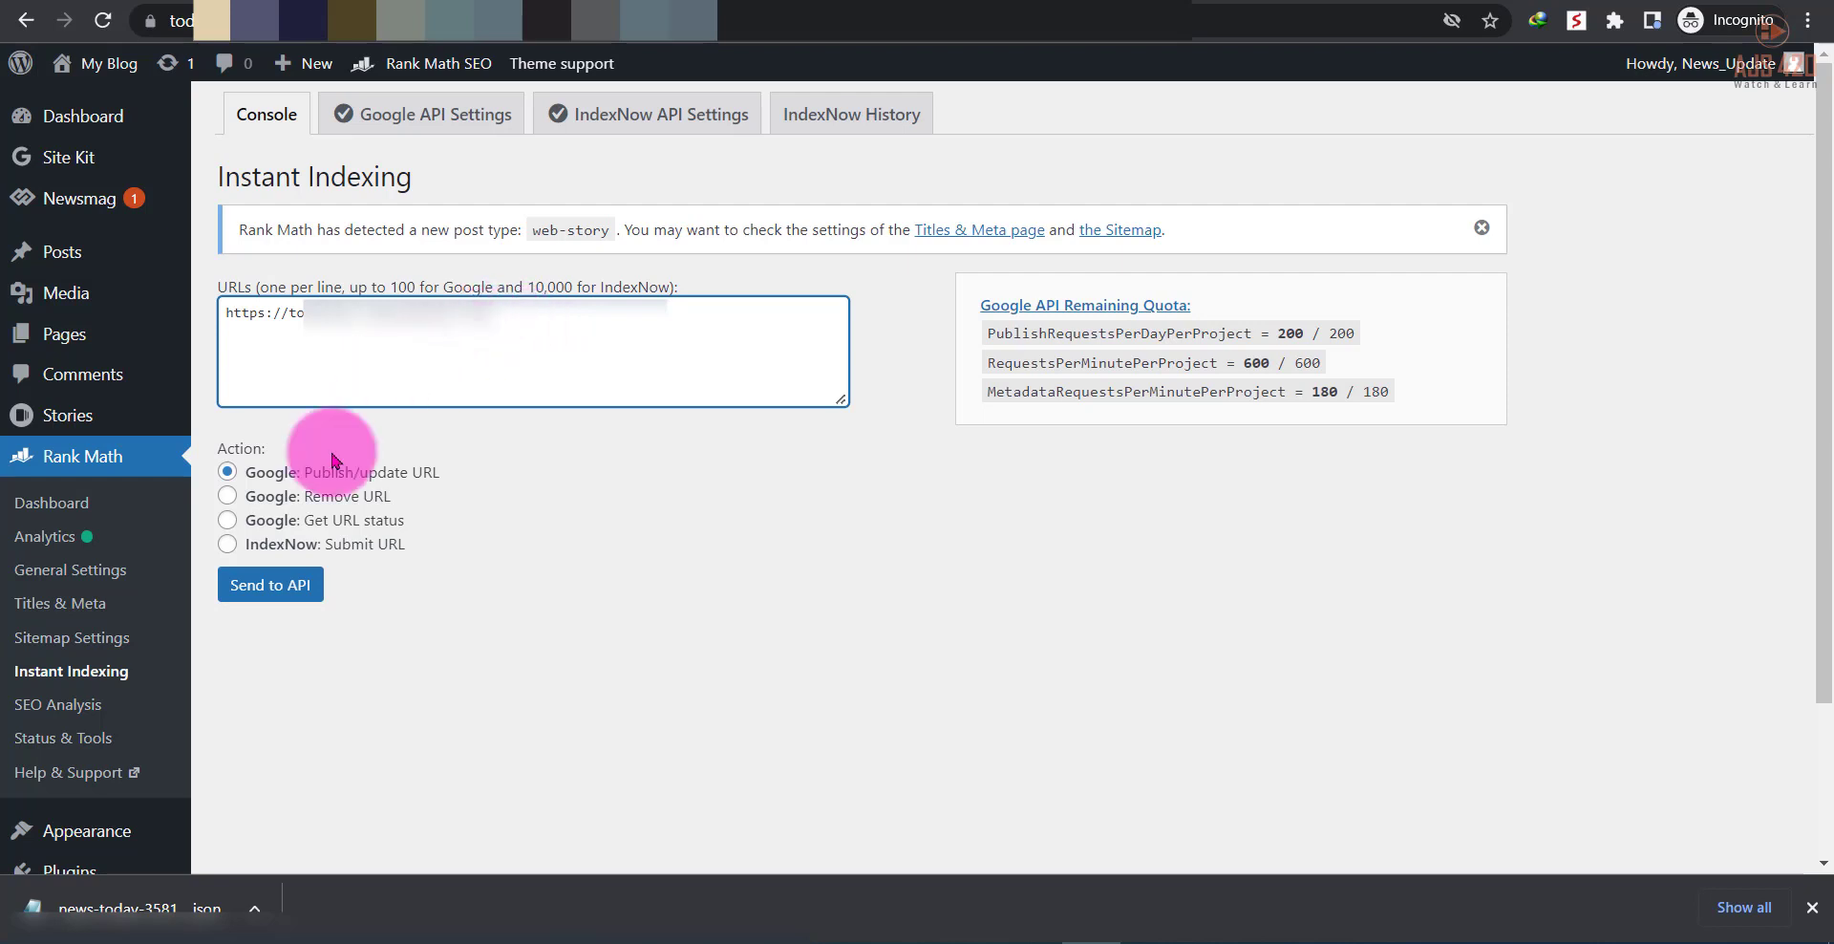
{"action": "left_click", "coordinate": [331, 340]}
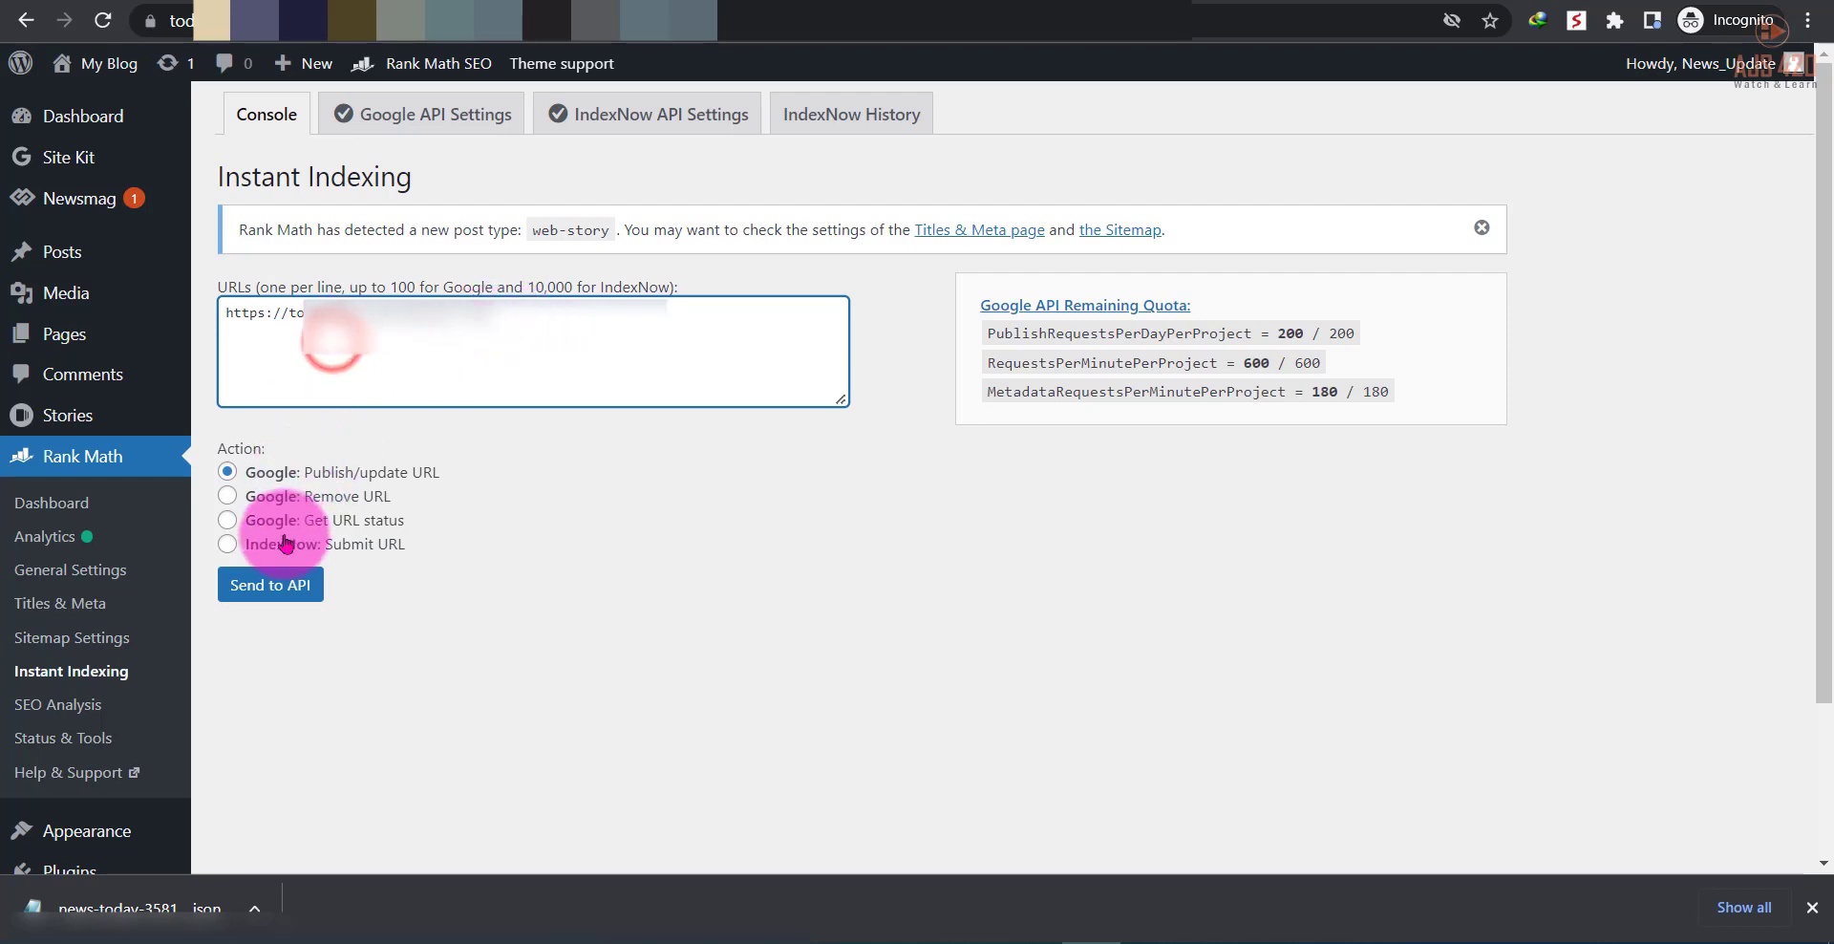
{"action": "left_click", "coordinate": [229, 494]}
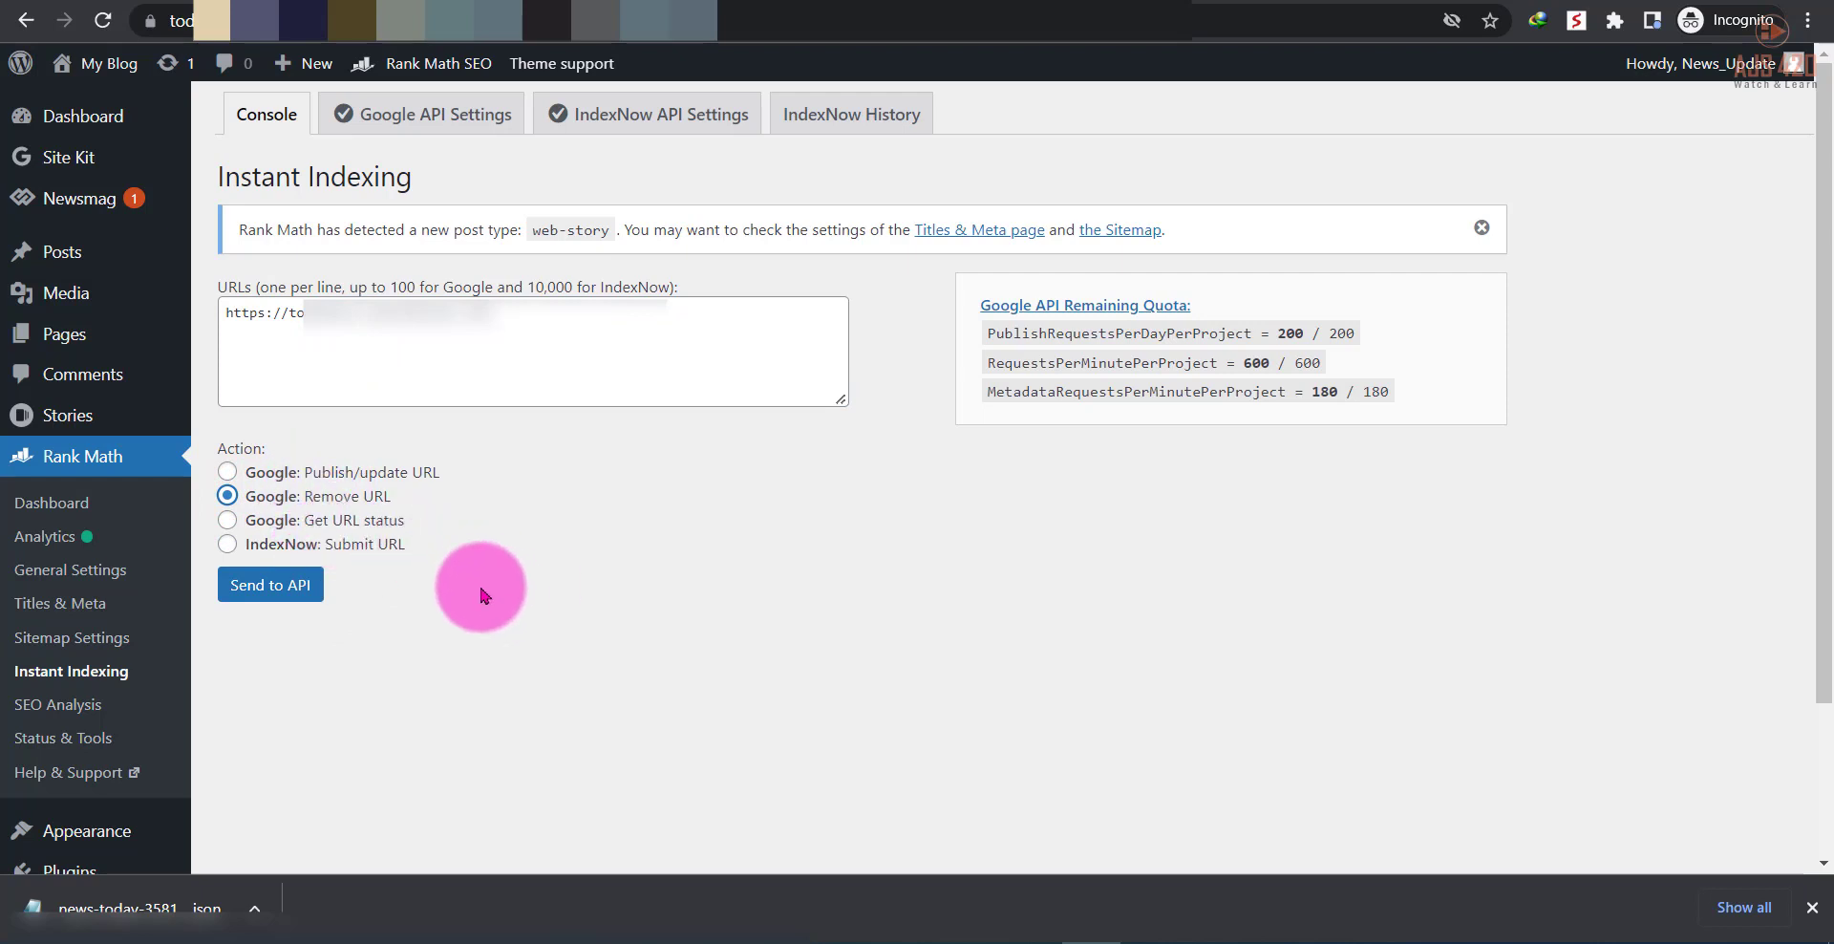
{"action": "left_click", "coordinate": [369, 468]}
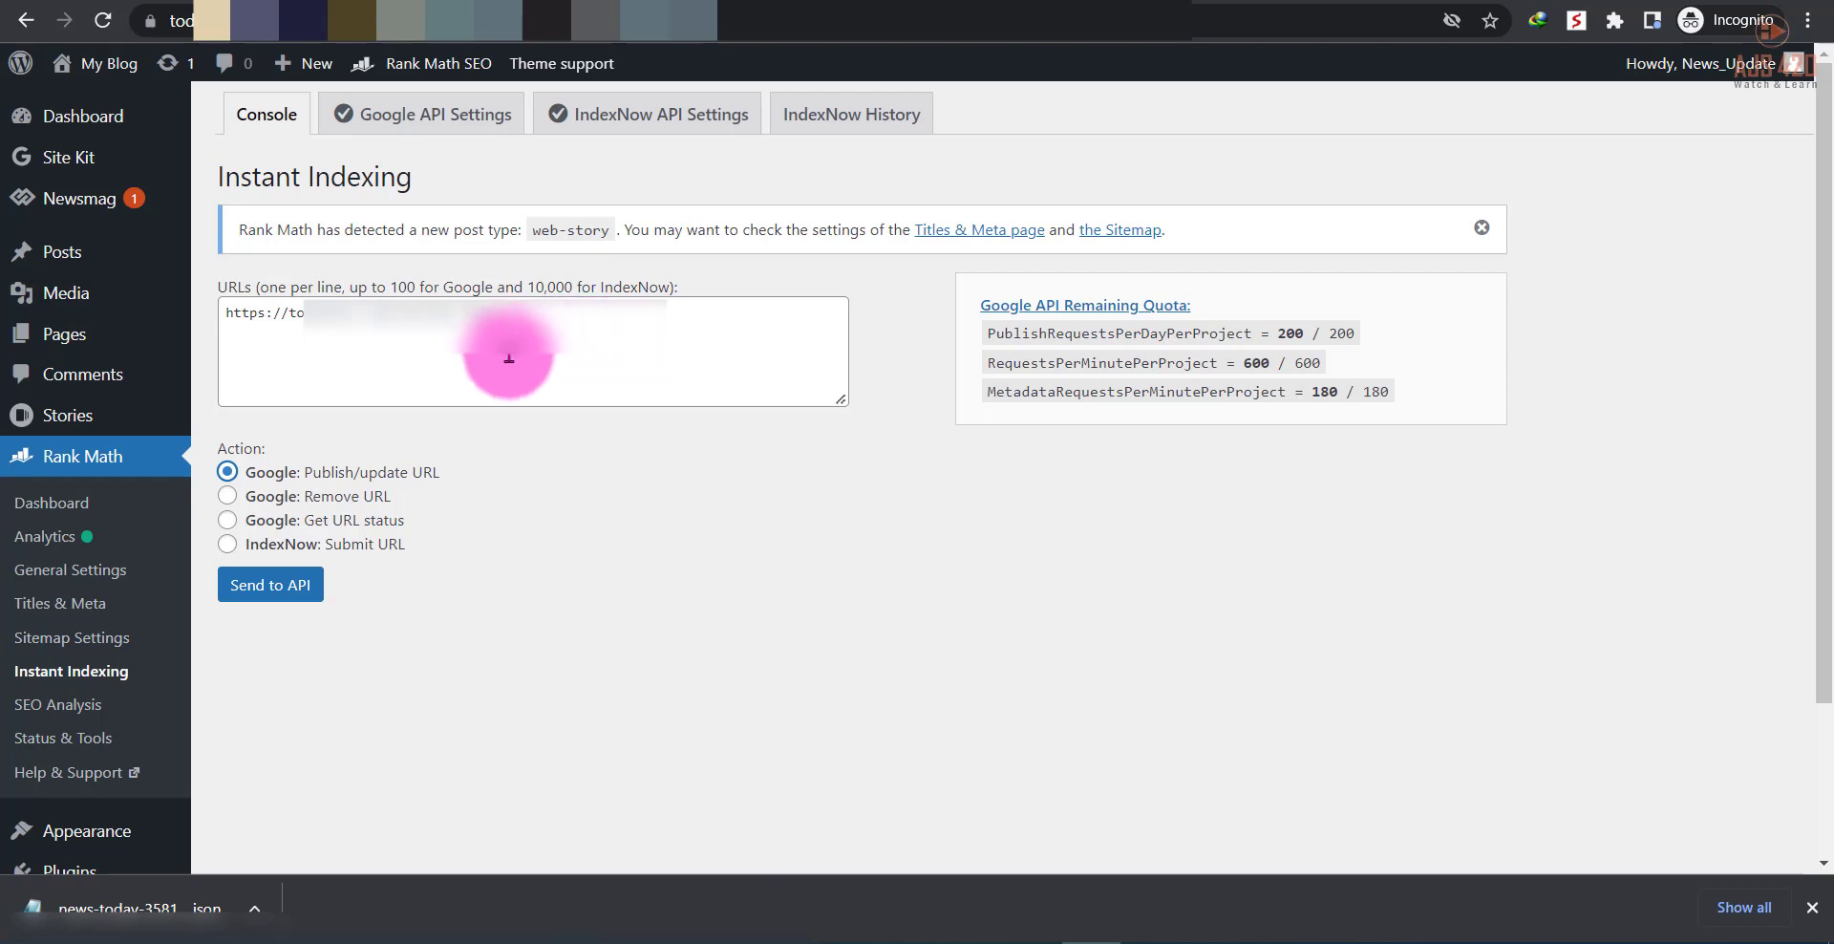
Copy the URL of the story "Deshaun Watson suspended: What does it mean" from the Web Stories dashboard
{"action": "mouse_move", "coordinate": [93, 418]}
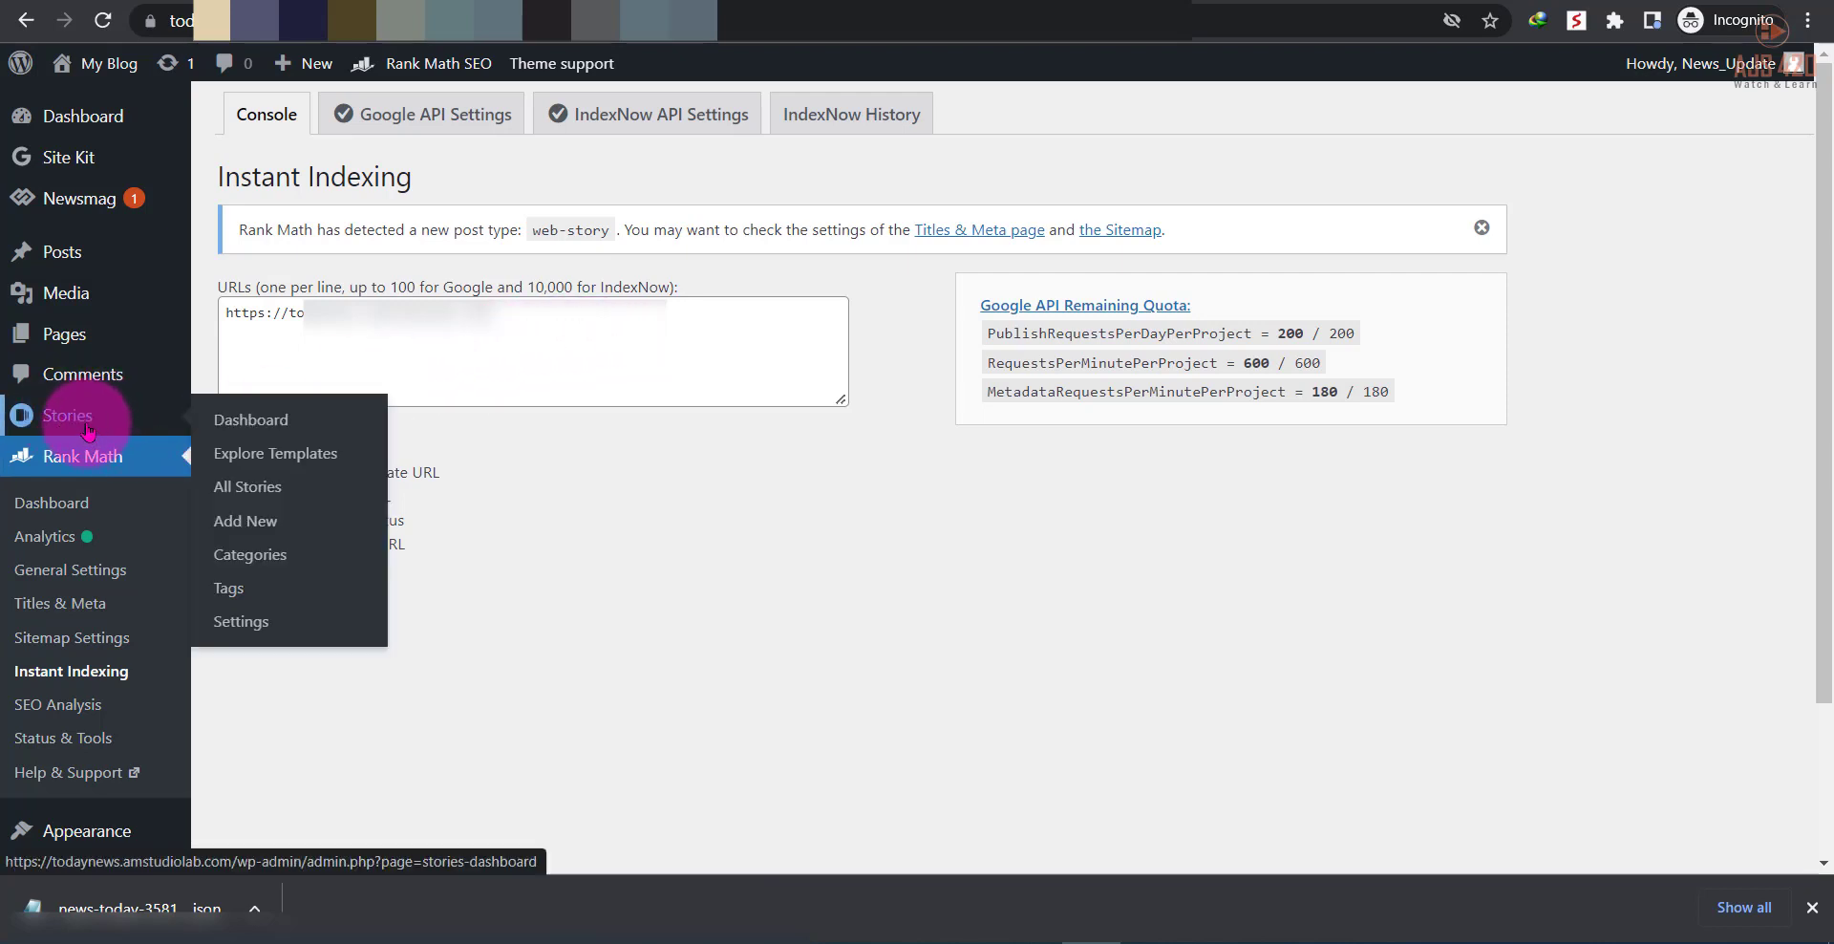
{"action": "left_click", "coordinate": [84, 421]}
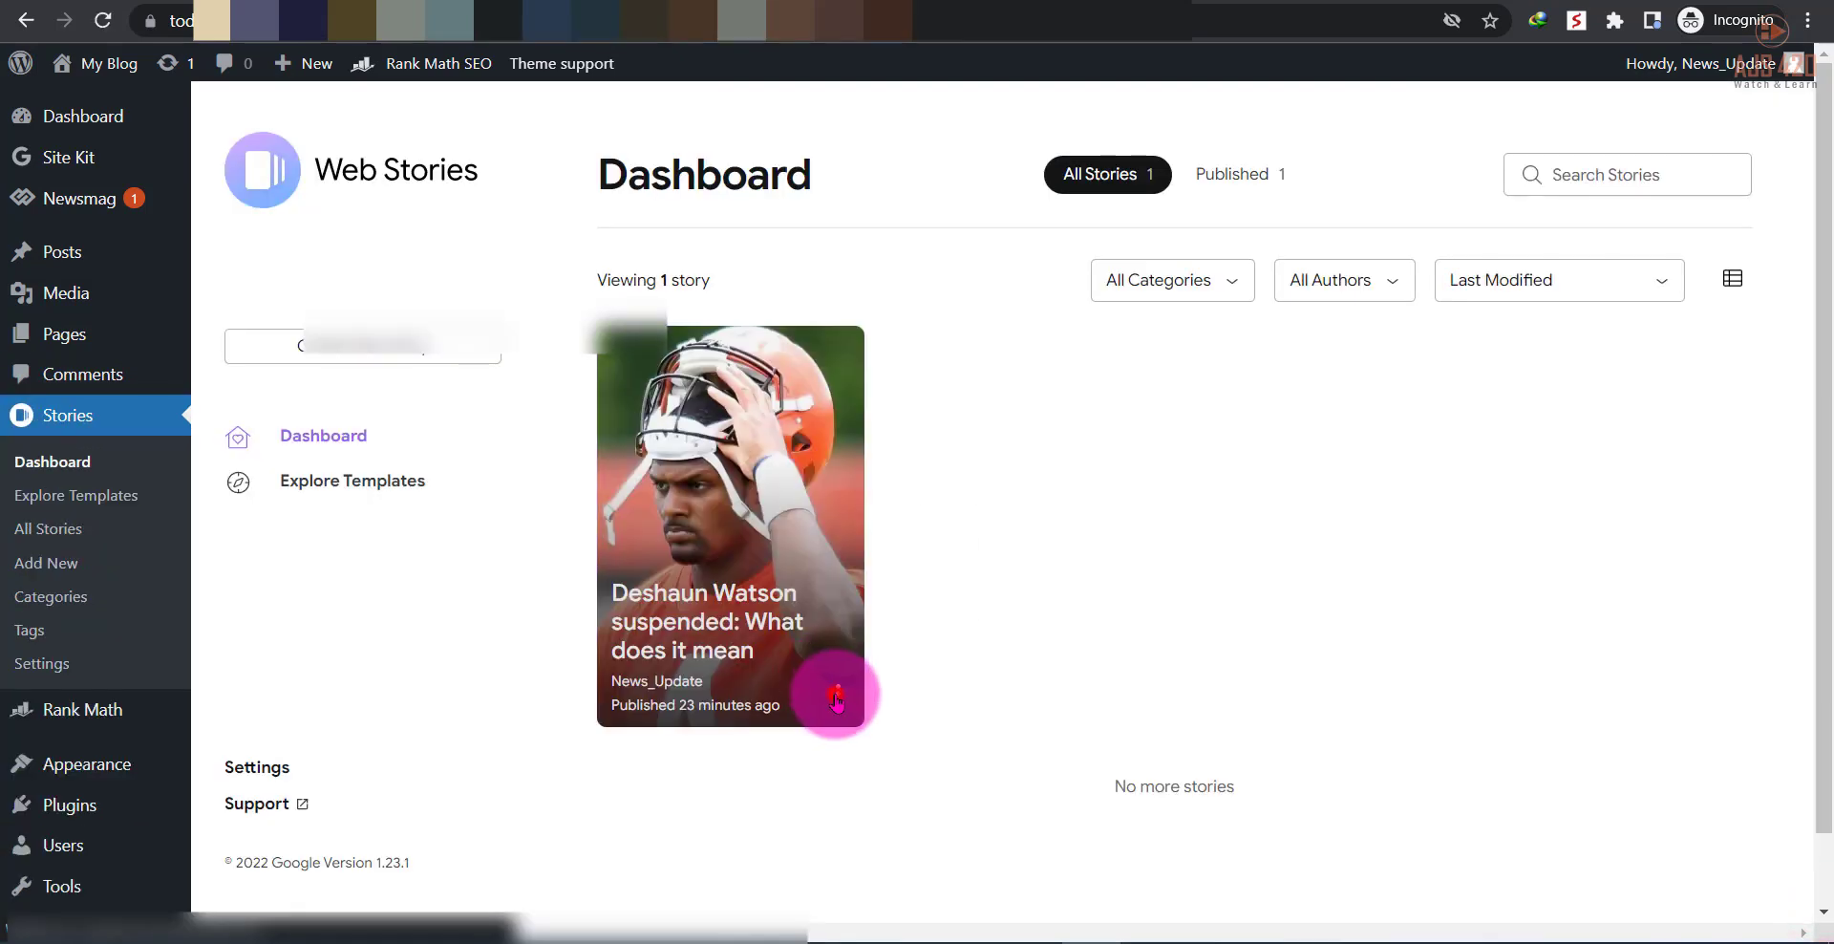
{"action": "left_click", "coordinate": [836, 698]}
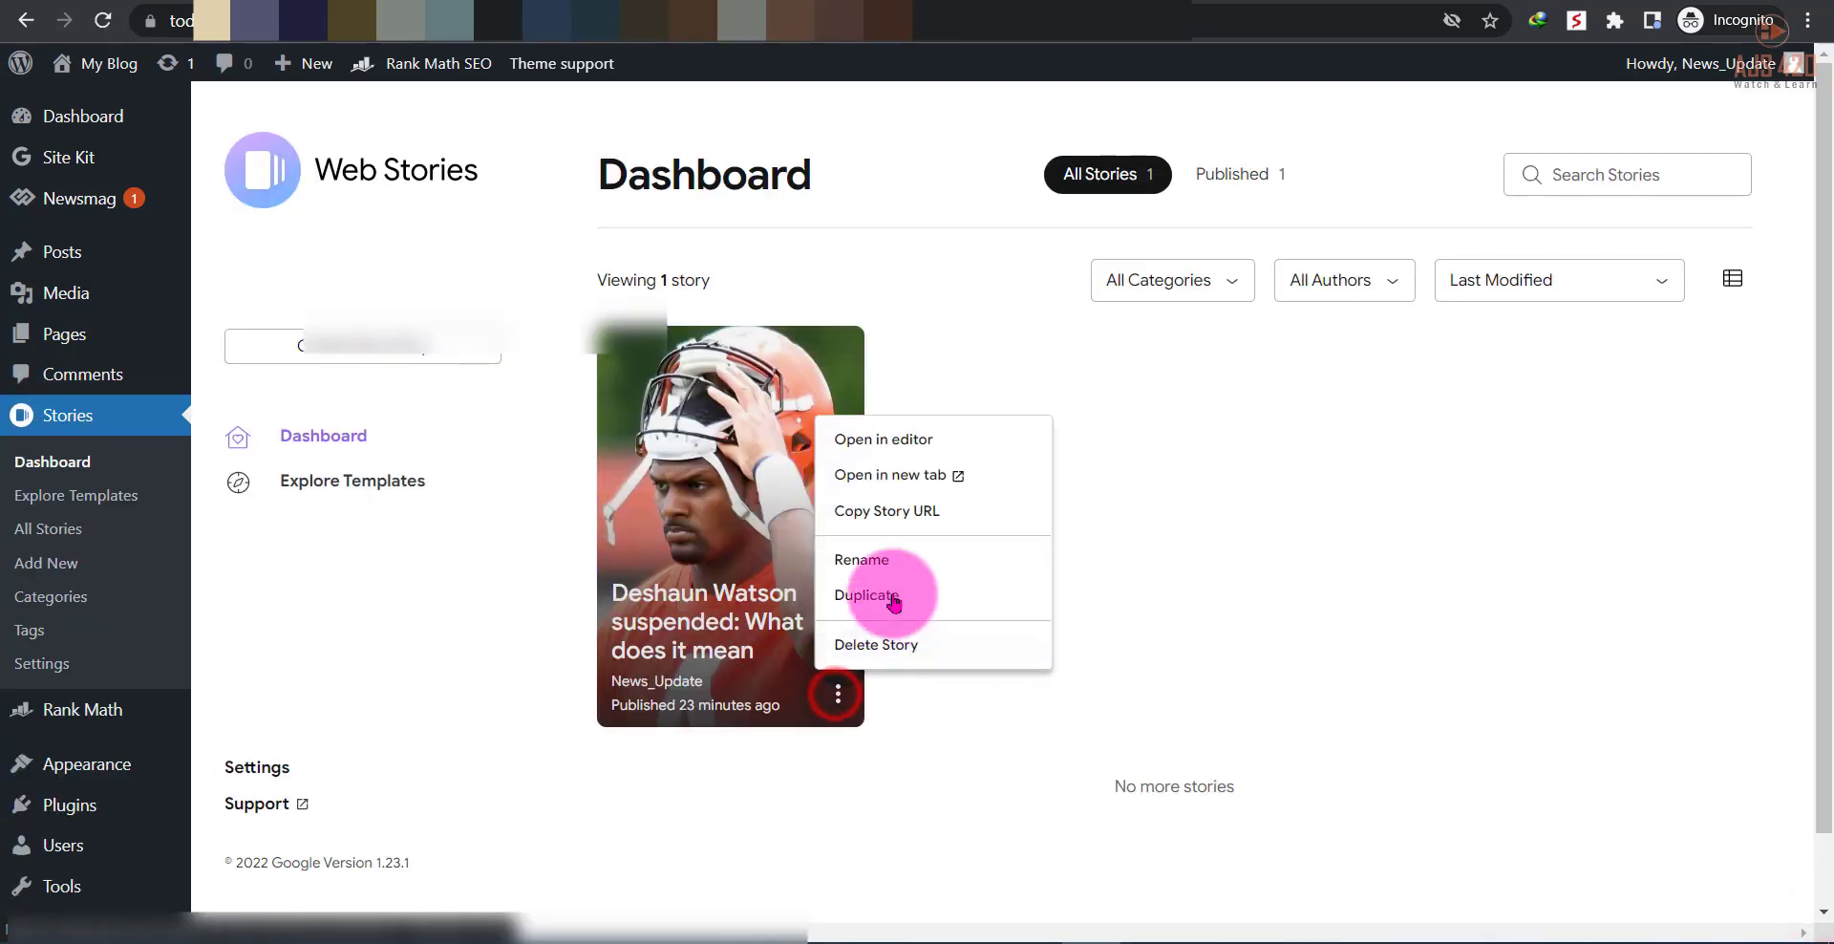
{"action": "left_click", "coordinate": [912, 513]}
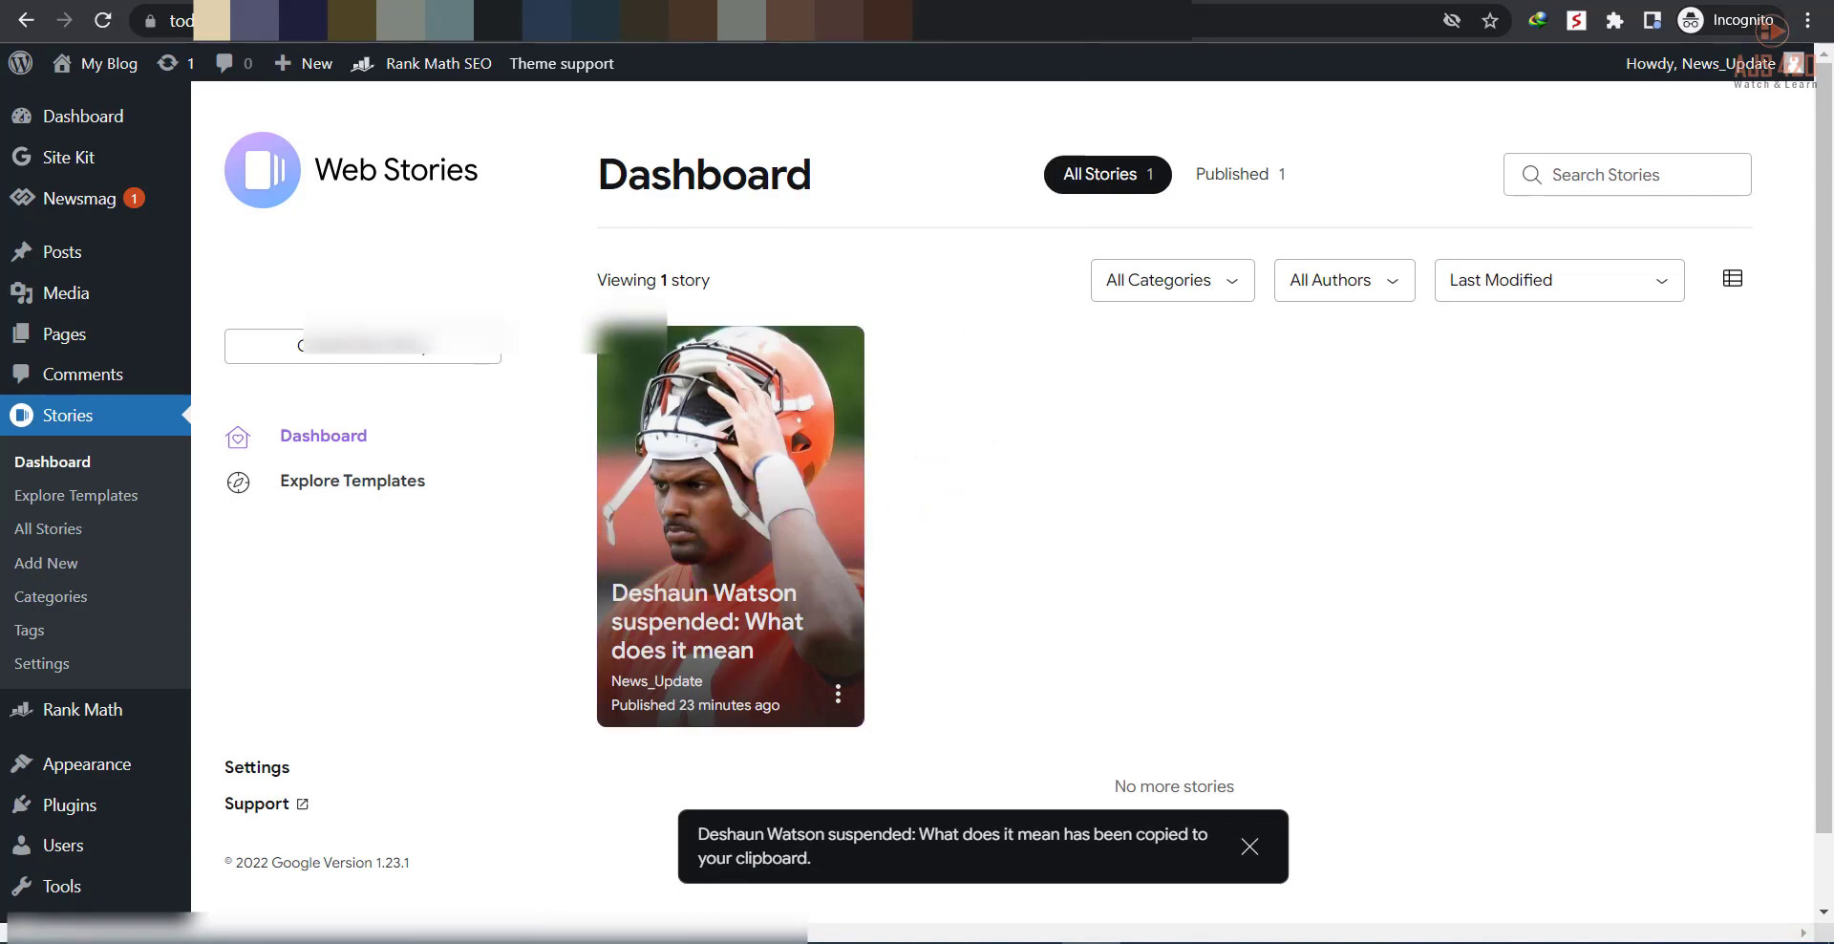
{"action": "key", "text": "ctrl+t"}
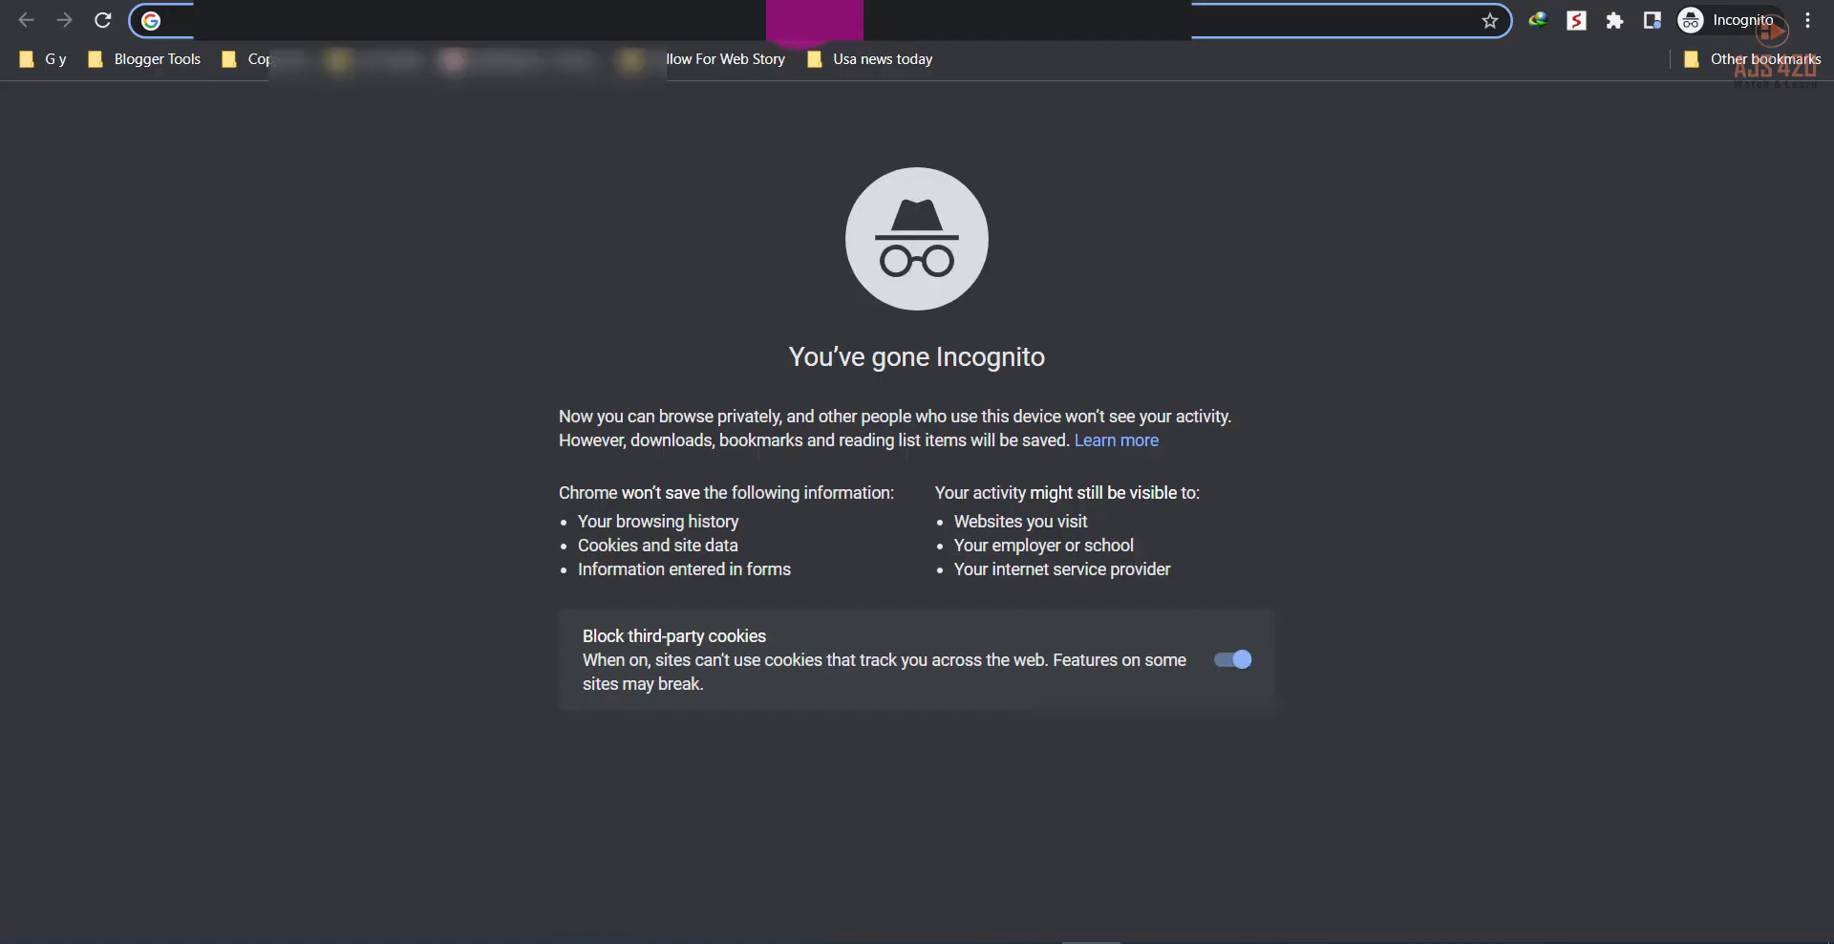
{"action": "key", "text": "ctrl+v"}
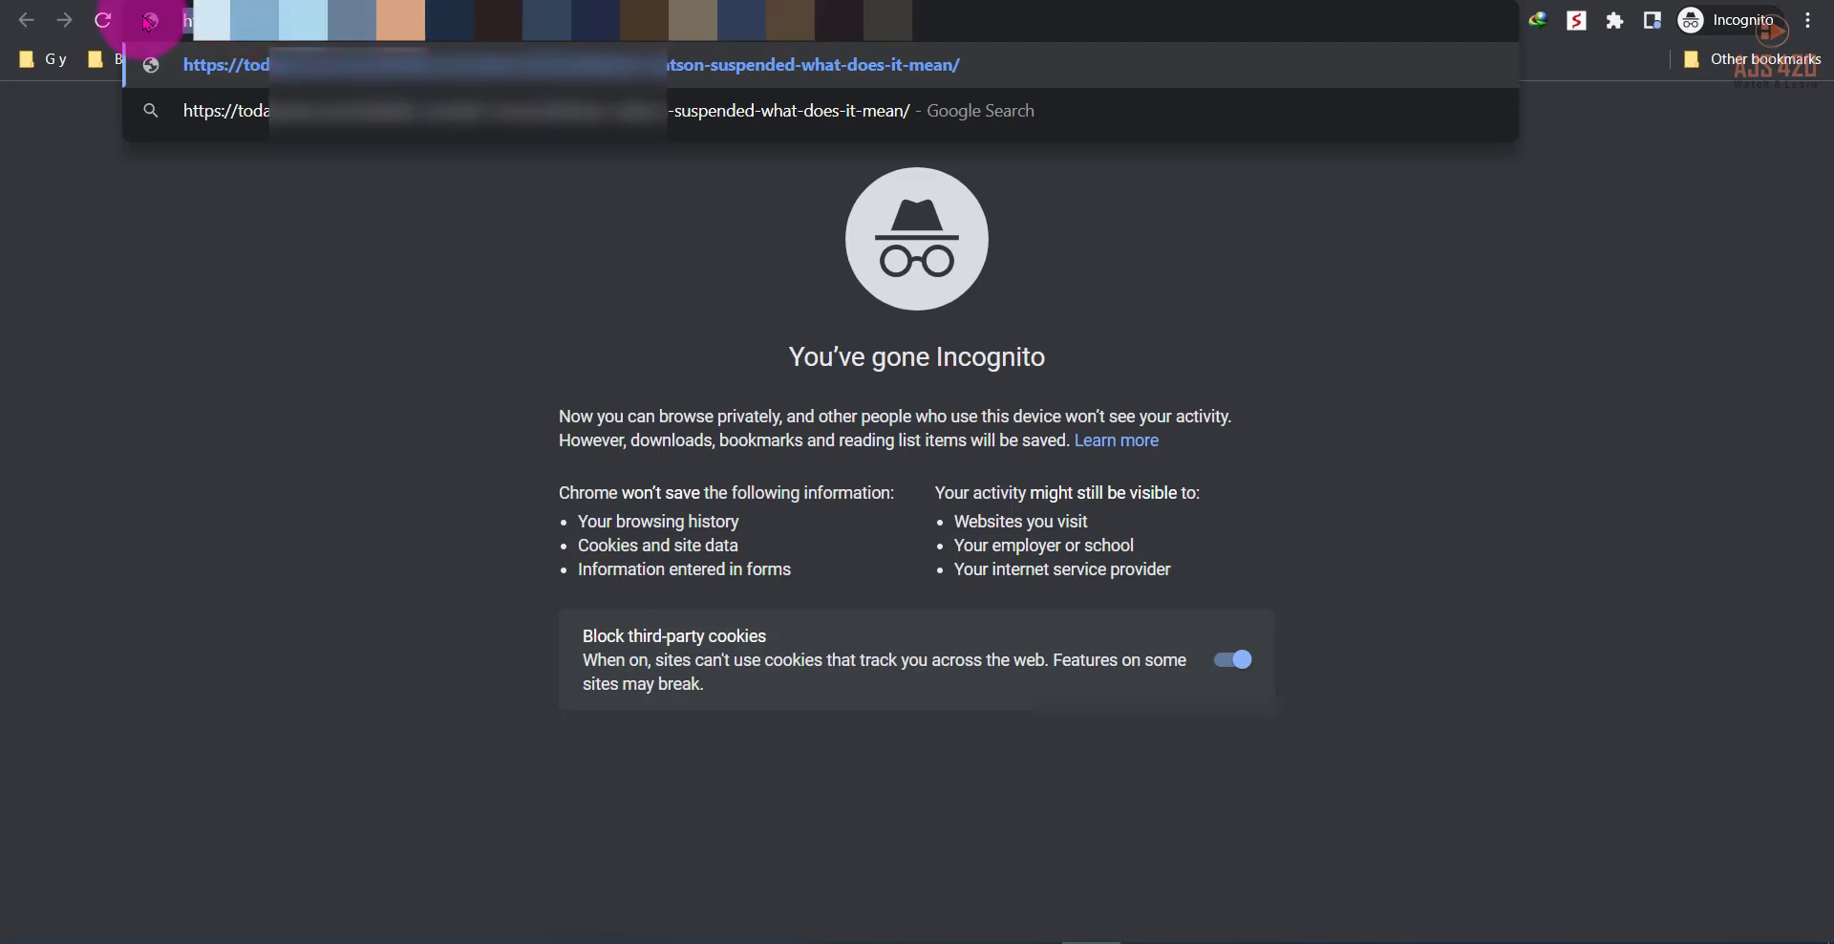
{"action": "key", "text": "Home"}
{"action": "key", "text": "Delete"}
{"action": "key", "text": "Delete"}
{"action": "key", "text": "Delete"}
{"action": "key", "text": "Delete"}
{"action": "key", "text": "Delete"}
{"action": "key", "text": "Delete"}
{"action": "key", "text": "Delete"}
{"action": "key", "text": "Delete"}
{"action": "type", "text": "site"}
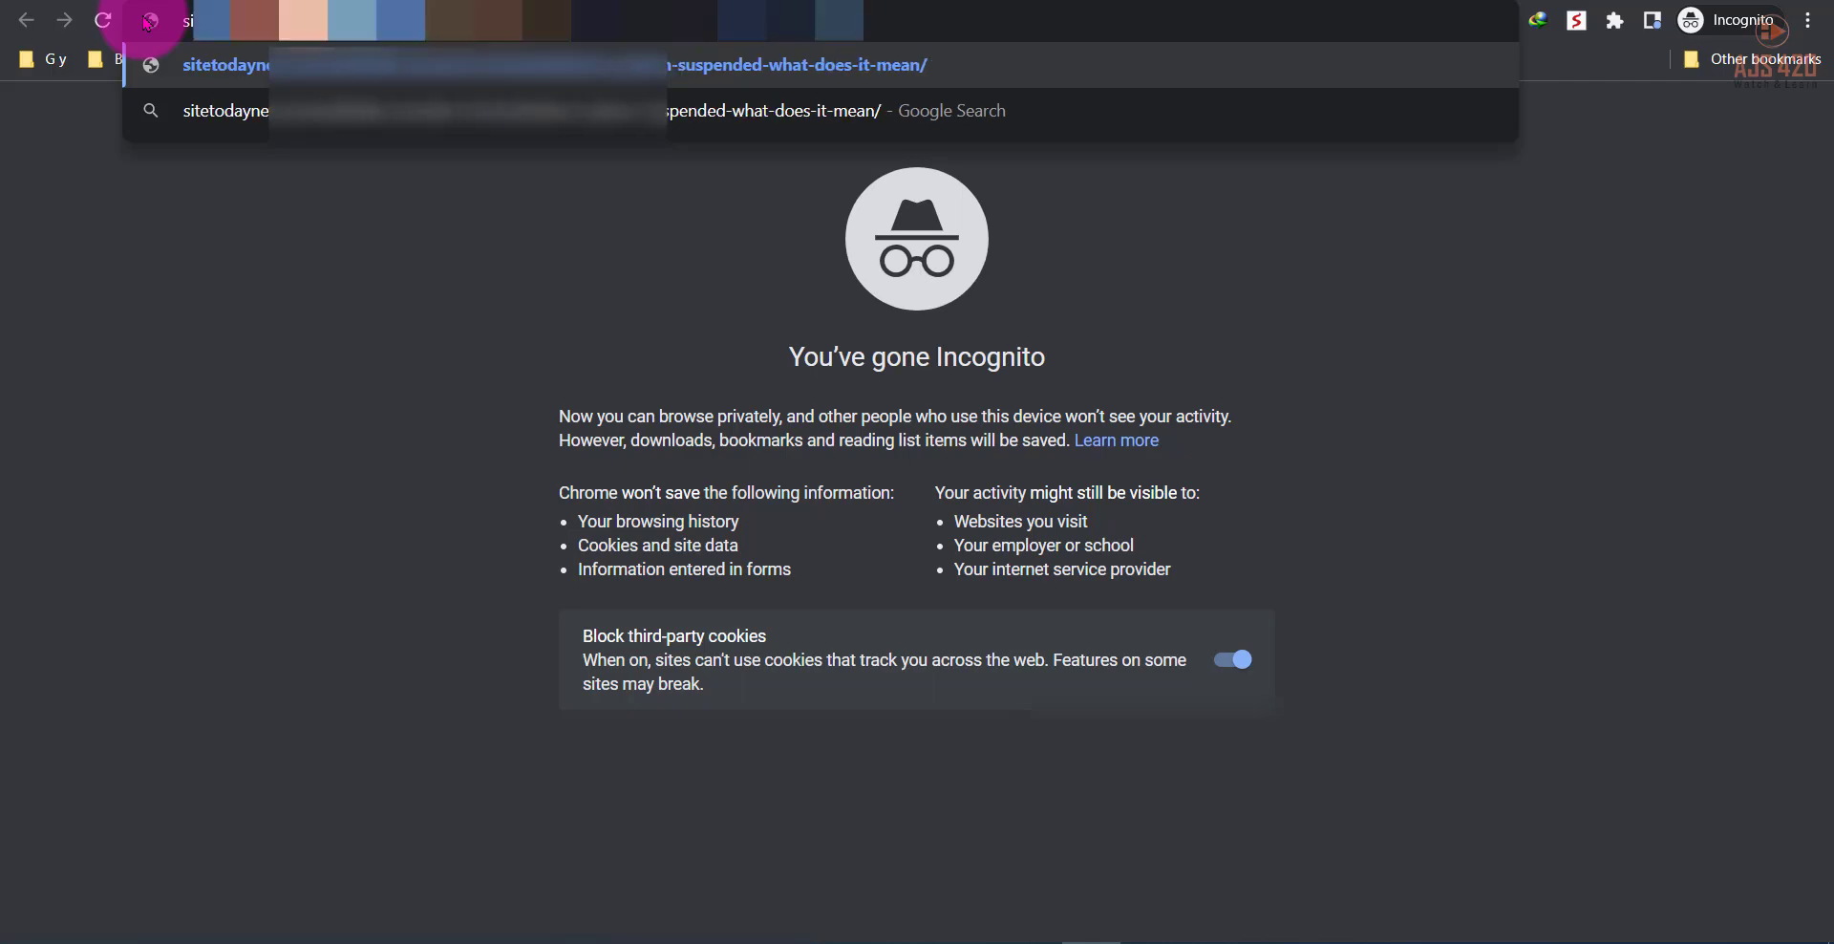
{"action": "type", "text": ":"}
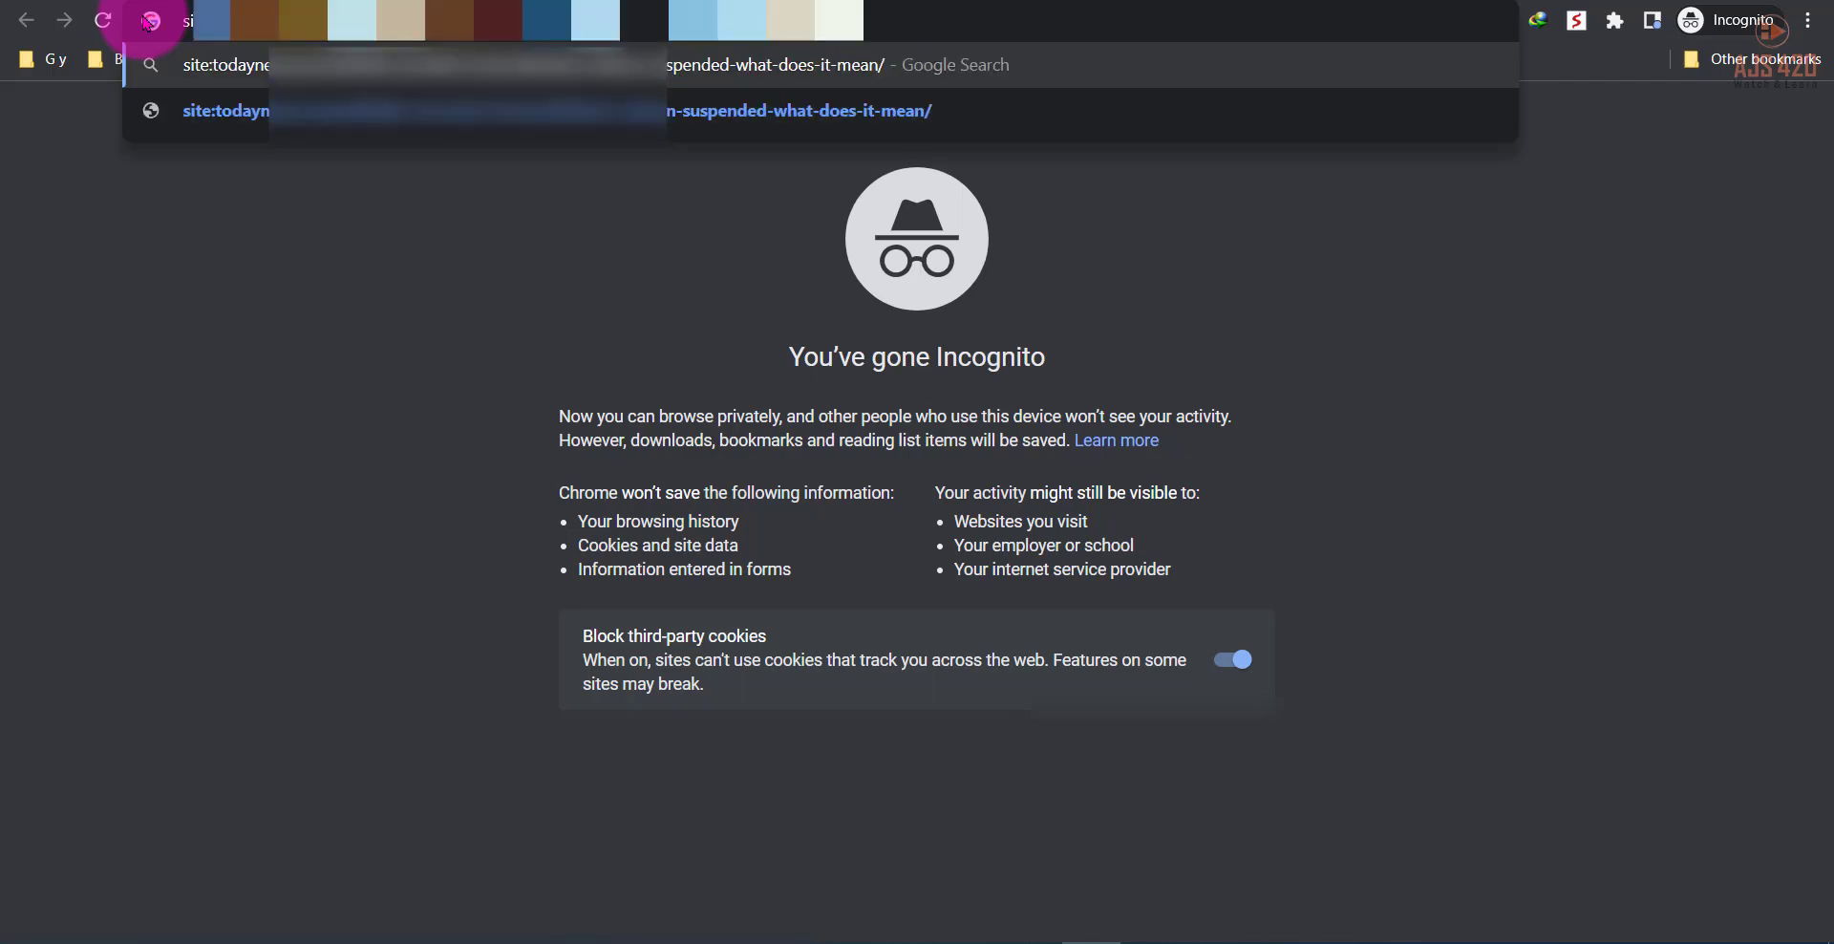
{"action": "key", "text": "Return"}
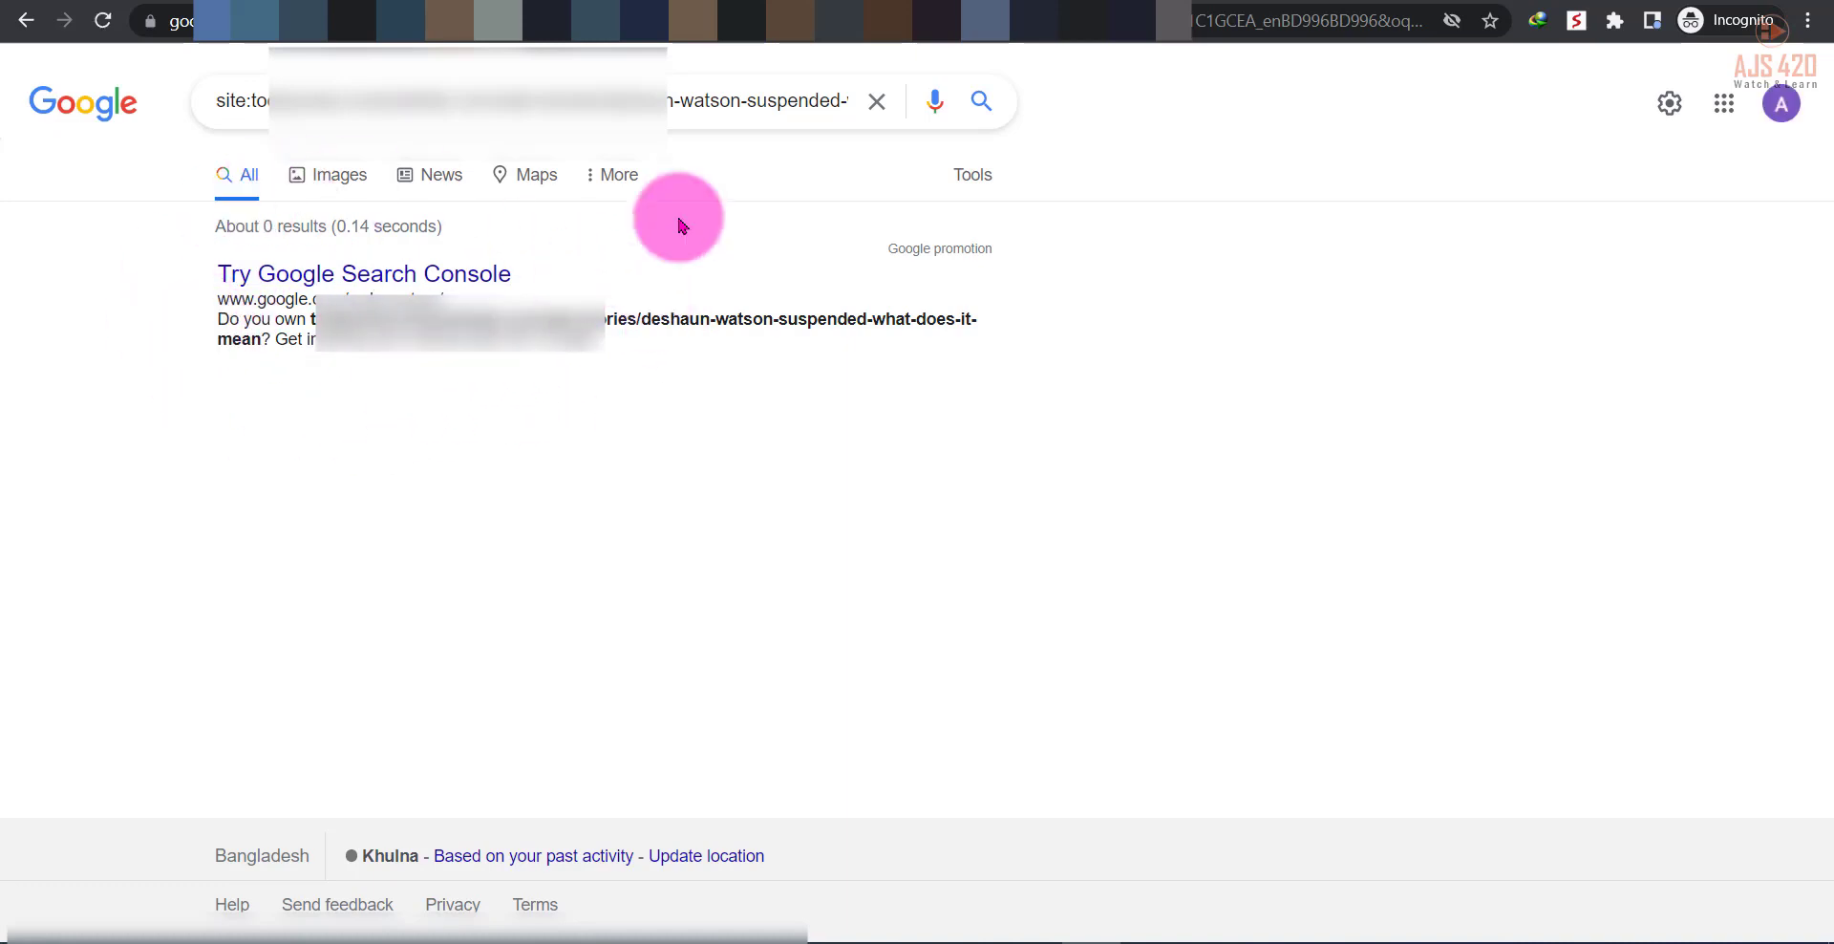
Return to WordPress, open Rank Math's Instant Indexing console and replace the listed URL with the copied story URL
{"action": "key", "text": "ctrl+Tab"}
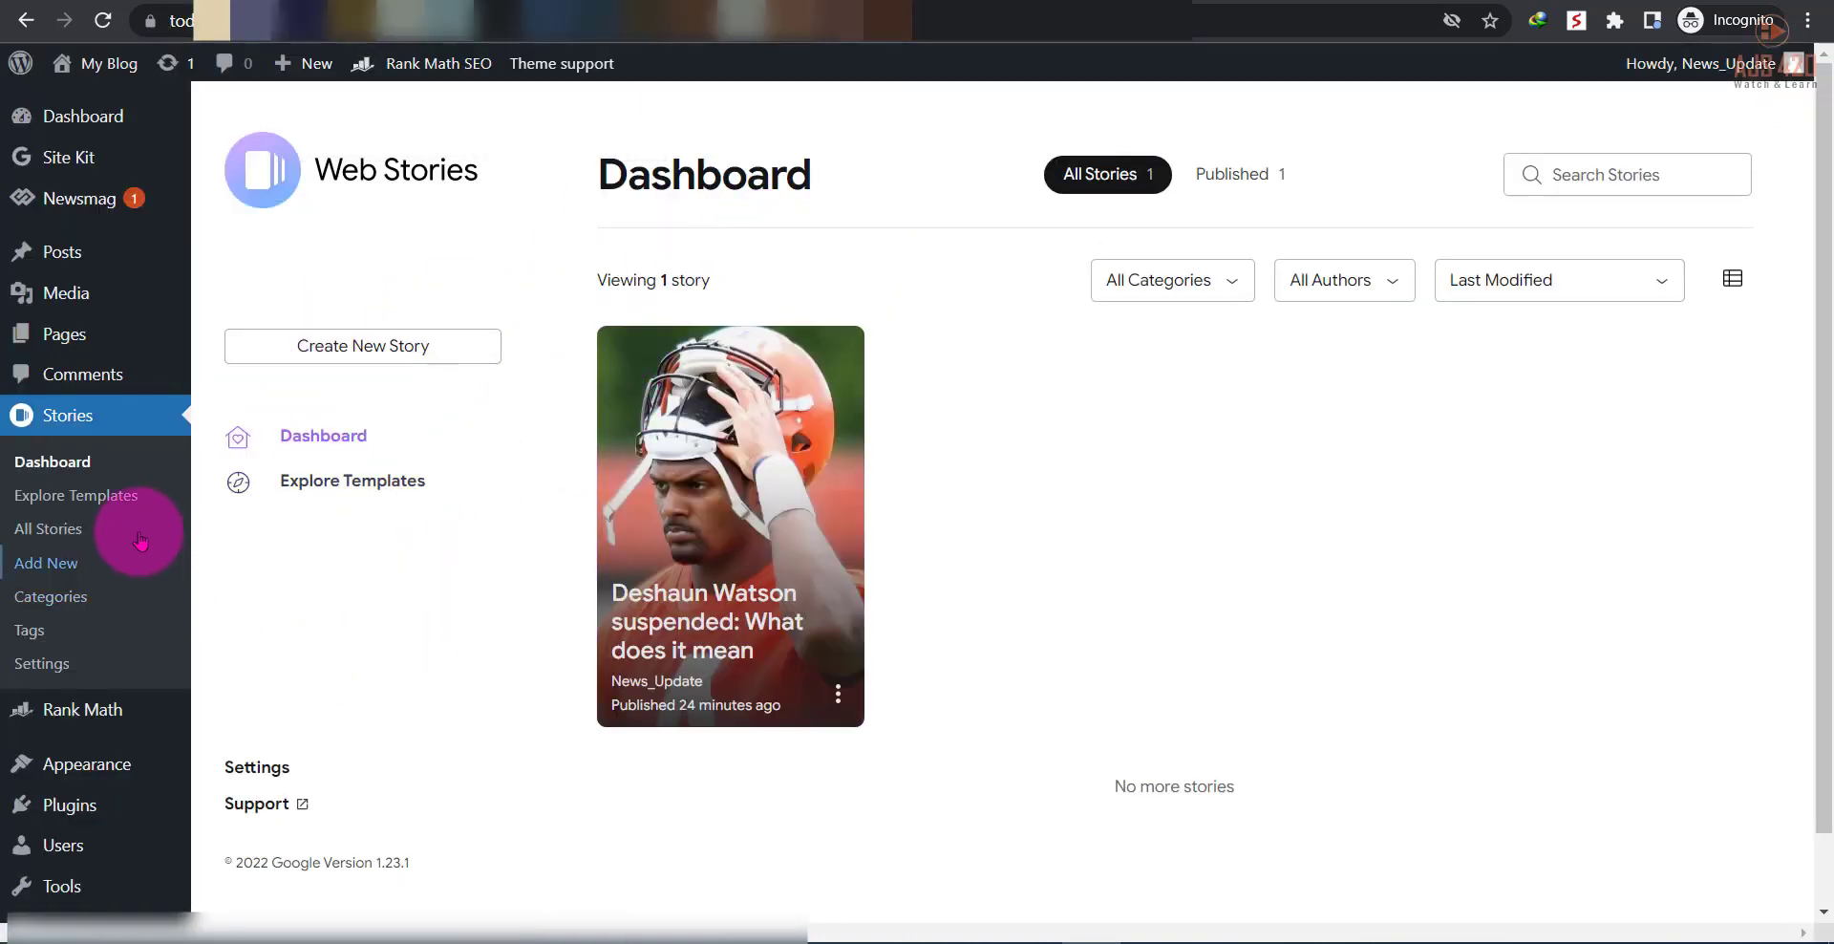
{"action": "mouse_move", "coordinate": [52, 707]}
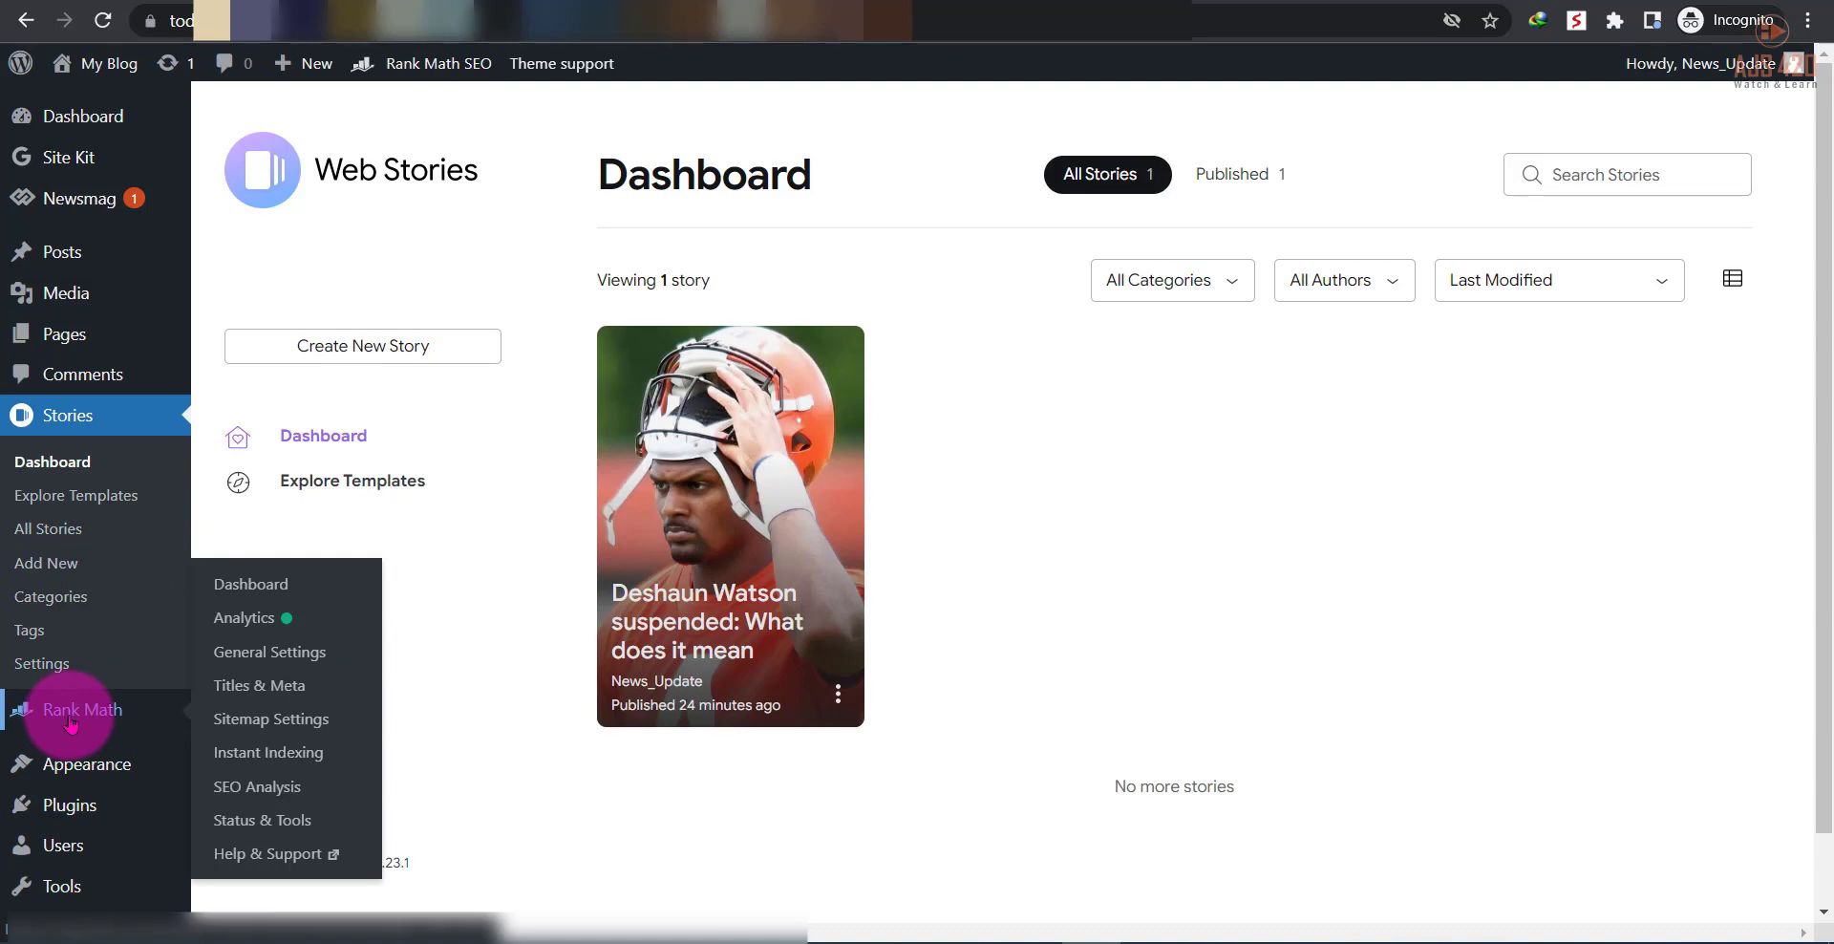
{"action": "left_click", "coordinate": [223, 755]}
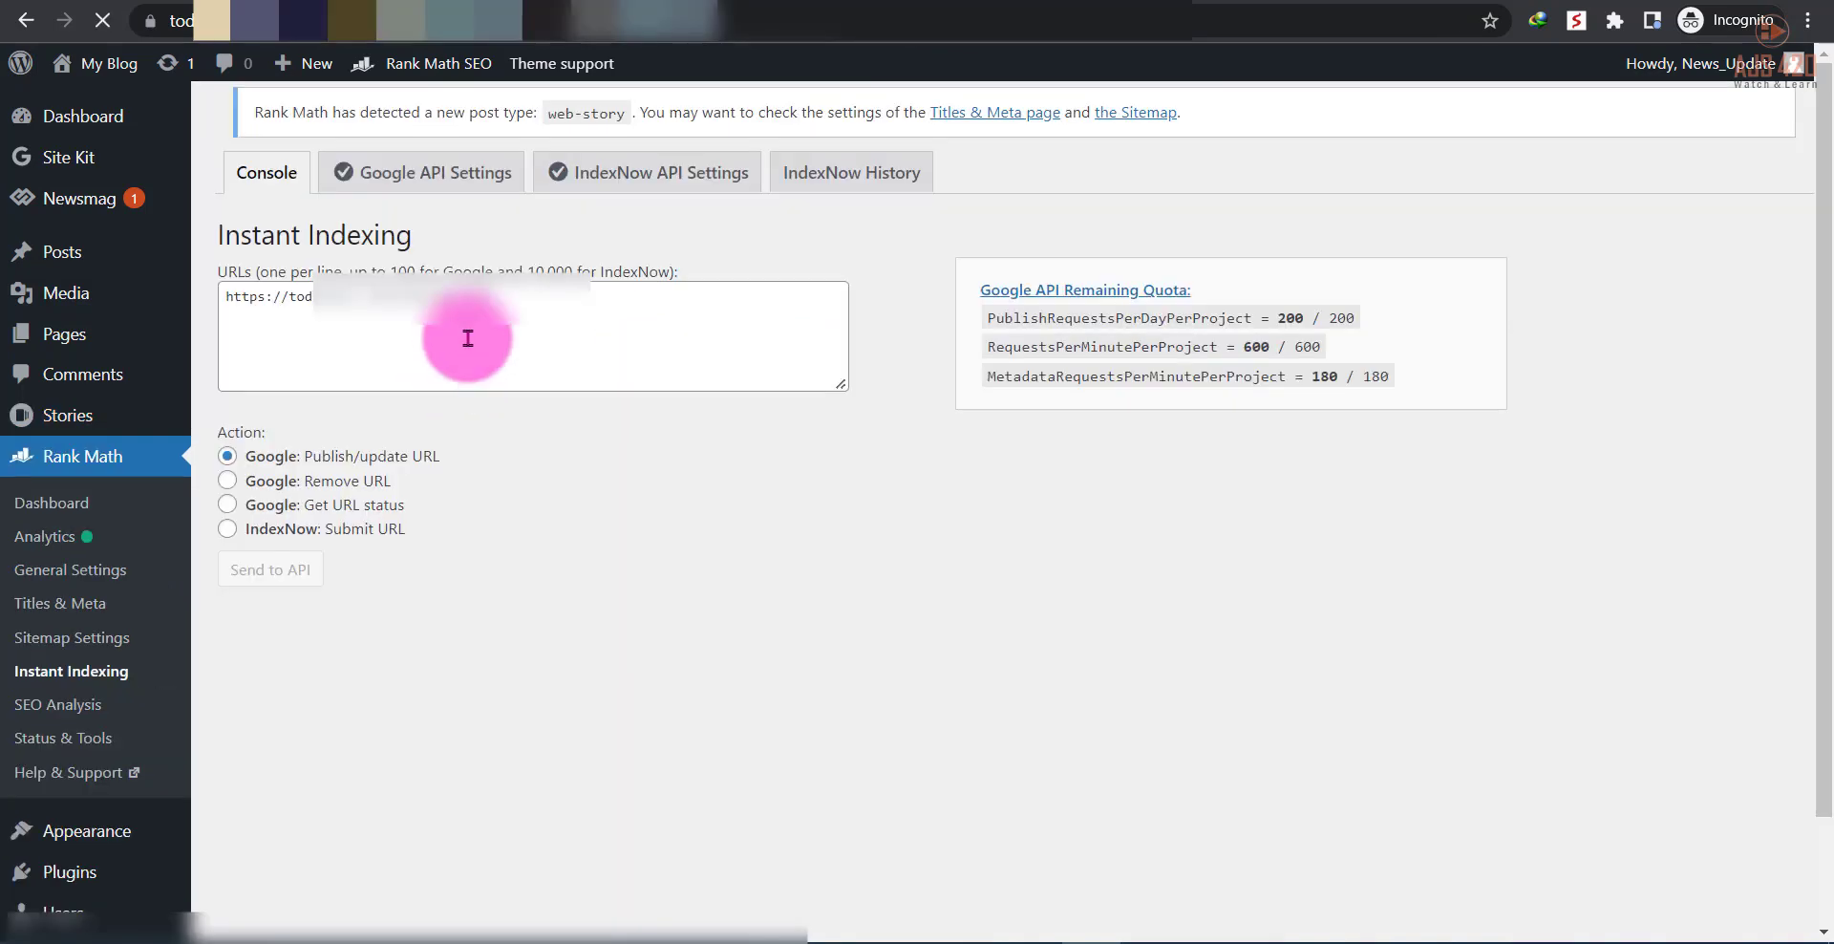
{"action": "left_click", "coordinate": [468, 337]}
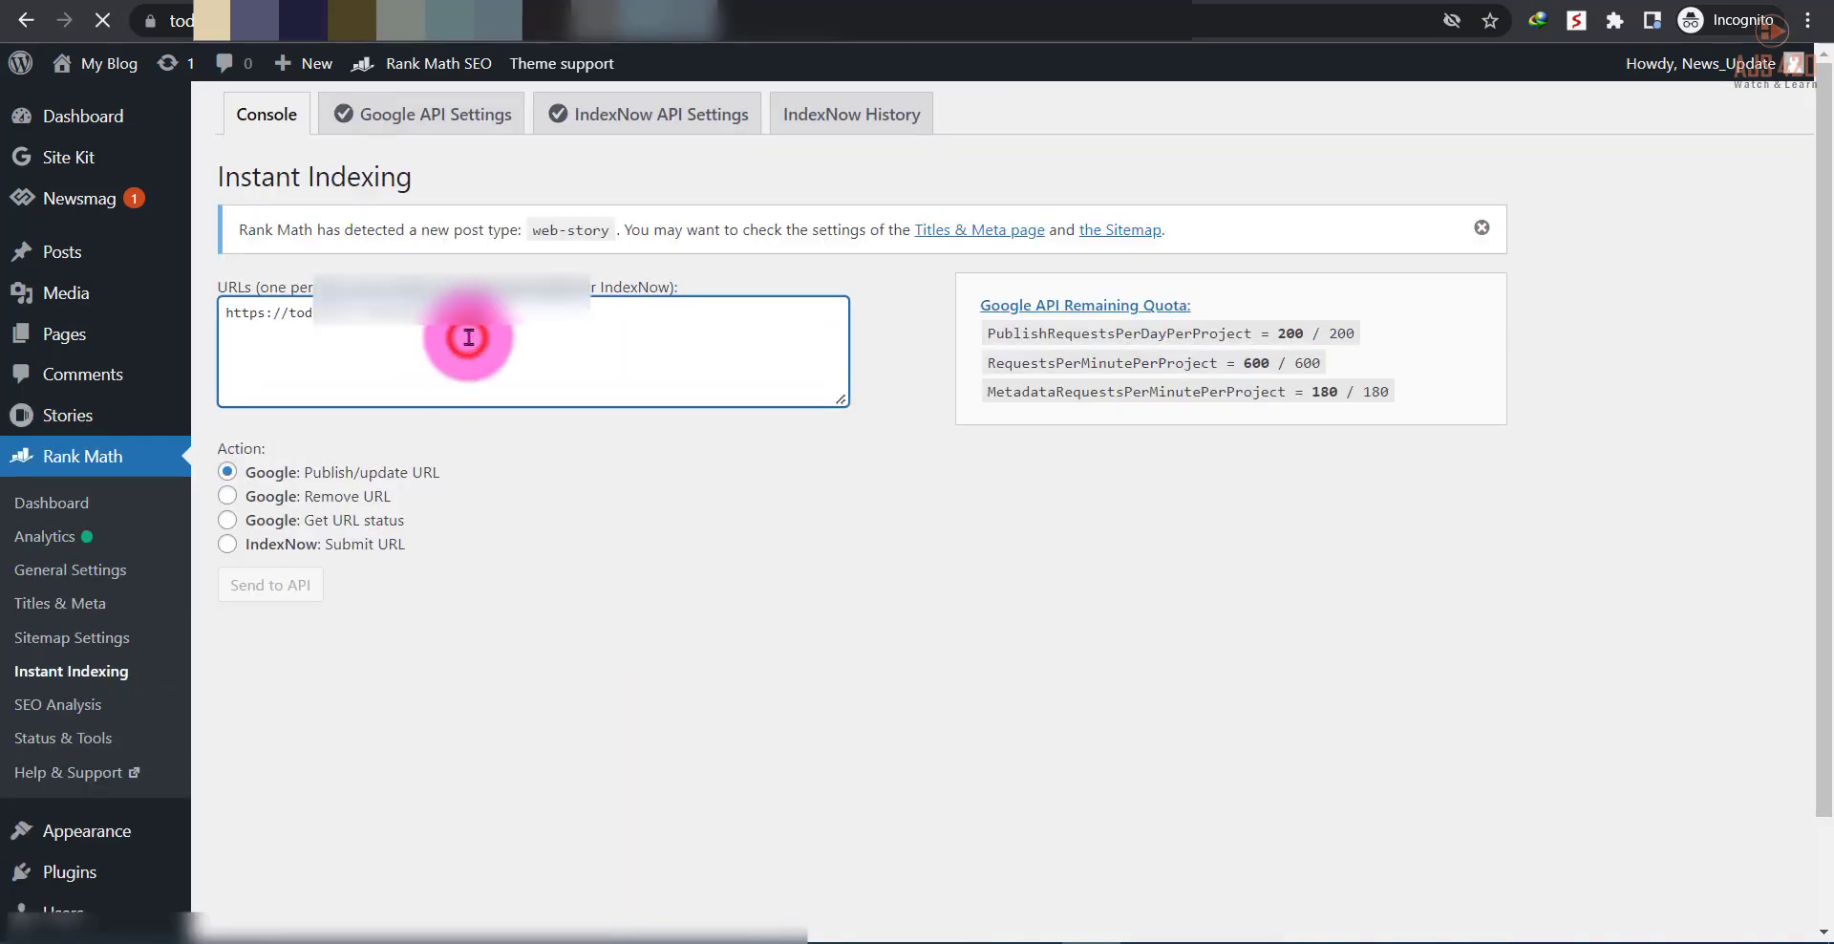
{"action": "key", "text": "ctrl+a"}
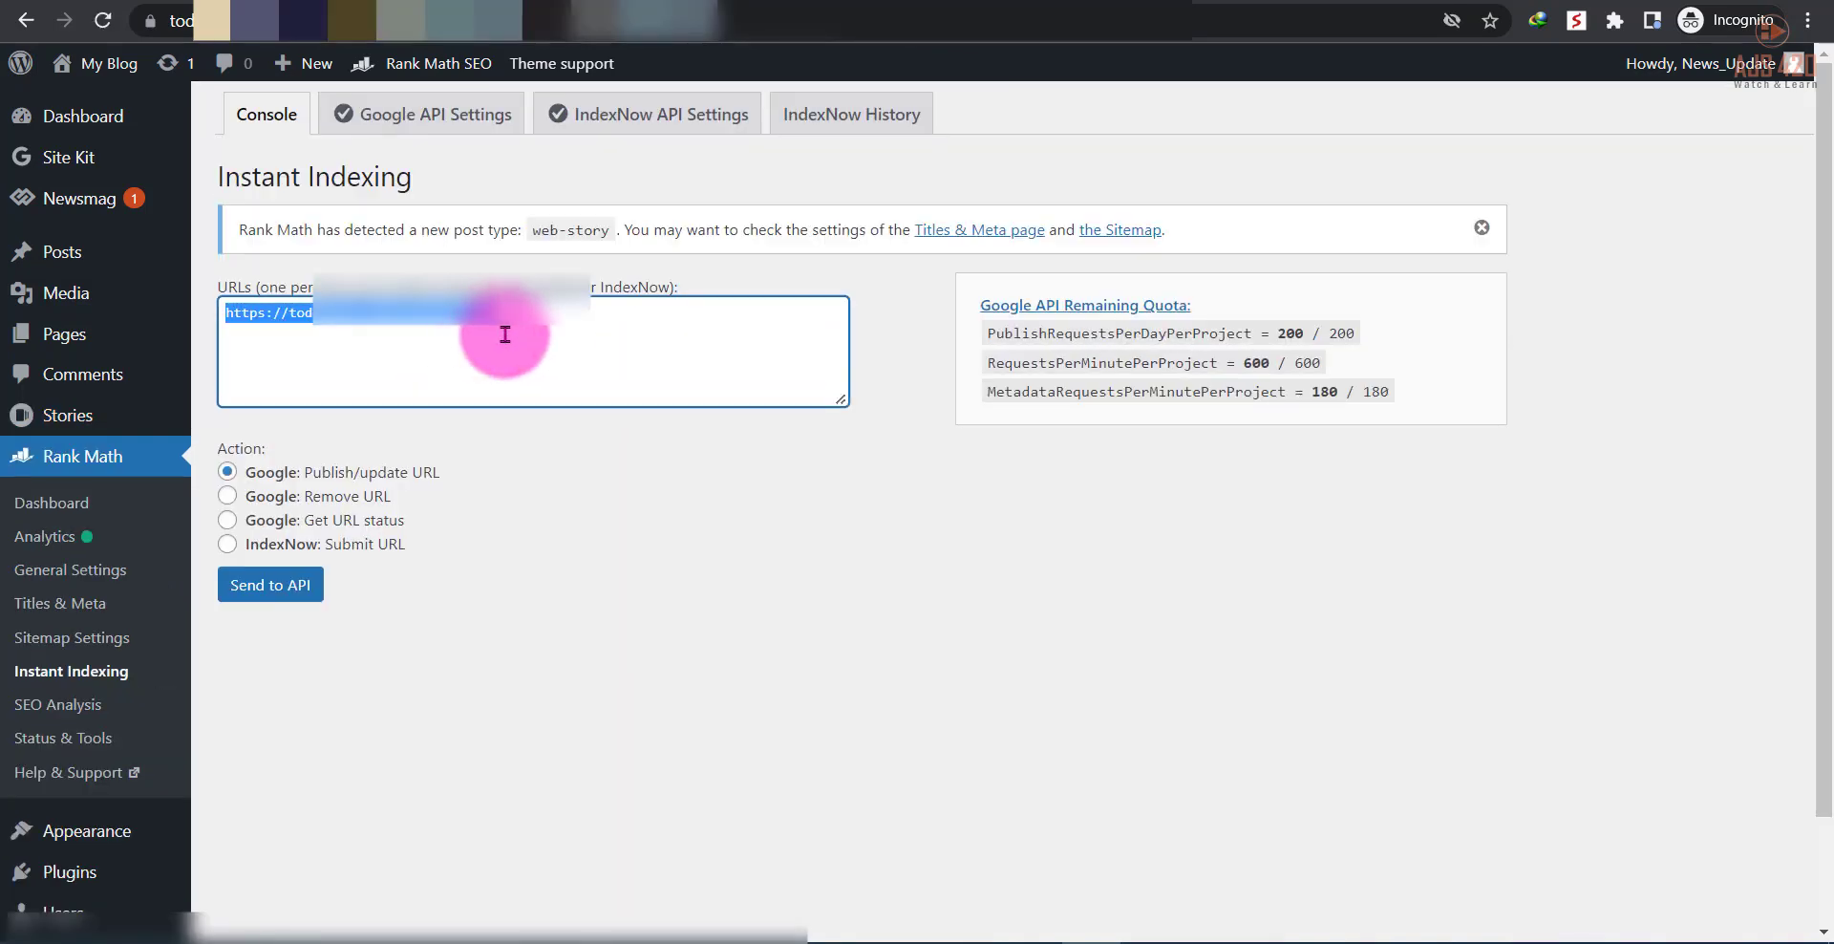
{"action": "key", "text": "BackSpace"}
{"action": "key", "text": "ctrl+v"}
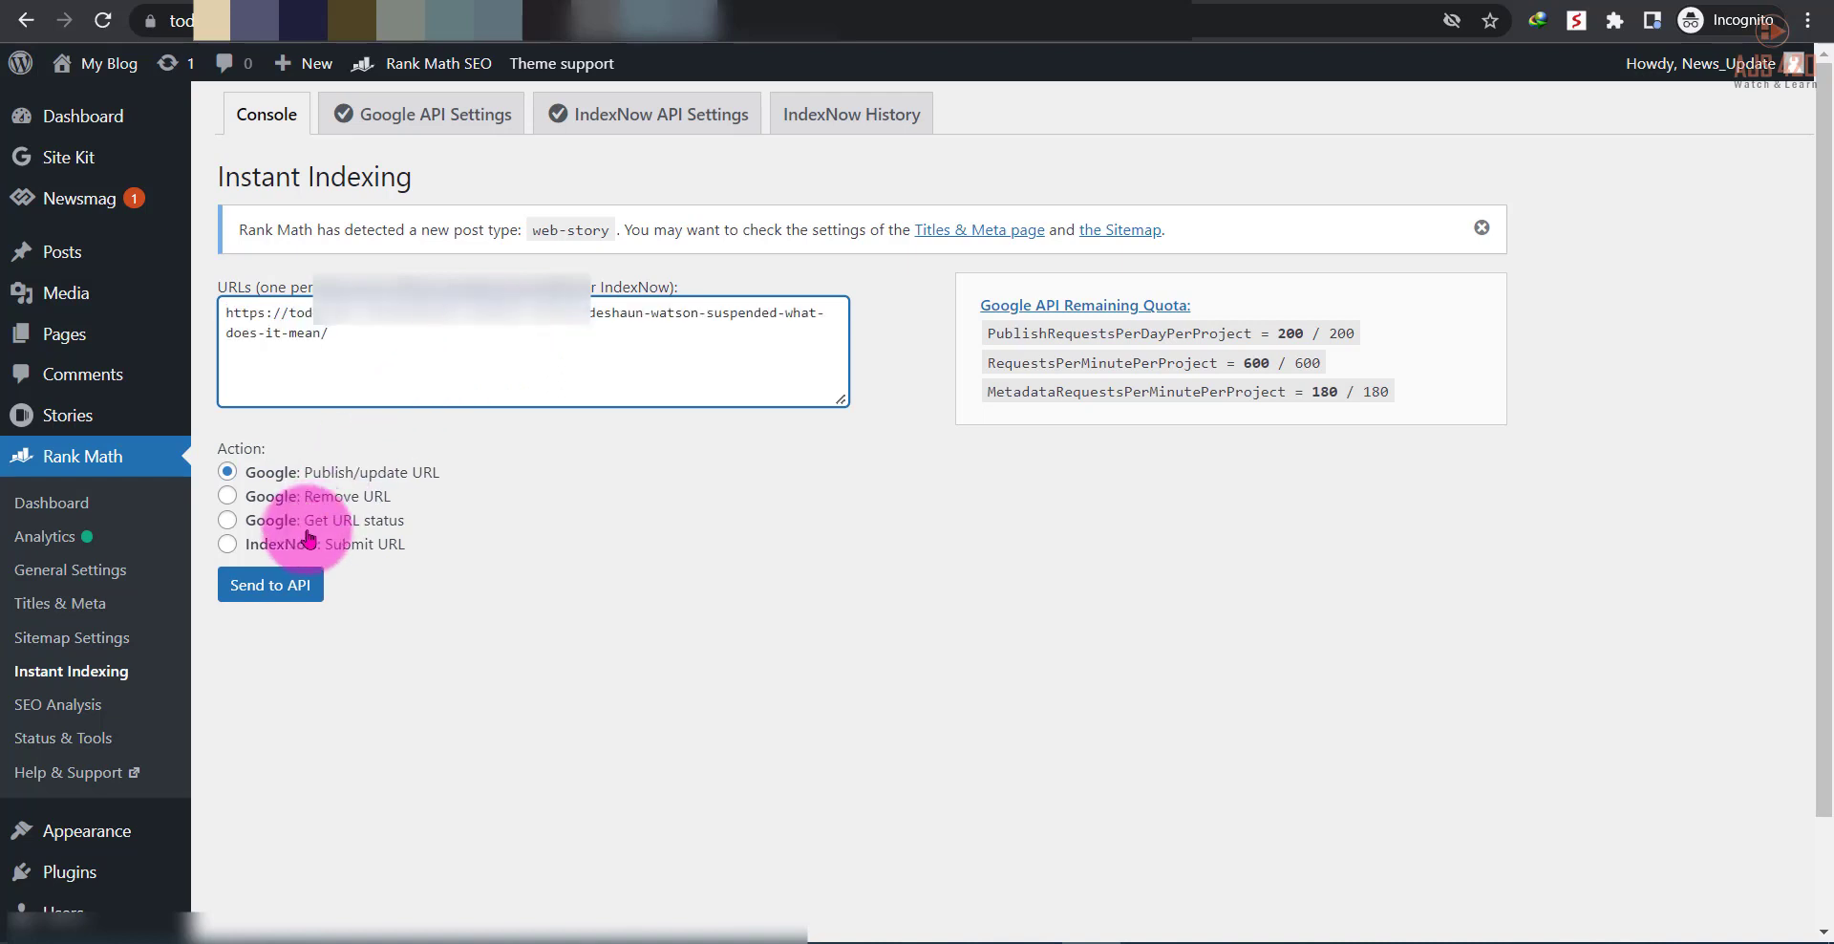
Send the story URL to the API with the Google: Publish/update URL action and check the response for the submitted URL
{"action": "left_click", "coordinate": [272, 482]}
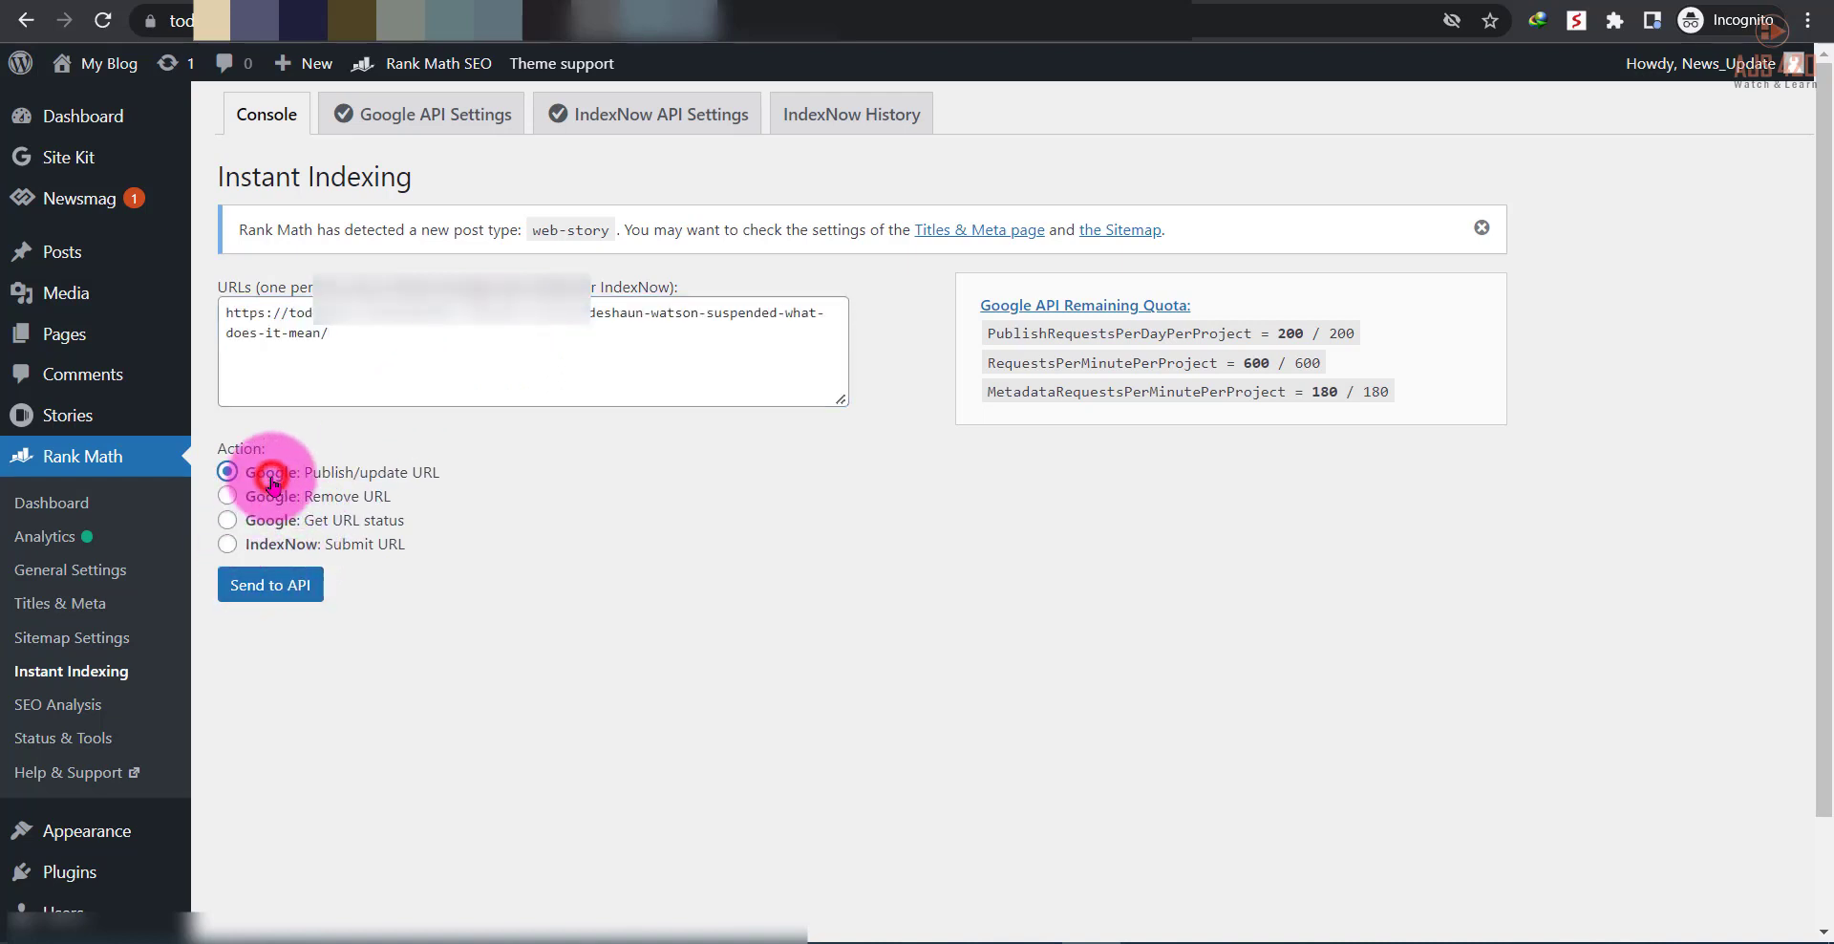
{"action": "left_click", "coordinate": [253, 590]}
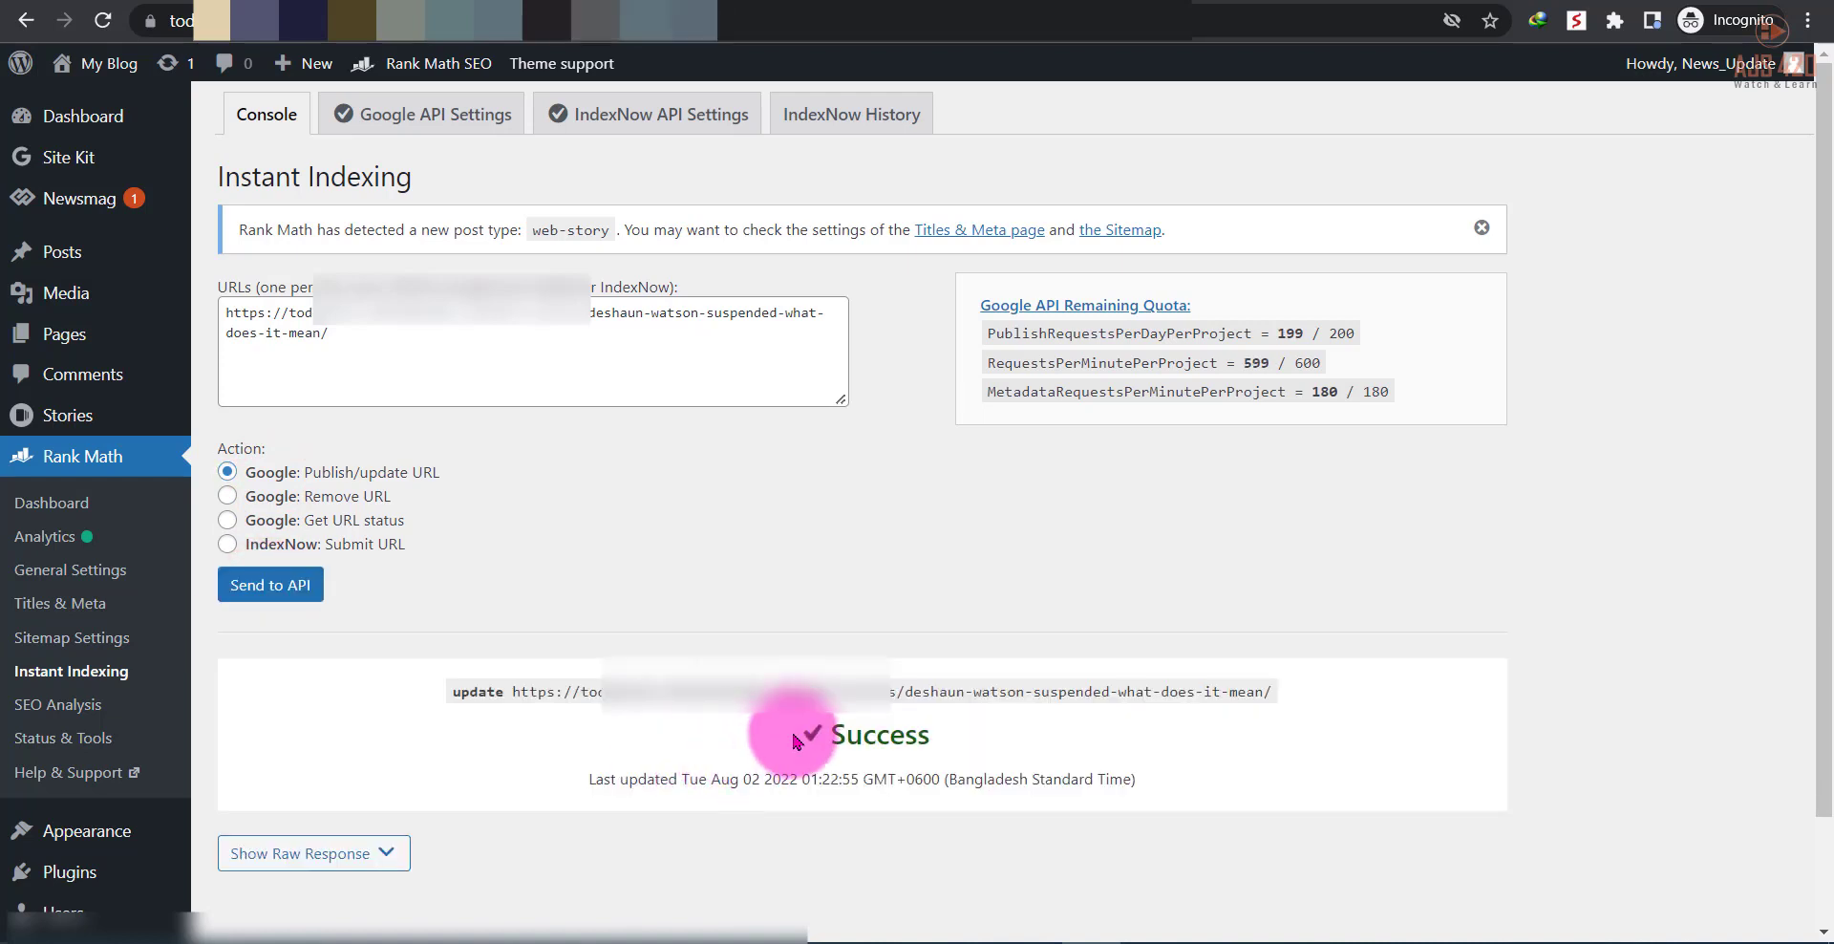
{"action": "left_click_drag", "start_coordinate": [827, 734], "coordinate": [934, 735]}
{"action": "left_click", "coordinate": [754, 685]}
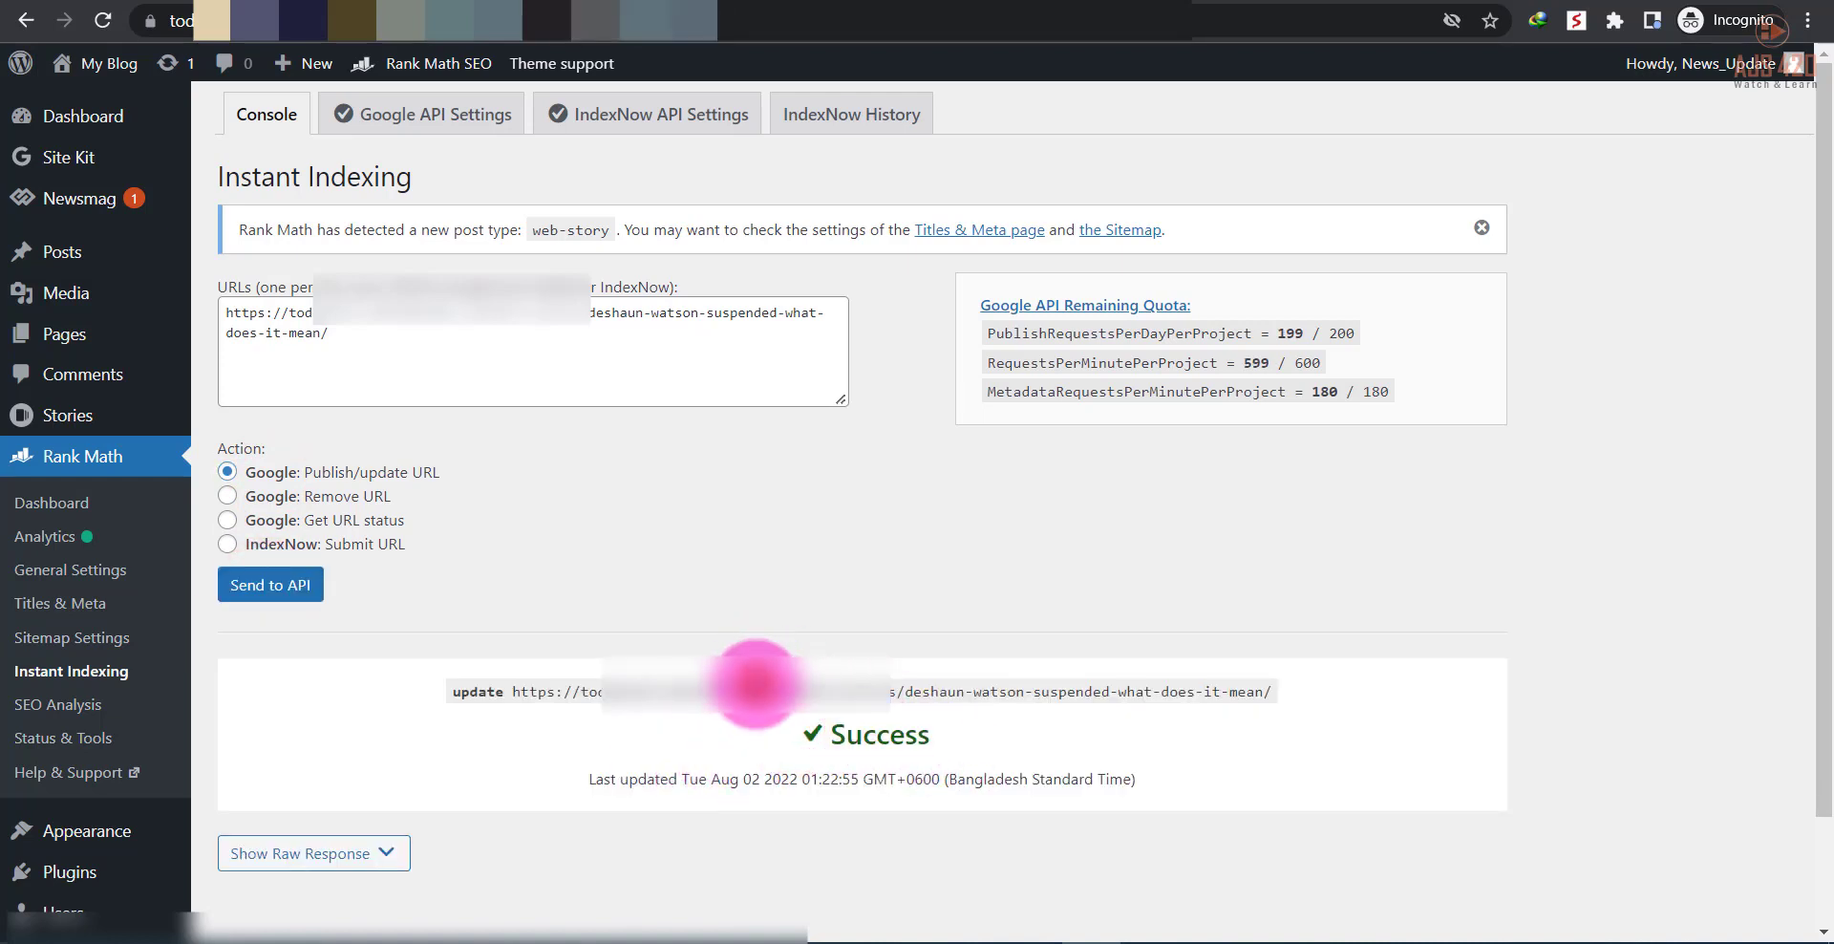
{"action": "triple_click", "coordinate": [749, 692]}
{"action": "left_click_drag", "start_coordinate": [530, 683], "coordinate": [783, 689]}
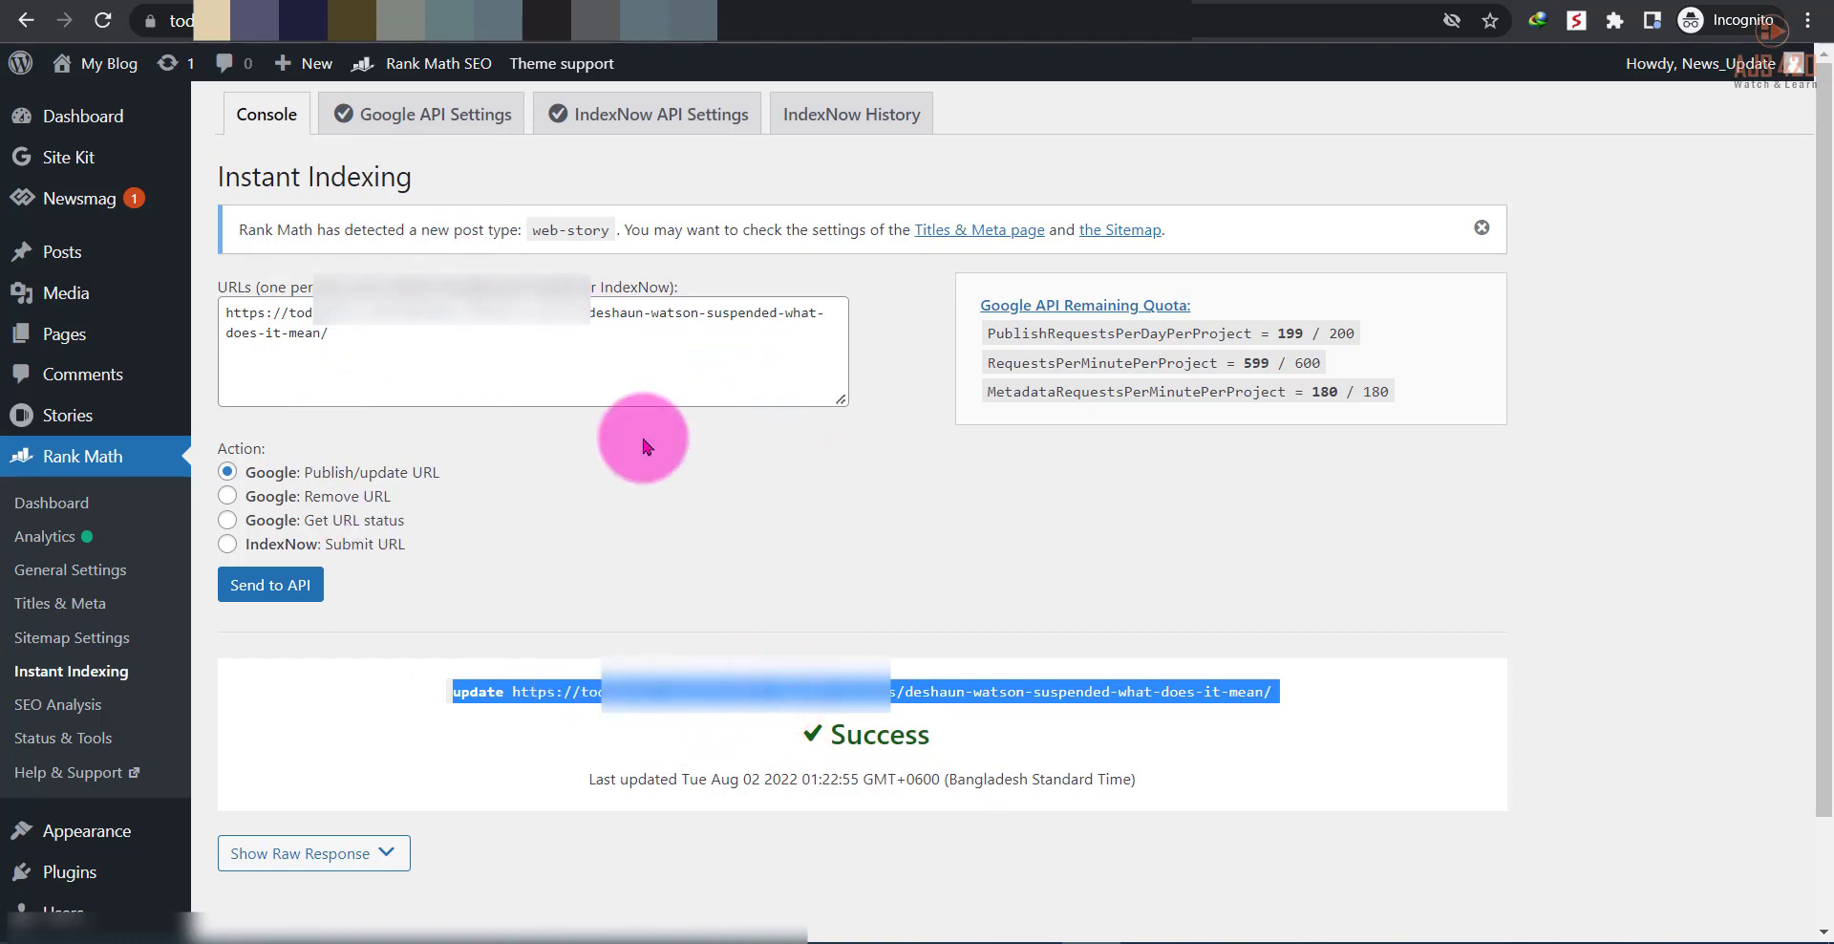